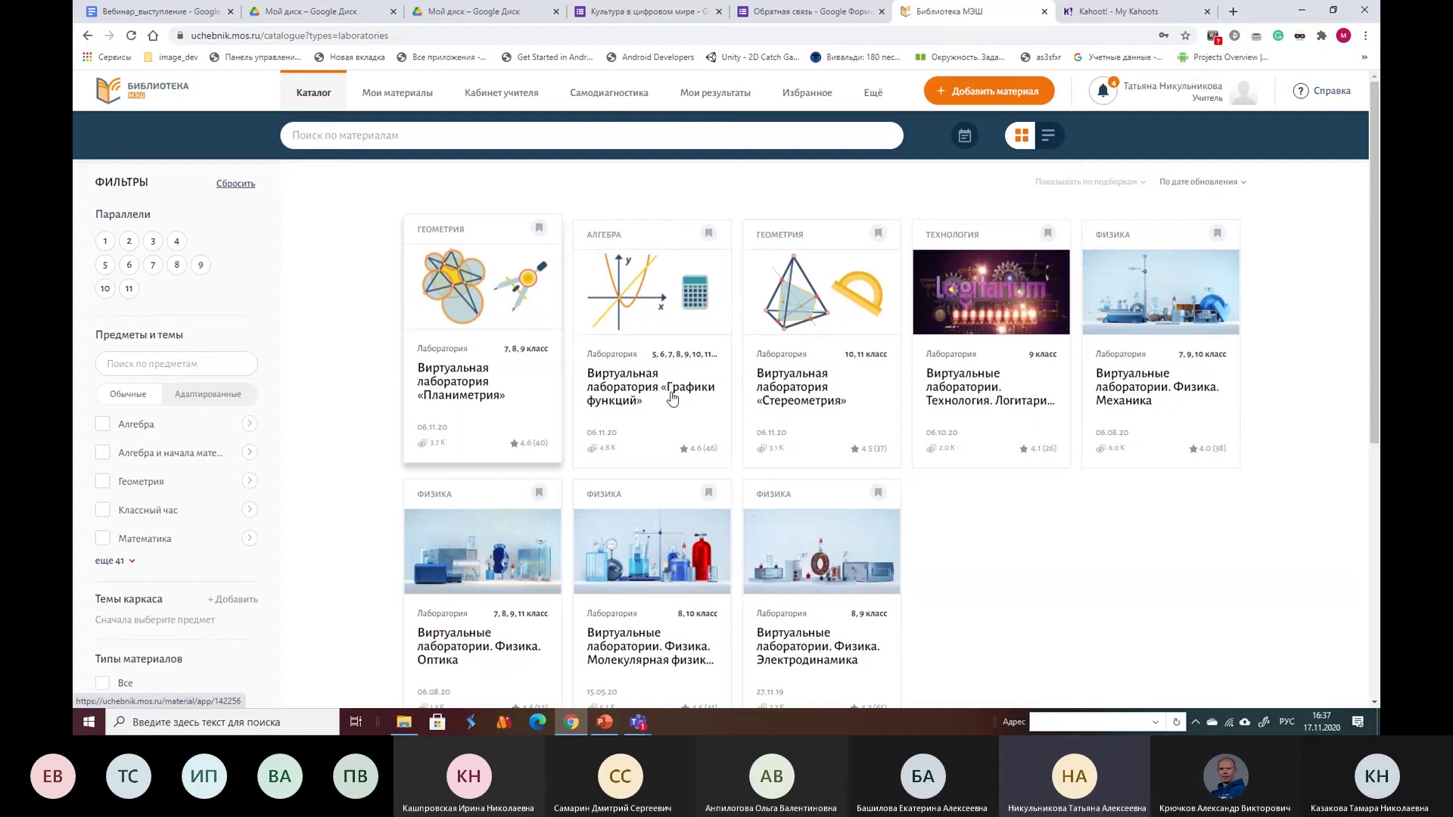
Open the «Стереометрия» lab card and launch the lab in a new tab.
click(796, 388)
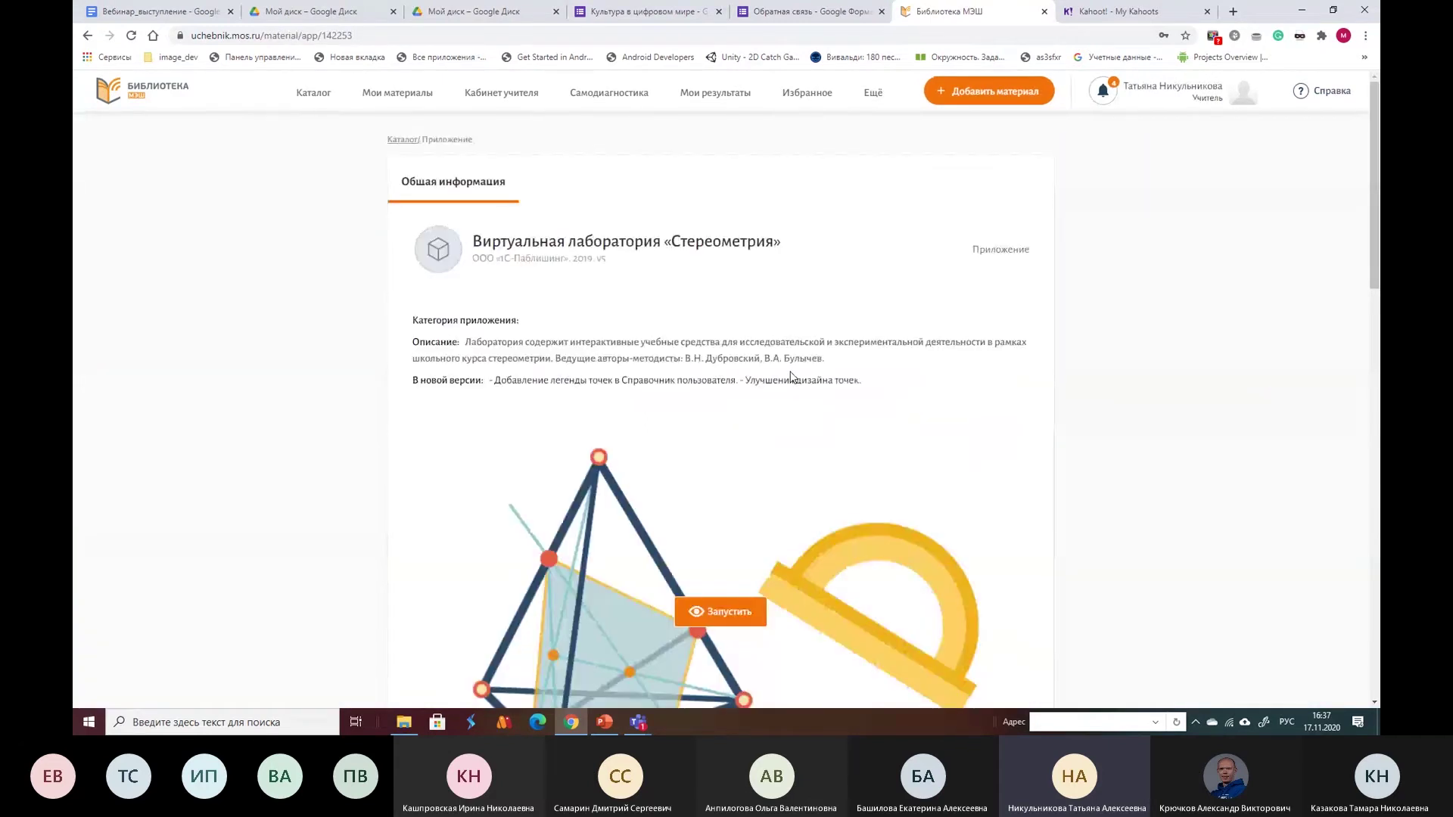
click(731, 615)
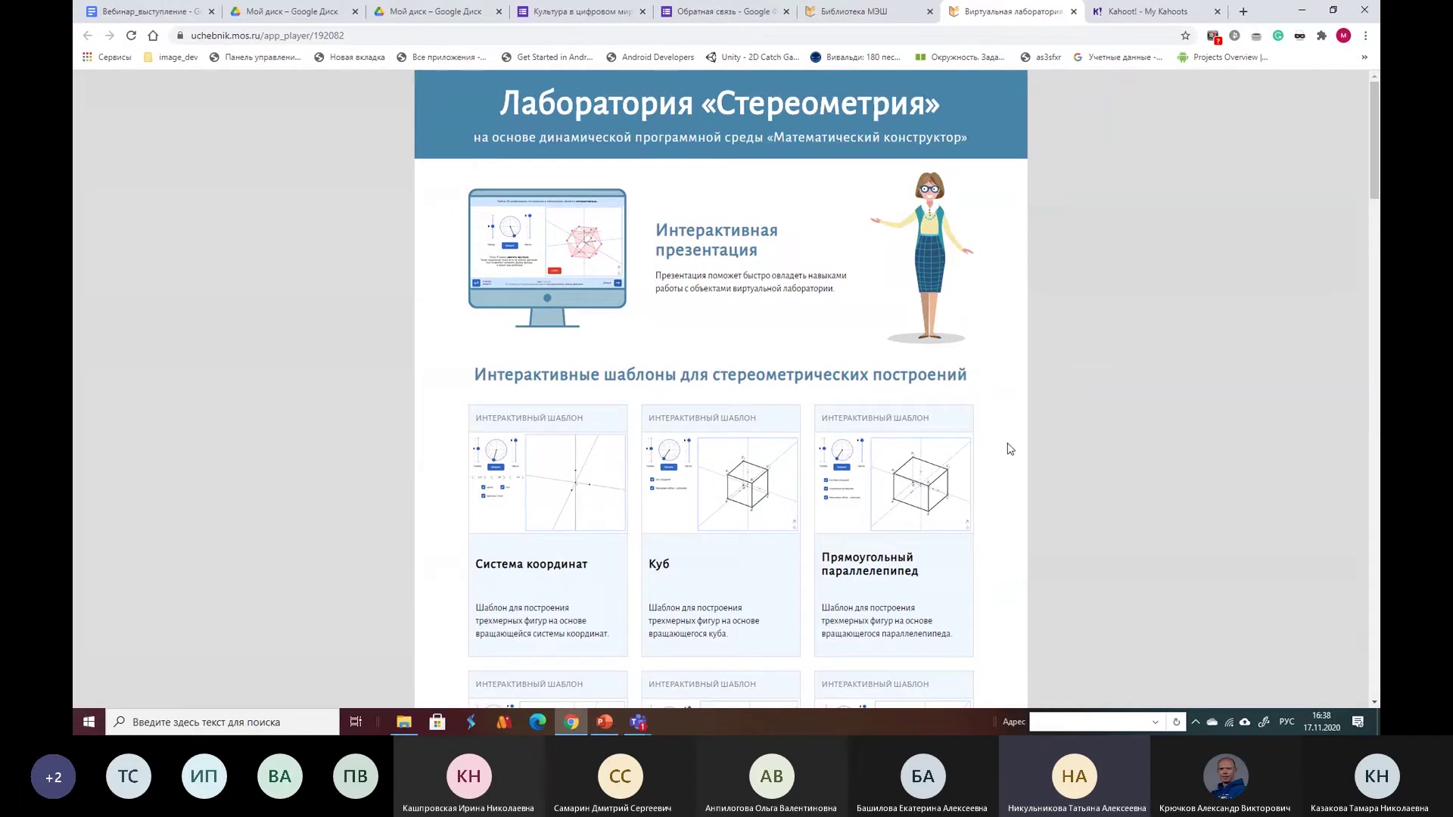
Scroll down to the construction templates and open the «Куб» template.
scroll(1007, 448, down, 1)
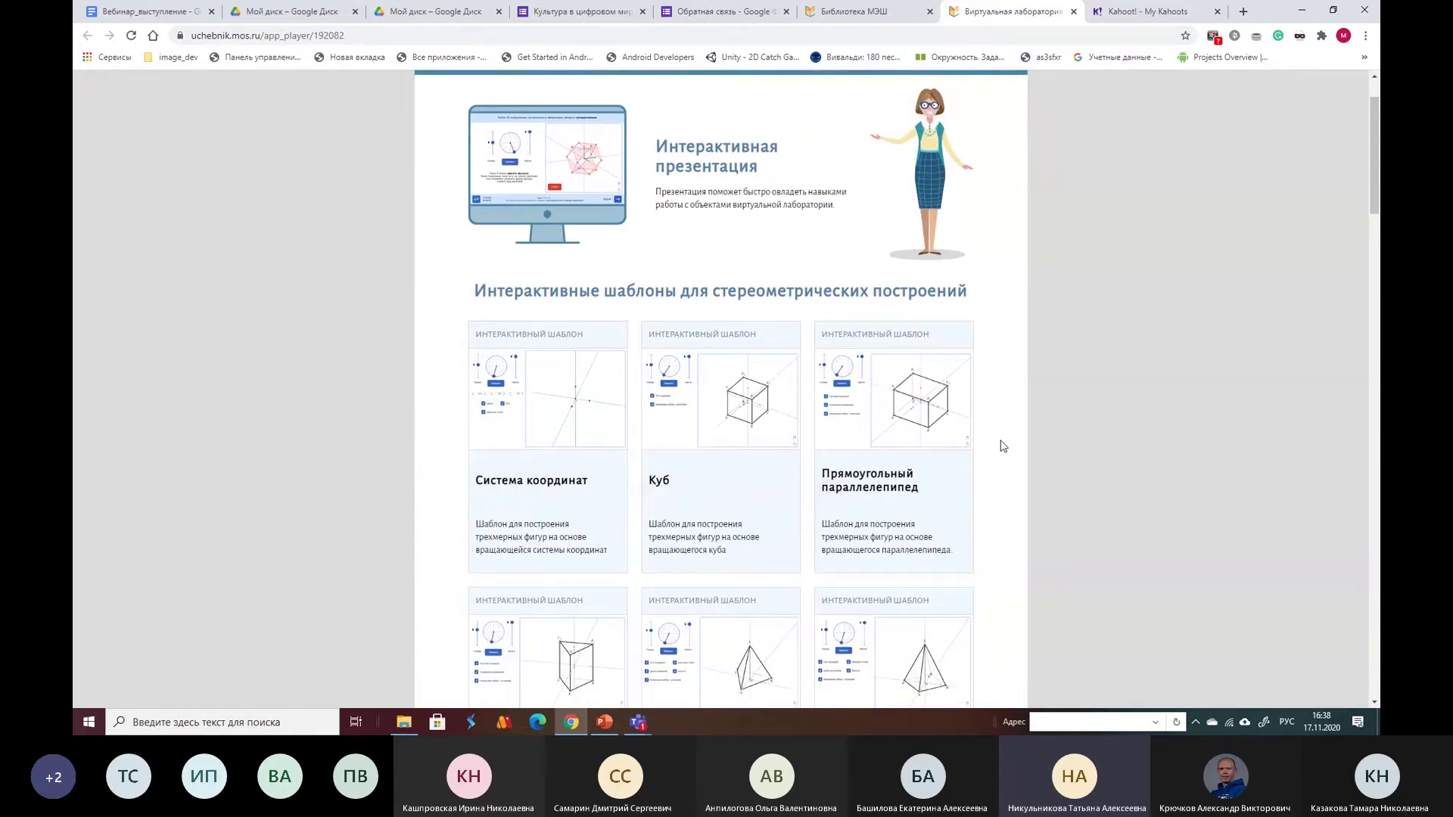
scroll(1002, 447, down, 2)
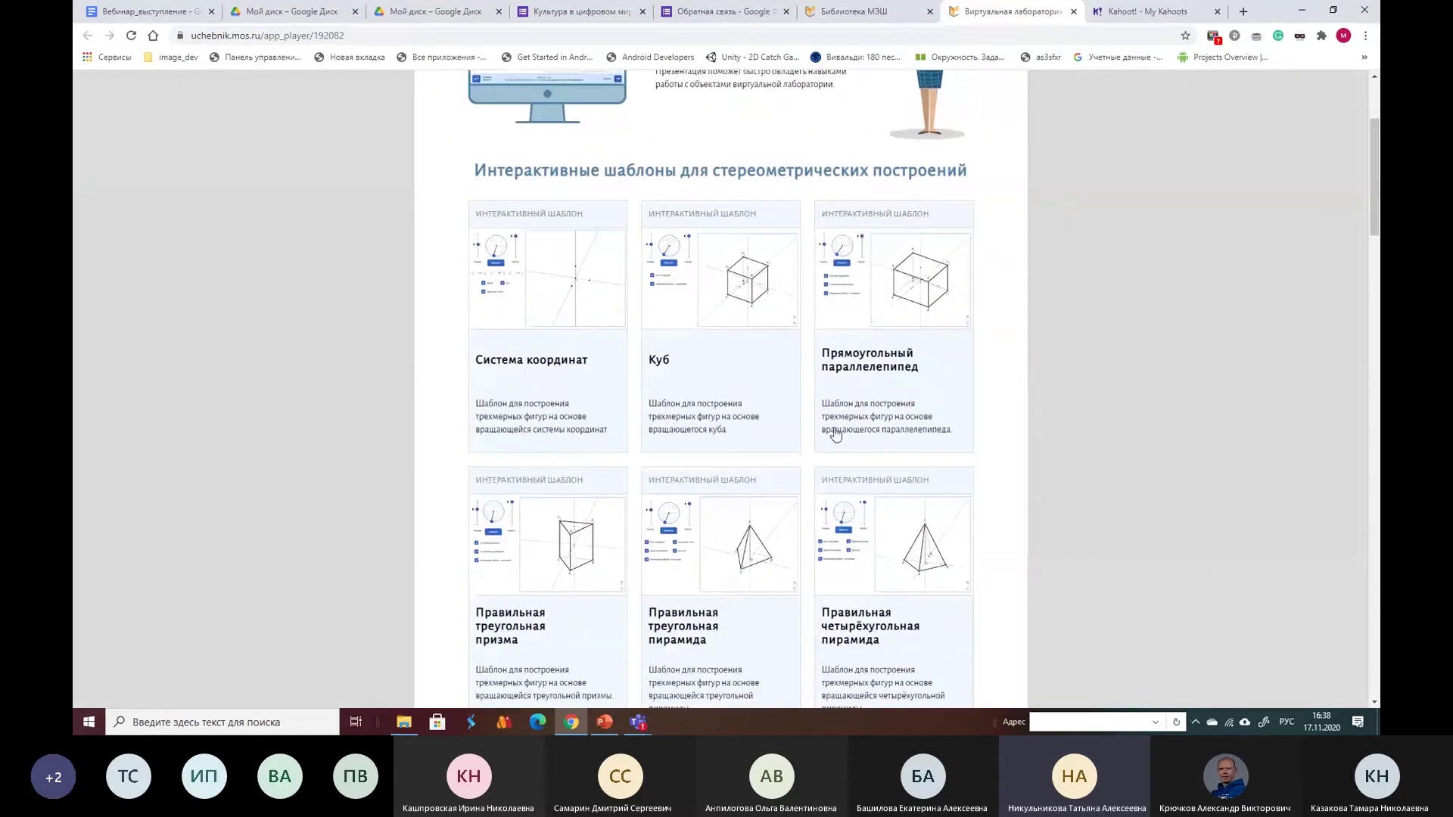
click(769, 296)
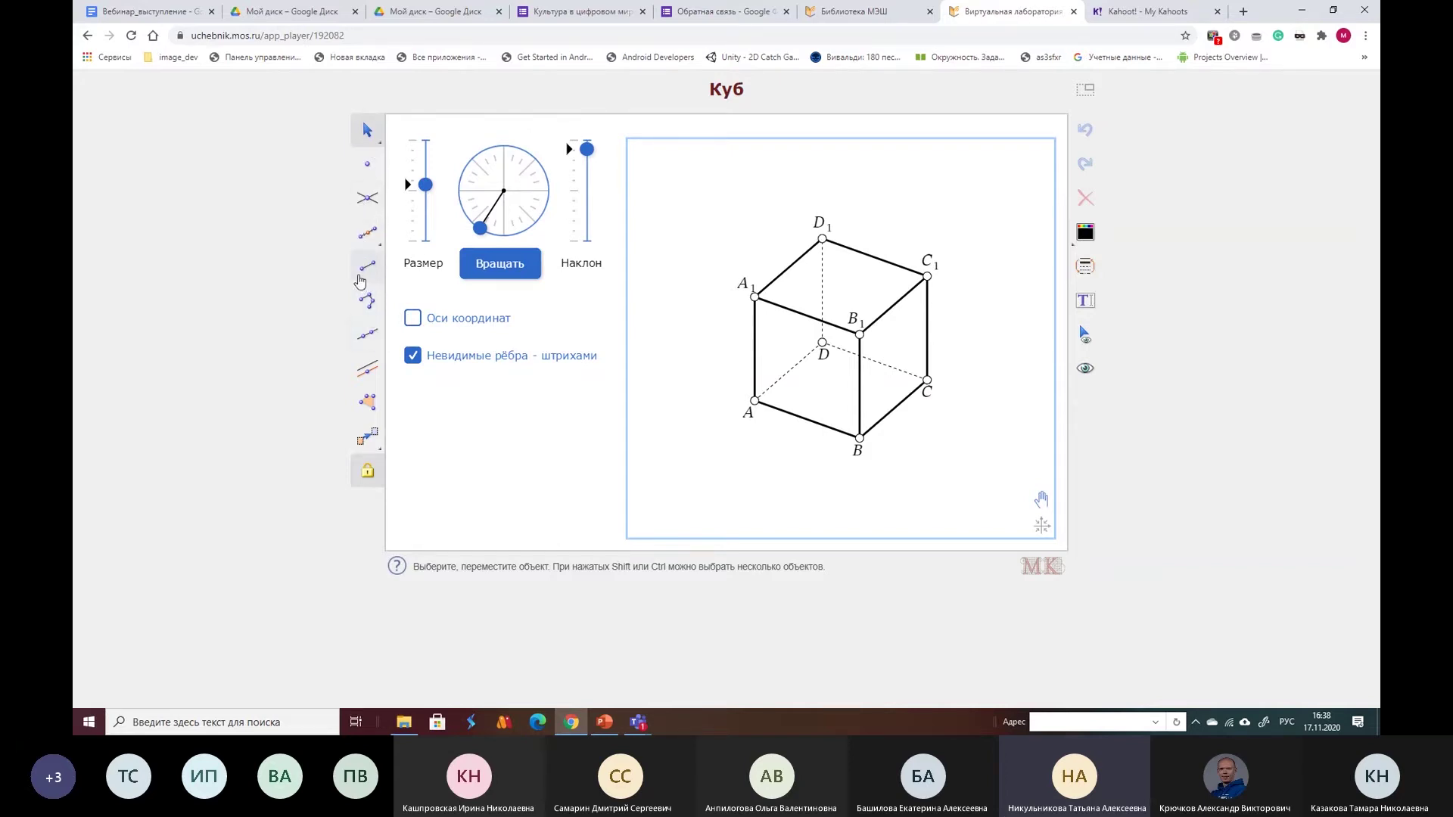
Place points on cube edges A1D1 and D1C1 and draw a straight line through them.
click(367, 168)
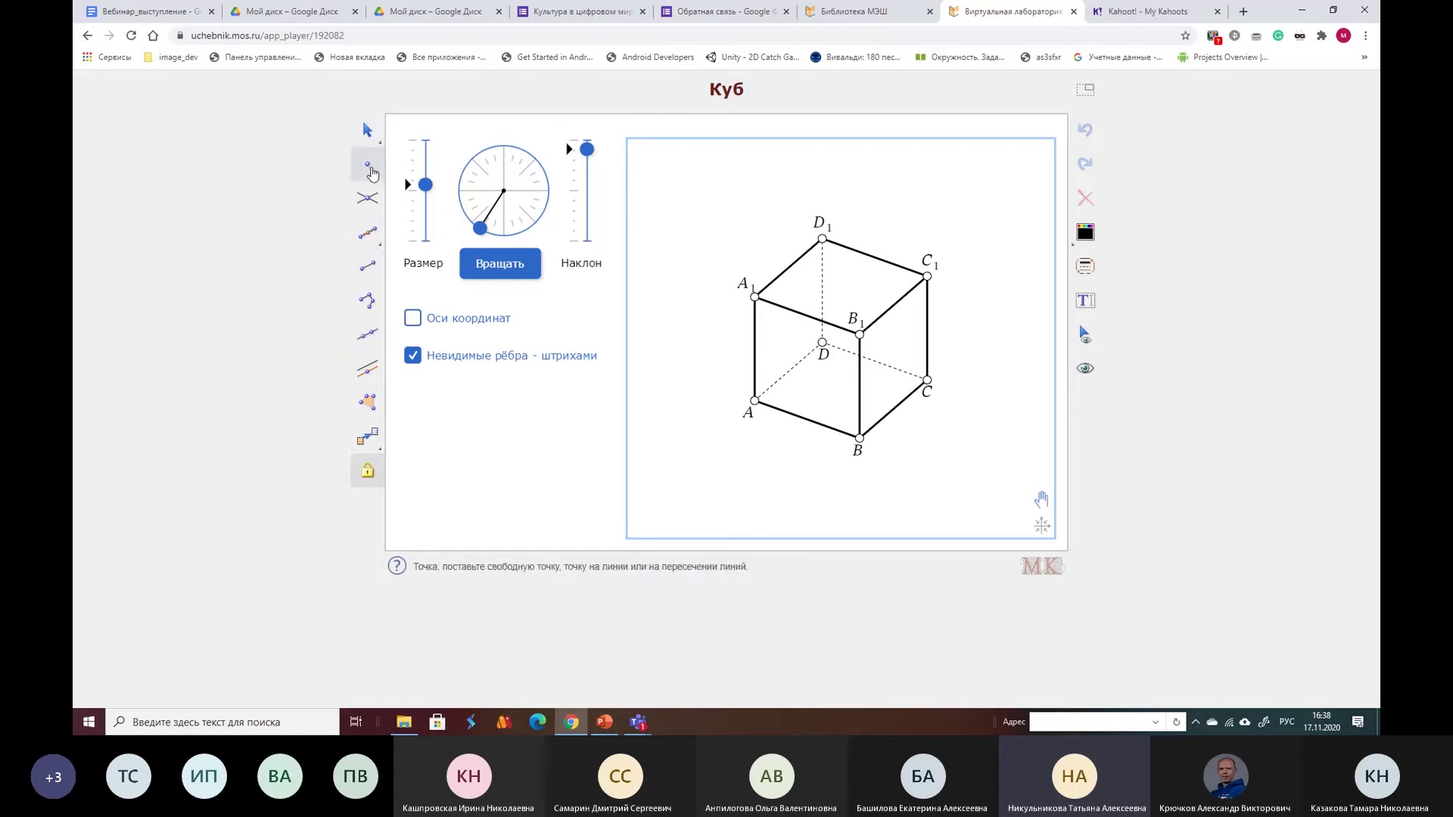
click(791, 266)
click(875, 258)
click(373, 335)
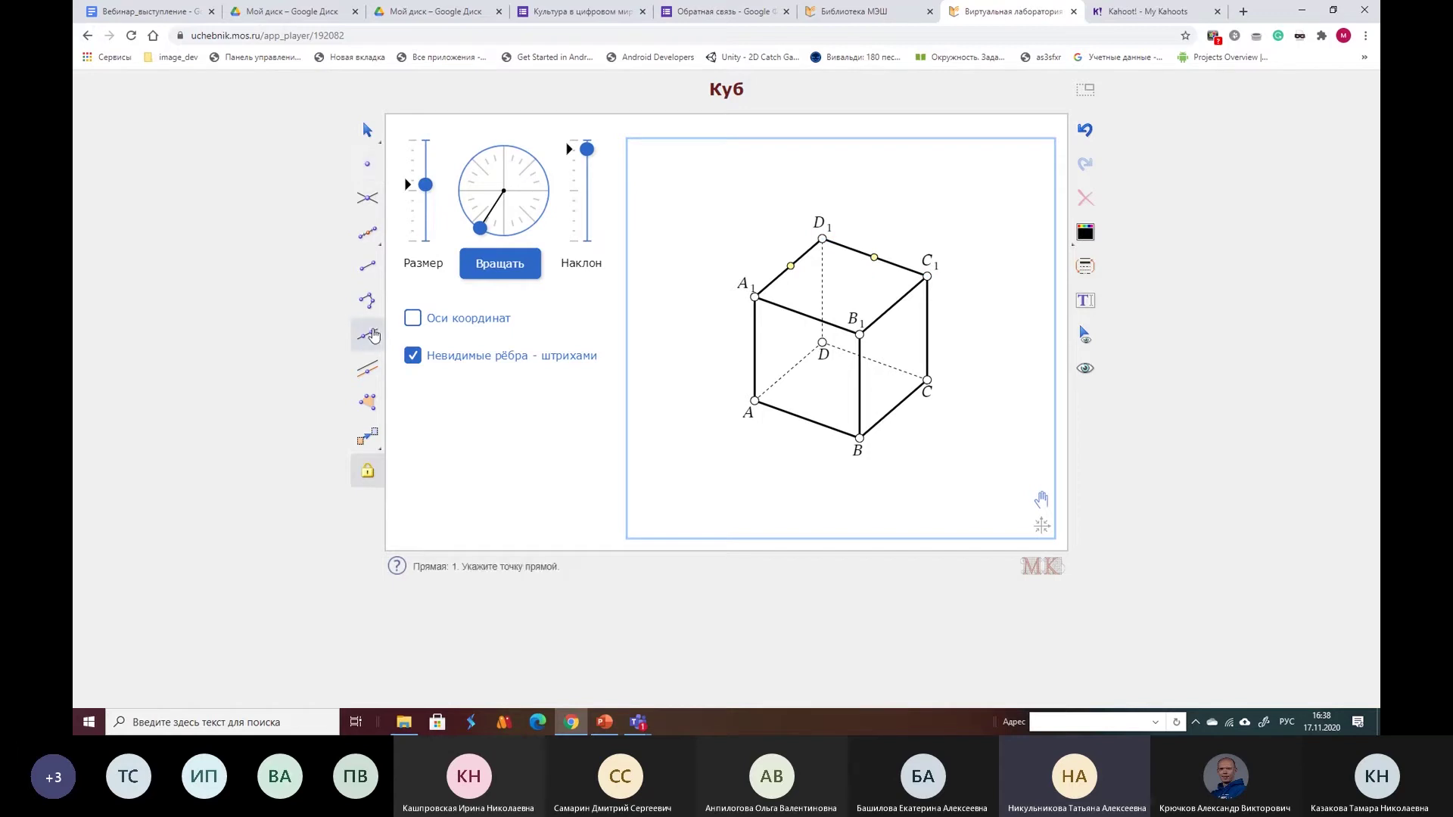
click(791, 266)
click(875, 258)
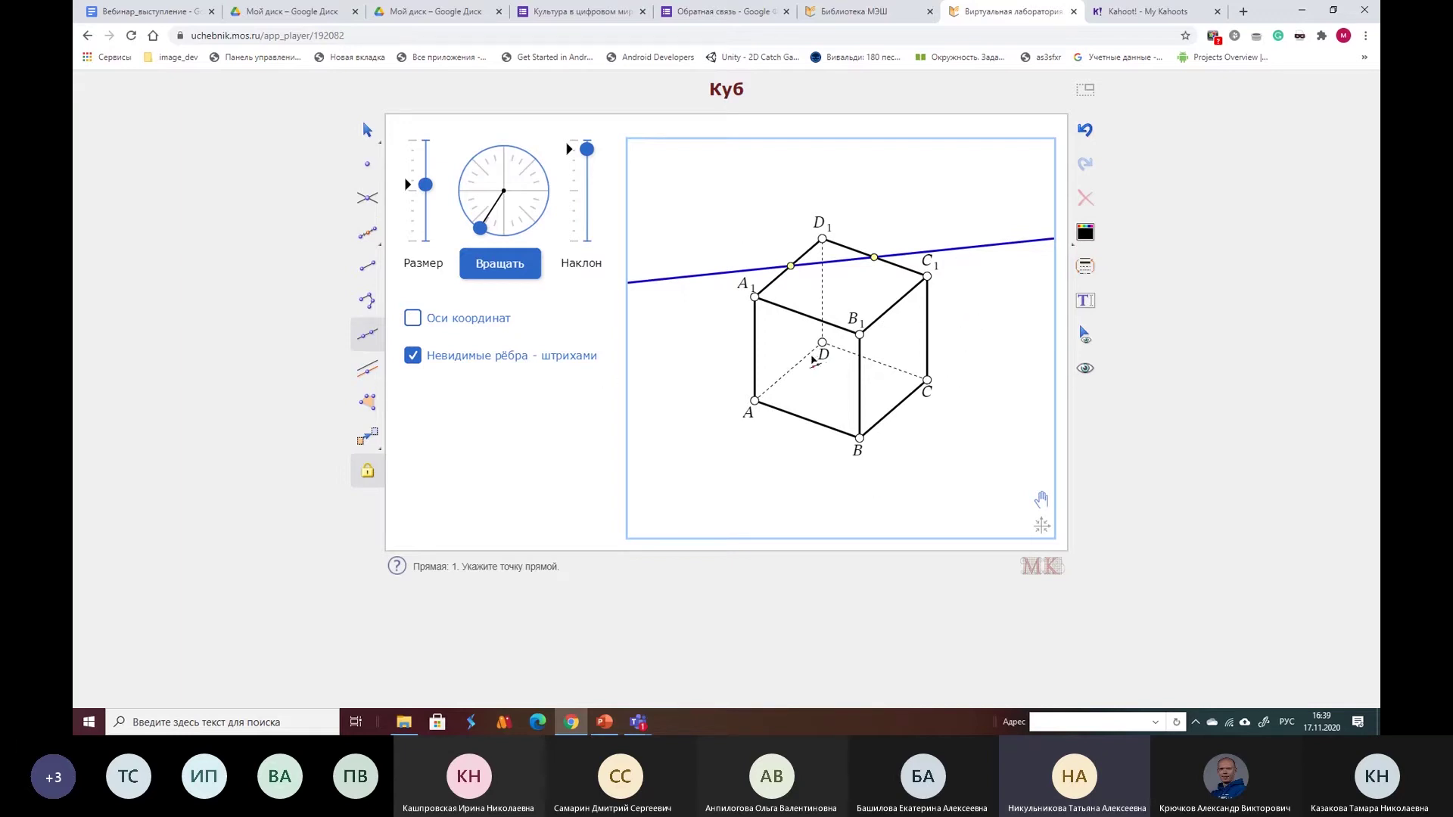
Abandon a second line left of the cube and start rotating the cube.
click(523, 264)
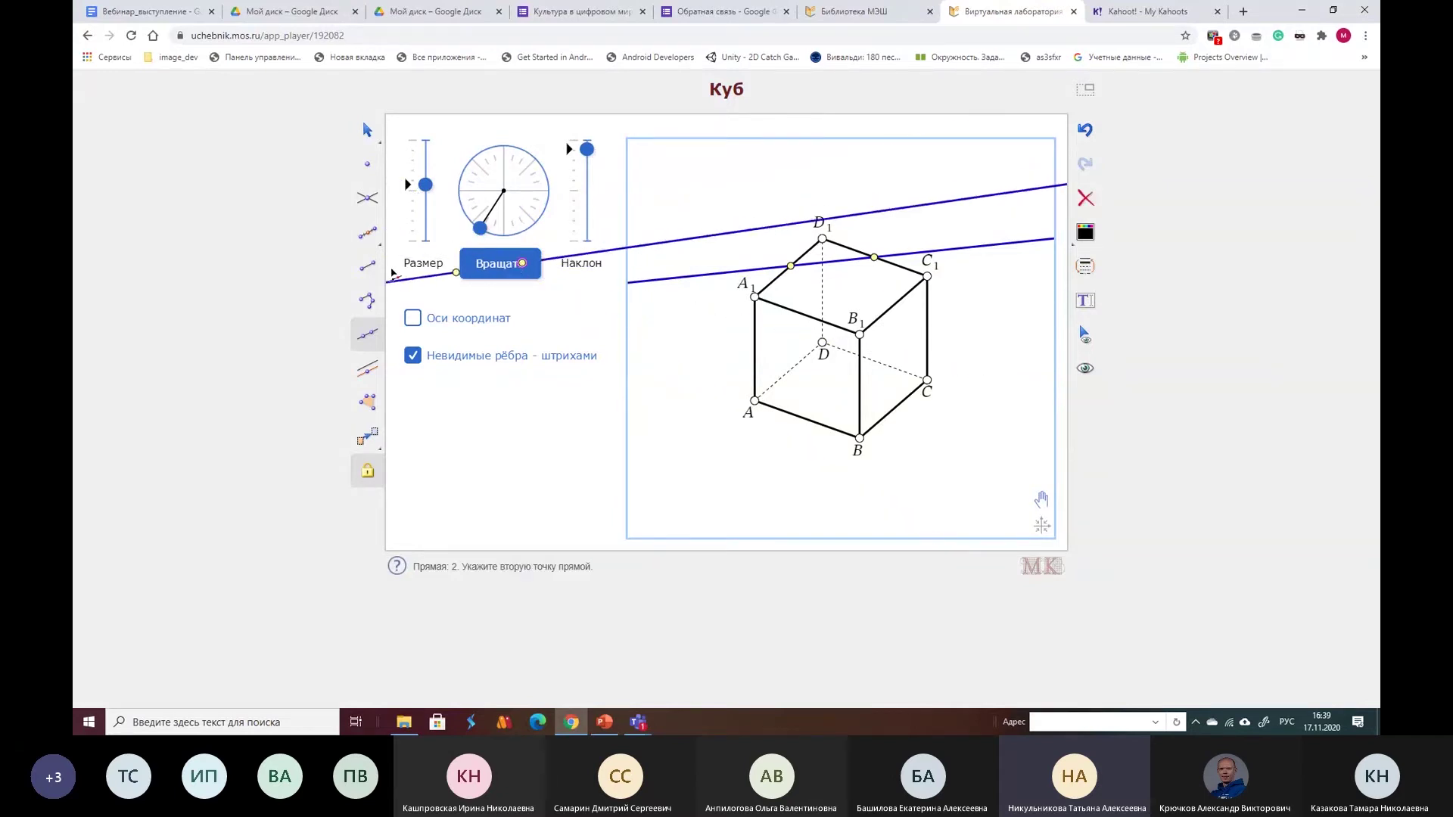
click(370, 138)
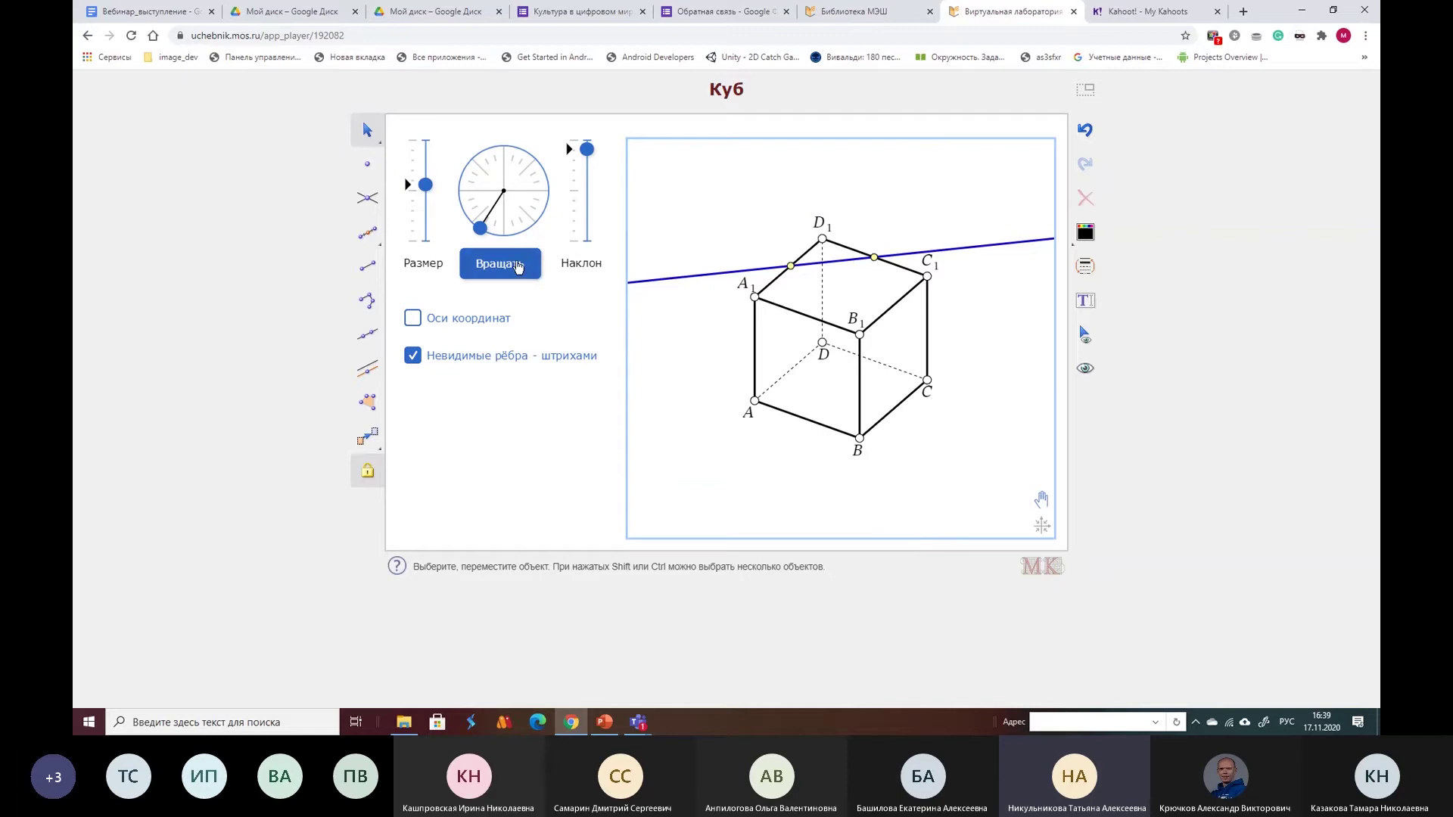
click(509, 284)
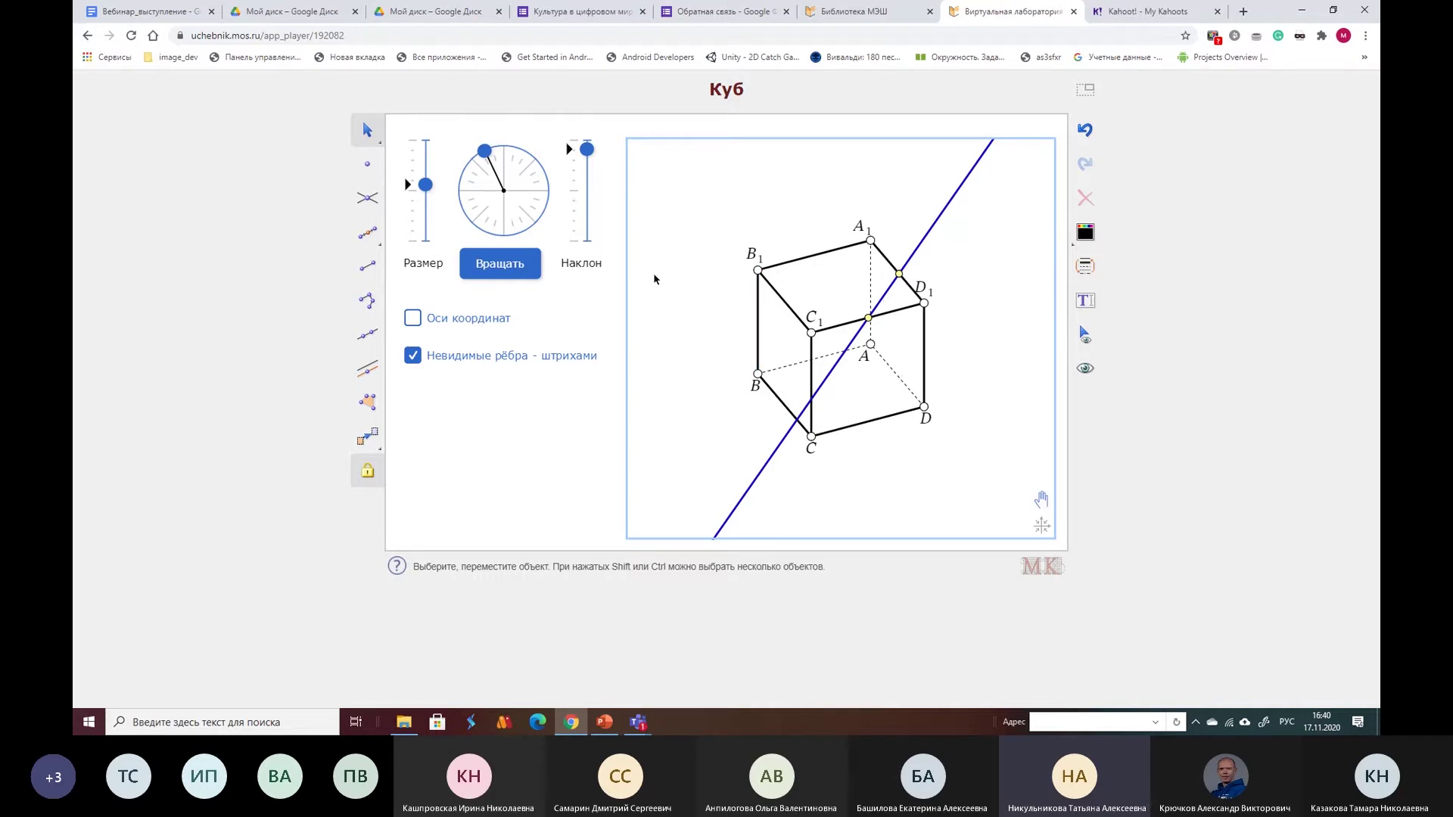
Switch back to the Select tool and return to the stereometry template list.
click(353, 127)
click(87, 36)
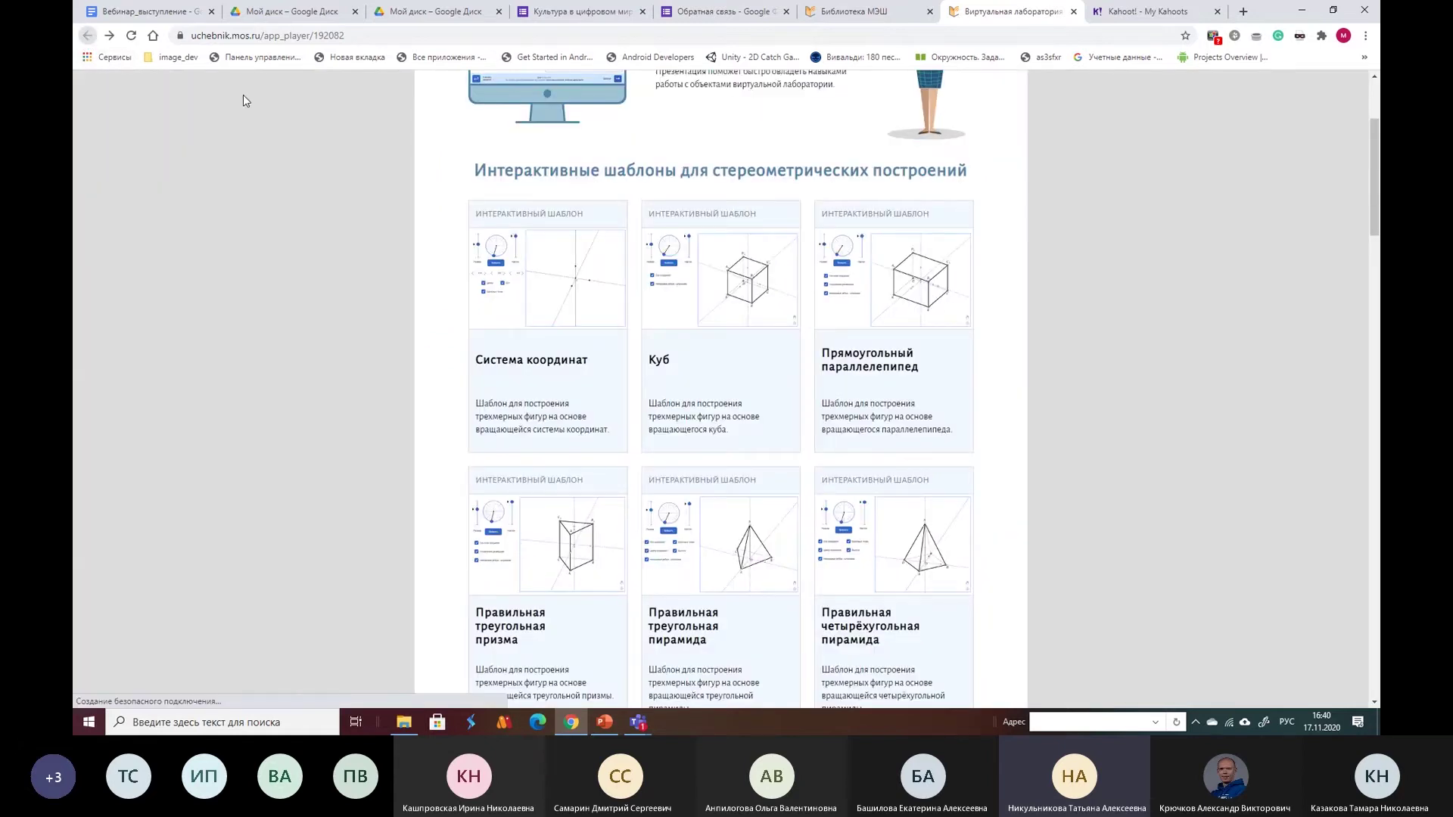
Scroll to «Сечения многогранников» and open the «Пример сечения» prism model.
scroll(701, 280, down, 7)
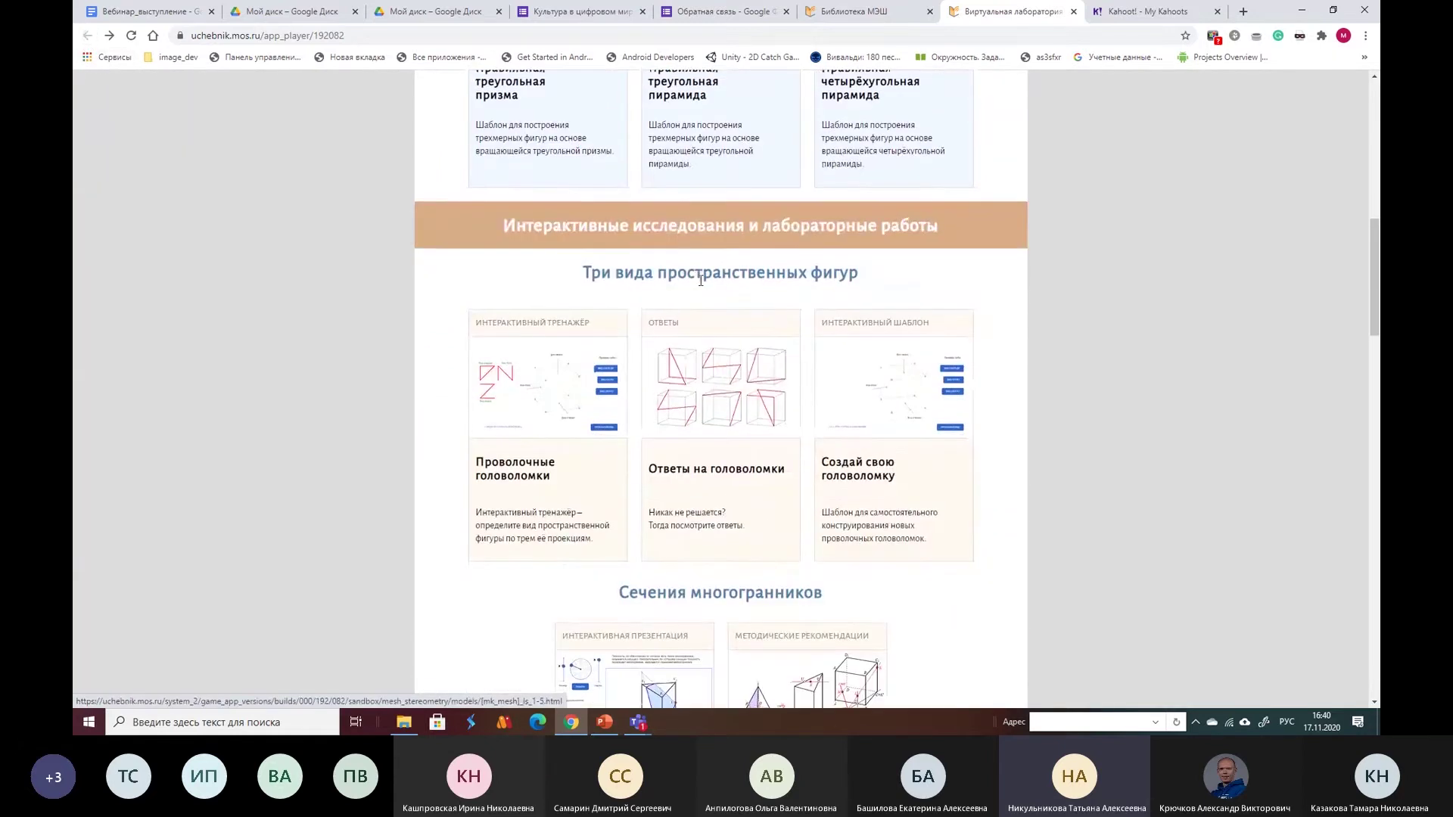
scroll(701, 280, down, 5)
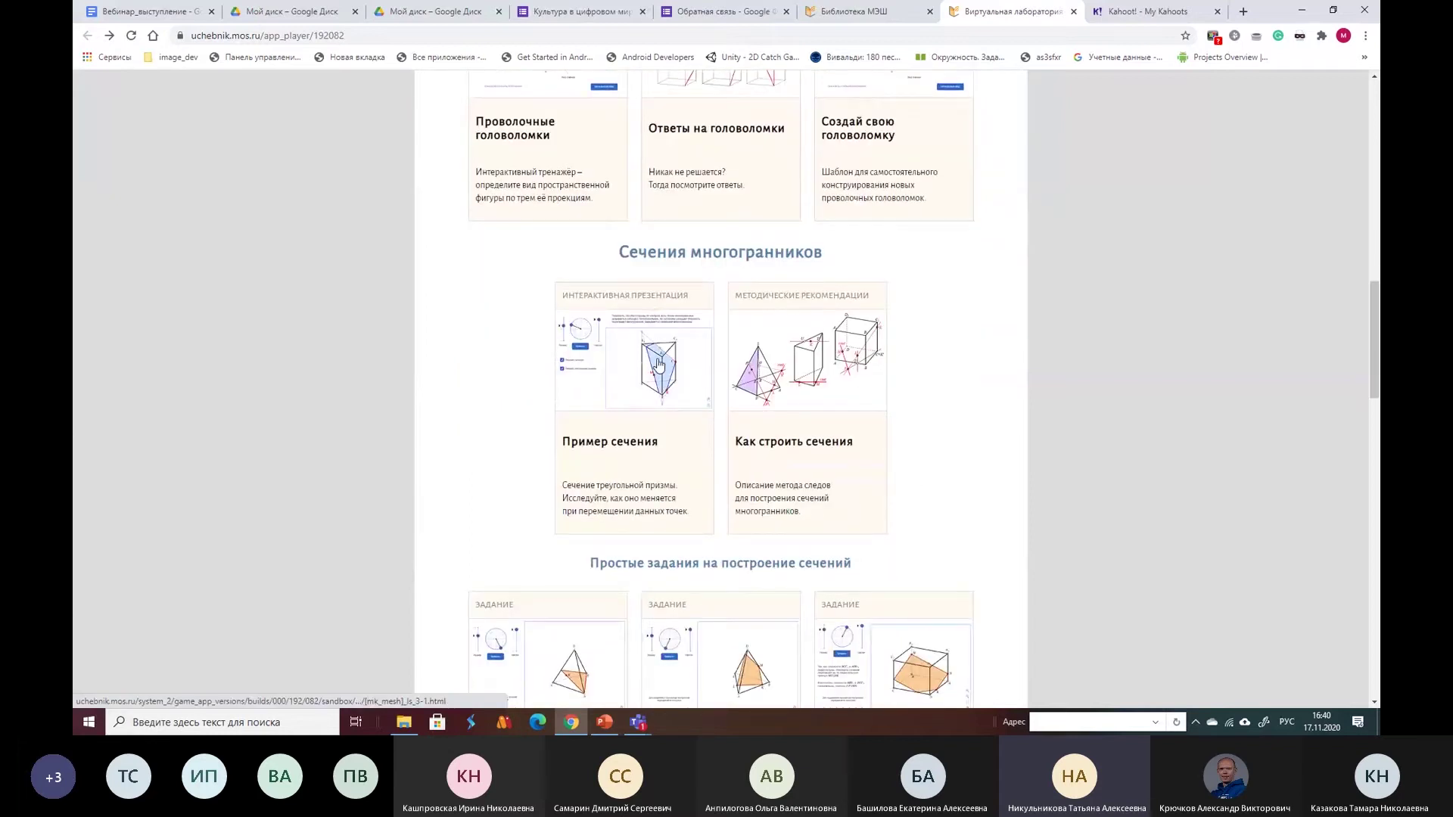
click(658, 364)
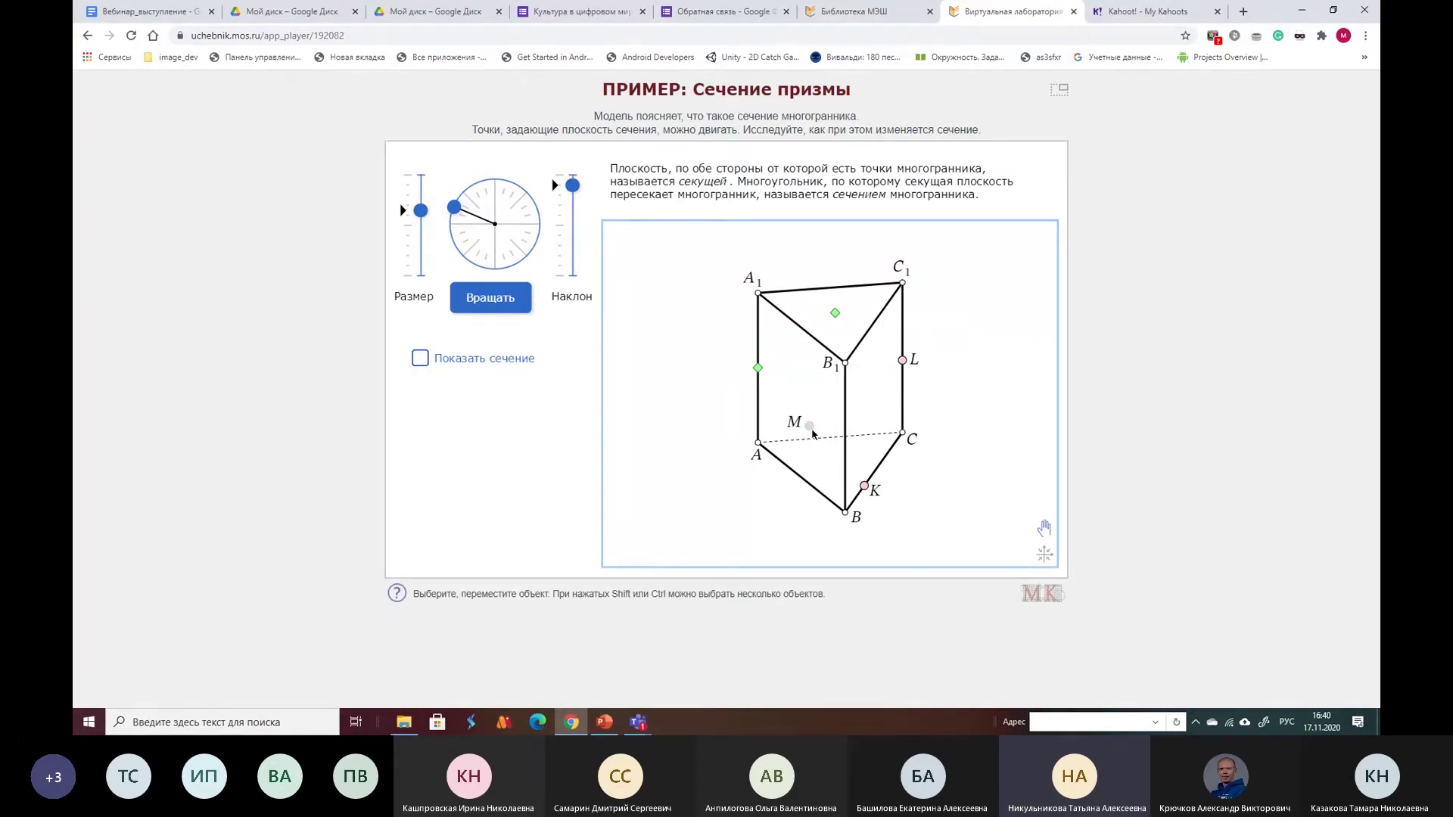
Enable «Показать сечение» and «Показать построение сечения» while sliding point M along the edges.
drag(811, 428, 780, 422)
click(421, 360)
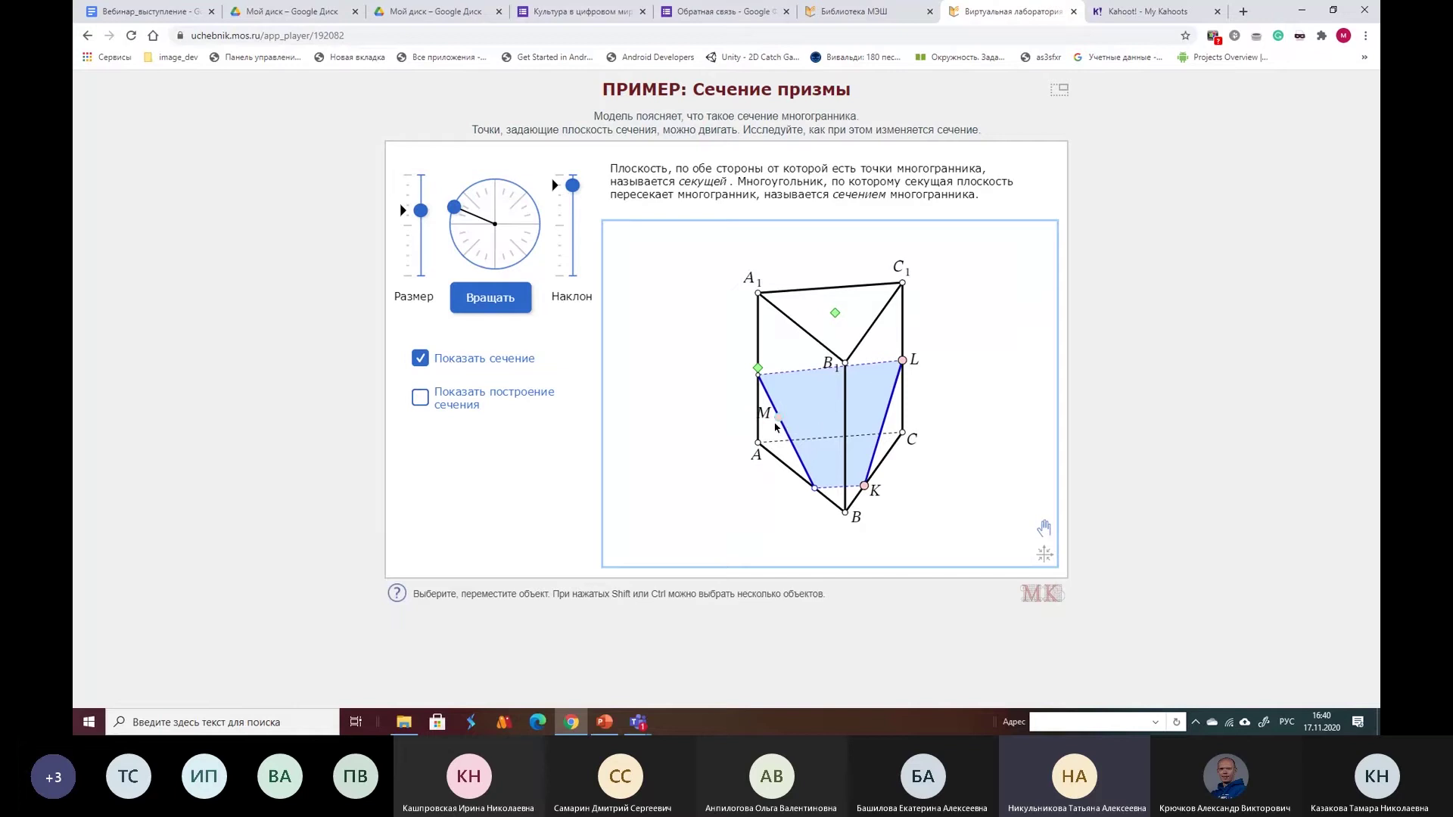
mouse_move(779, 417)
mouse_down()
mouse_move(792, 394)
mouse_move(776, 438)
mouse_move(758, 342)
mouse_up()
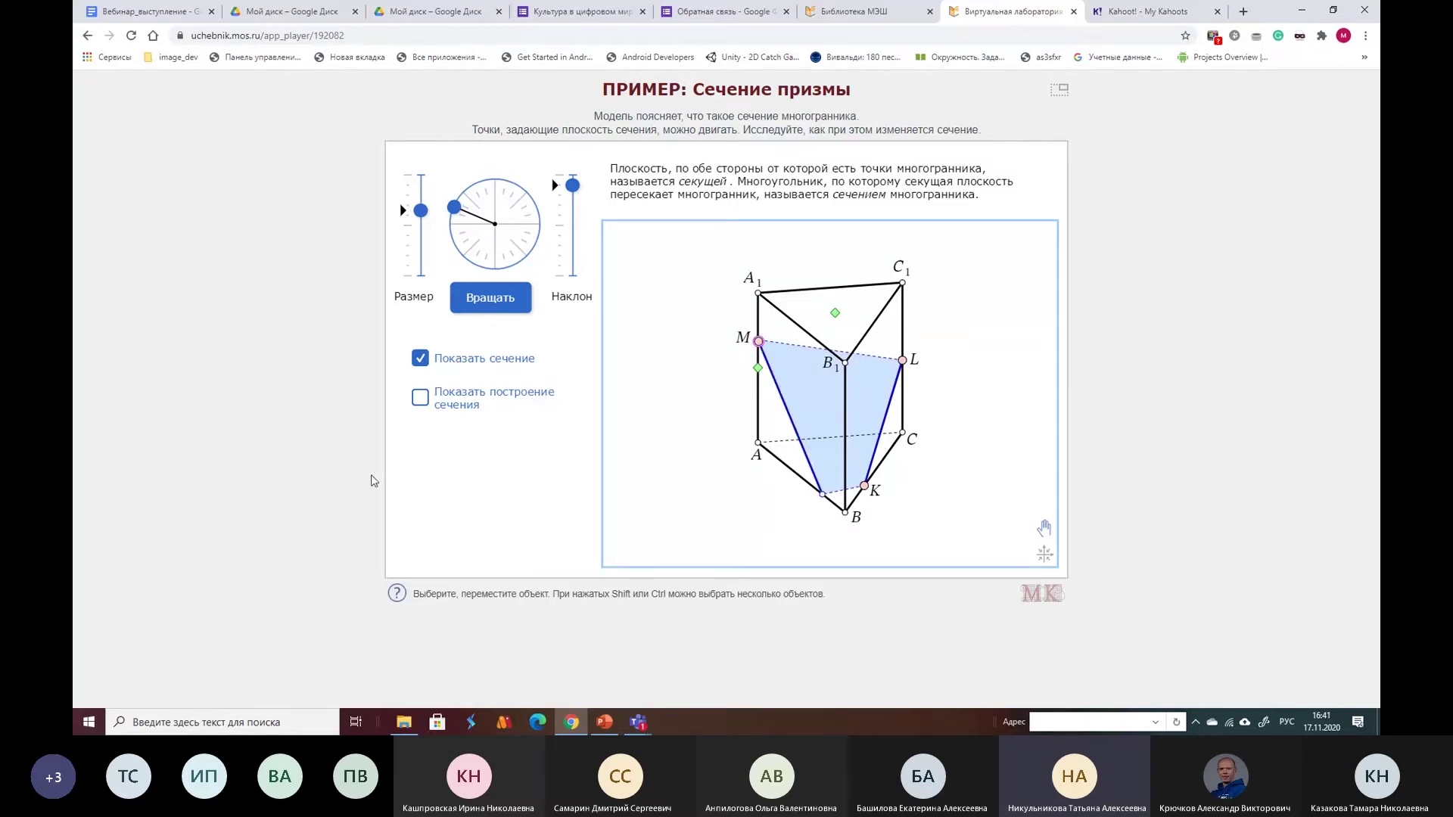
click(432, 405)
drag(759, 343, 848, 431)
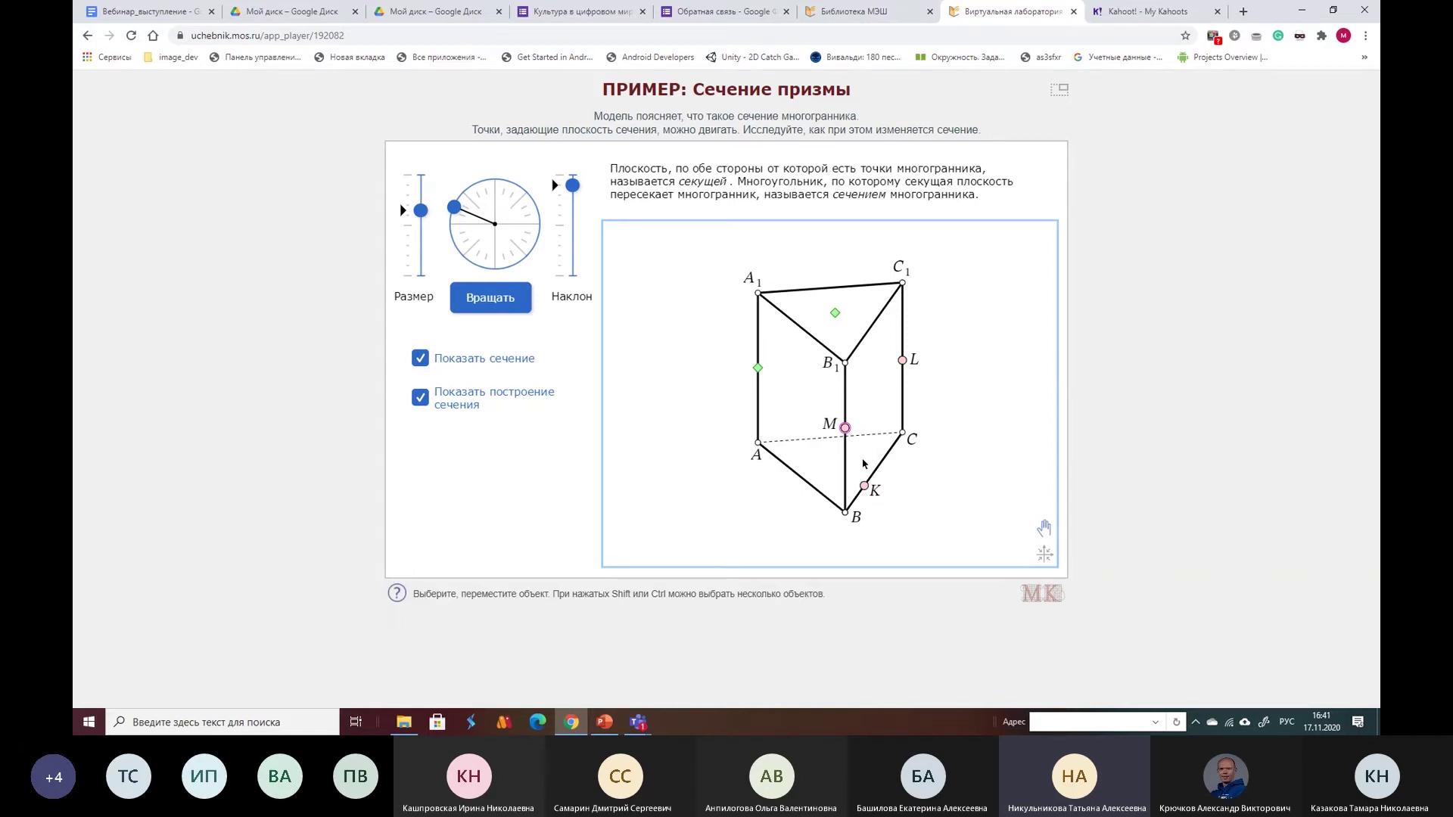
Move point M off edge BB1 and rotate the prism repeatedly to view its section.
drag(844, 428, 806, 407)
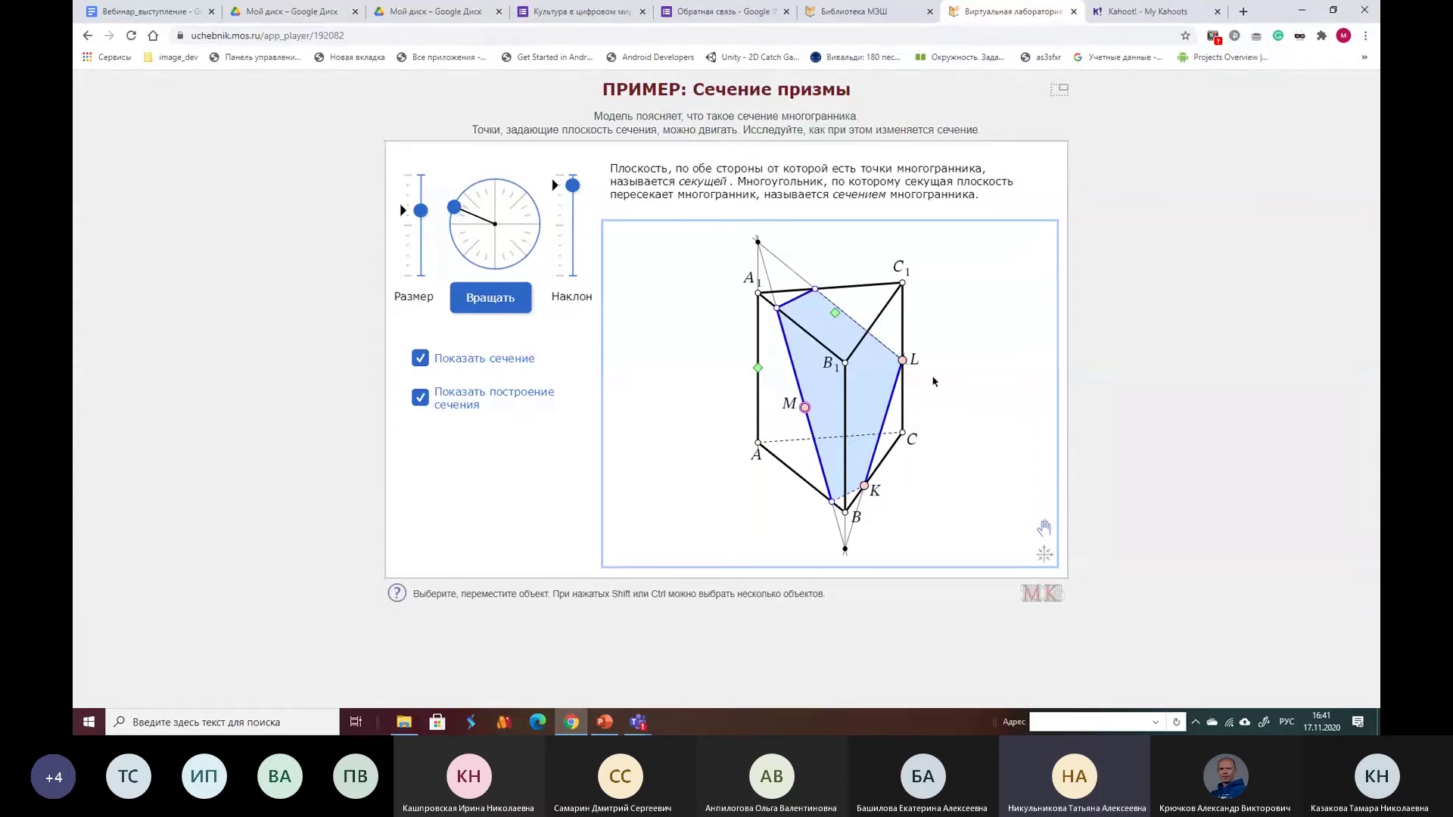
click(493, 300)
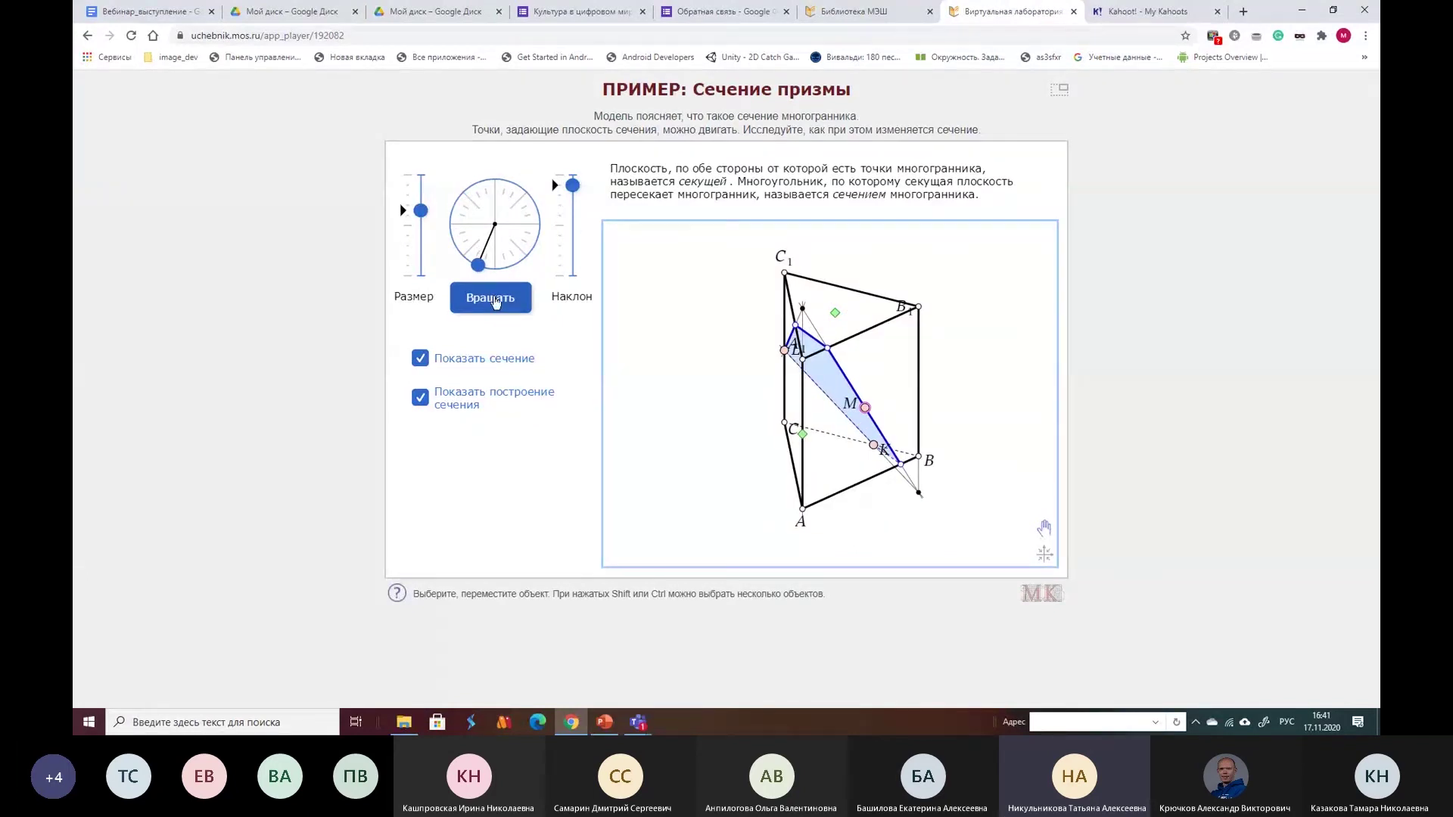
click(495, 303)
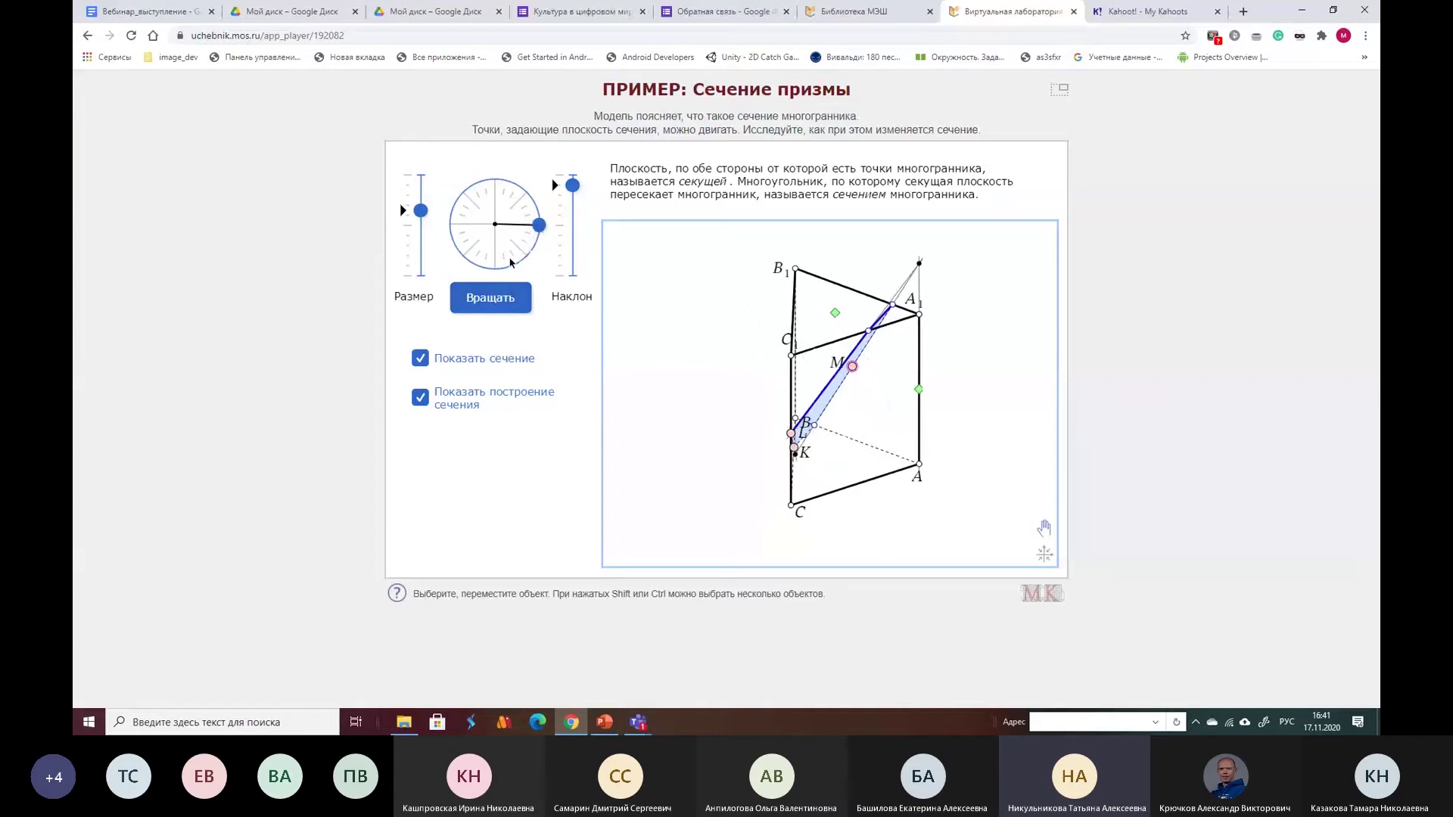
click(508, 298)
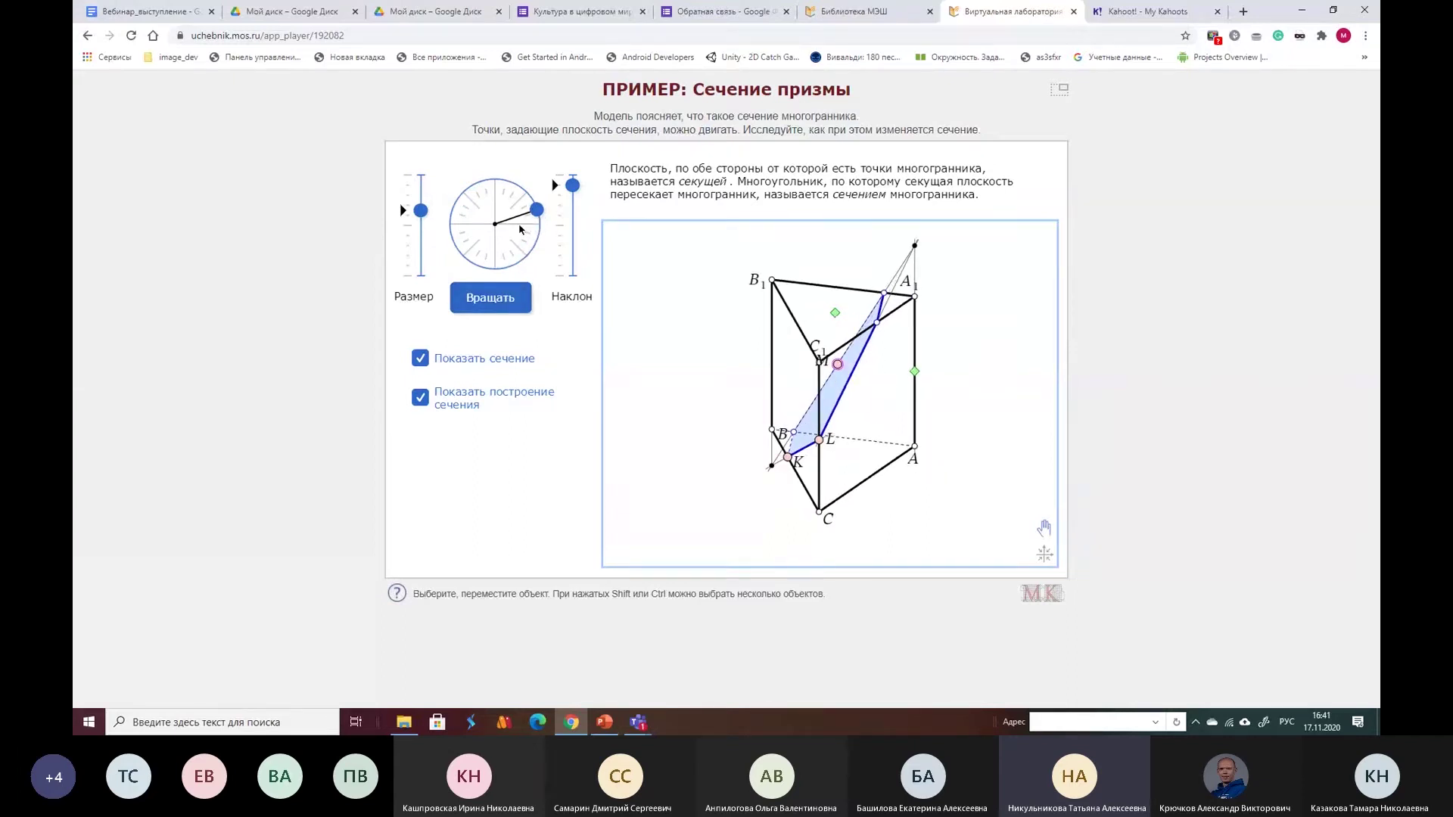
drag(536, 215, 545, 225)
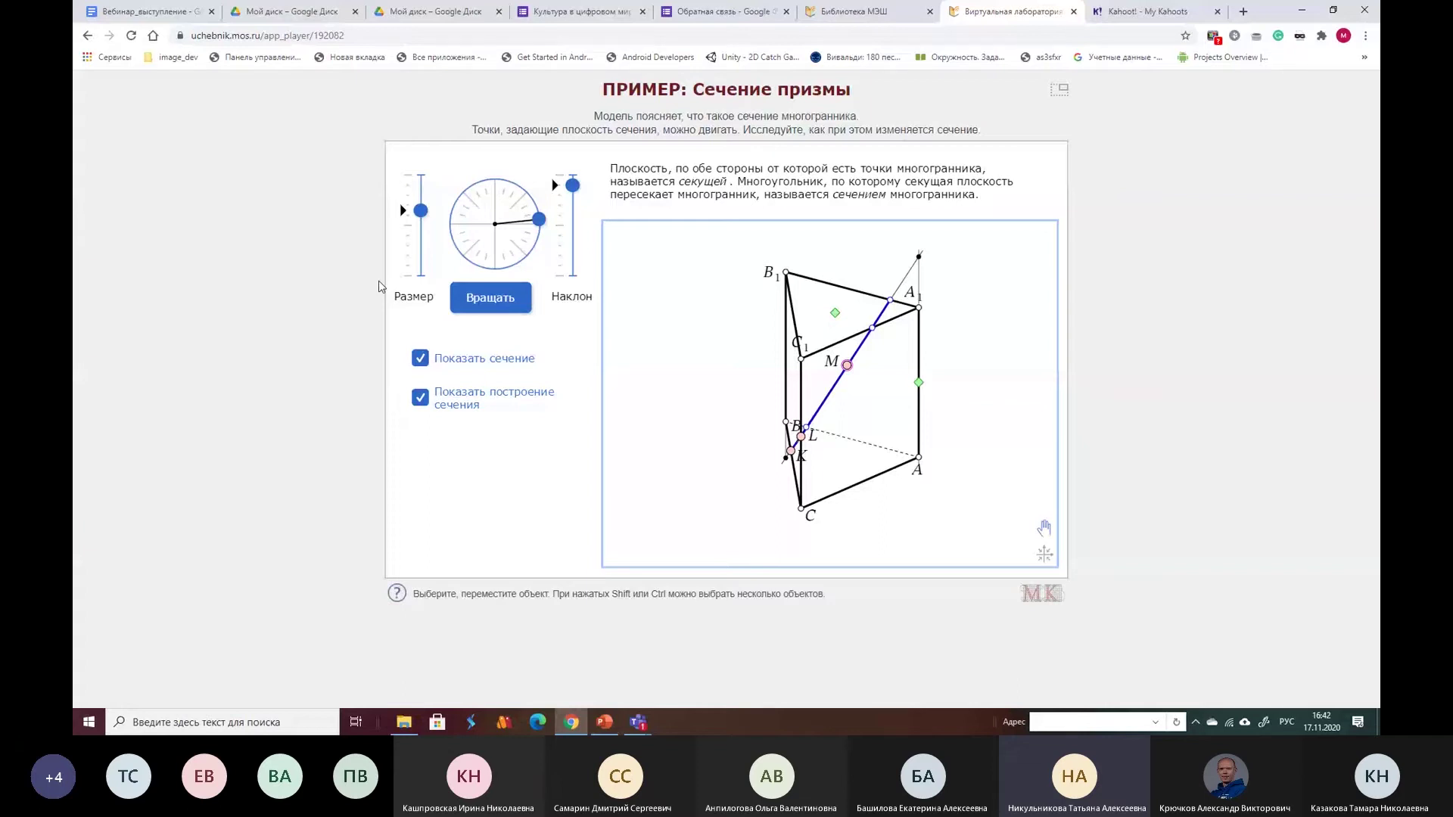
Browse the Стереометрия materials list, then close the lab tab and return to the laboratories catalogue.
click(87, 36)
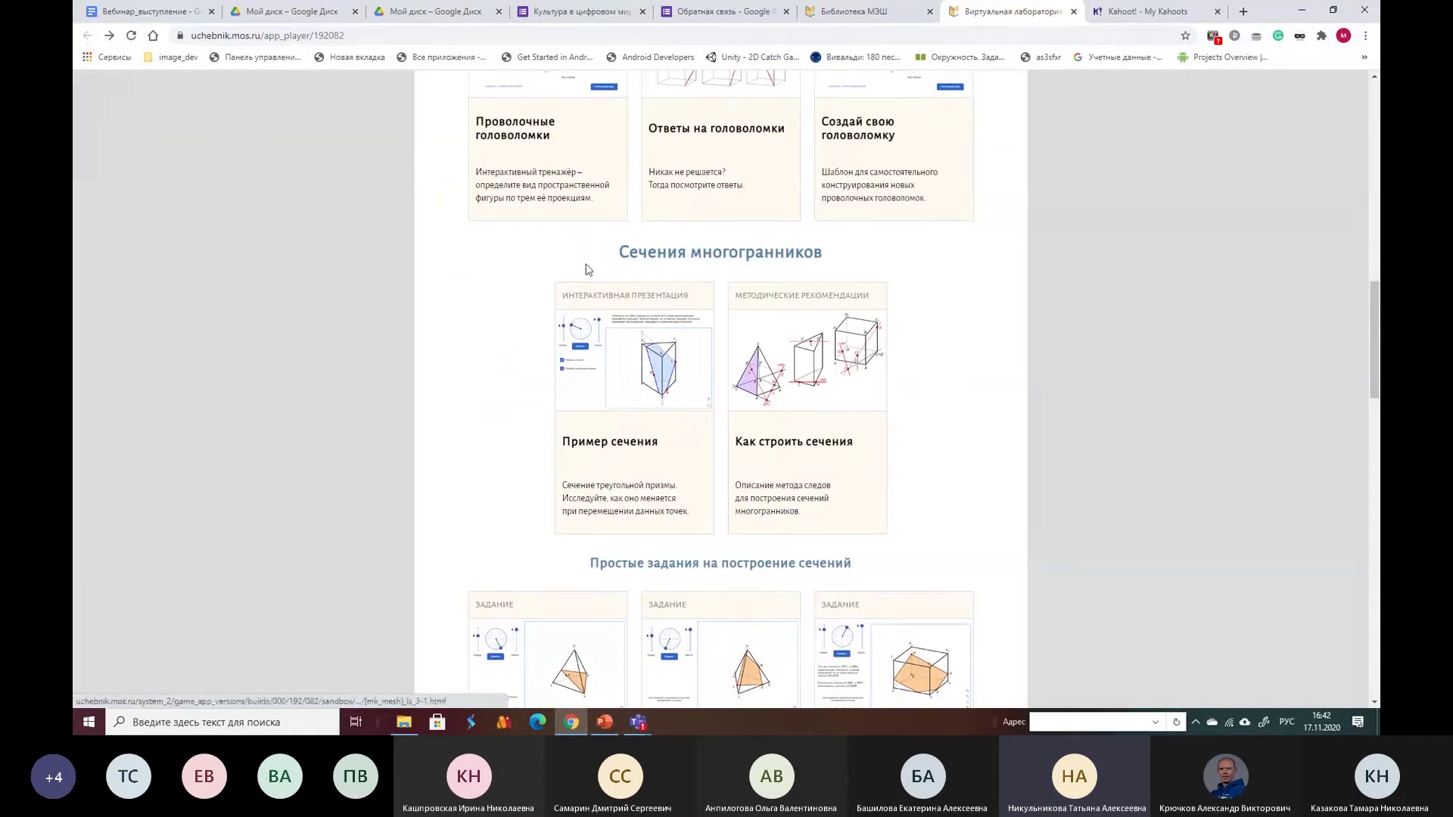
scroll(586, 266, down, 6)
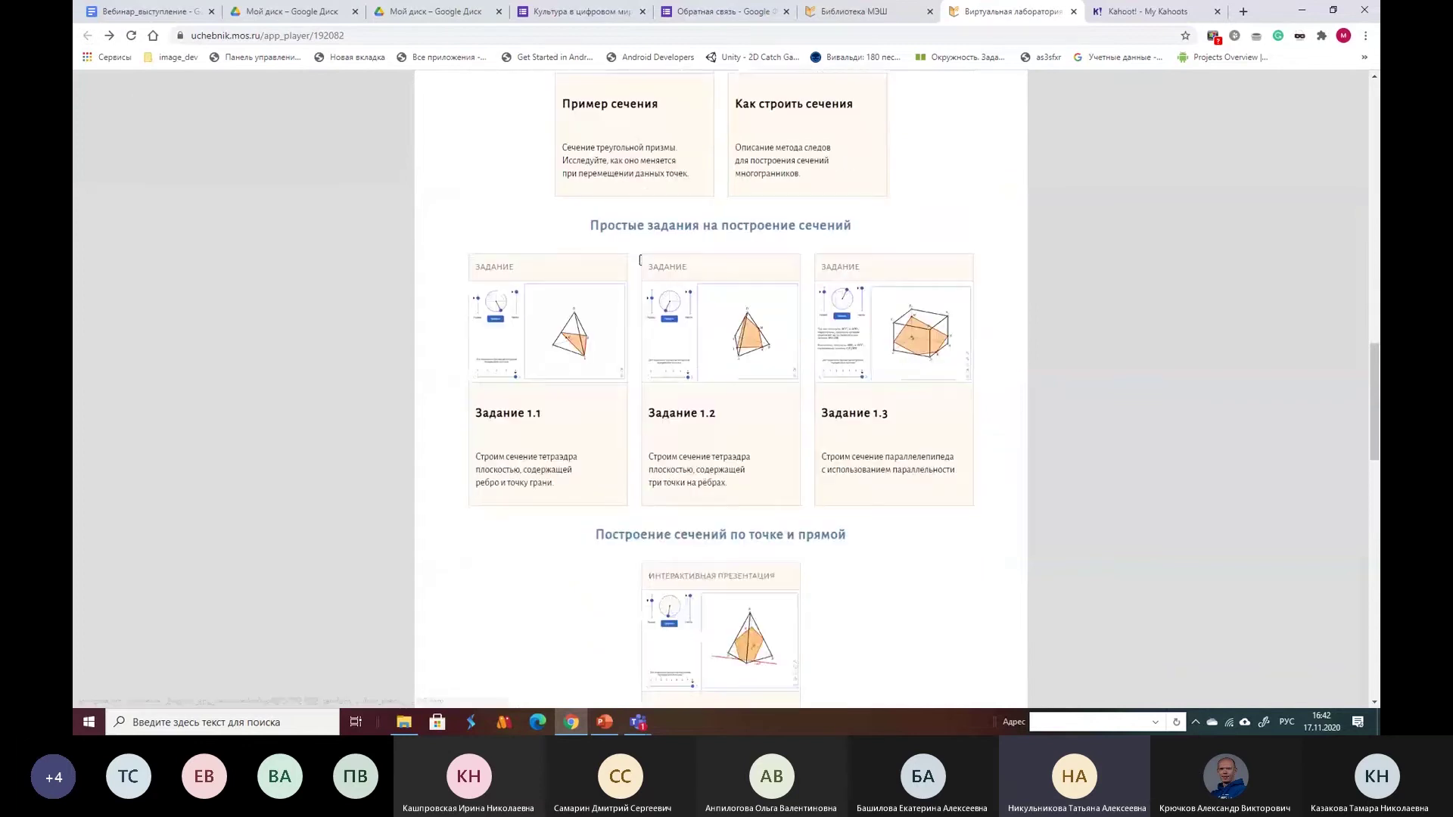
scroll(634, 268, down, 2)
scroll(643, 274, down, 4)
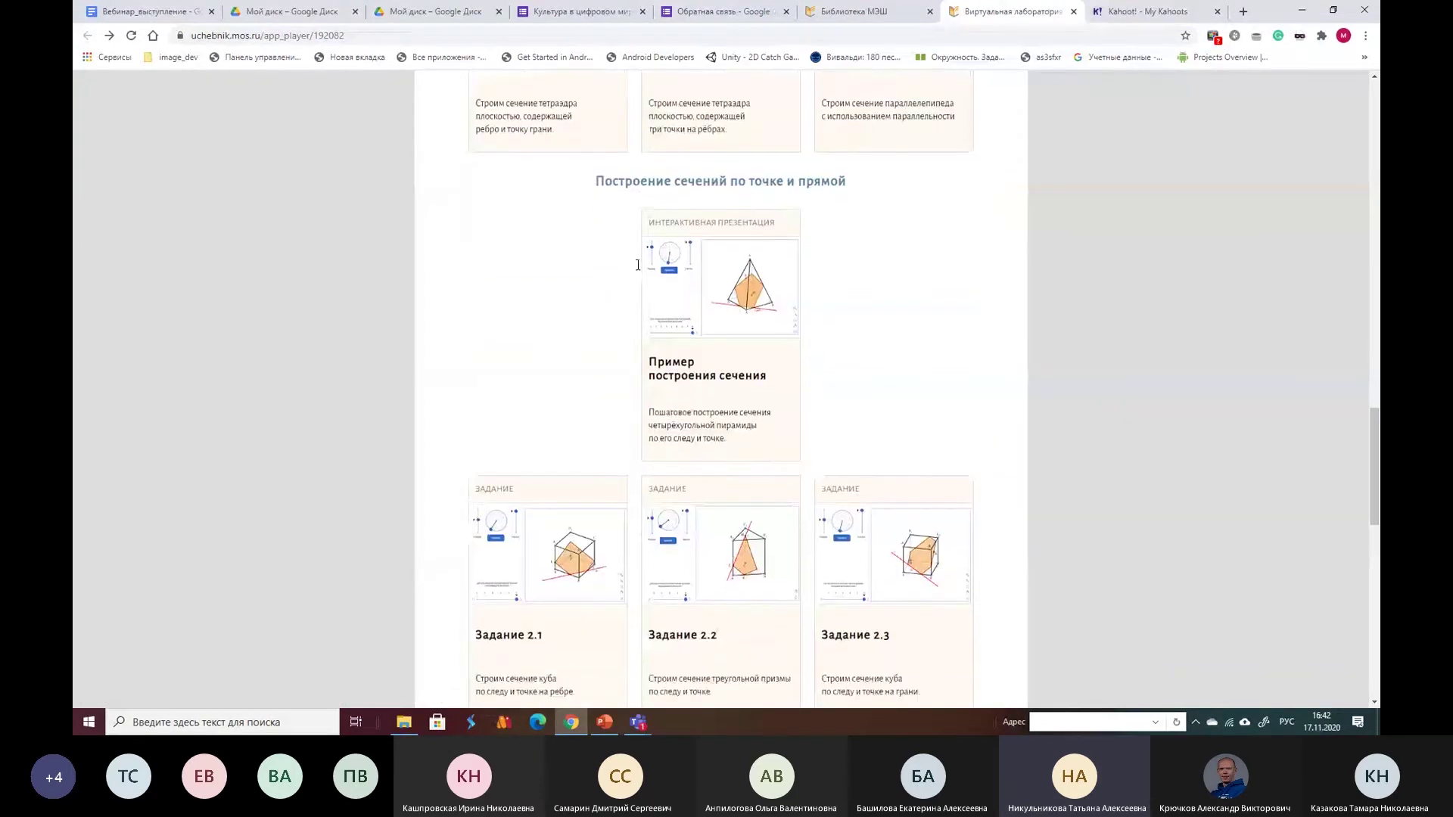
scroll(648, 276, down, 5)
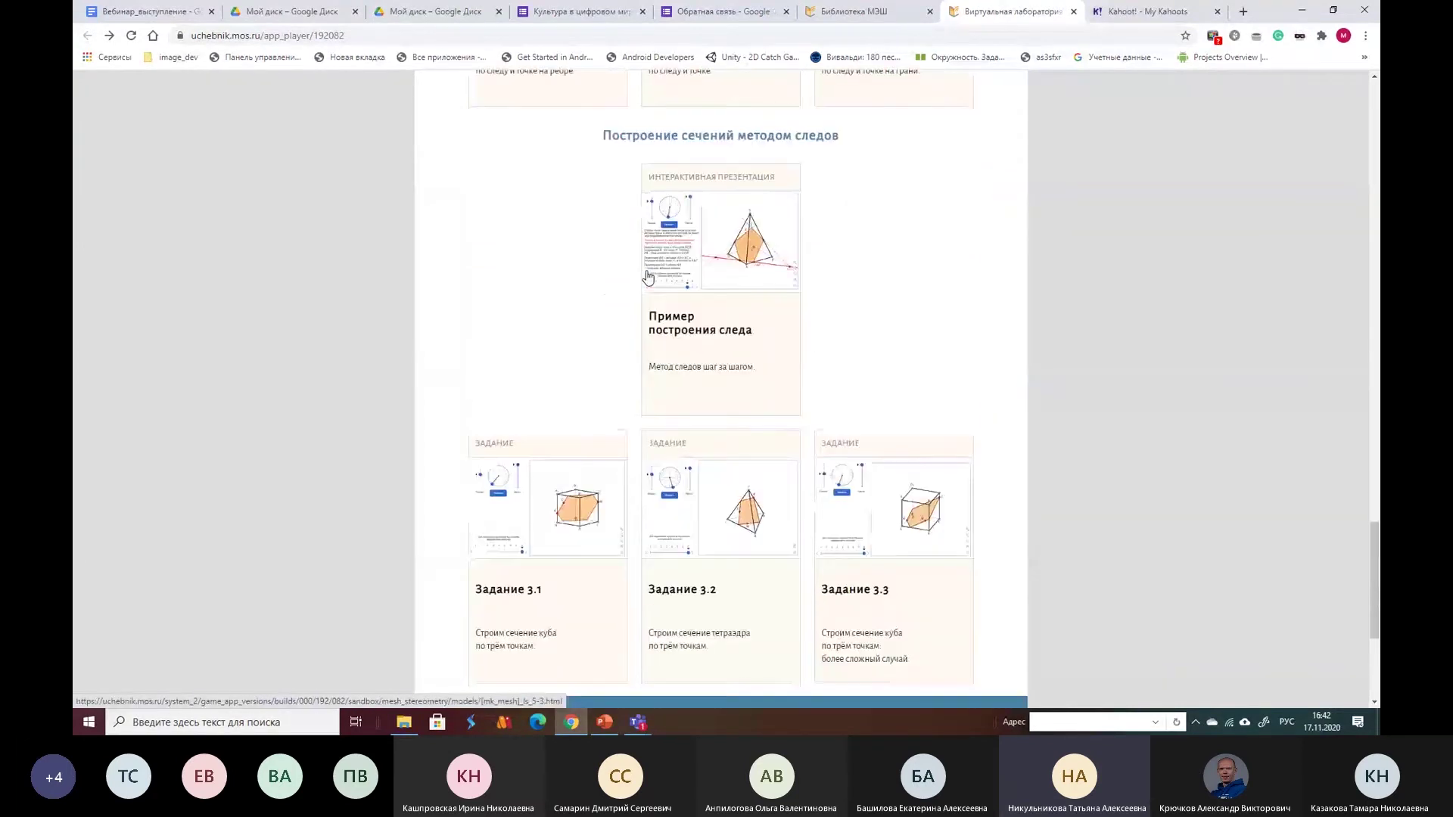
scroll(645, 266, down, 3)
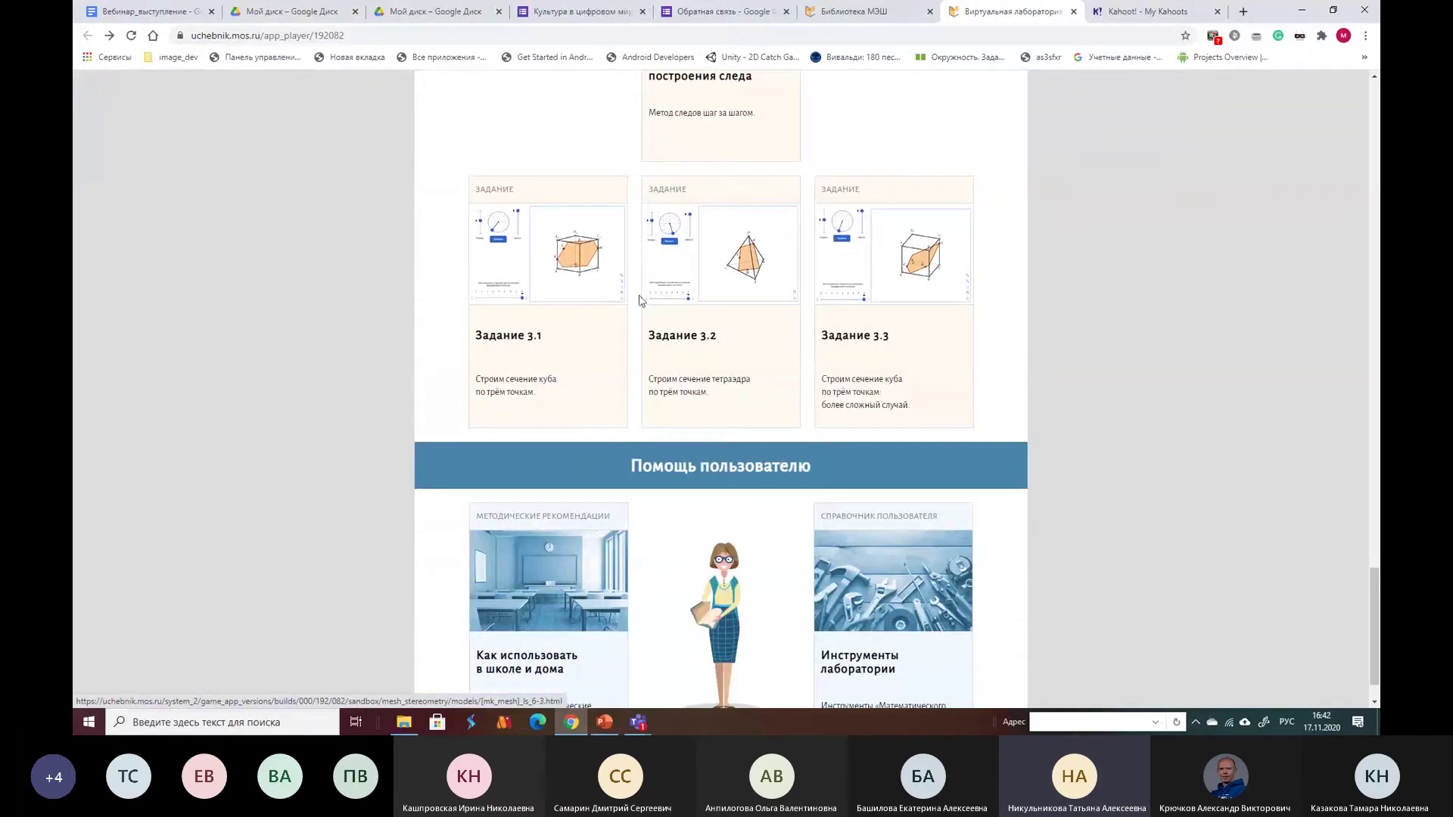
scroll(640, 301, up, 12)
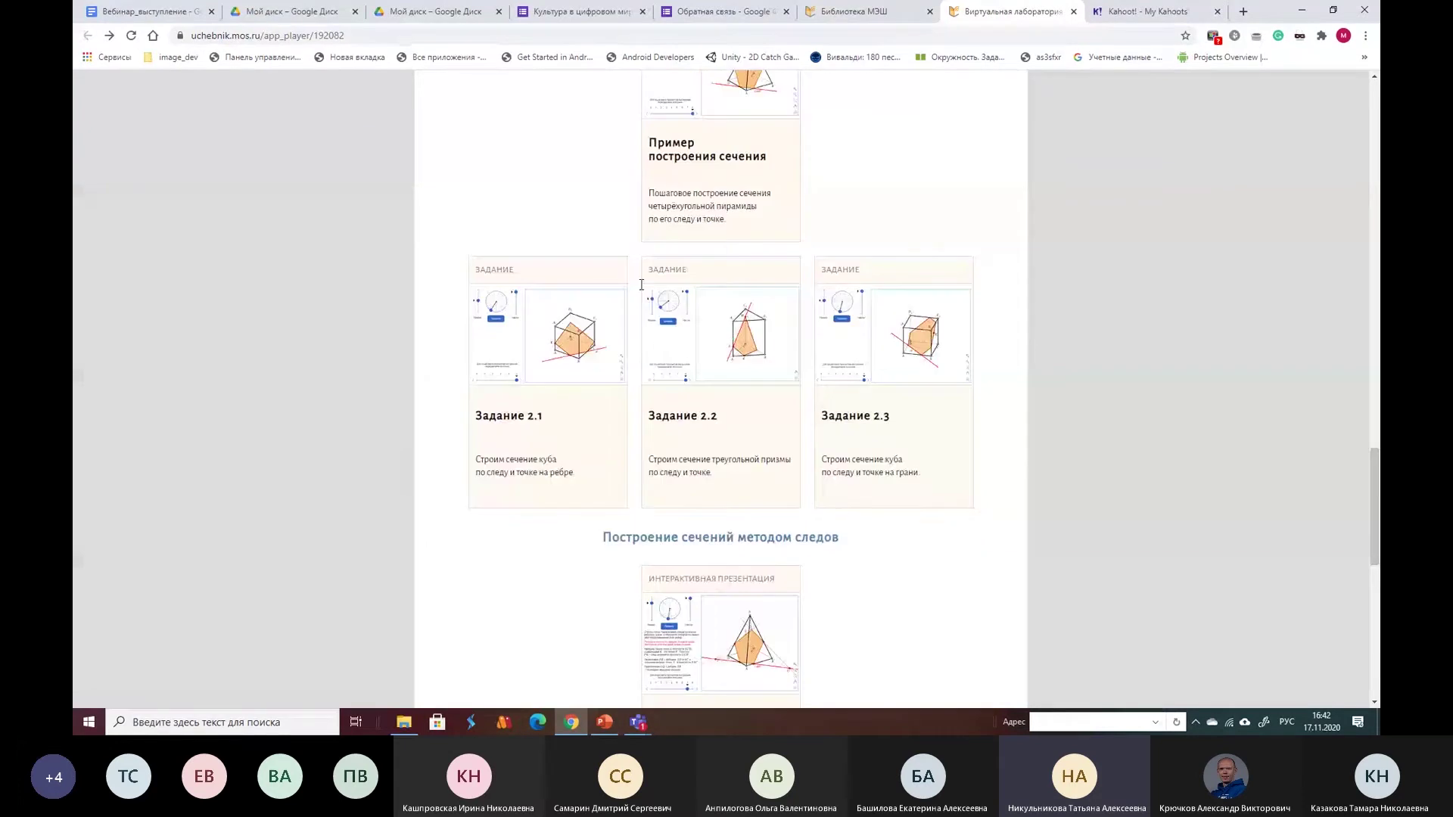
scroll(644, 288, up, 3)
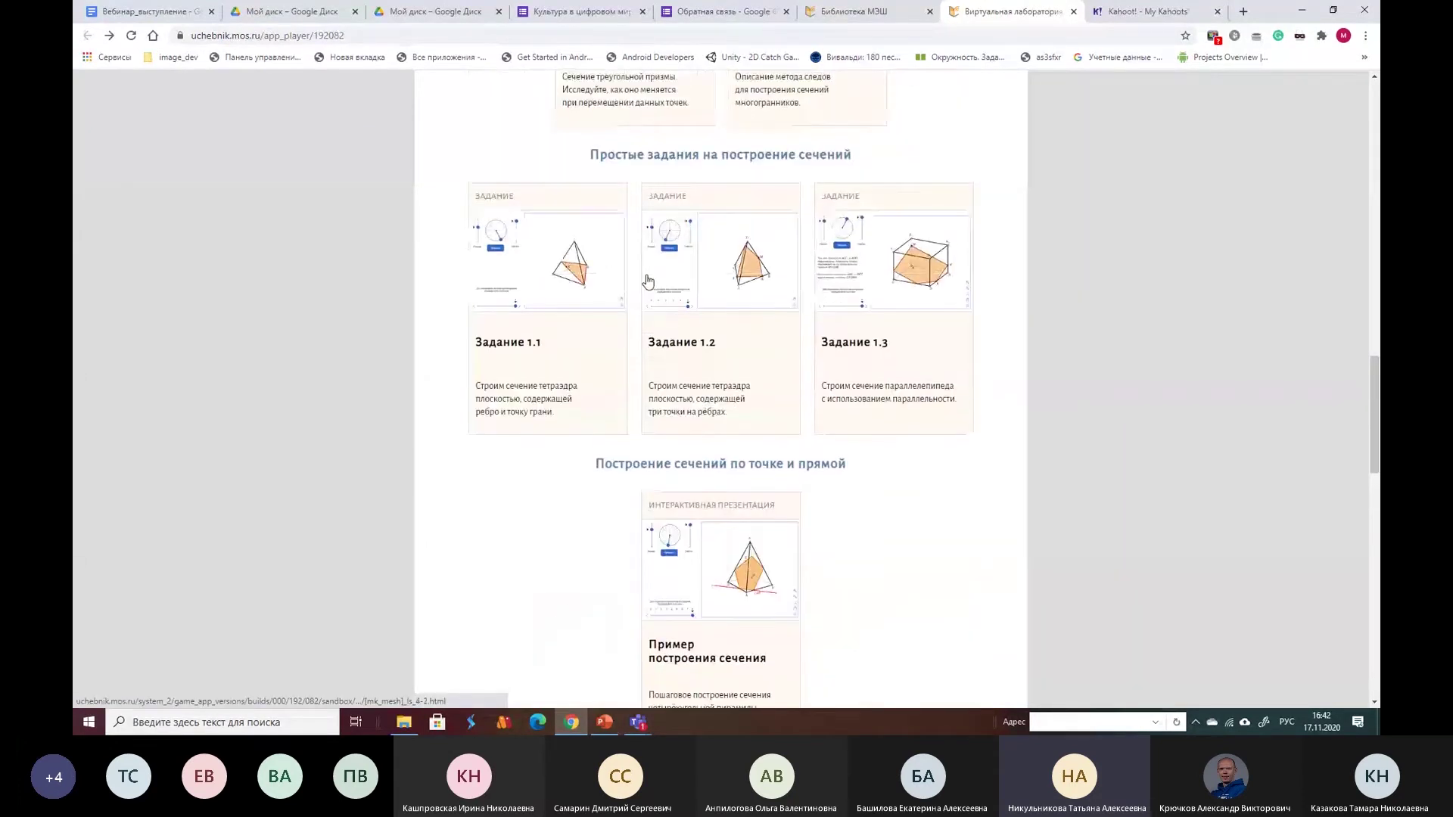
scroll(645, 276, up, 8)
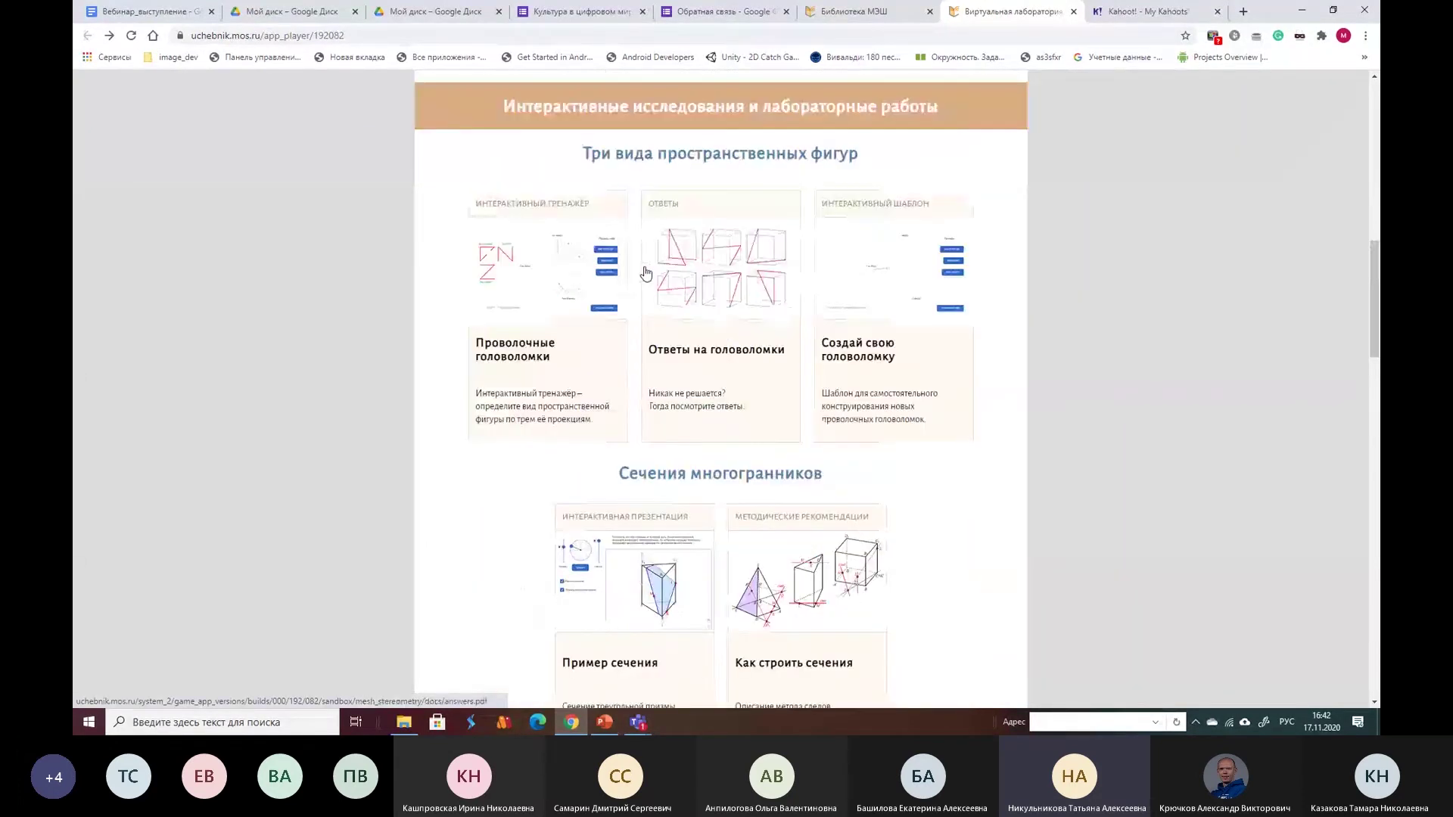
scroll(646, 273, up, 4)
scroll(646, 267, up, 8)
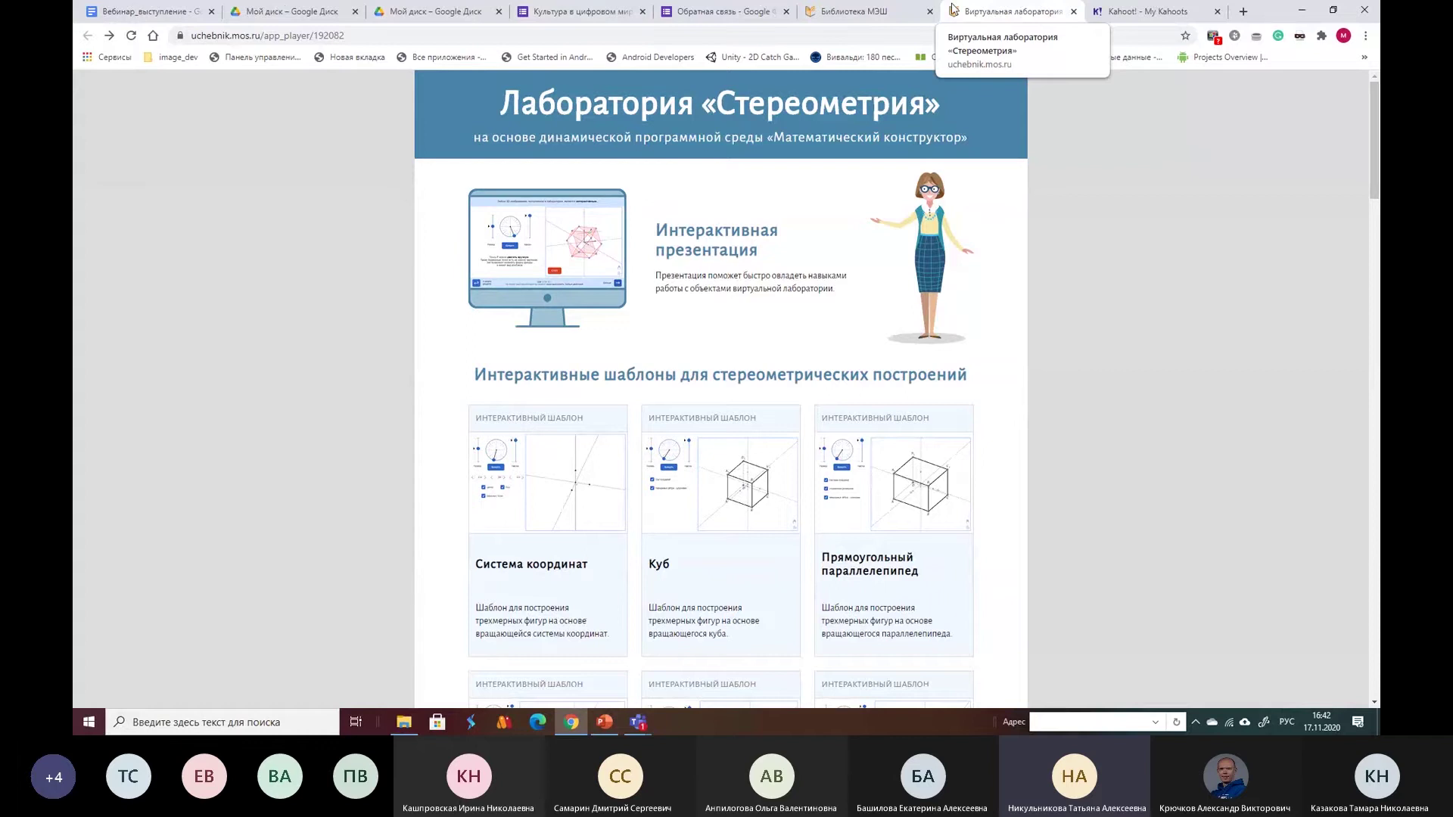
click(1072, 12)
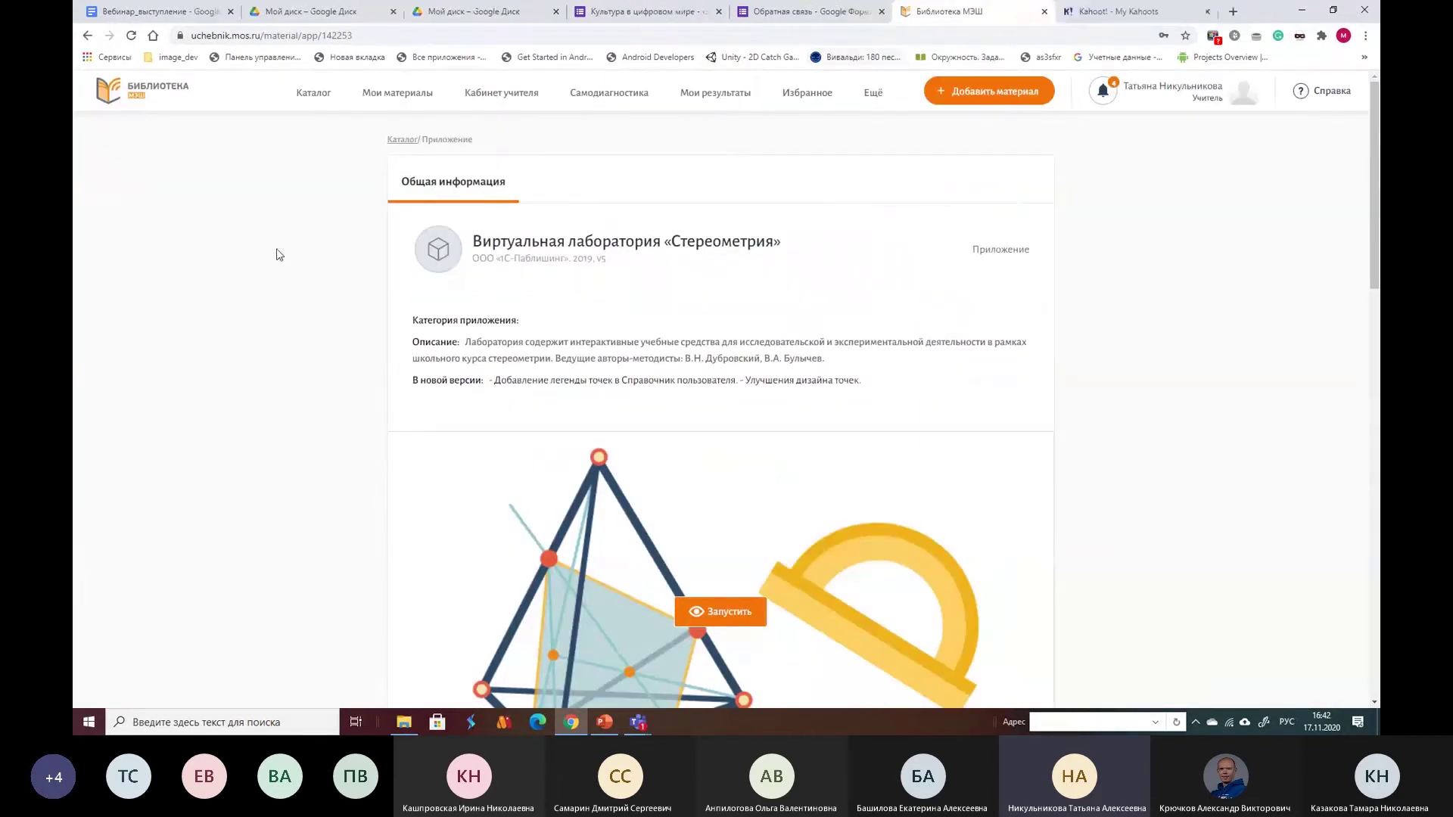
key(alt+Left)
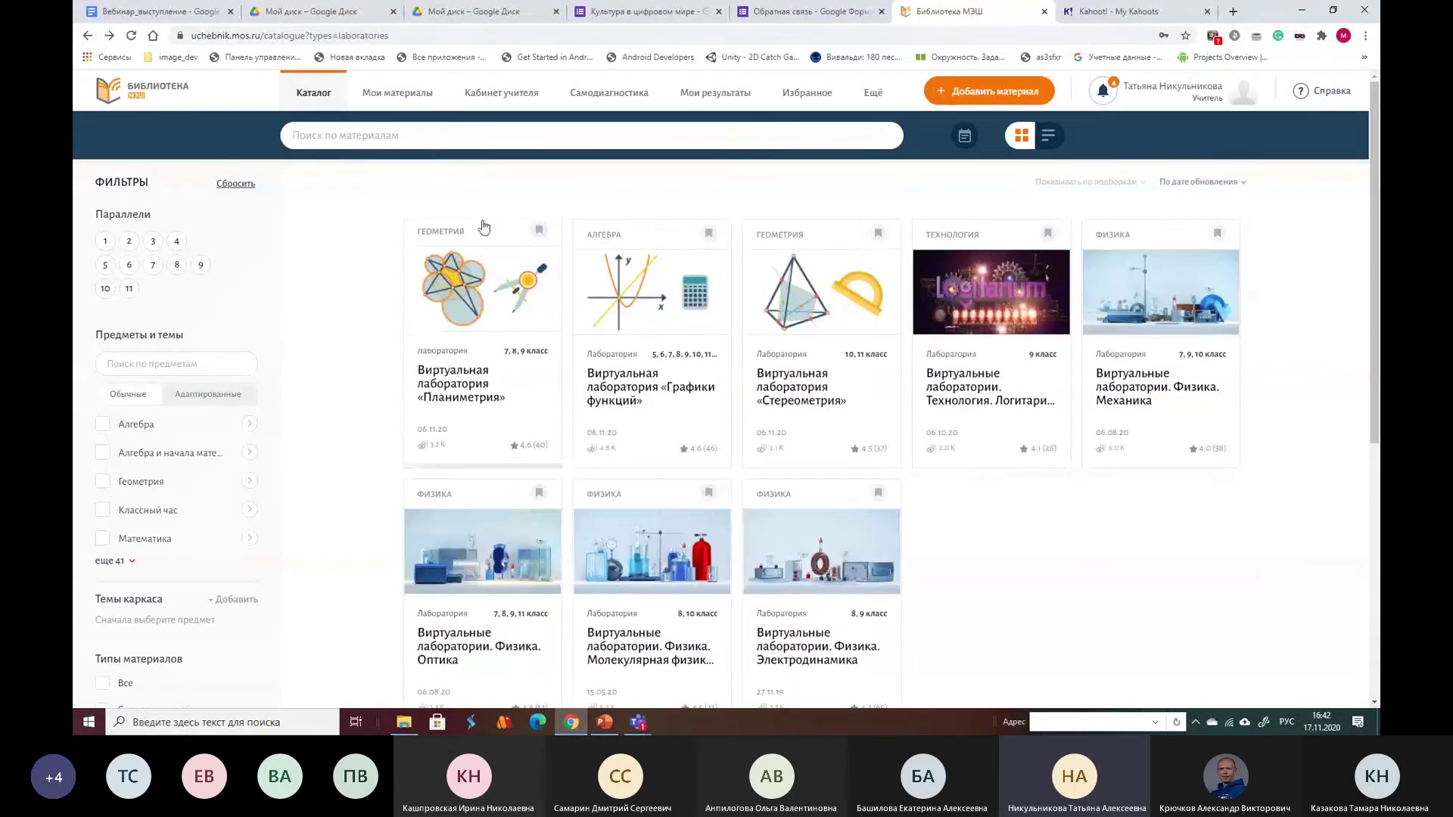
Open the «Графики функций» lab page and launch the lab.
click(636, 389)
scroll(730, 409, down, 3)
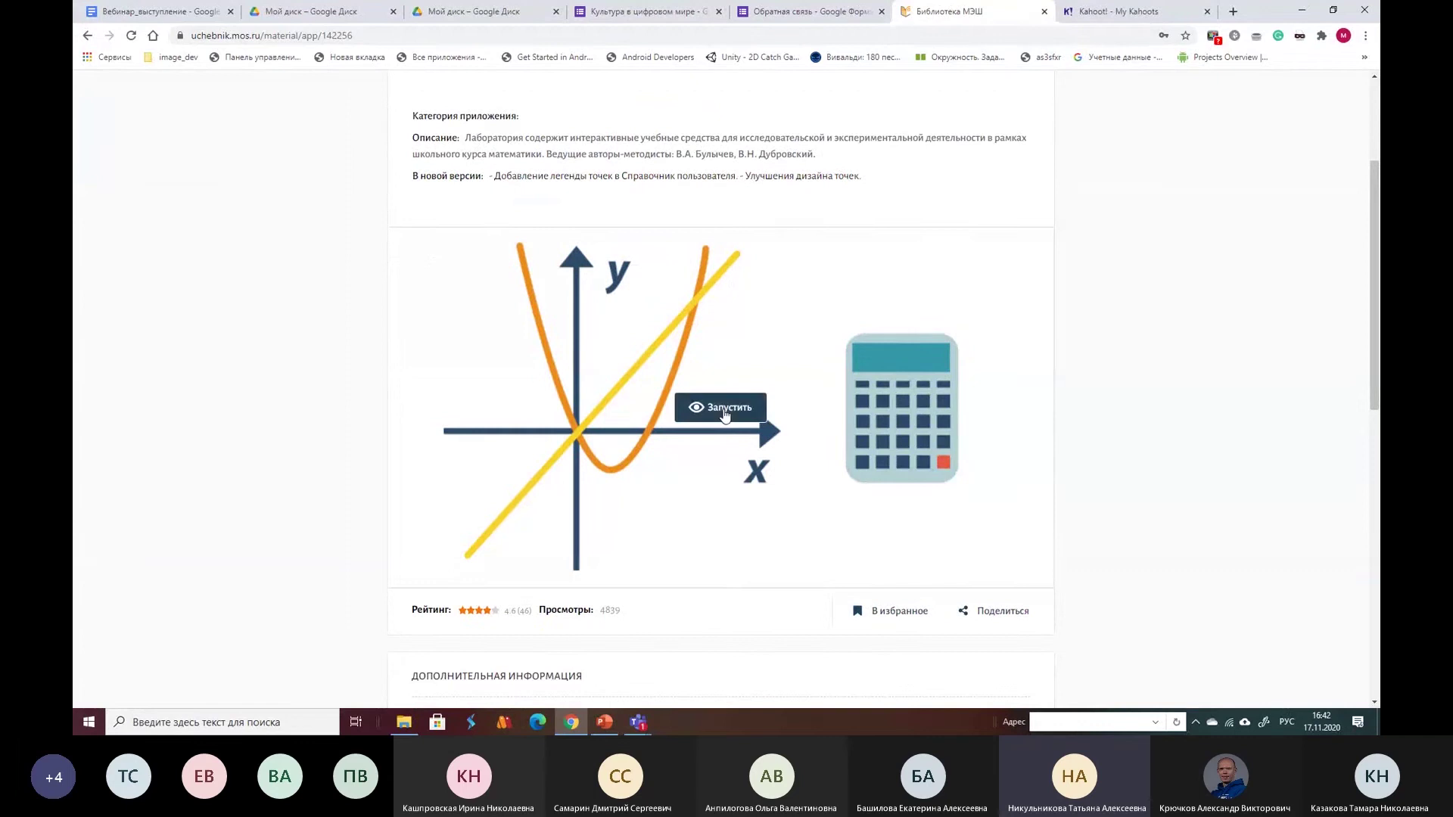
click(722, 408)
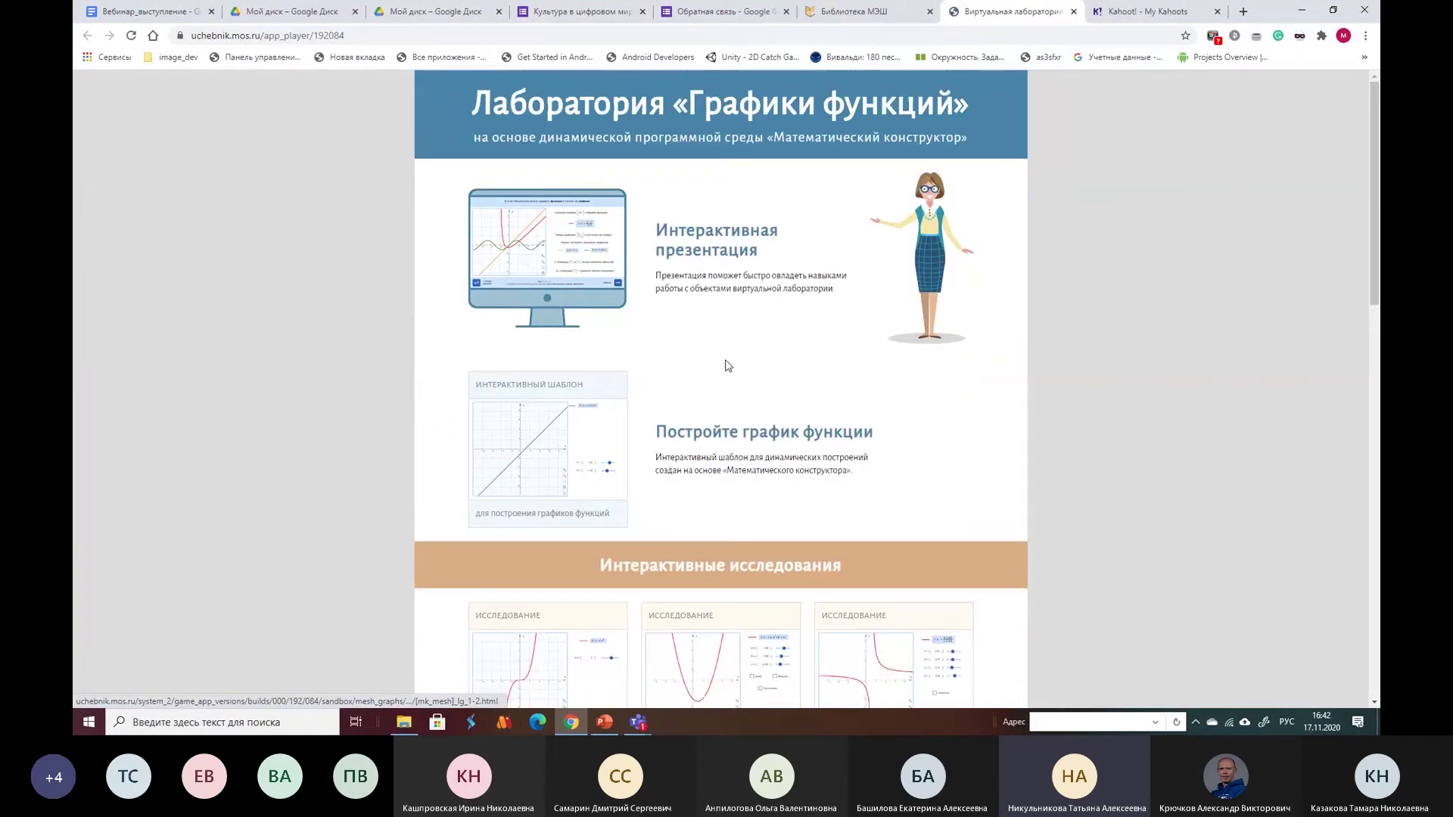
Scroll down the lab page and open the «Тригонометрические функции» study.
scroll(666, 324, down, 1)
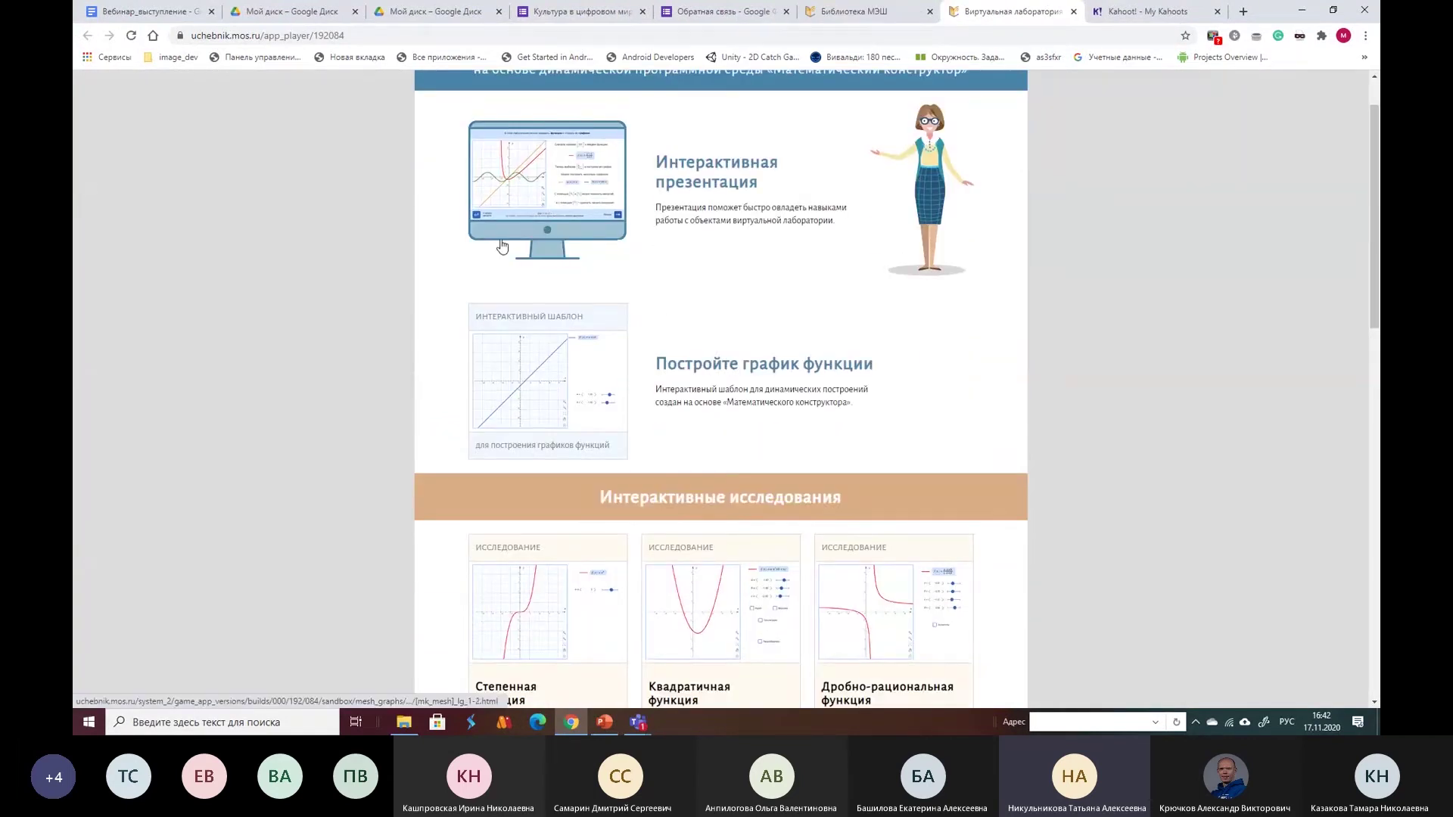
scroll(679, 387, down, 5)
scroll(681, 426, down, 1)
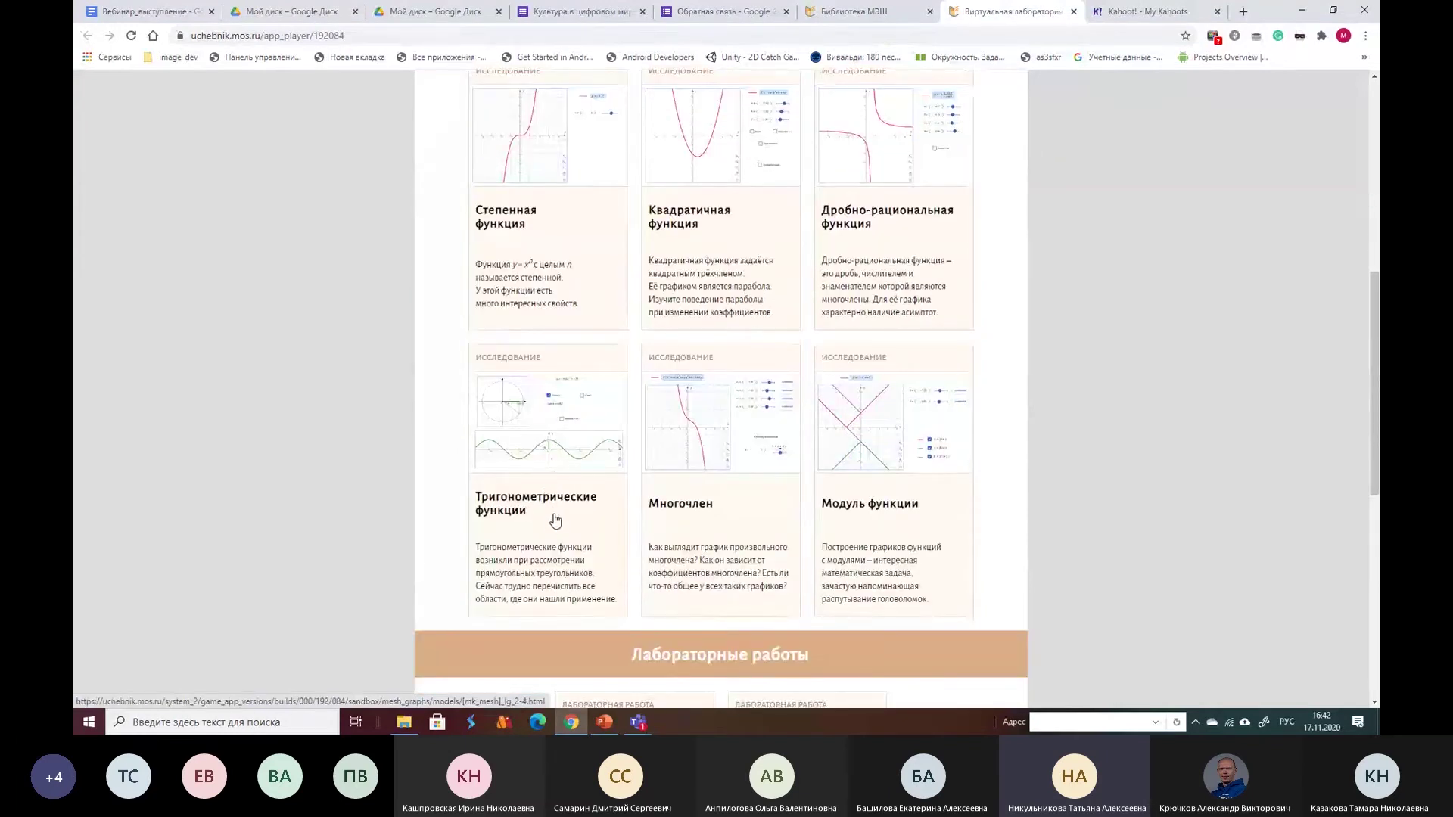
click(554, 520)
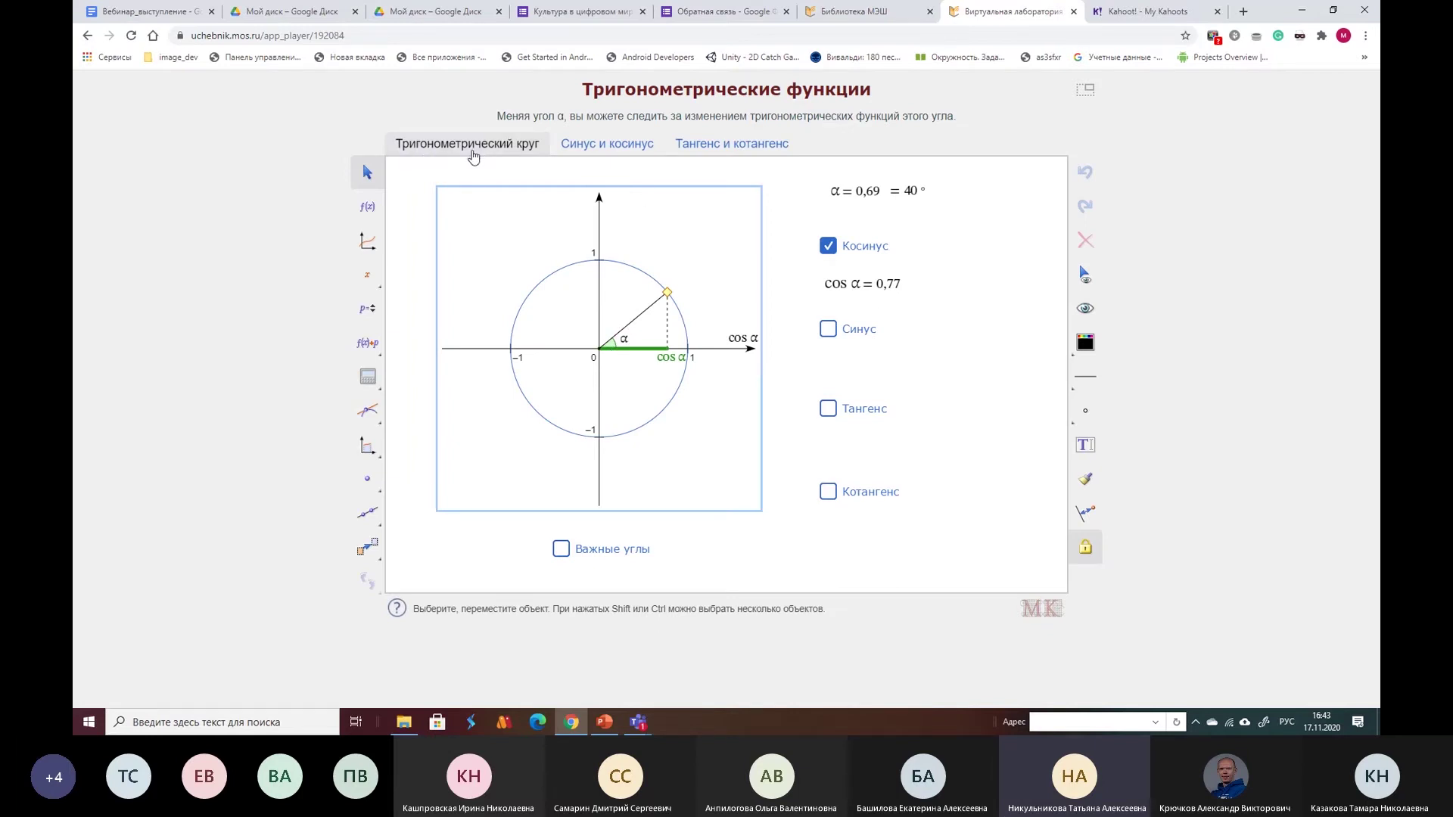
Move the unit-circle point to 50°, mark «Важные углы», then snap α to π/6 = 30°.
drag(666, 292, 644, 270)
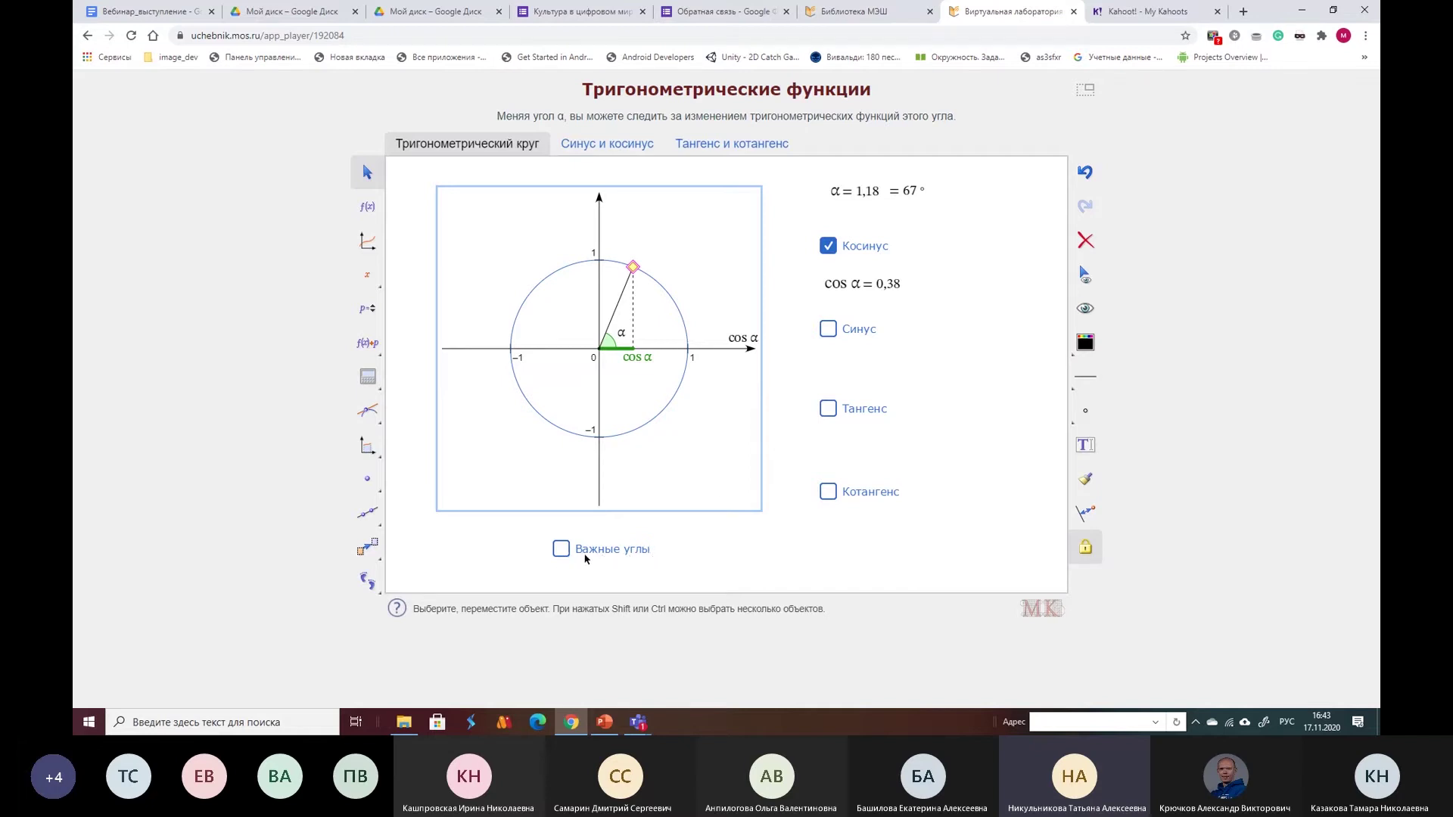
click(560, 550)
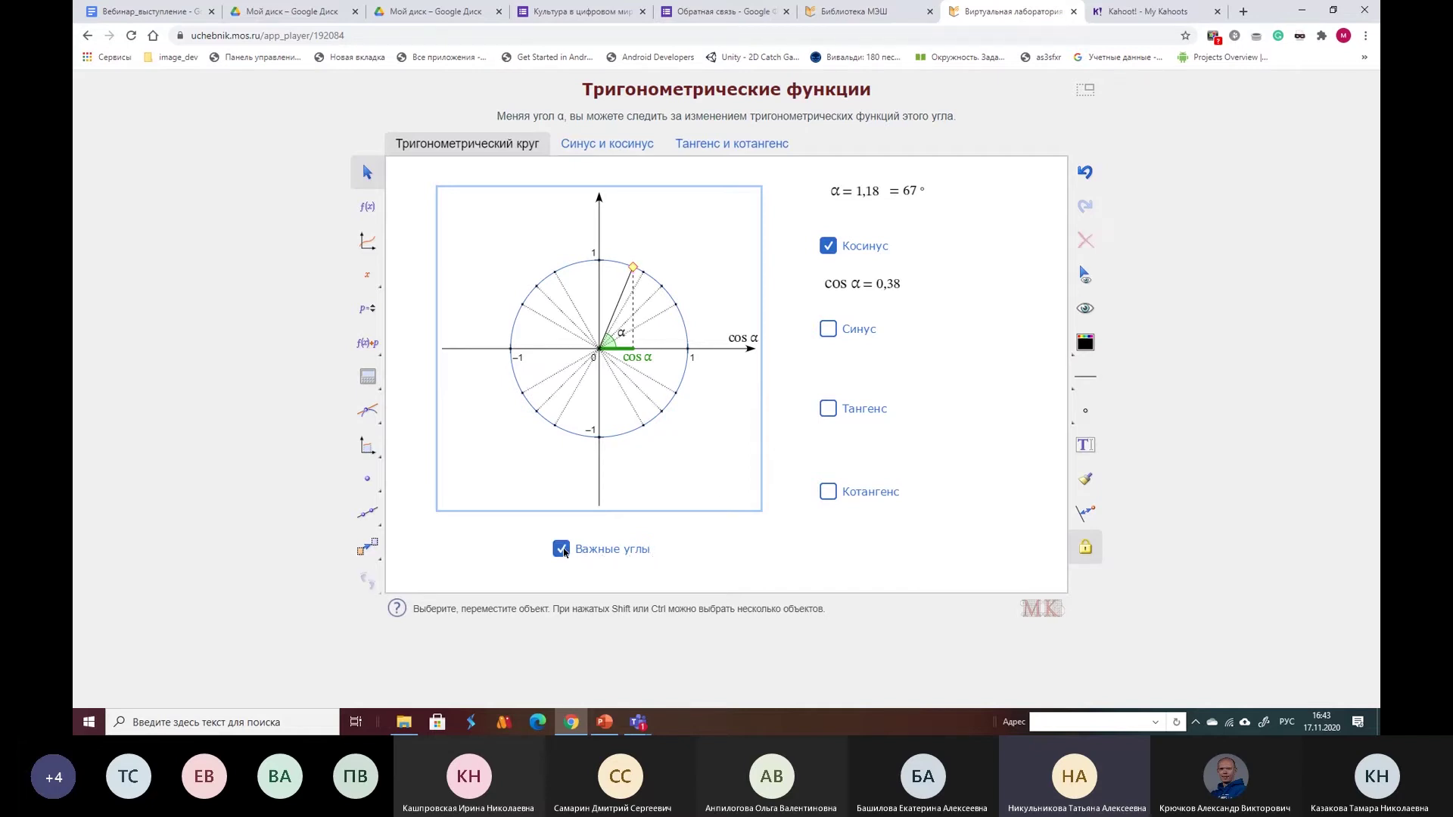
click(632, 270)
drag(632, 270, 676, 305)
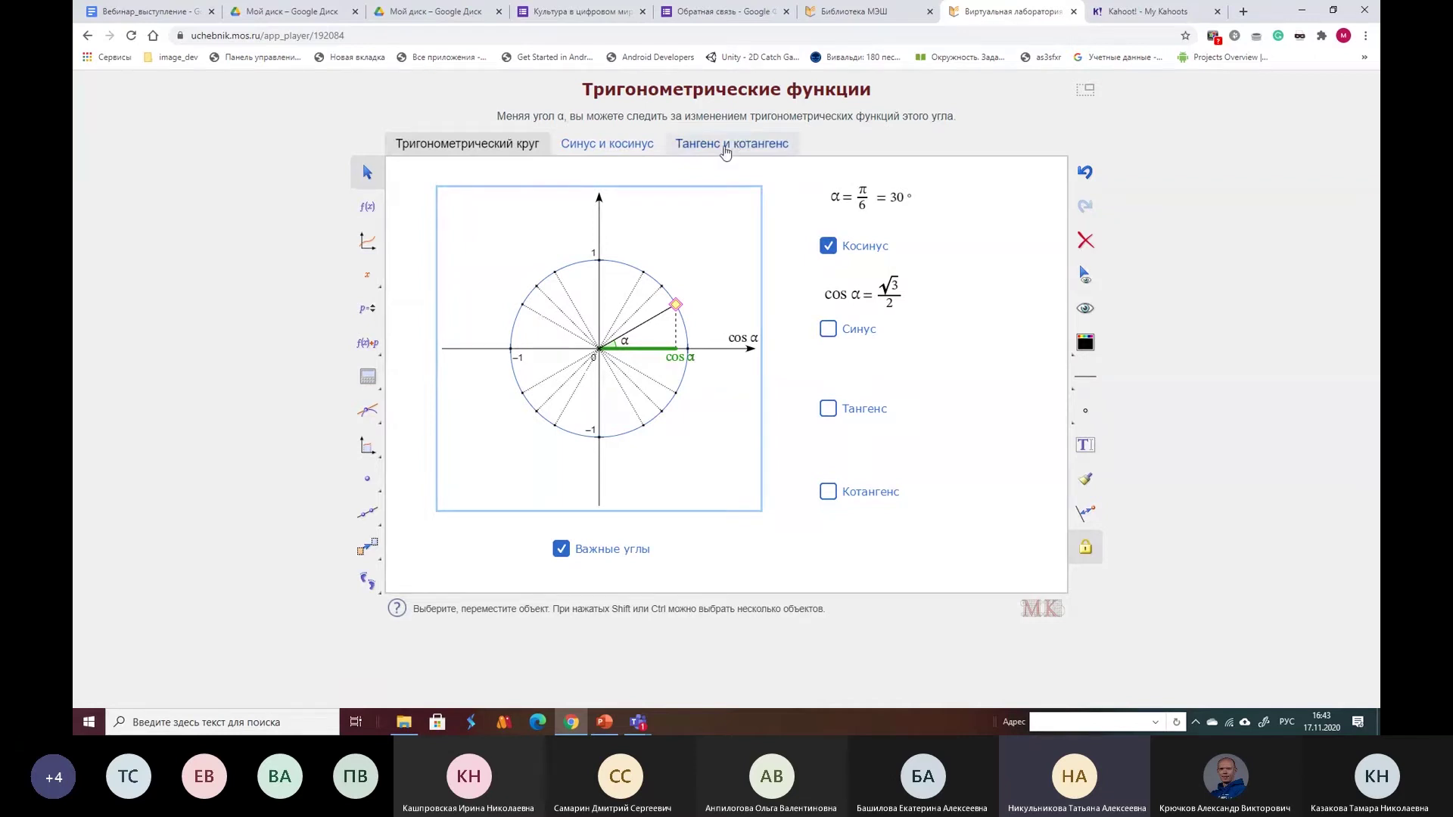
click(605, 144)
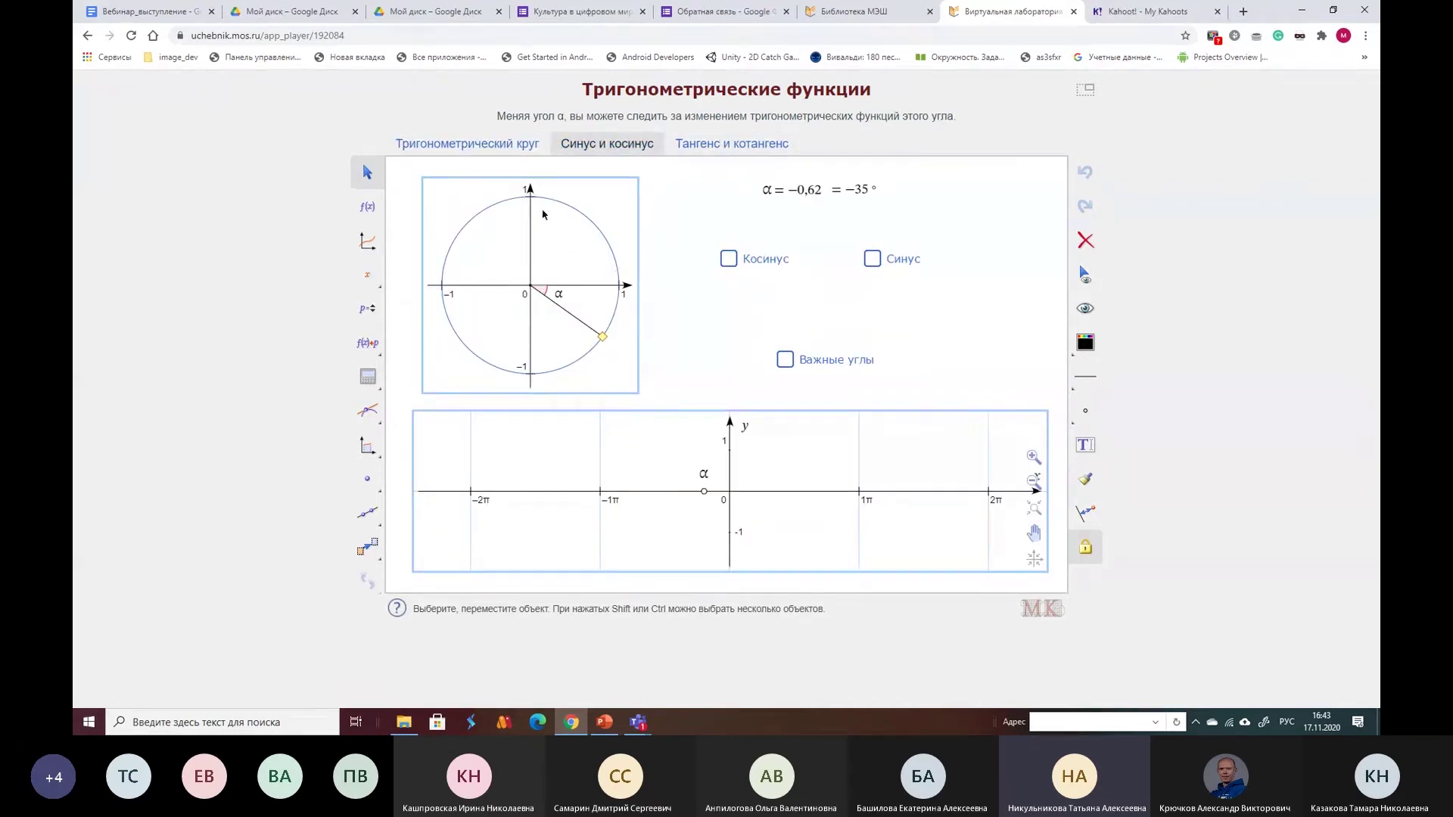
Display sin α and drag the angle around the unit circle, then return to the study list.
click(871, 264)
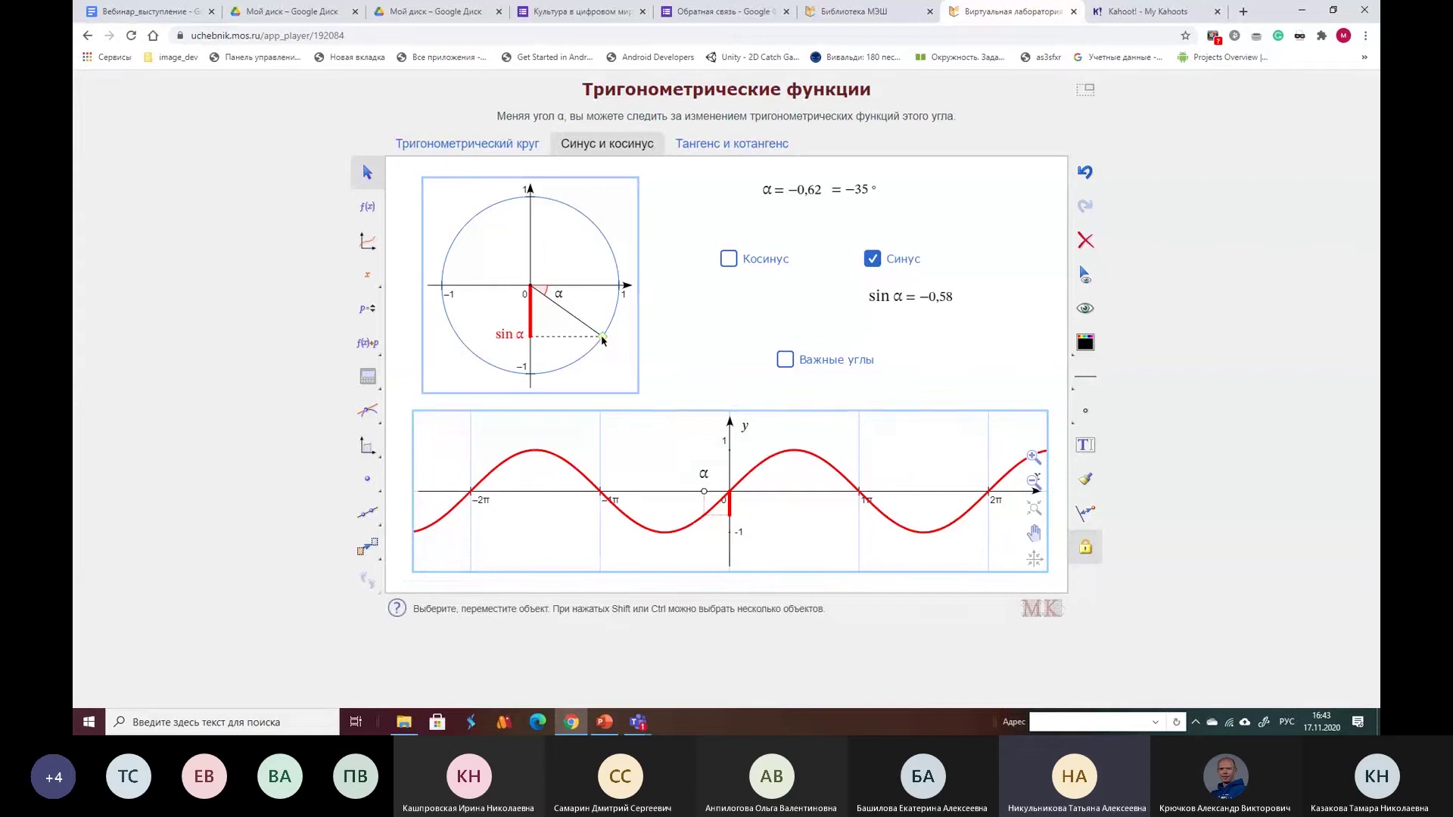
mouse_move(603, 340)
mouse_down()
mouse_move(618, 272)
mouse_move(590, 218)
mouse_move(544, 199)
mouse_move(470, 224)
mouse_up()
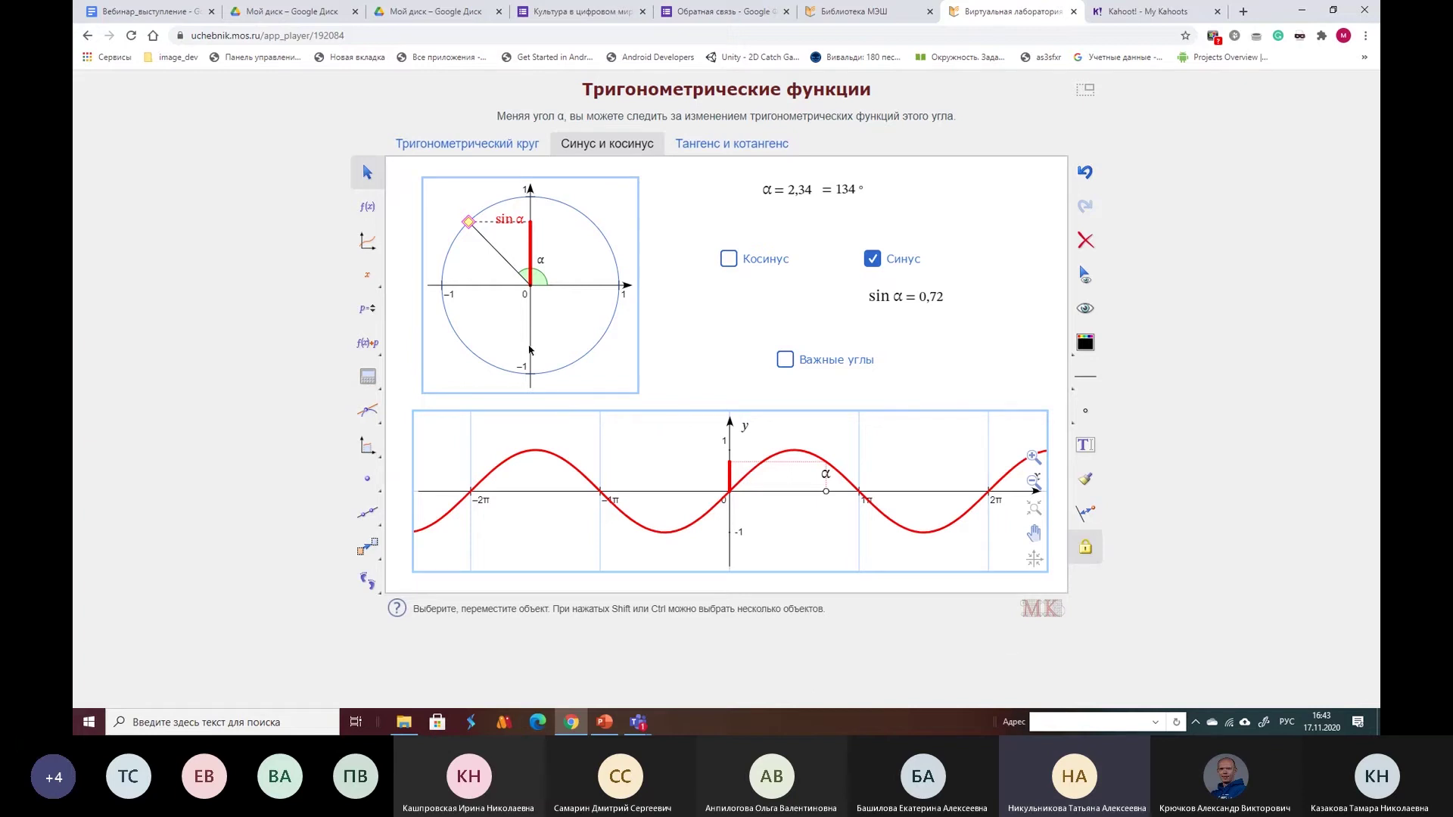
mouse_move(473, 222)
mouse_down()
mouse_move(450, 334)
mouse_move(504, 376)
mouse_move(568, 371)
mouse_move(619, 296)
mouse_move(605, 247)
mouse_move(561, 207)
mouse_up()
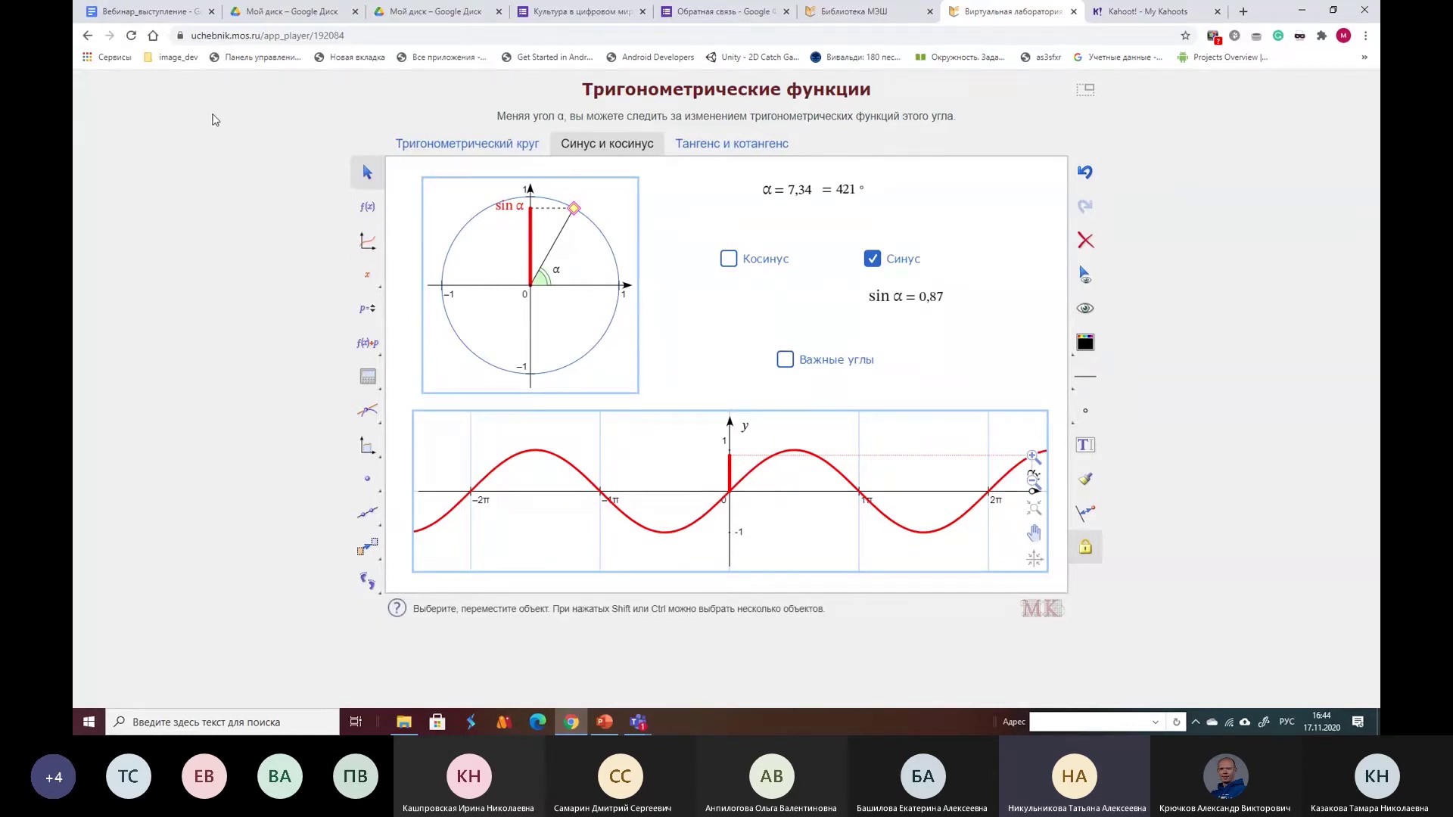
click(89, 37)
Scroll up the study list and open the «Постройте график функции» template.
scroll(610, 306, up, 4)
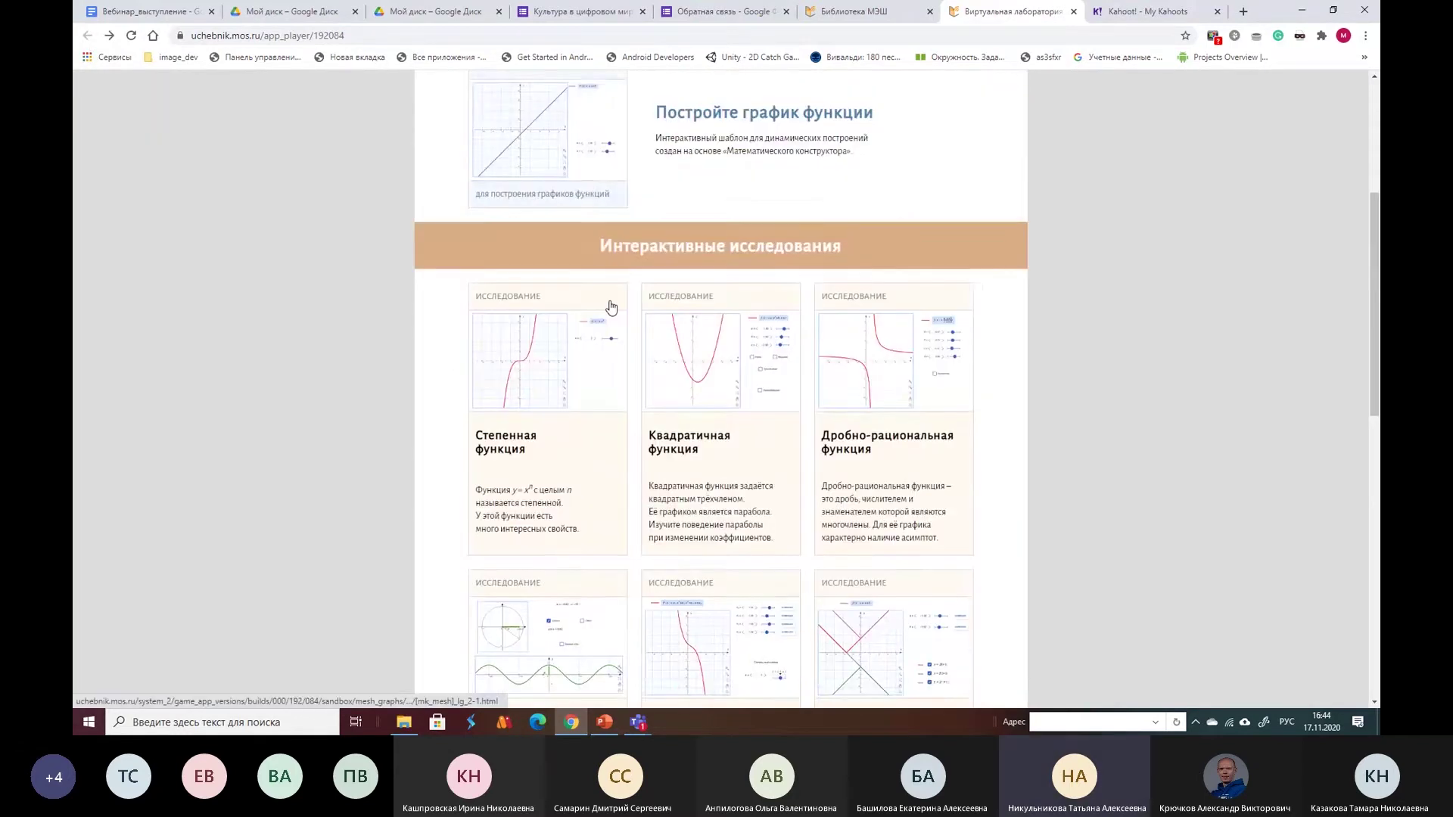
scroll(611, 305, up, 1)
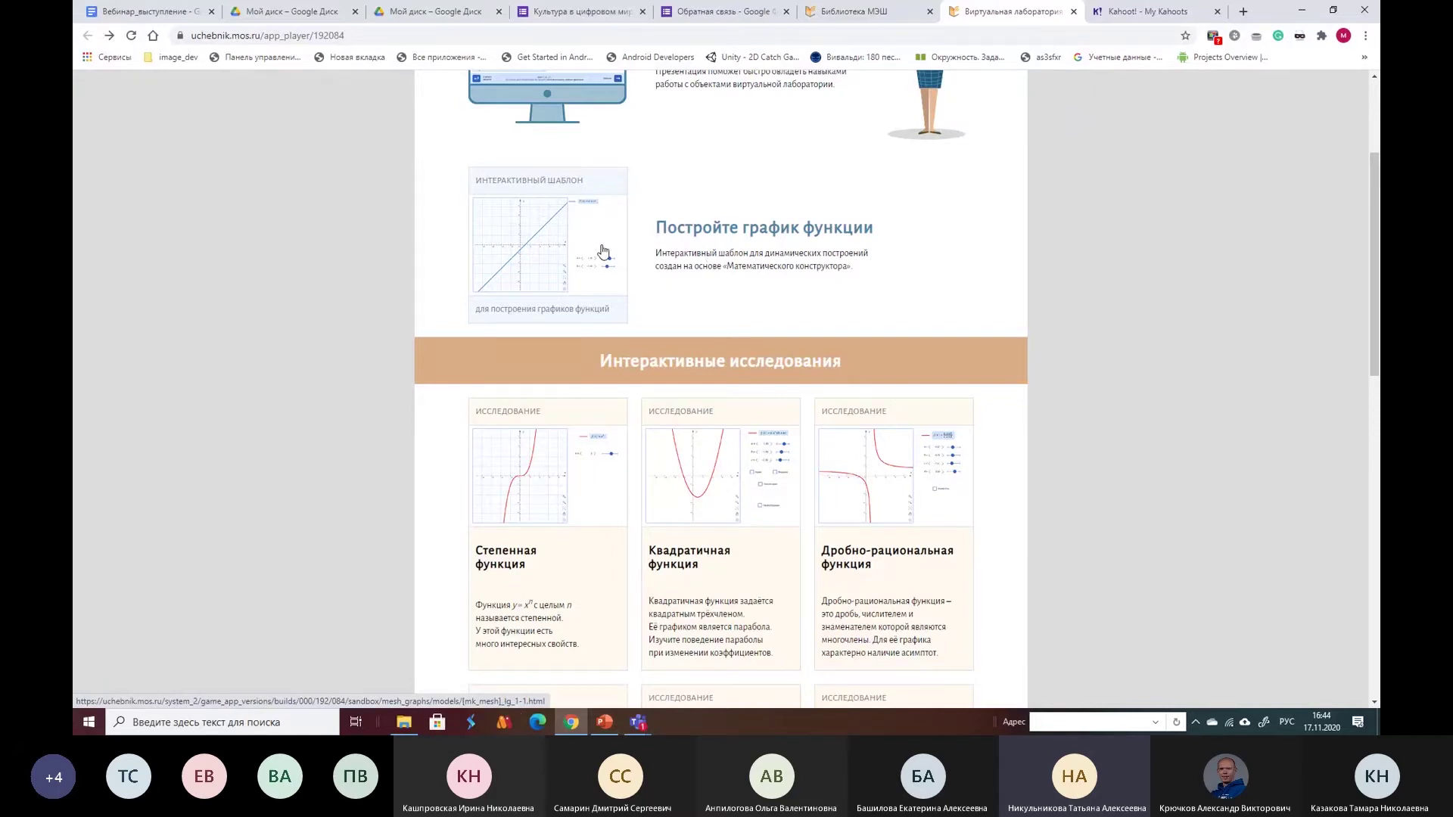
click(543, 254)
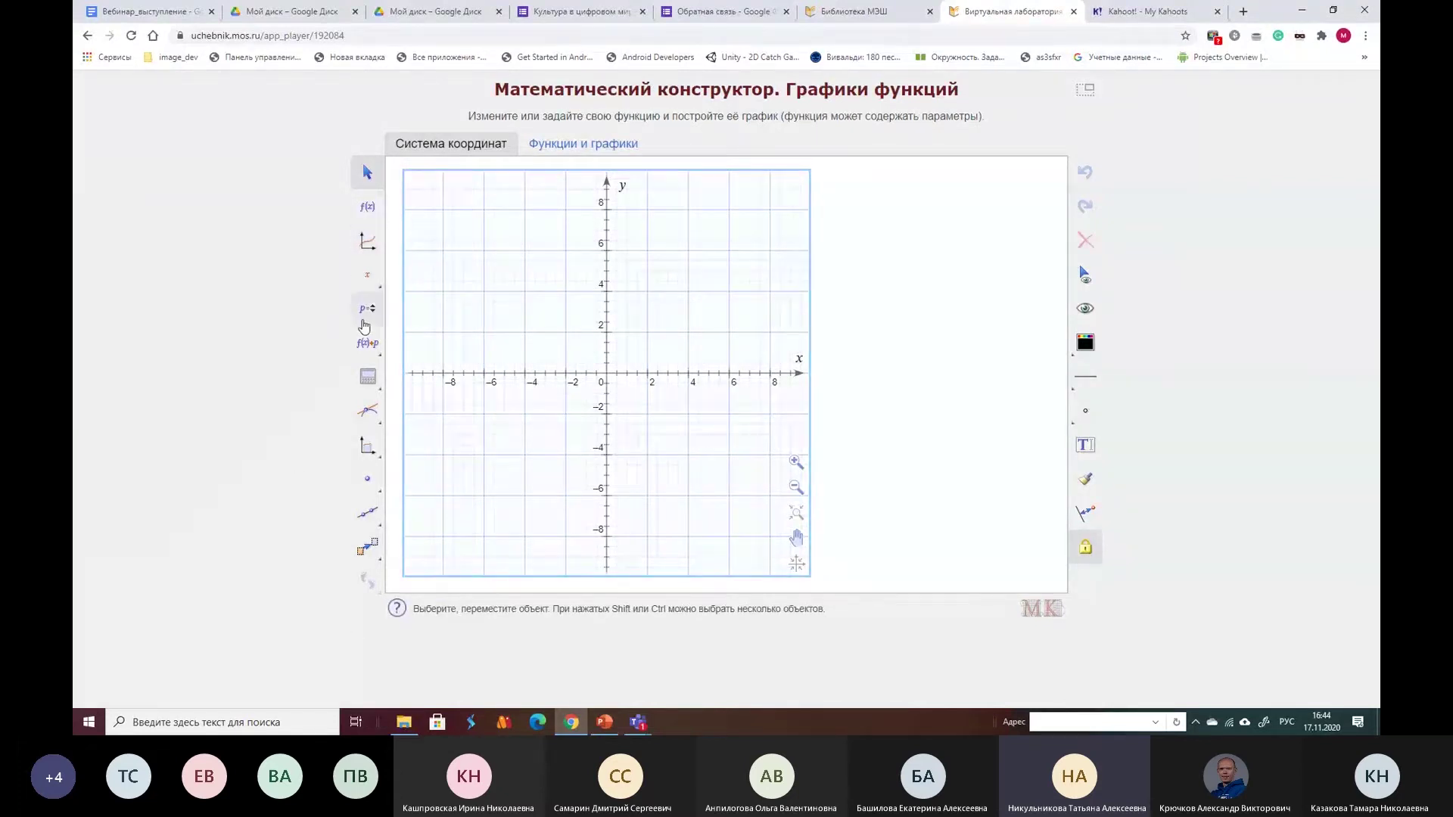
Plot f(x)=x and edit its formula with the abs function into f(x)=|x|.
click(366, 280)
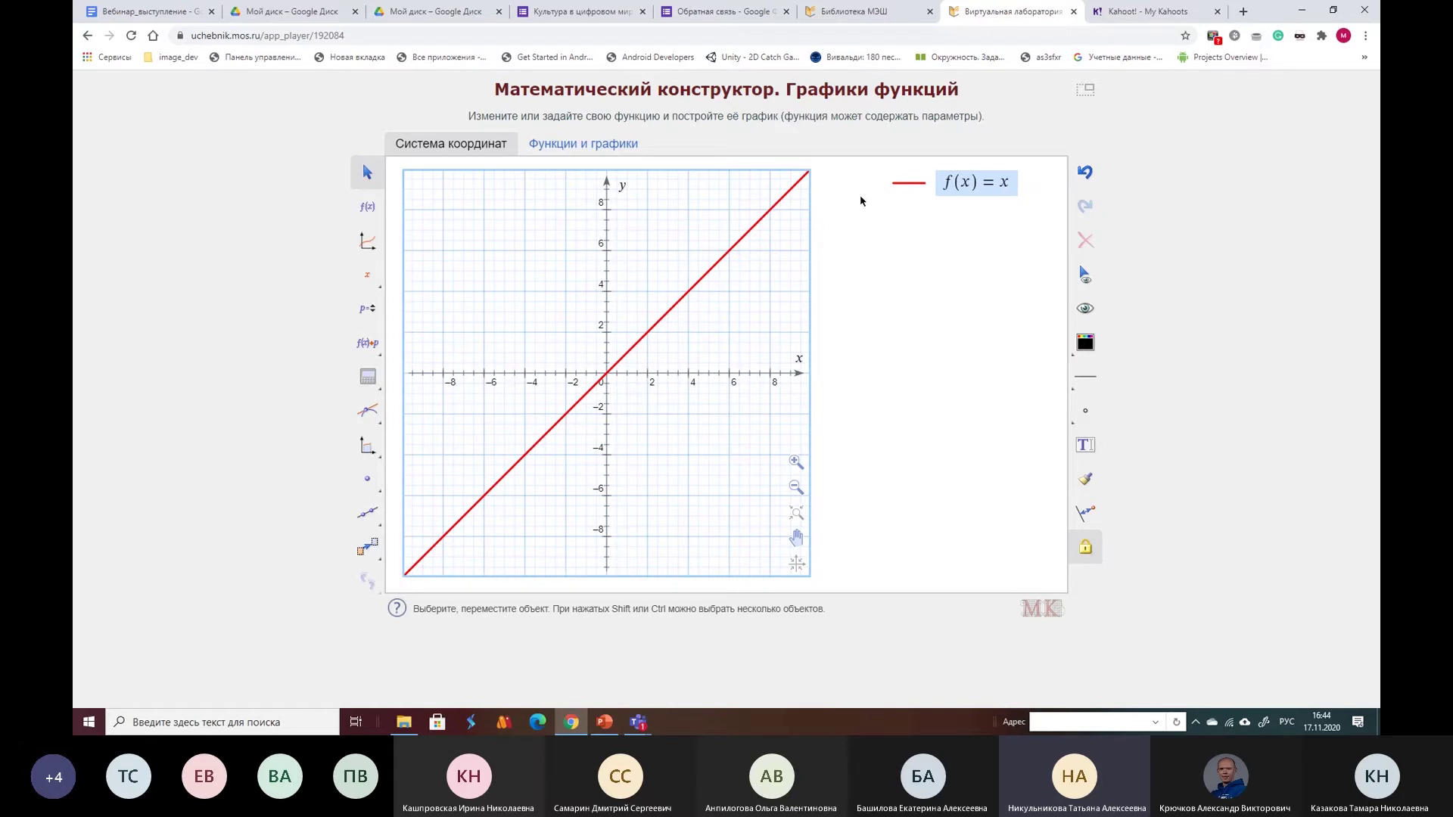
double_click(1004, 186)
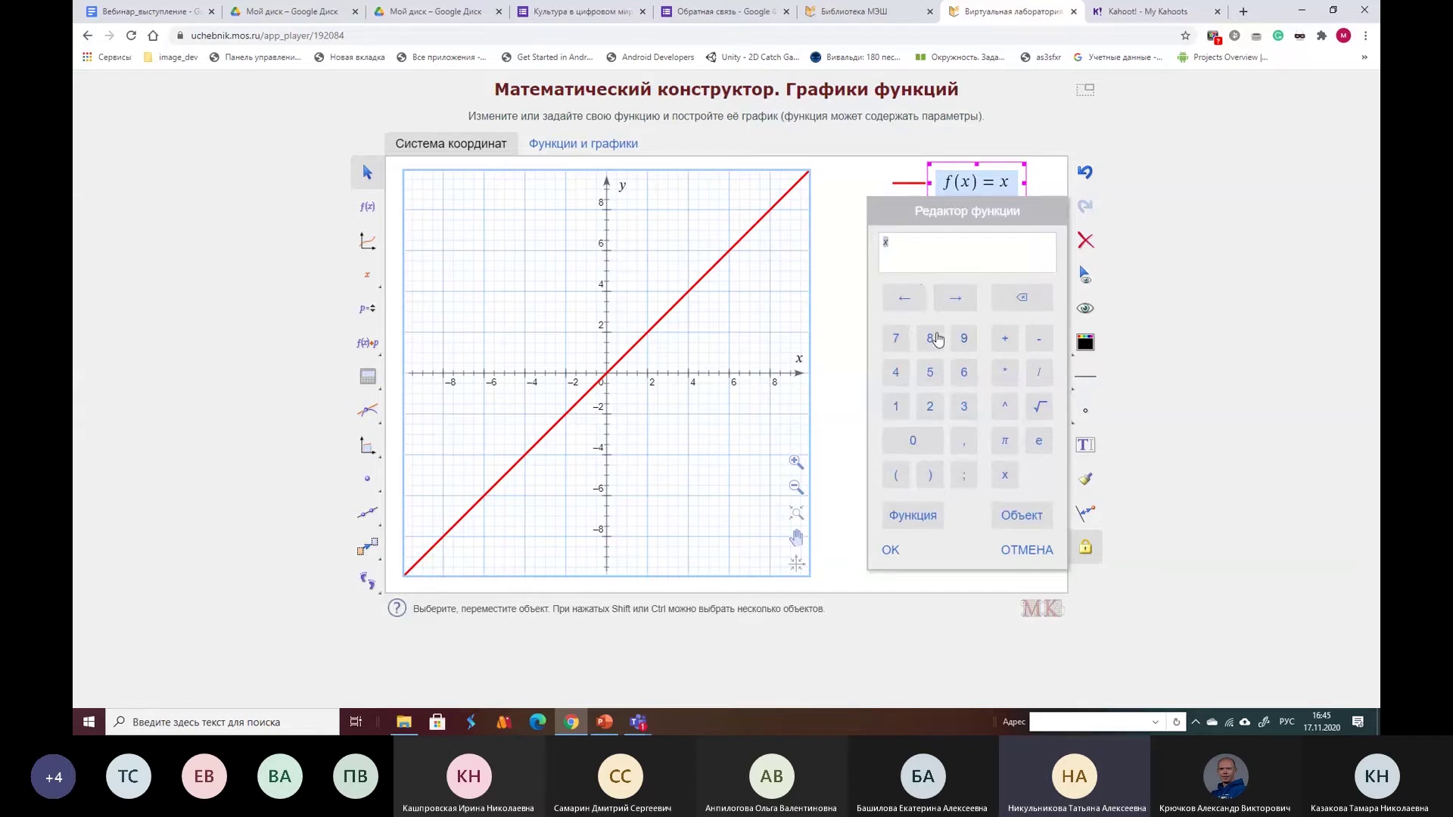
click(911, 522)
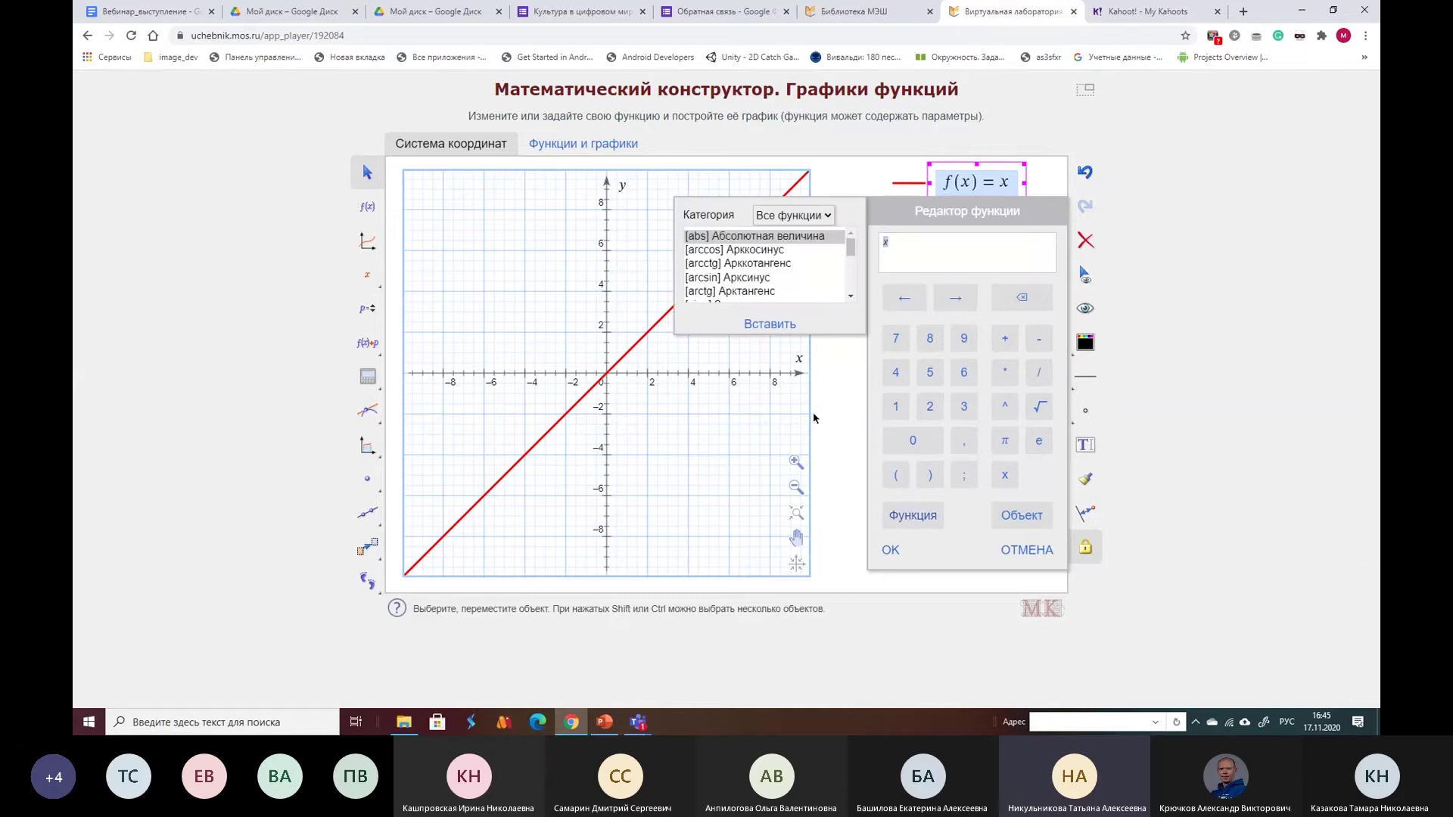
click(790, 238)
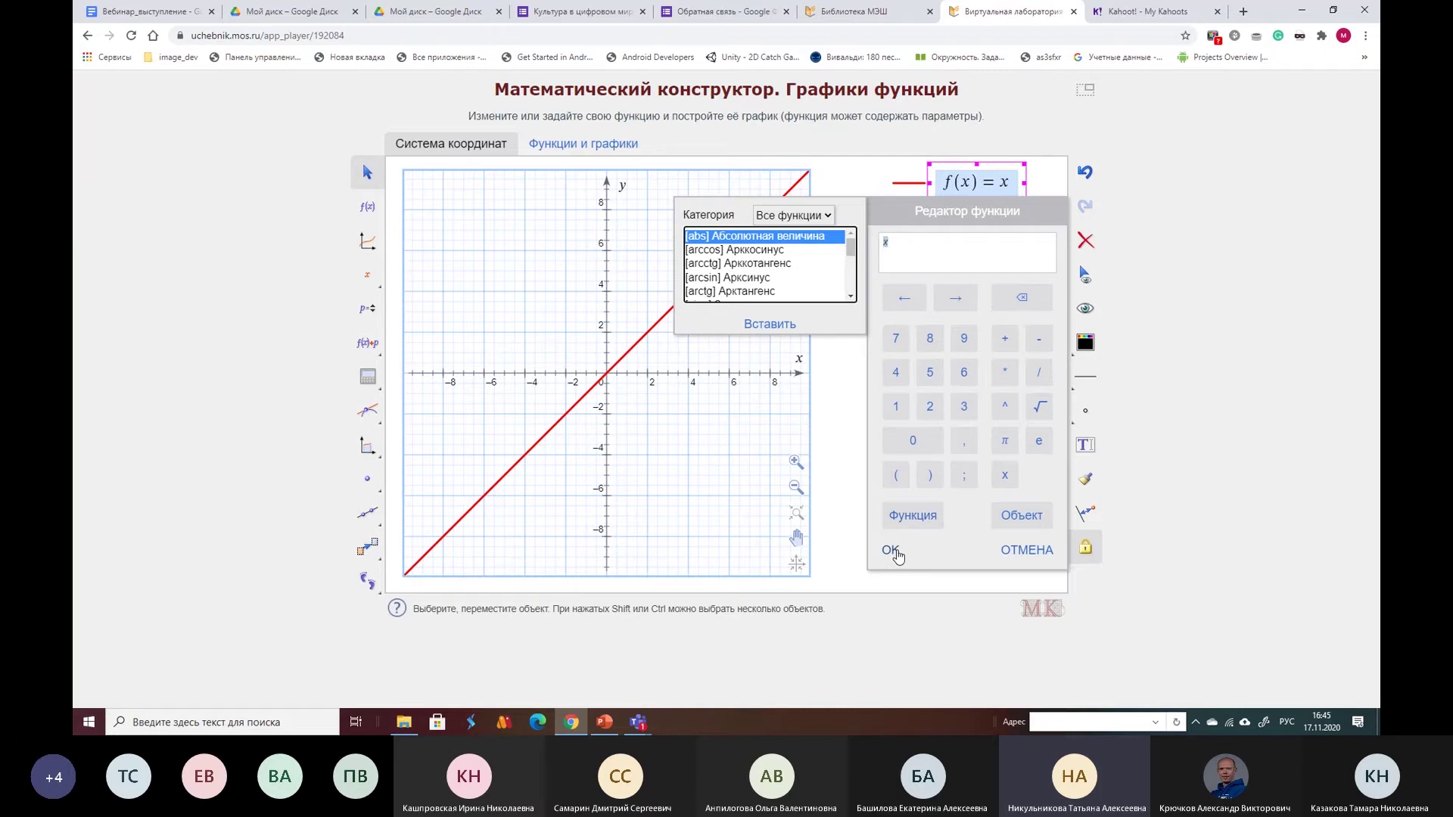
click(773, 326)
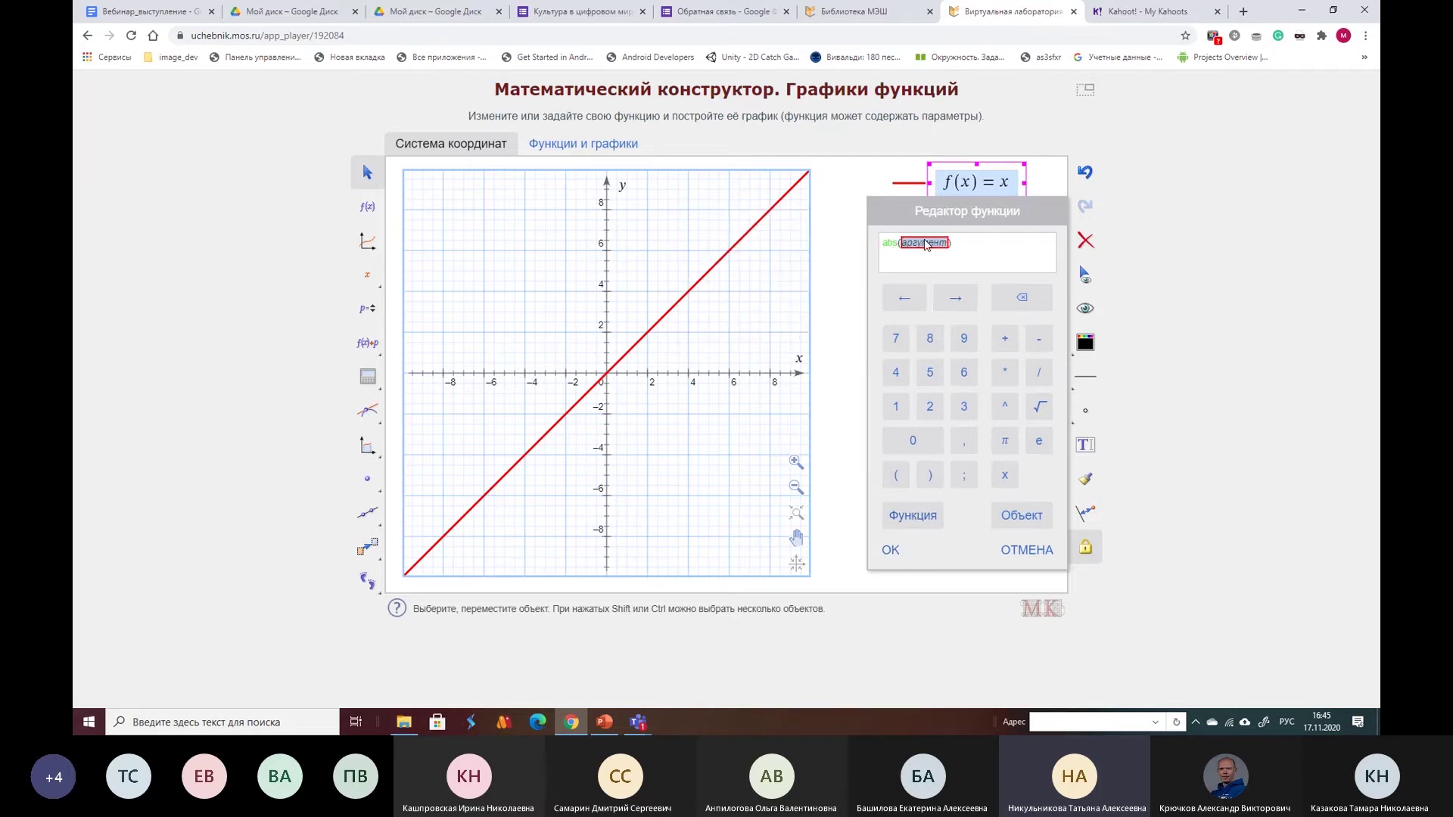
click(1007, 475)
click(893, 556)
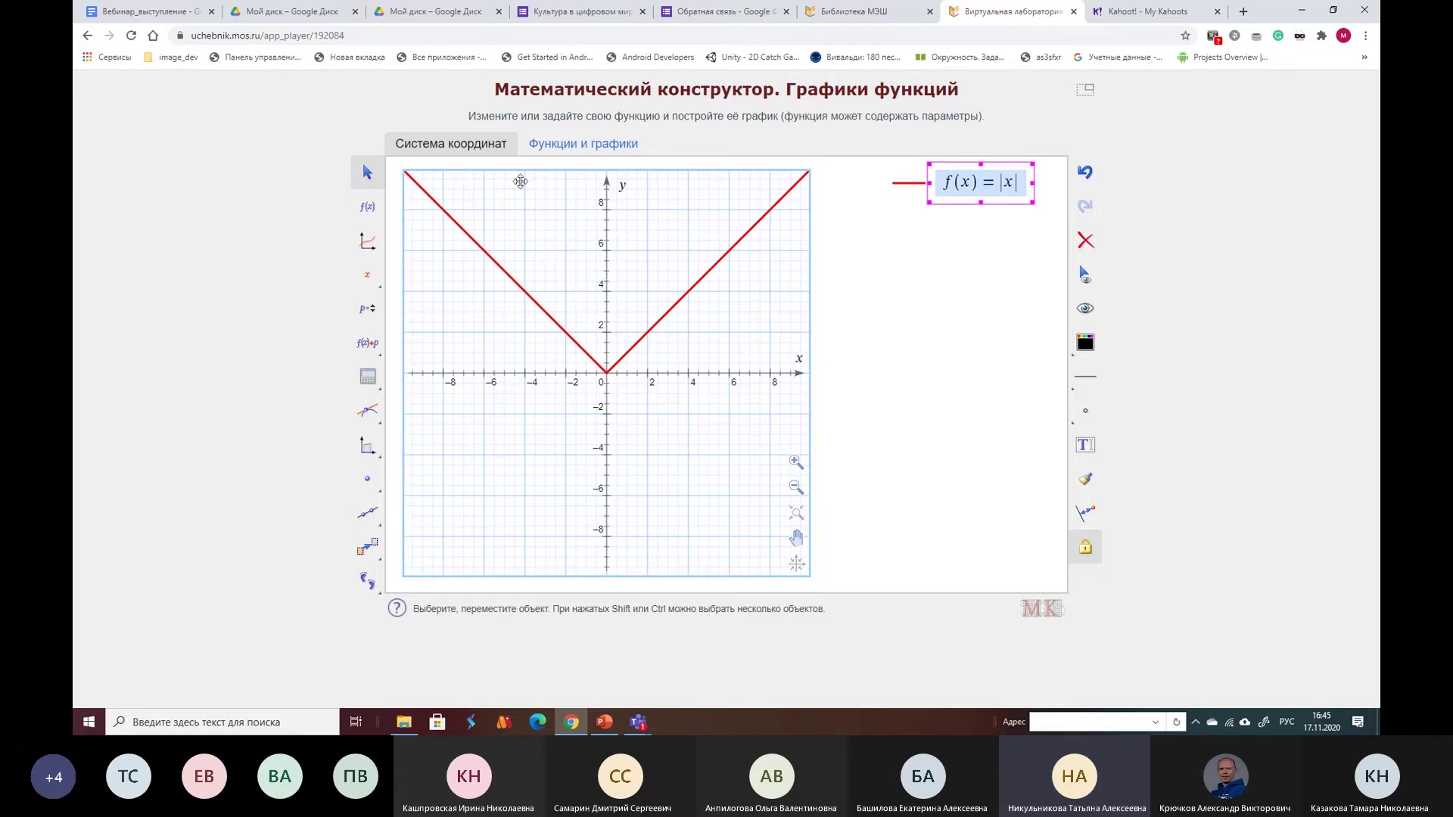
click(370, 280)
Edit the second function's formula to abs(x-2), plotting q(x)=|x−2| shifted 2 units right.
double_click(991, 224)
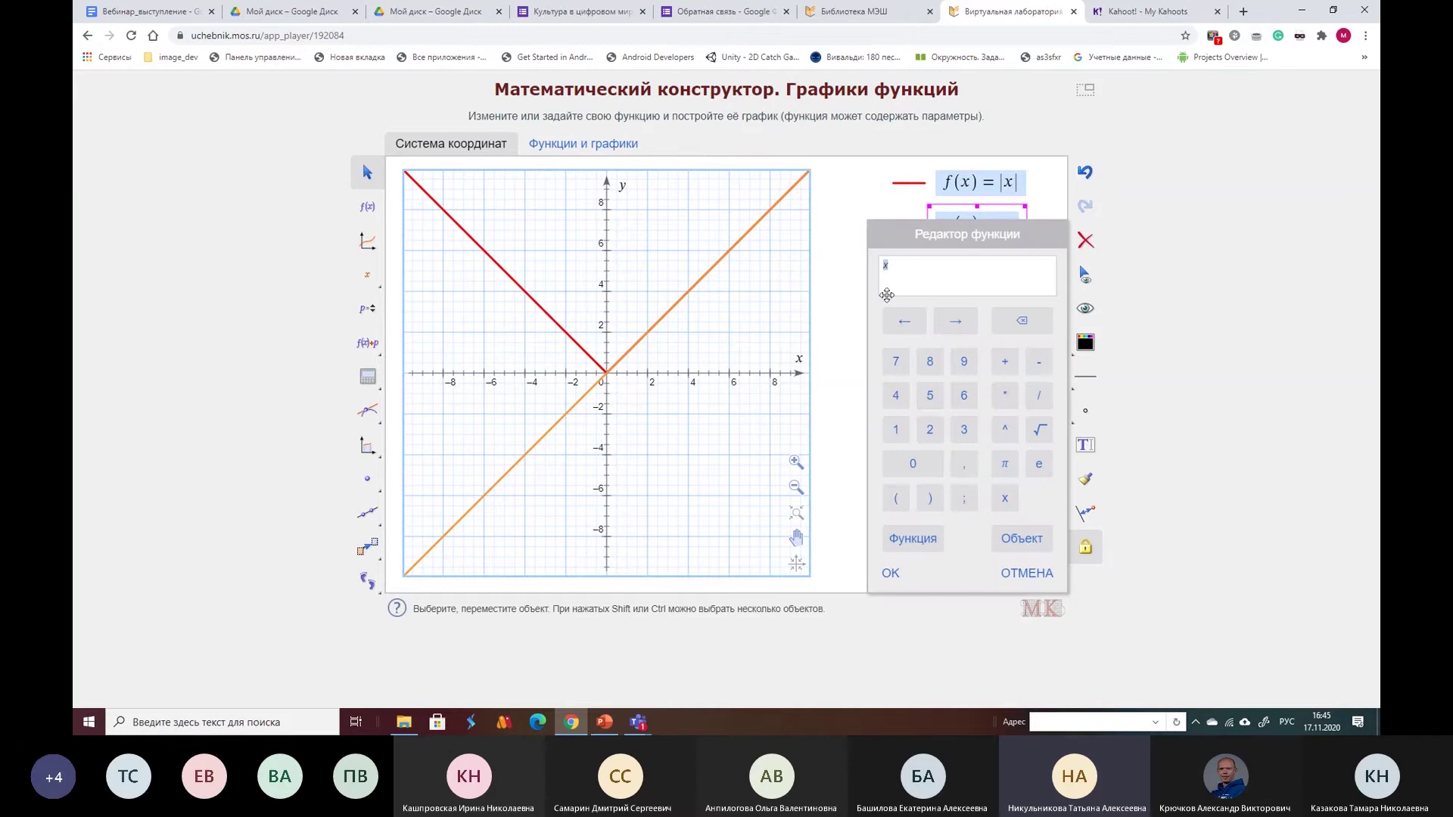
click(915, 538)
click(744, 264)
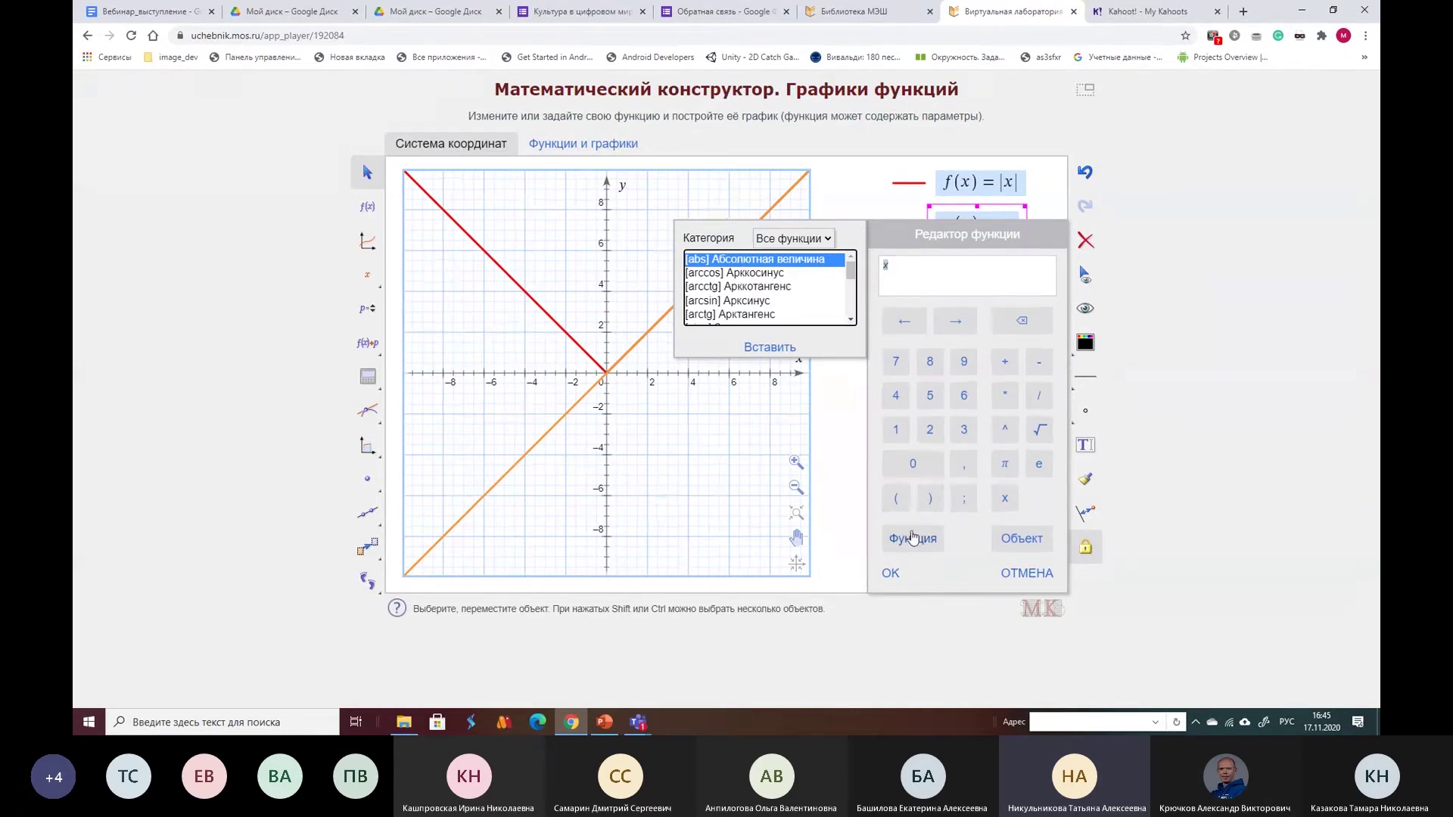
click(769, 347)
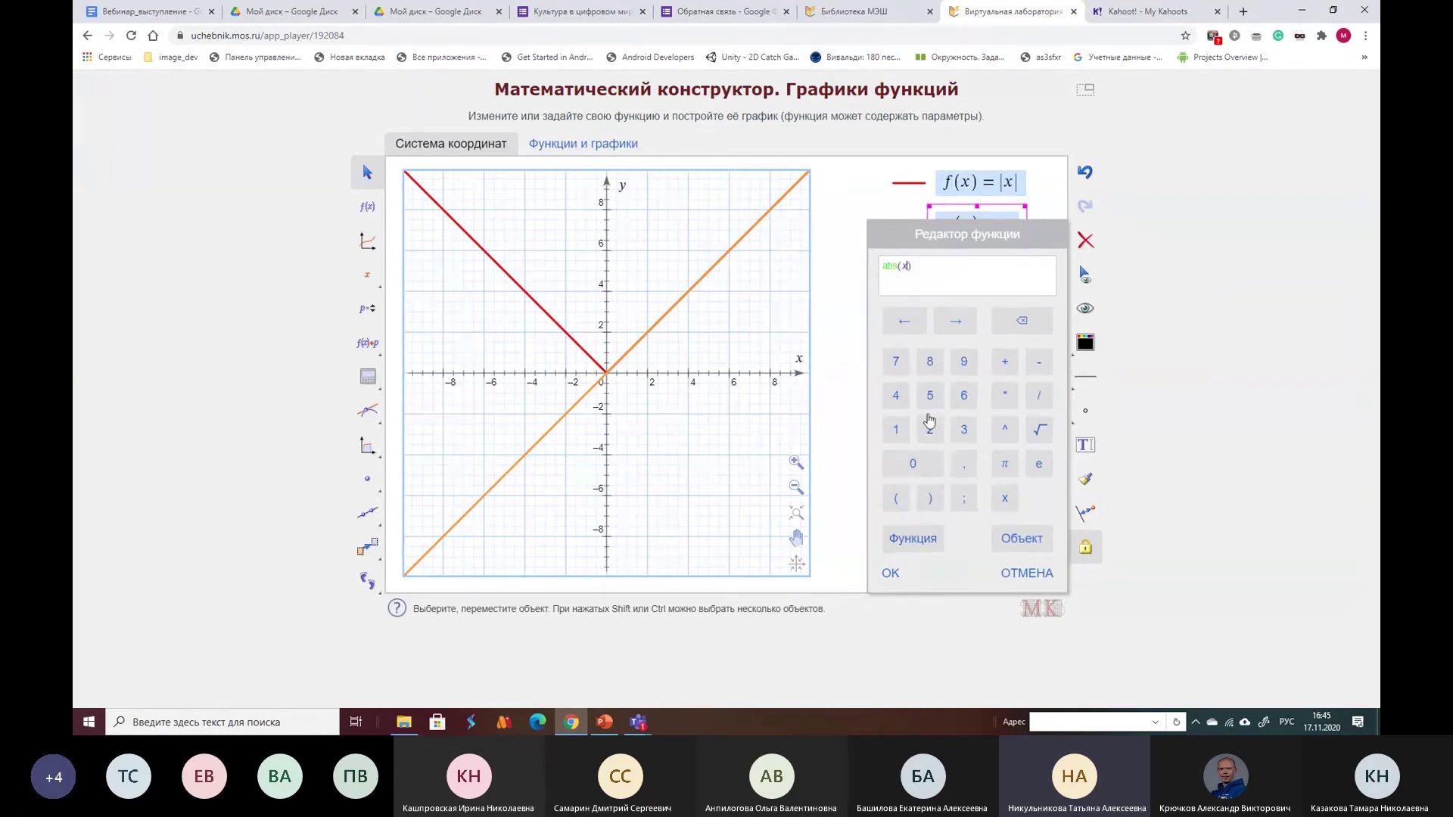
click(1039, 369)
click(933, 431)
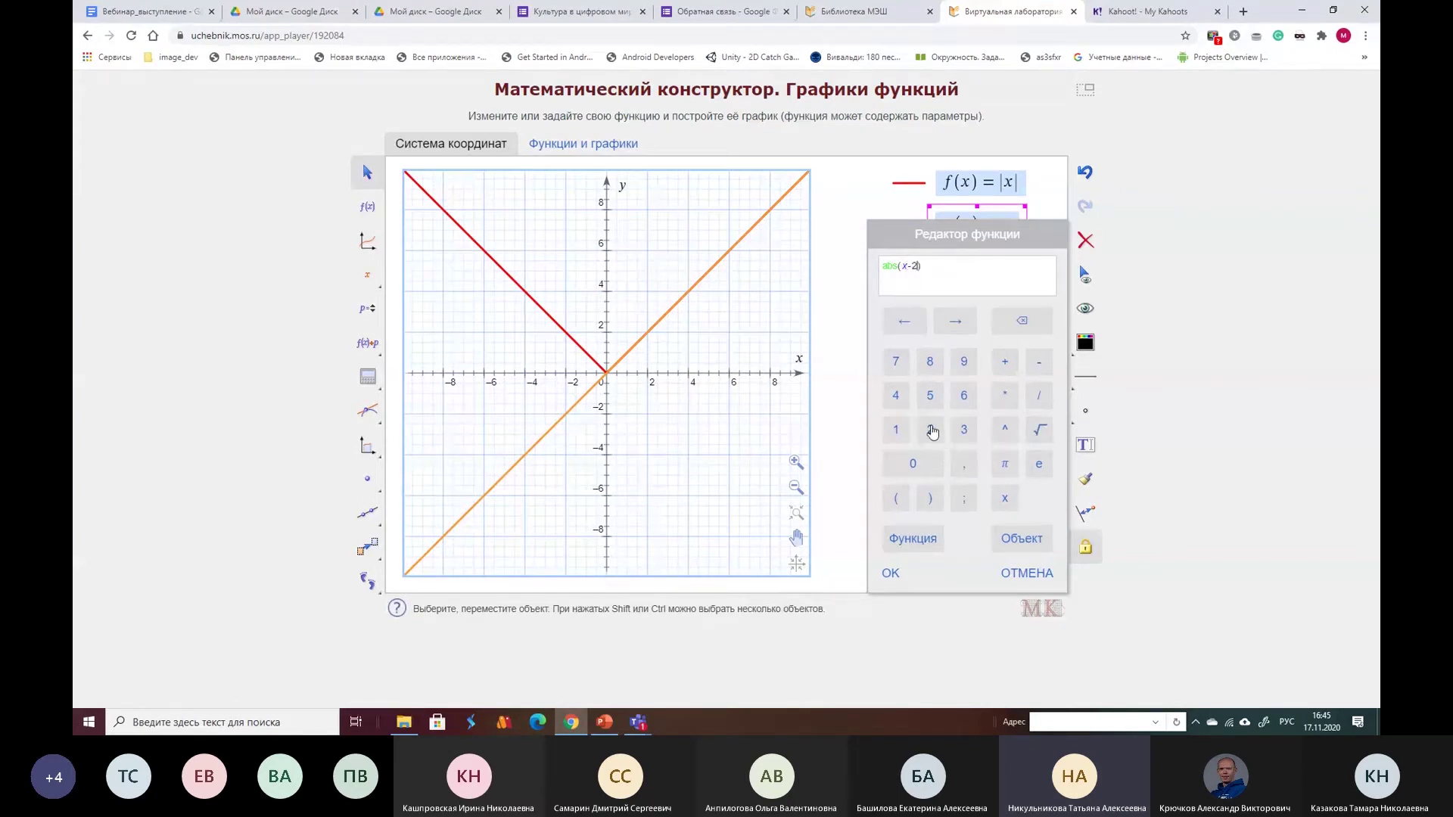
click(893, 575)
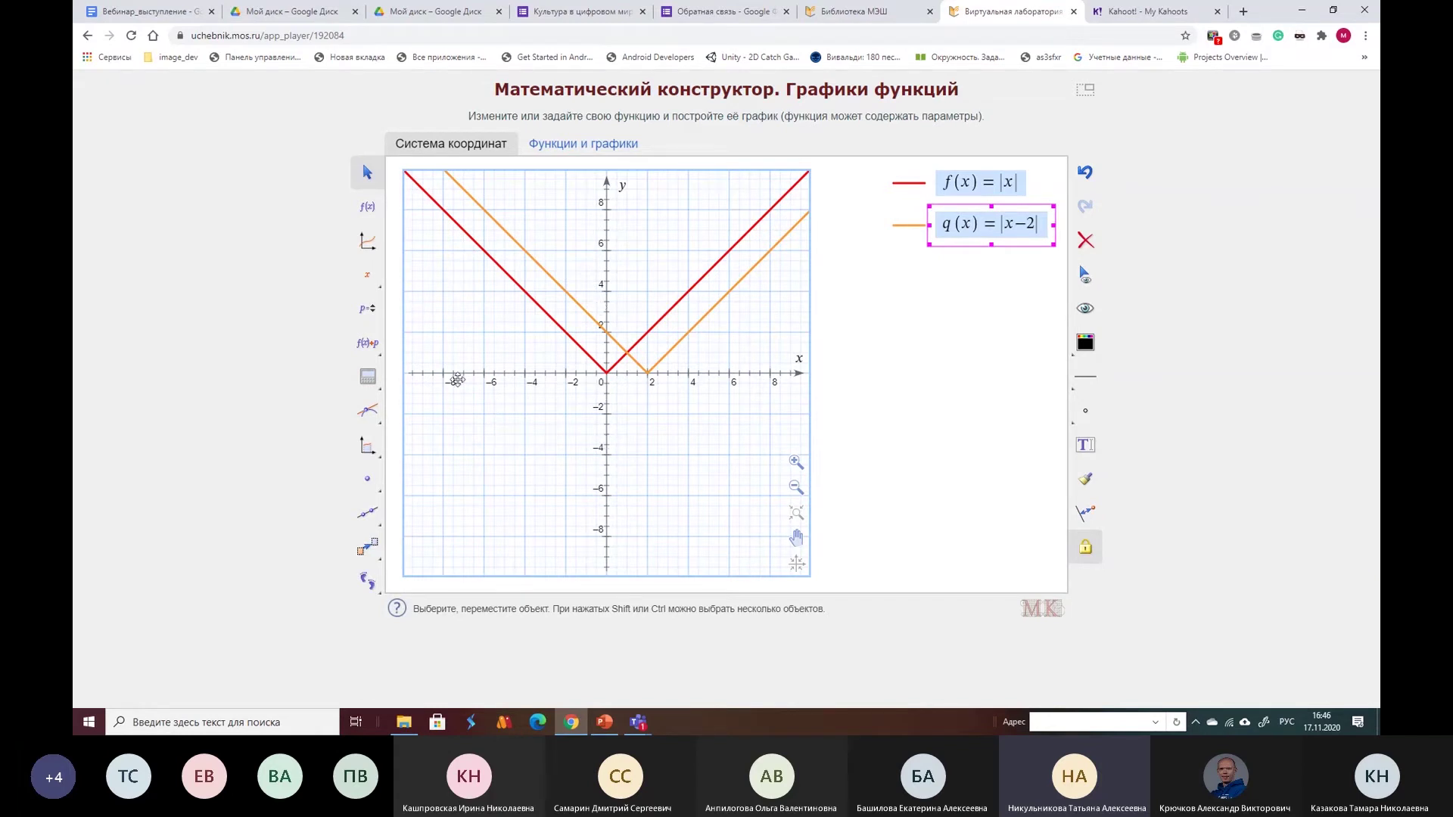
click(370, 315)
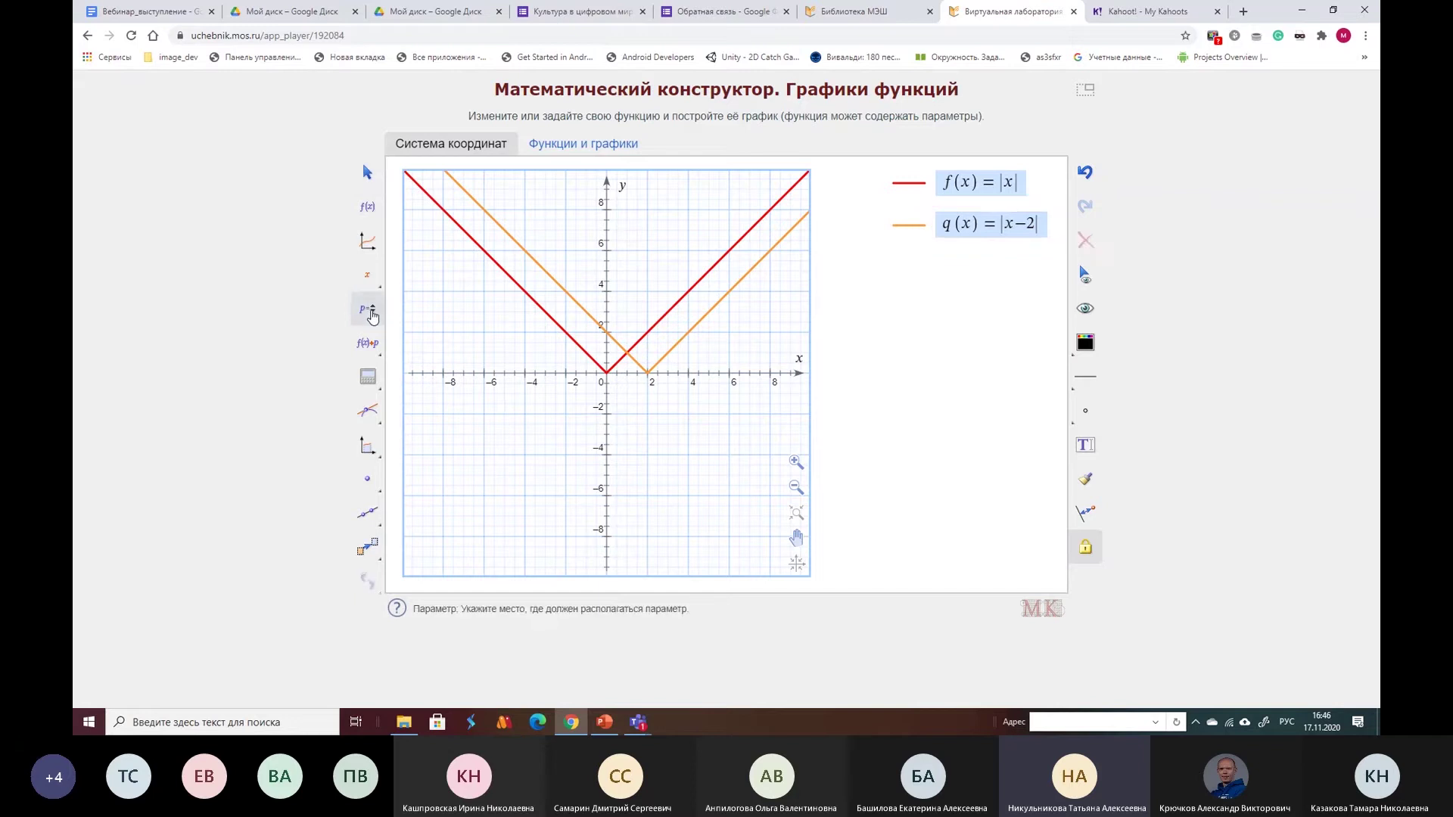
Place parameter p (0,0) beside the graphs, then switch to the PowerPoint presentation.
click(870, 318)
click(611, 729)
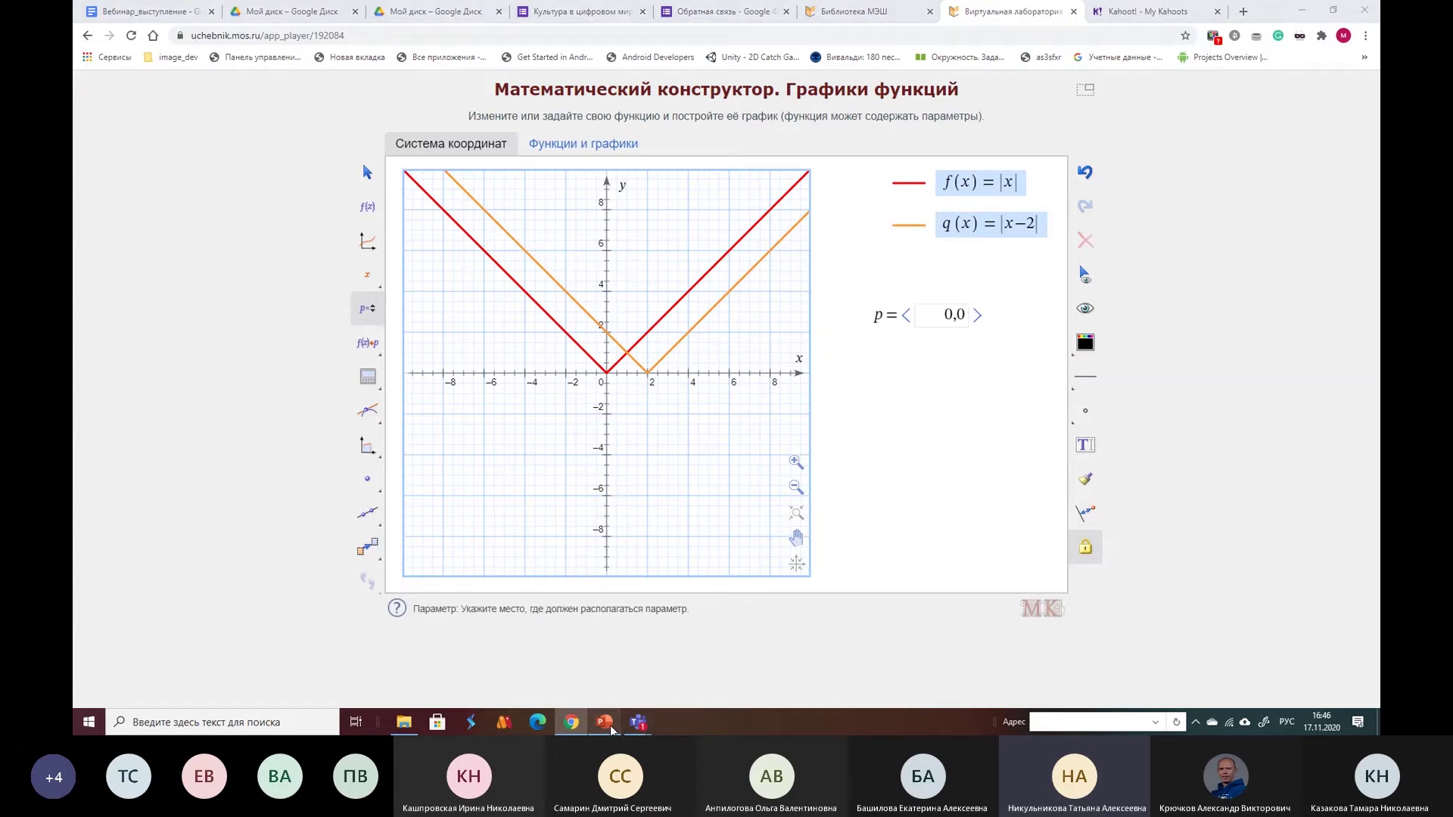
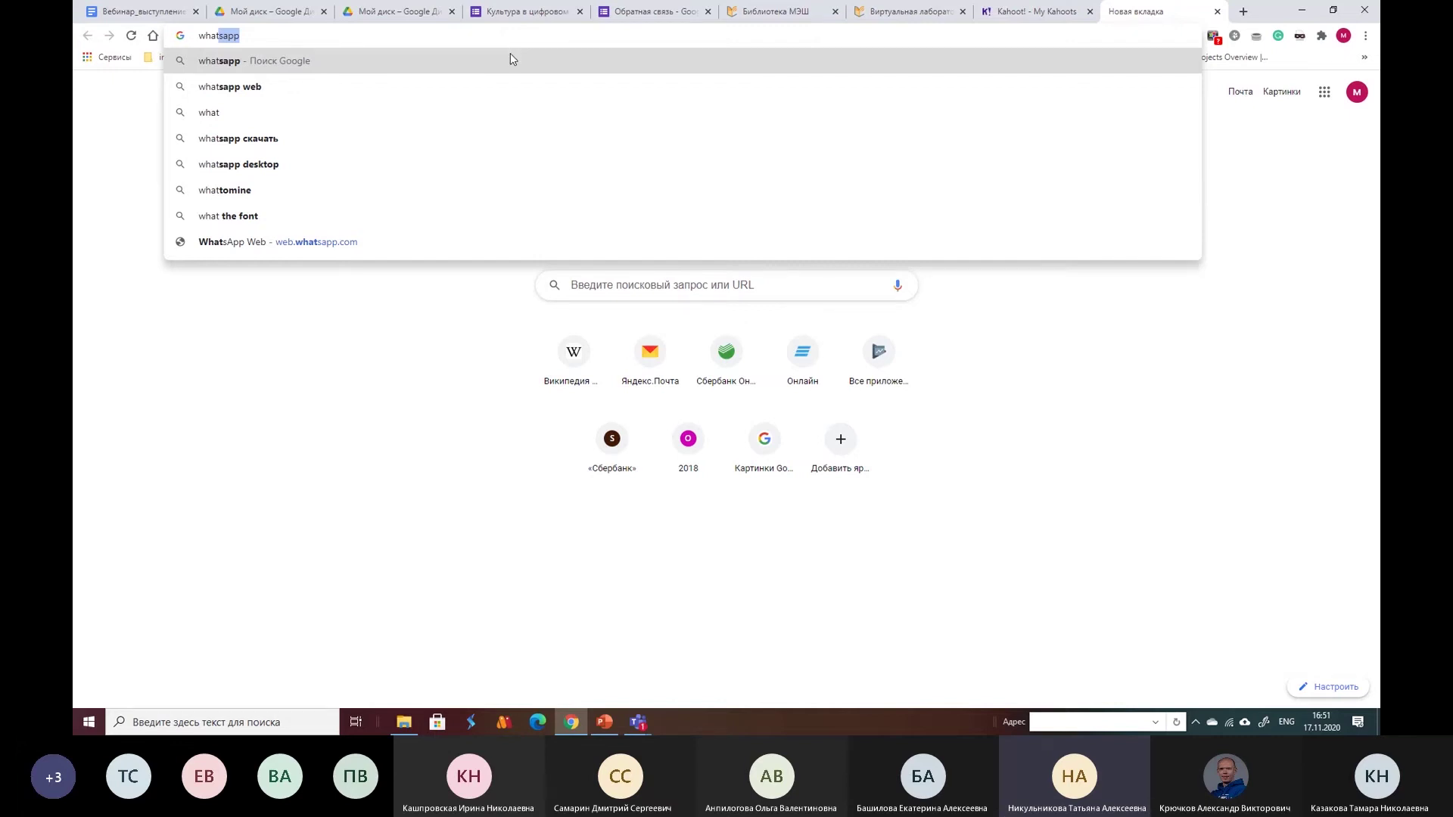
Restore the Teams meeting window, show its chat, and follow the shared whiteboard.fi link.
click(639, 725)
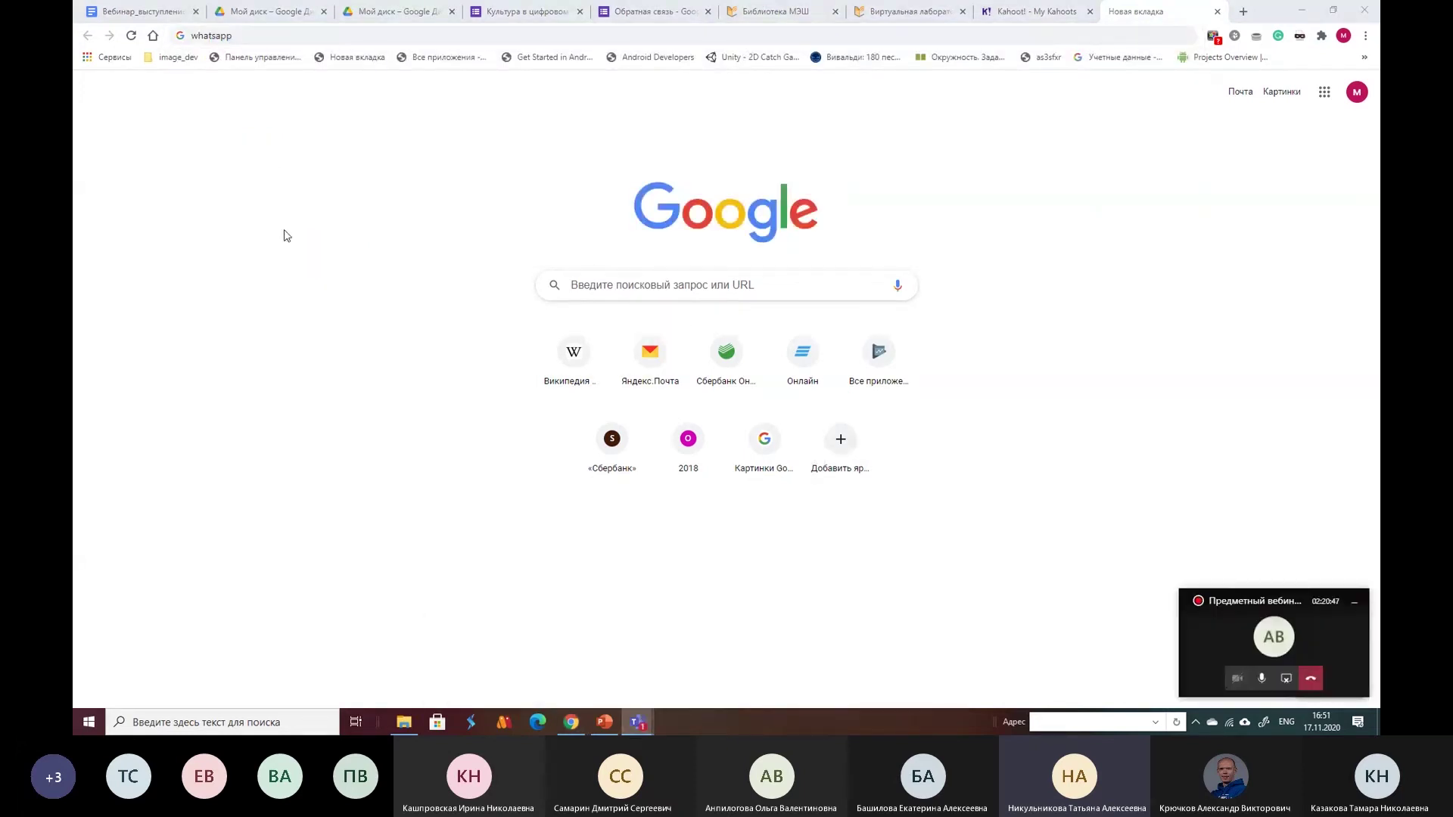
click(1221, 647)
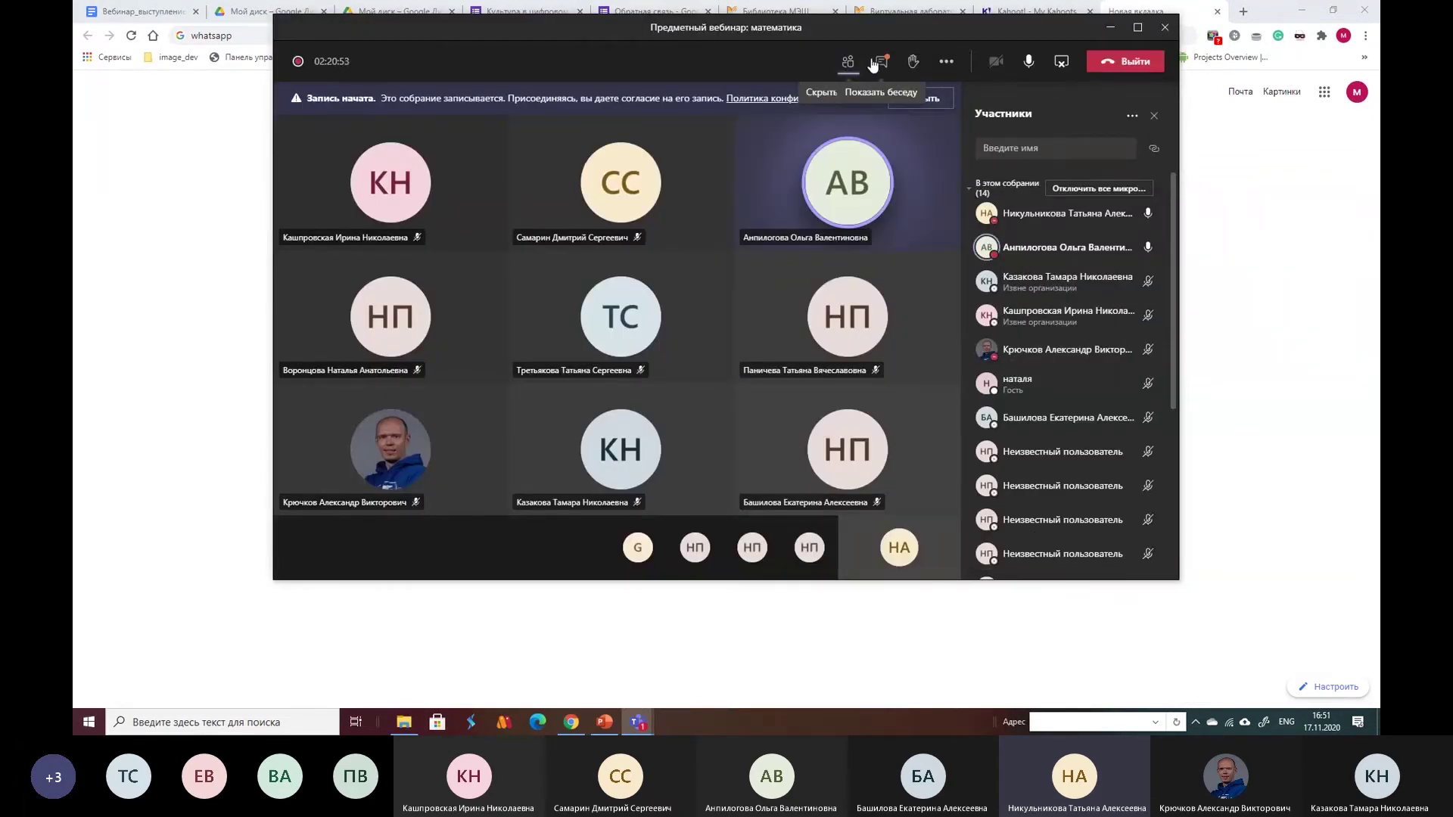
click(882, 61)
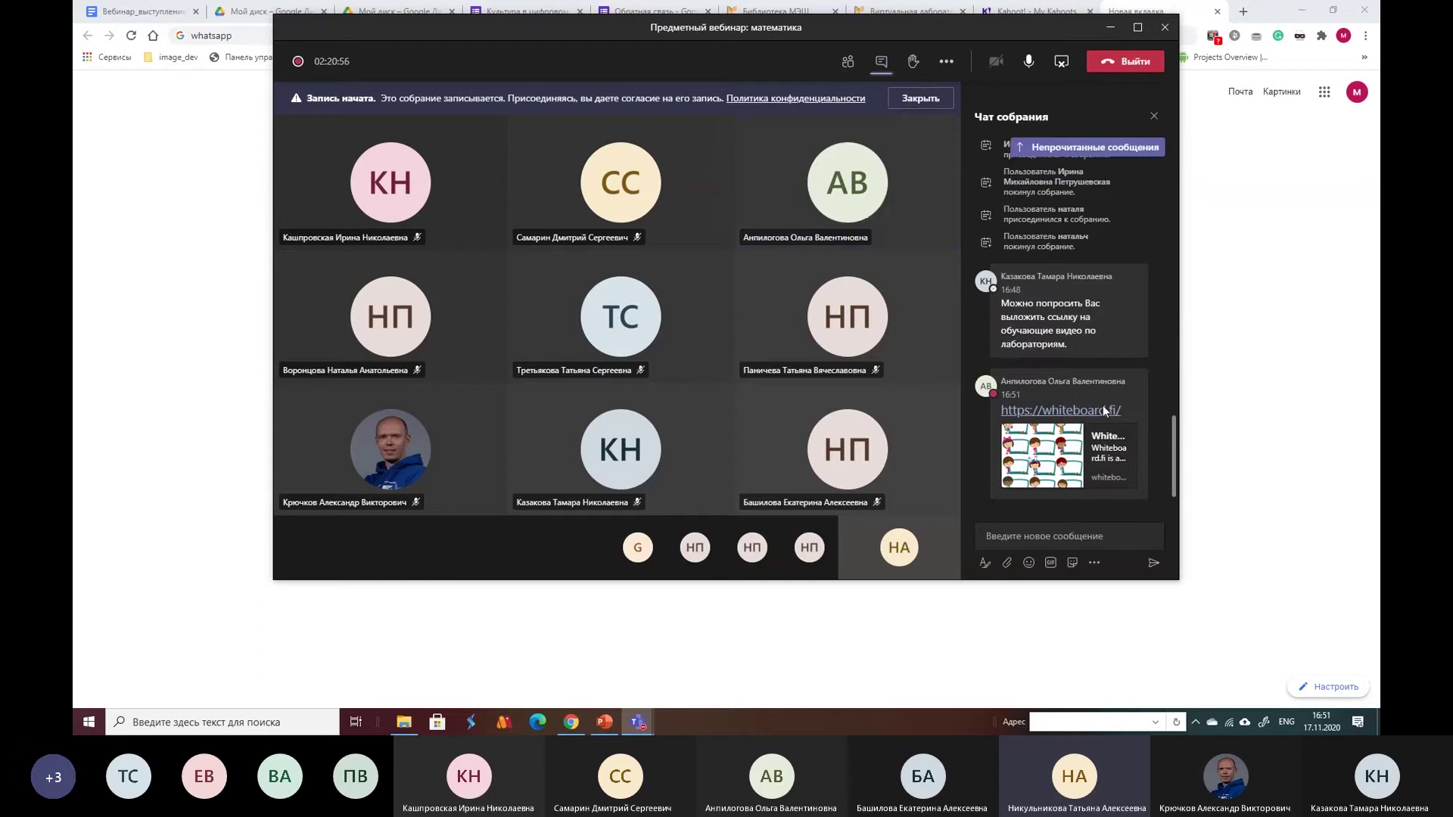
click(1060, 411)
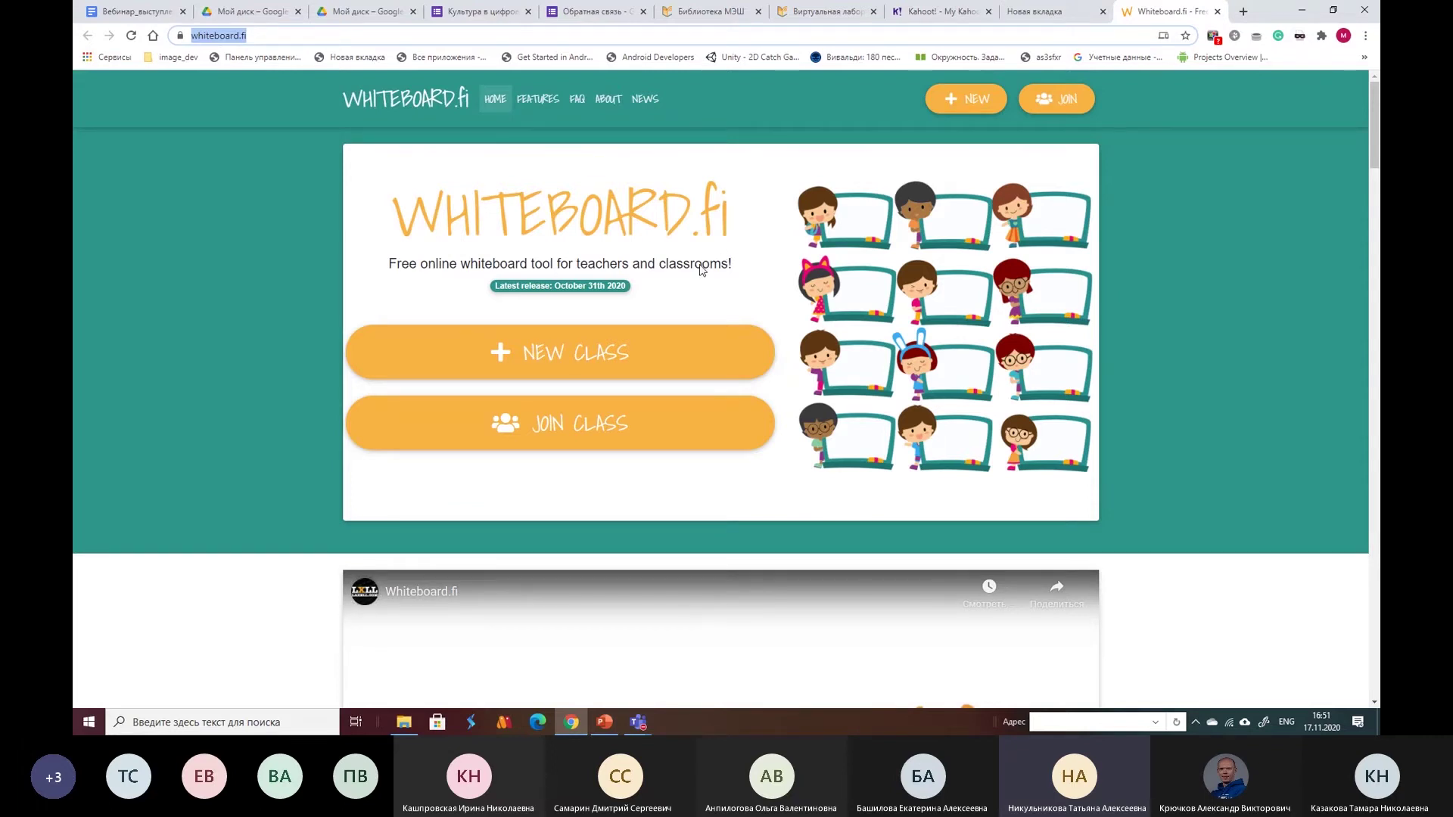
click(576, 362)
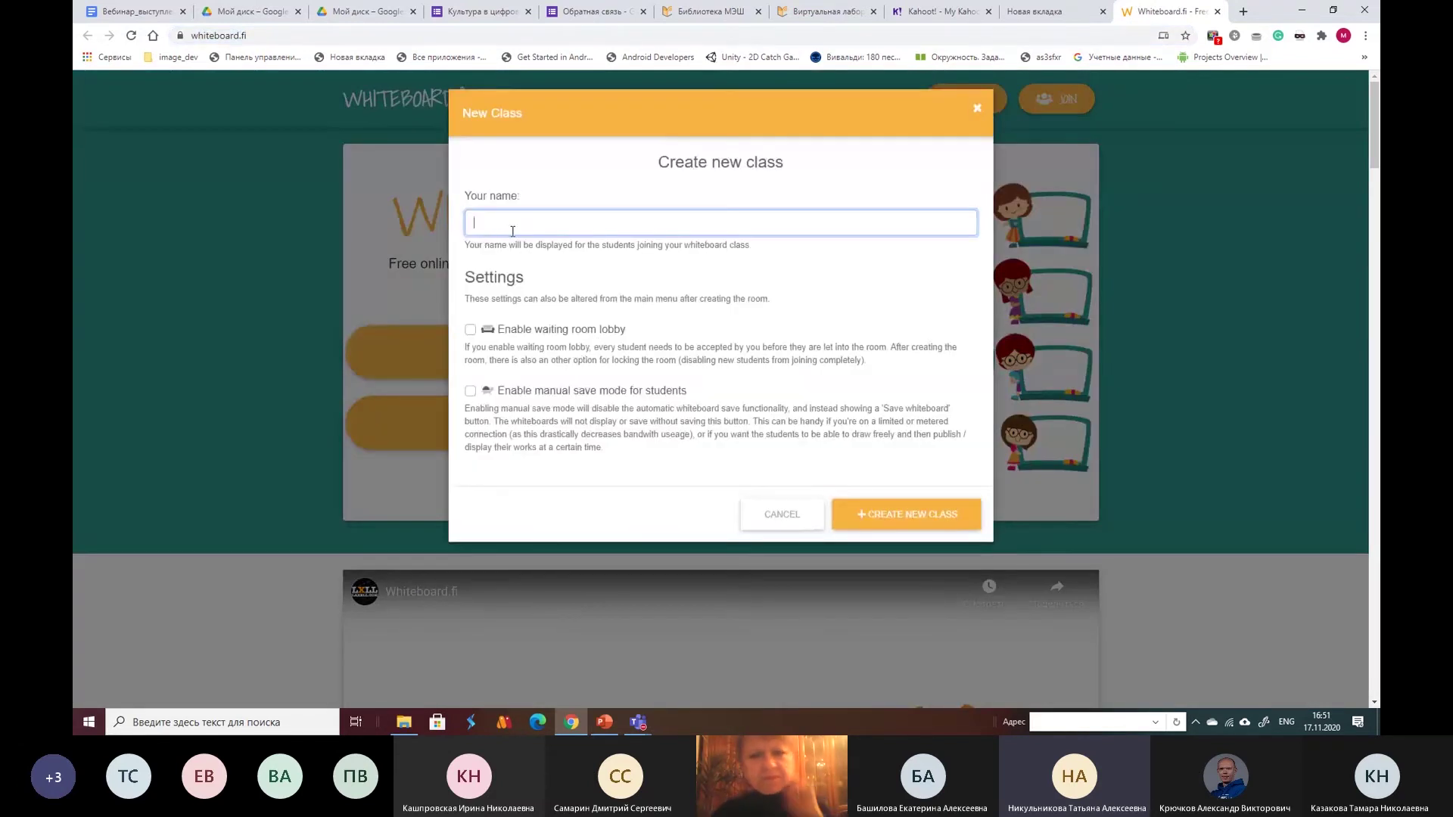
text(nf)
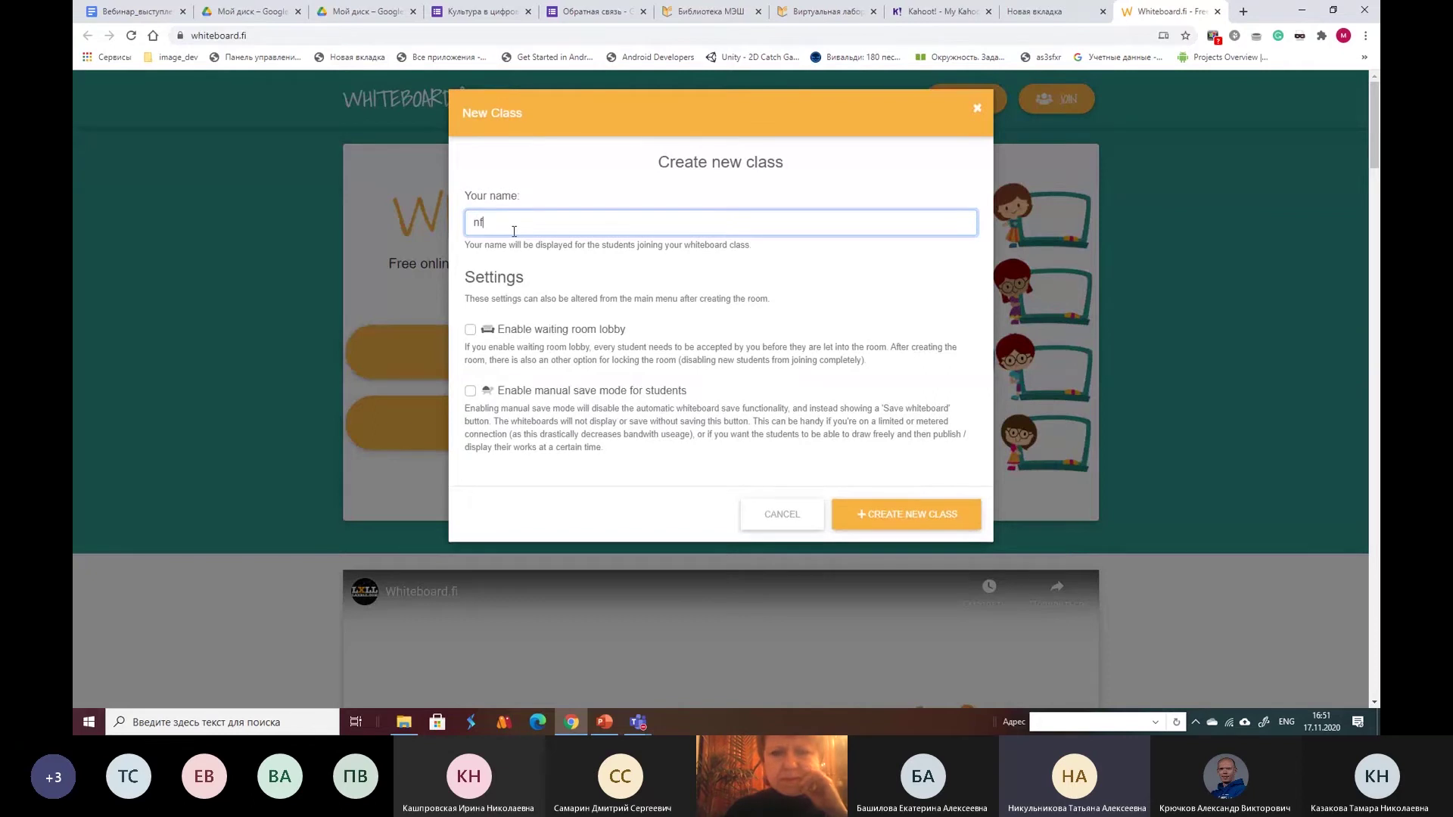
text(nmzyf)
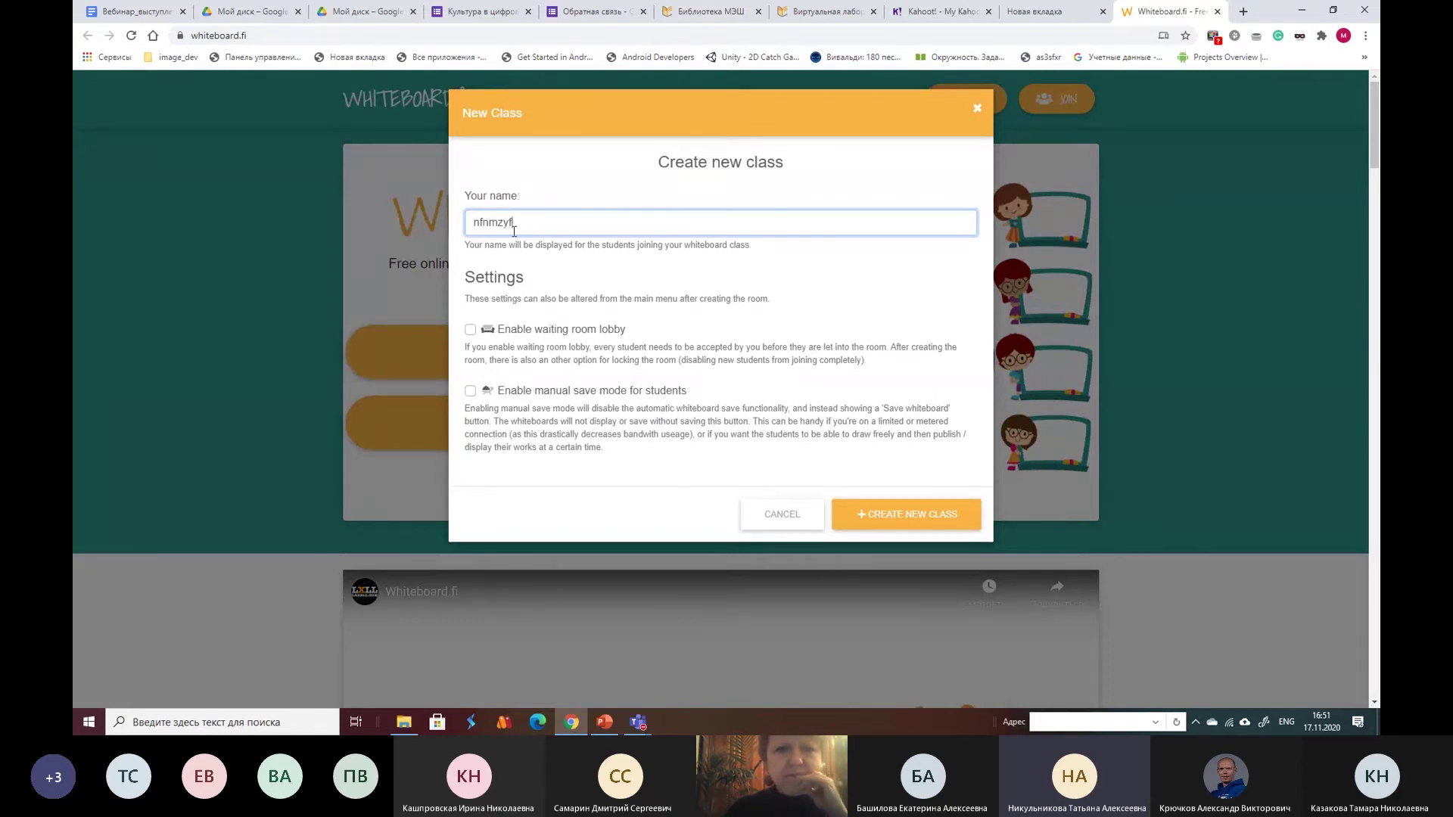
key(BackSpace)
key(BackSpace)
key(BackSpace)
key(BackSpace)
key(BackSpace)
key(BackSpace)
key(BackSpace)
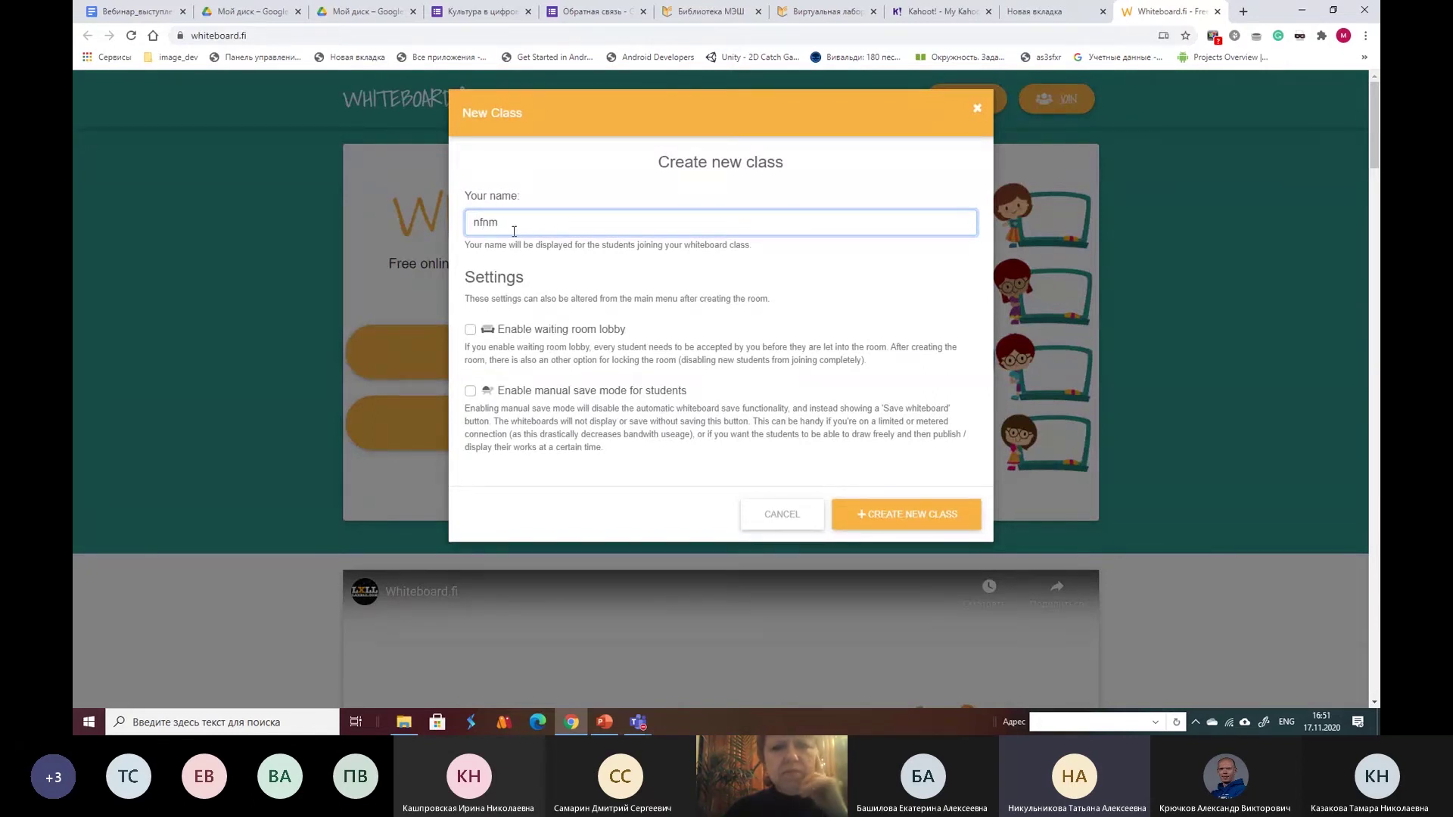
key(alt+shift)
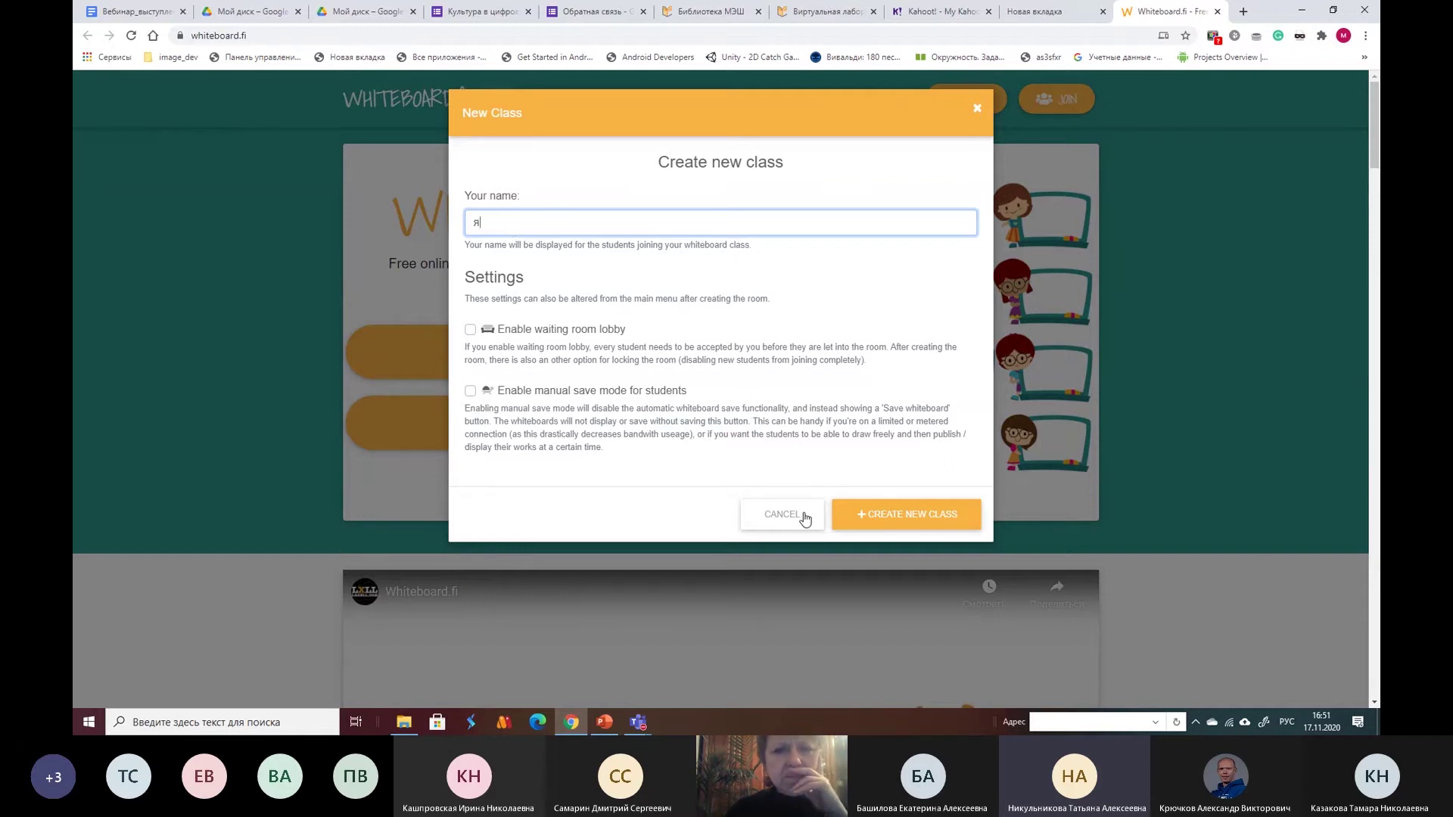
click(859, 521)
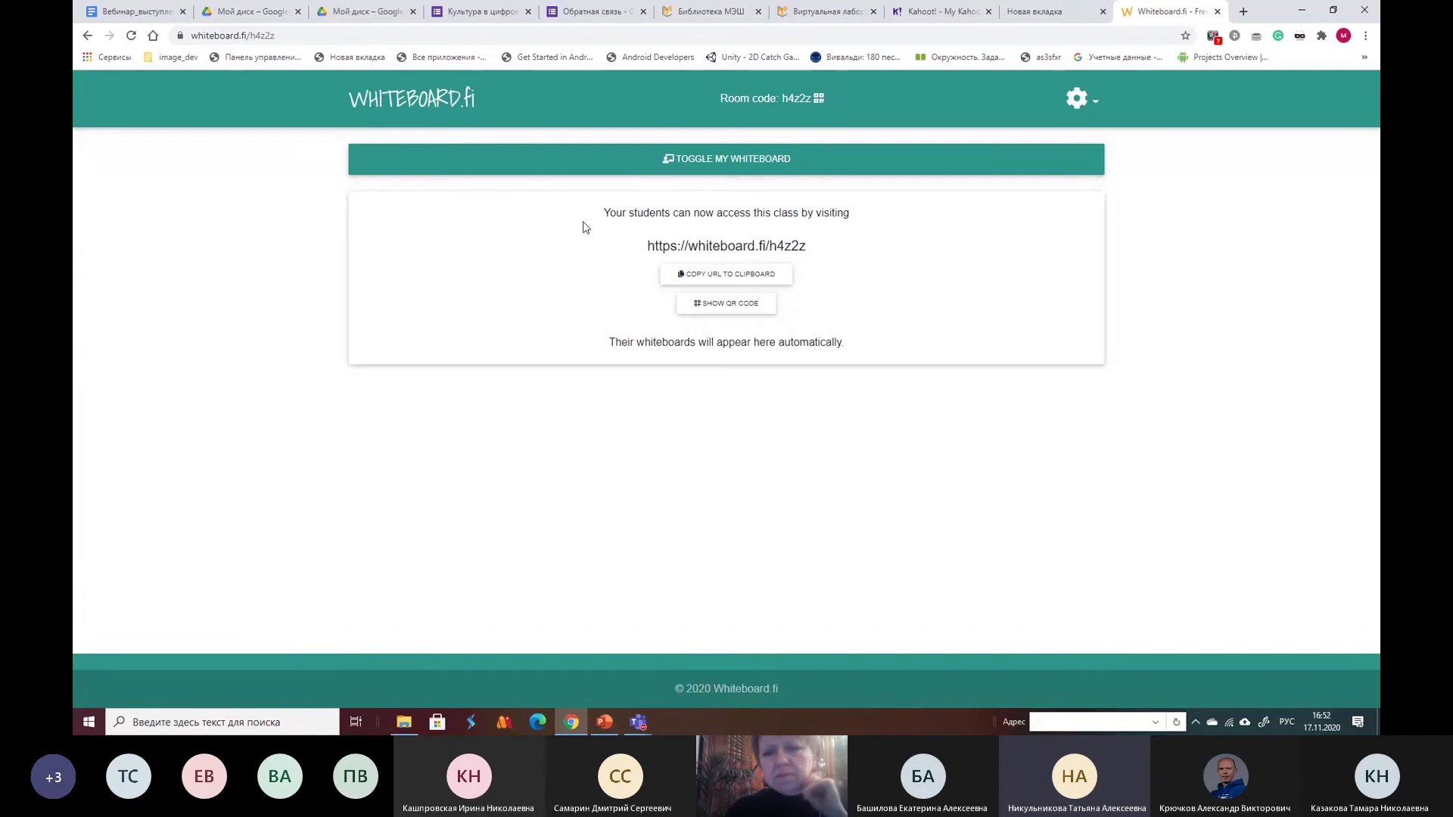
drag(810, 247, 628, 251)
key(ctrl+c)
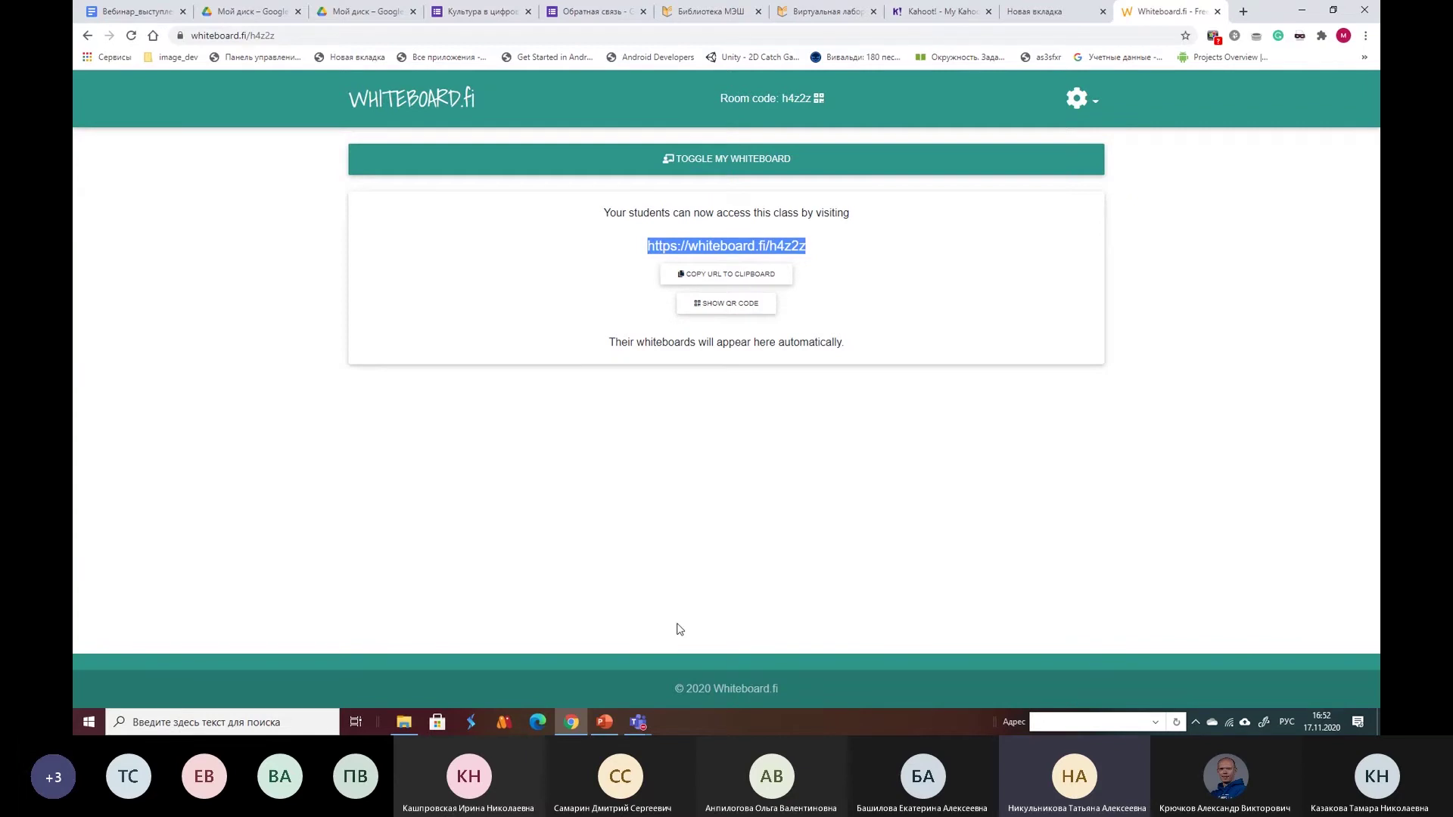
click(640, 730)
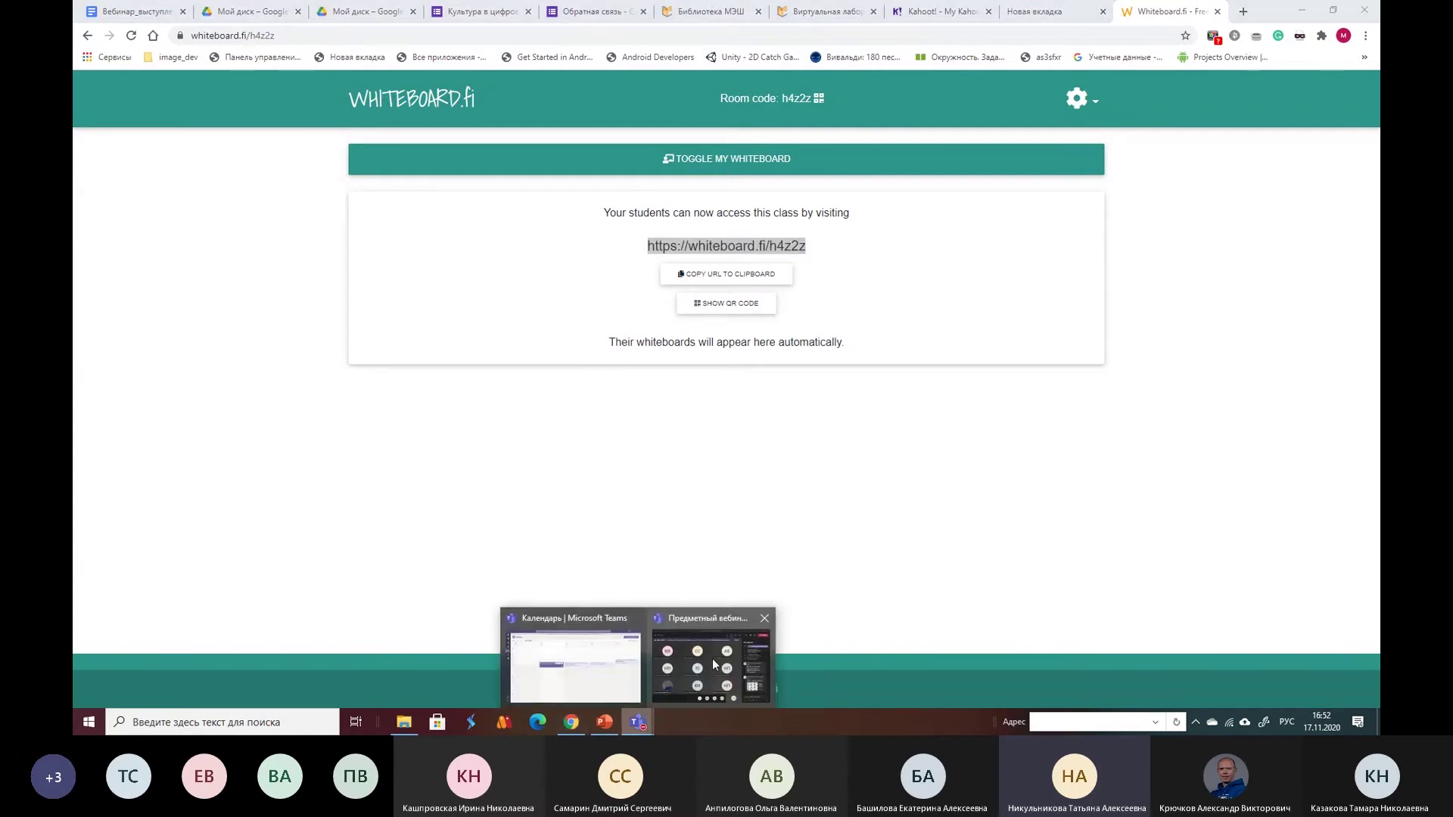
click(683, 673)
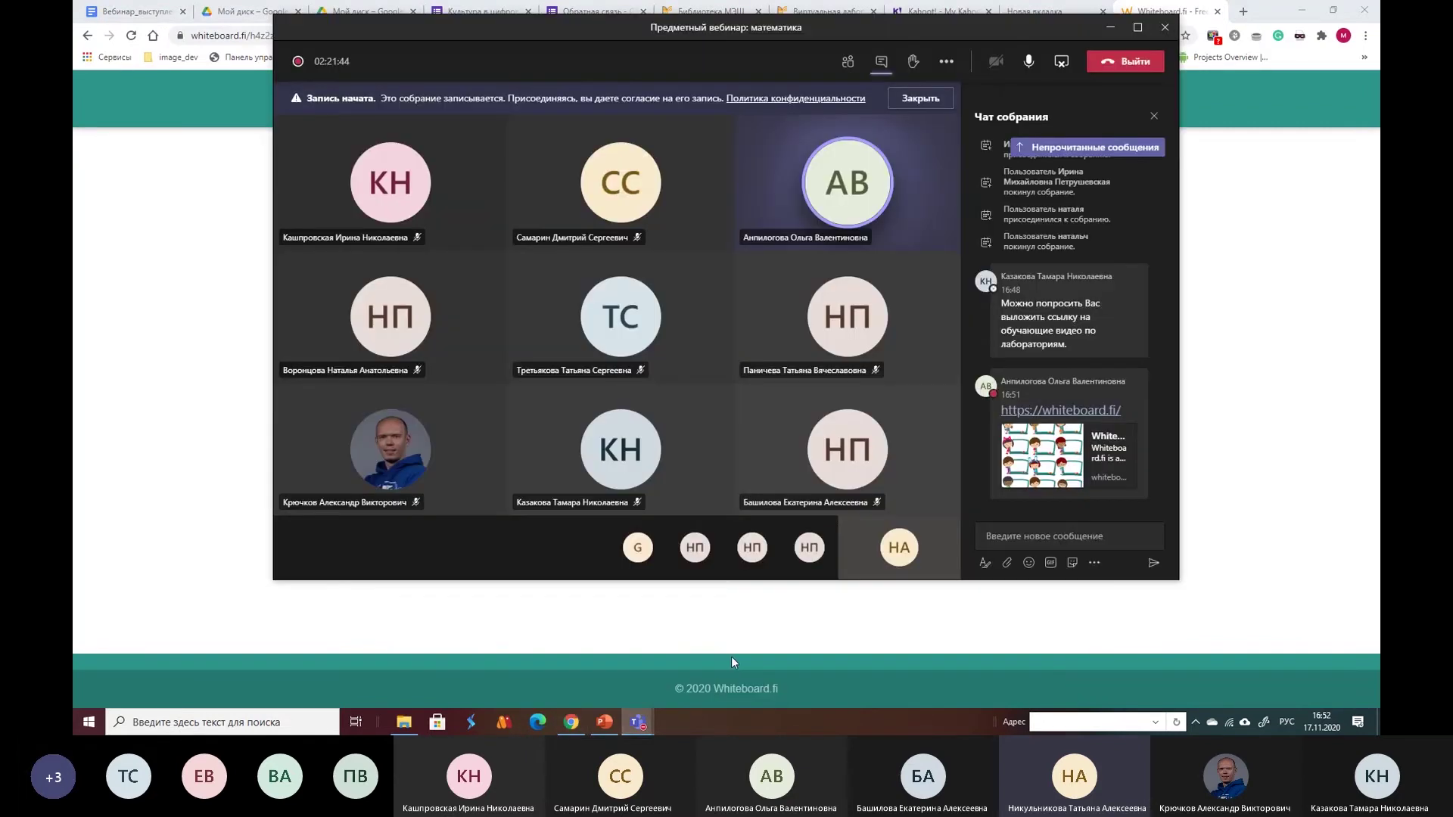
click(1039, 530)
key(ctrl+v)
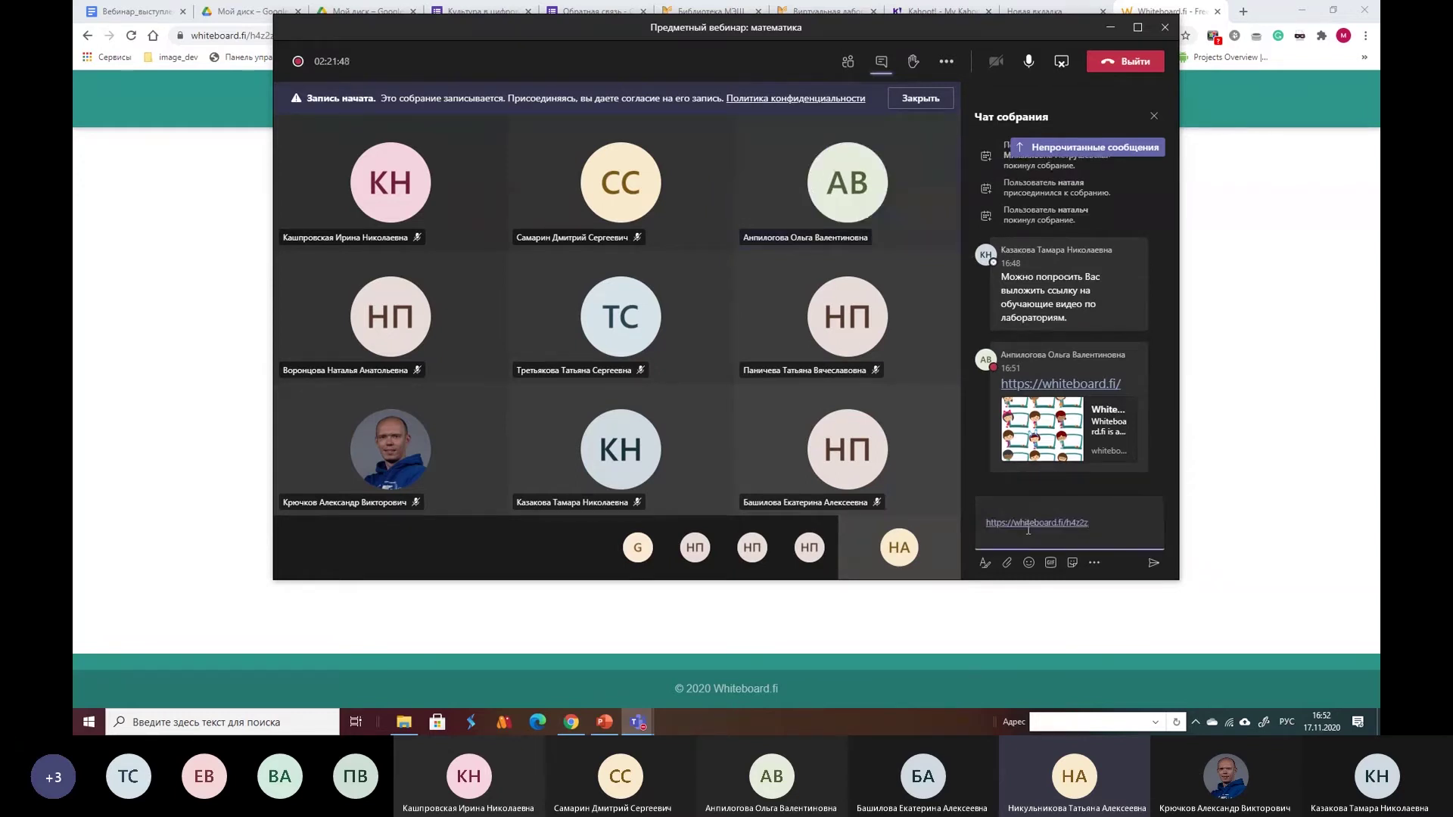
click(1153, 564)
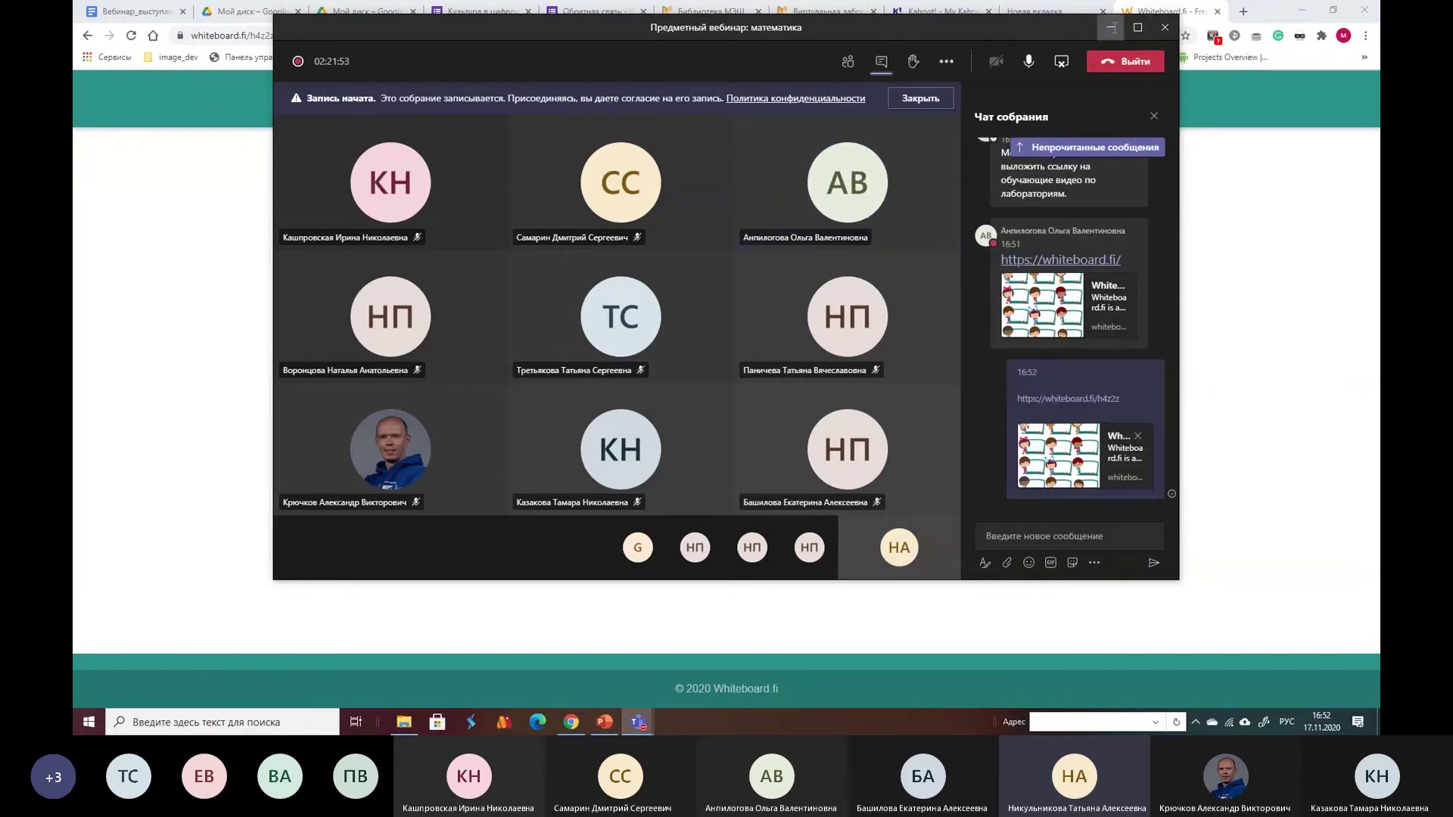
click(1111, 28)
click(674, 159)
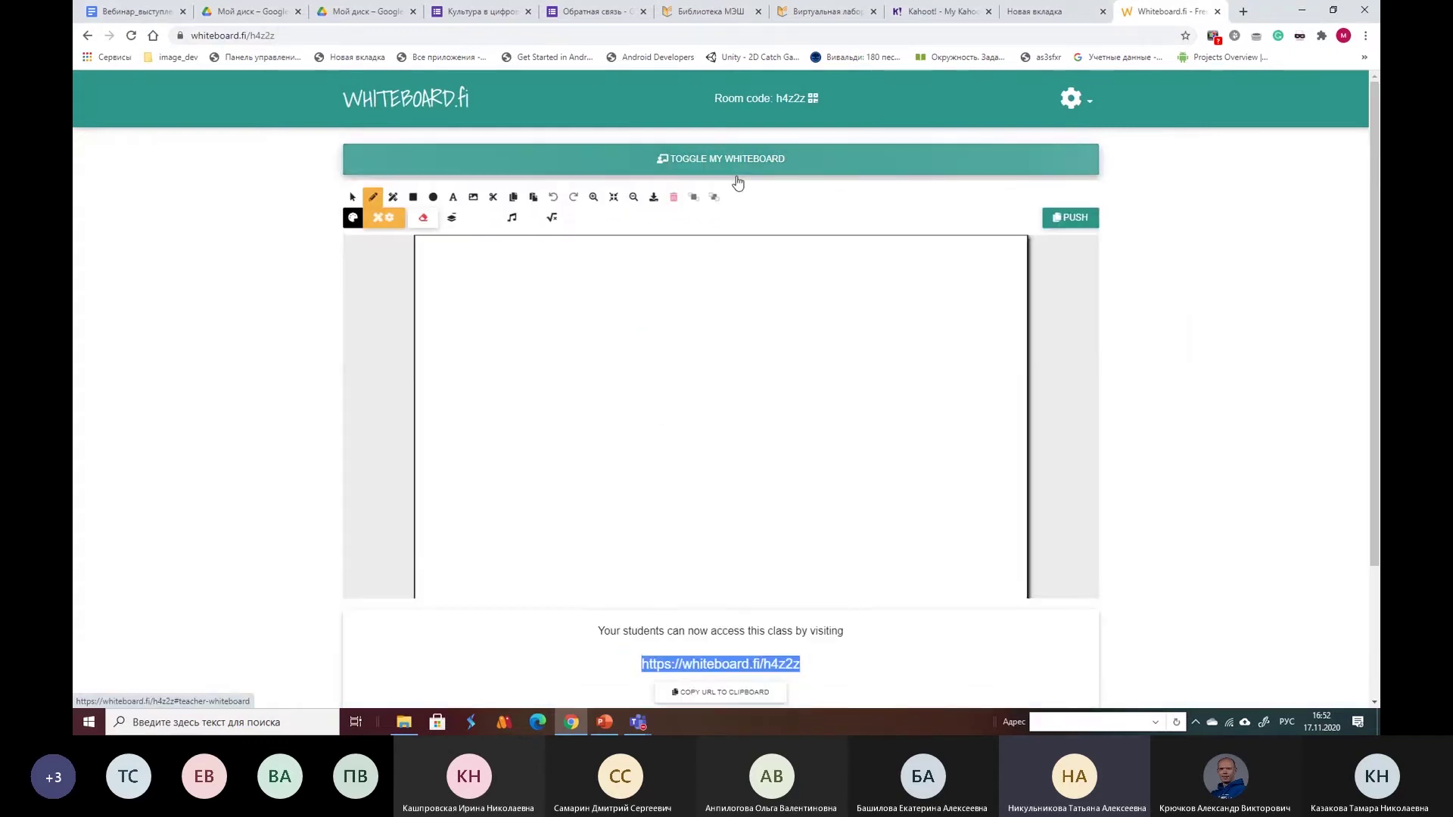
Load class room h4z2z in a new tab, reload it, and bring up the teacher whiteboard.
scroll(1159, 265, down, 1)
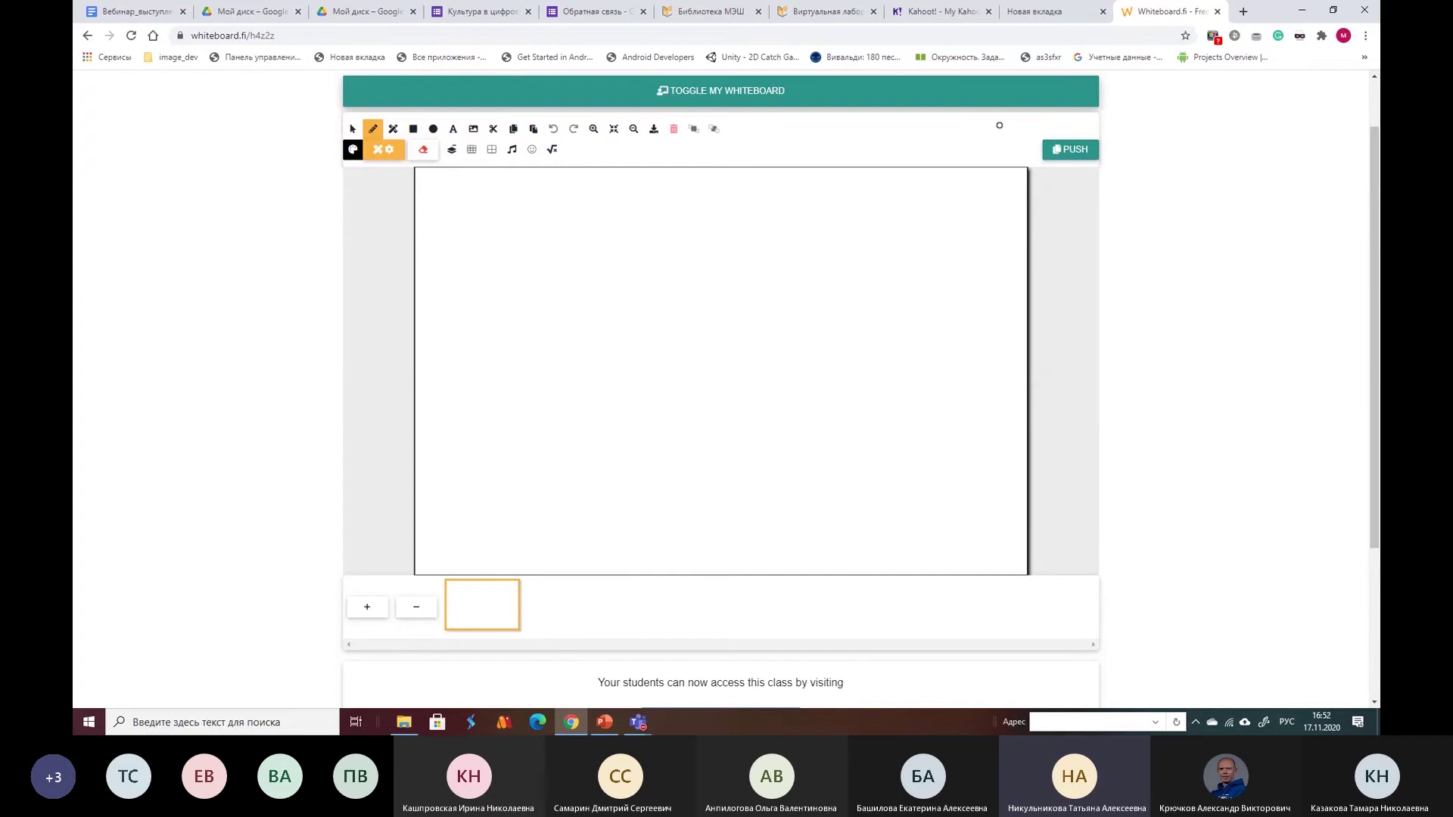
click(1243, 11)
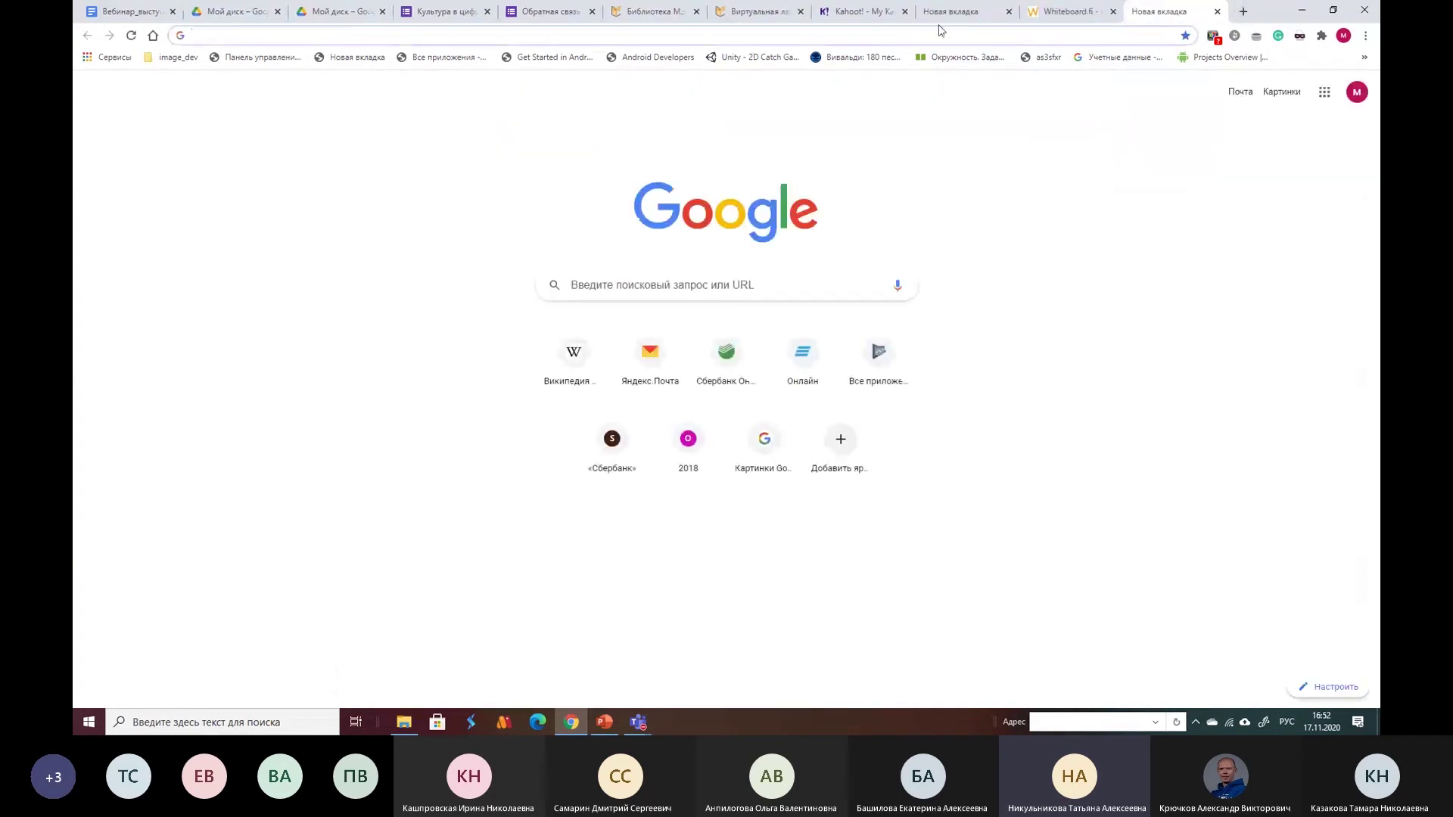
click(916, 42)
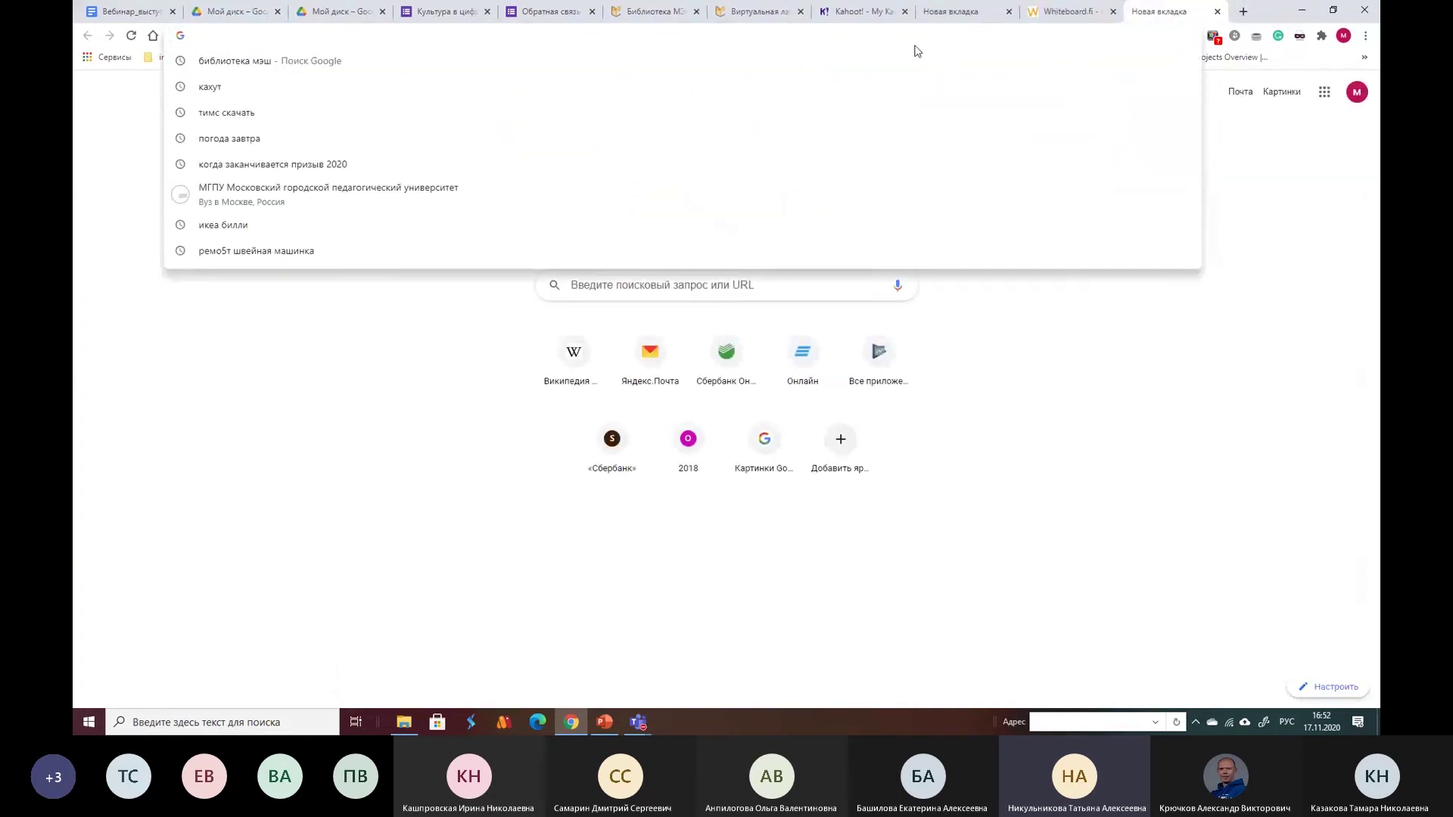
text(https://whiteboard.fi/h4z2z)
key(Return)
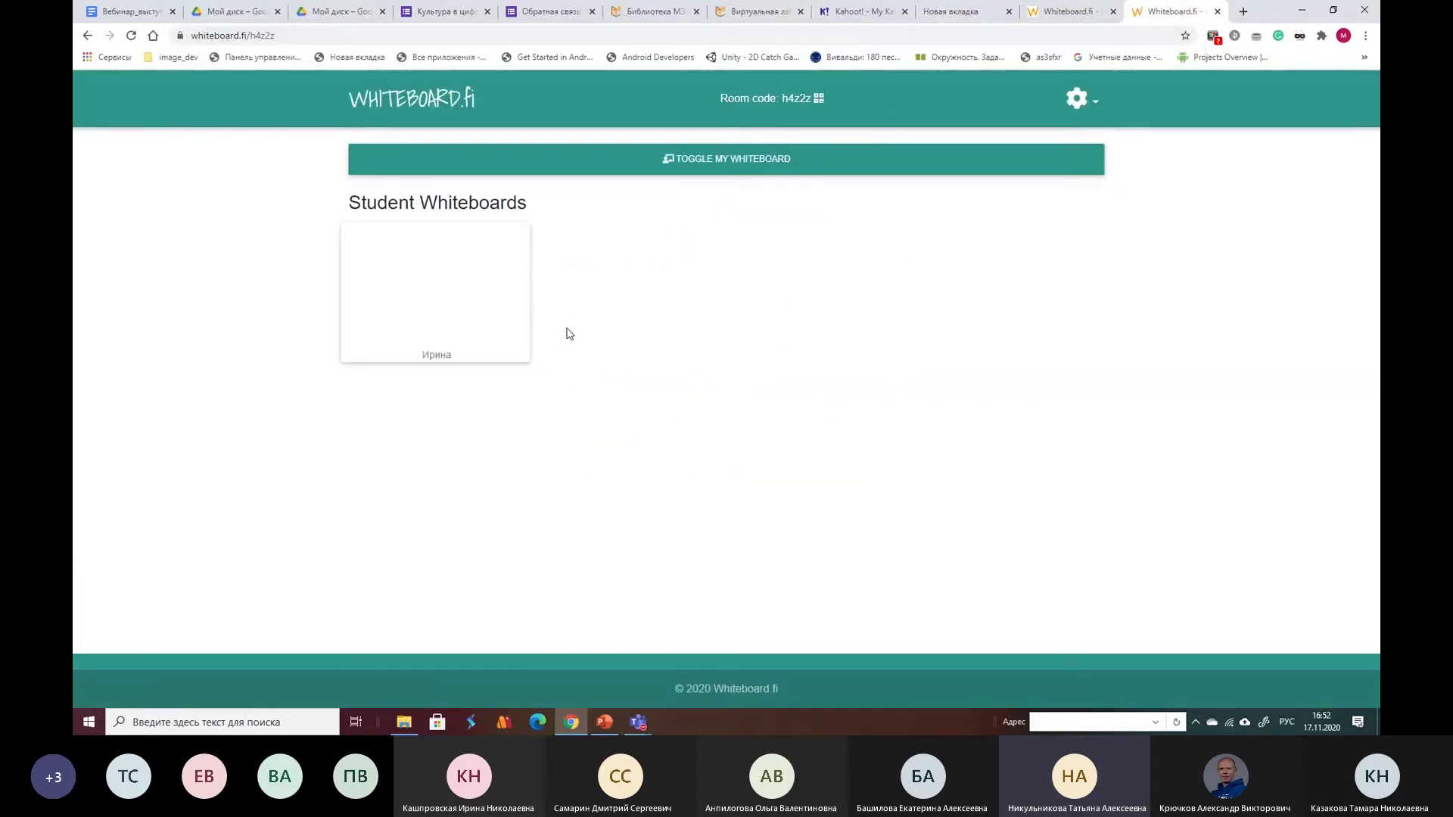
click(318, 36)
key(Return)
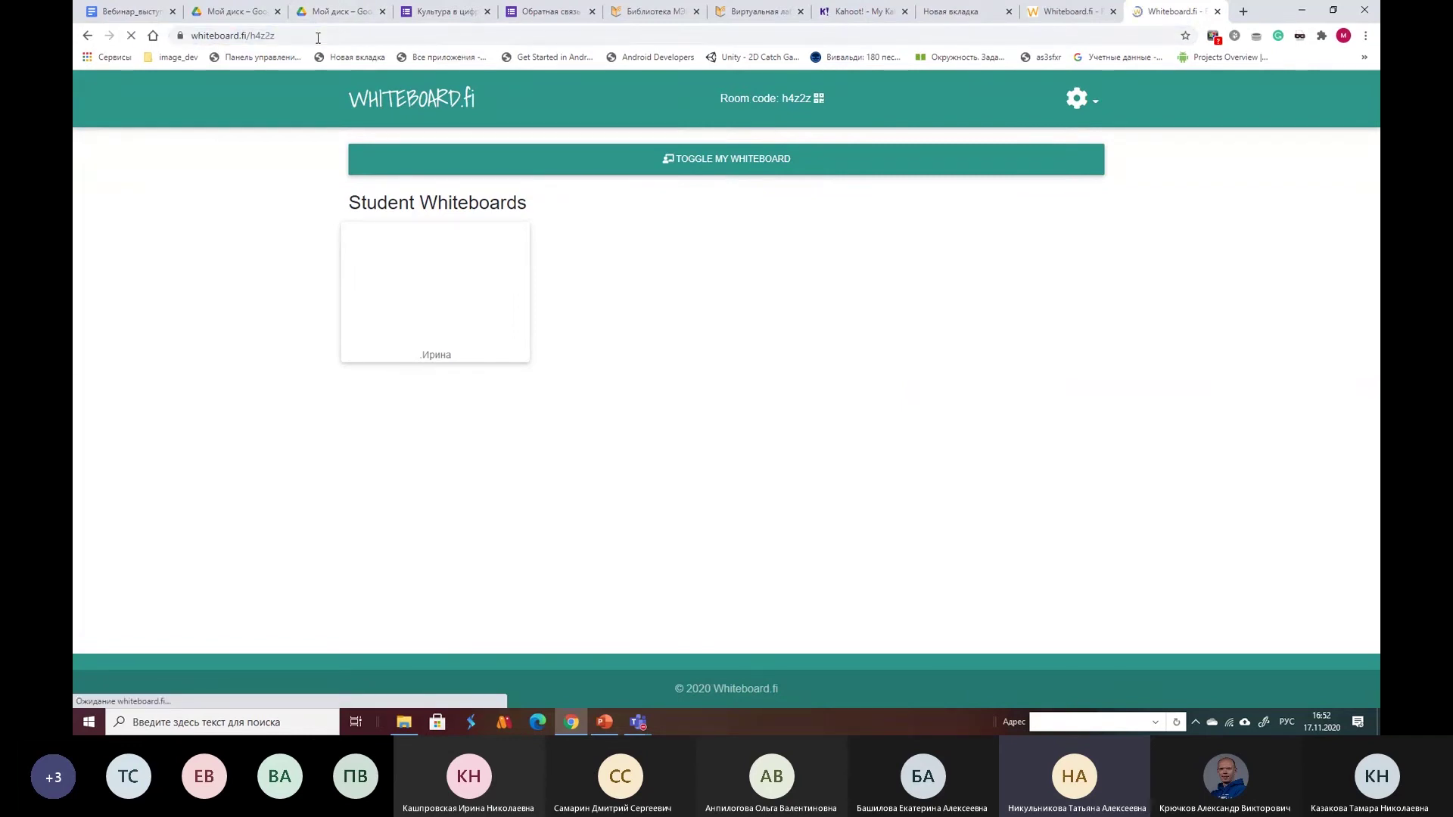
click(691, 164)
scroll(578, 454, down, 3)
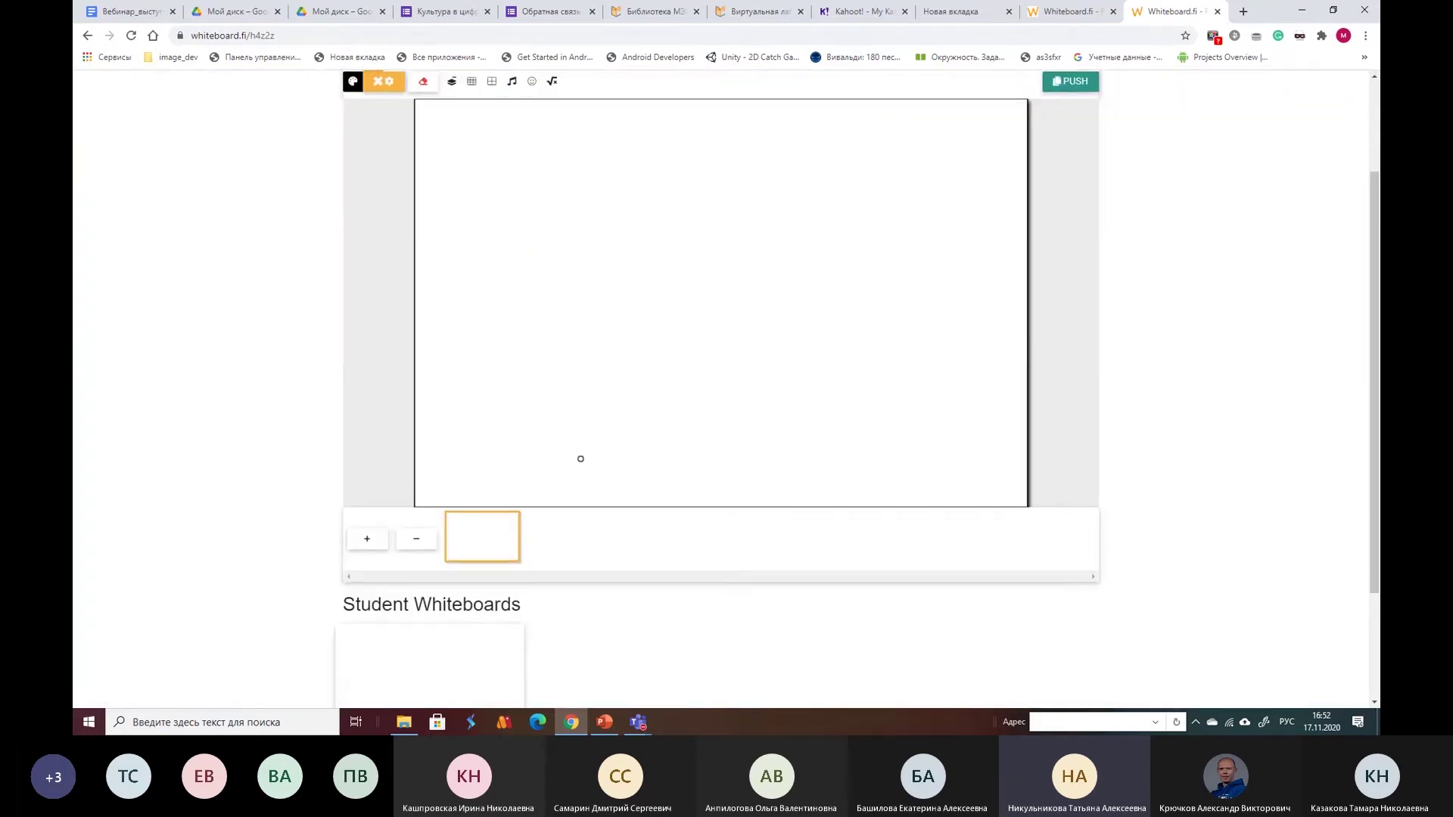
scroll(582, 464, up, 3)
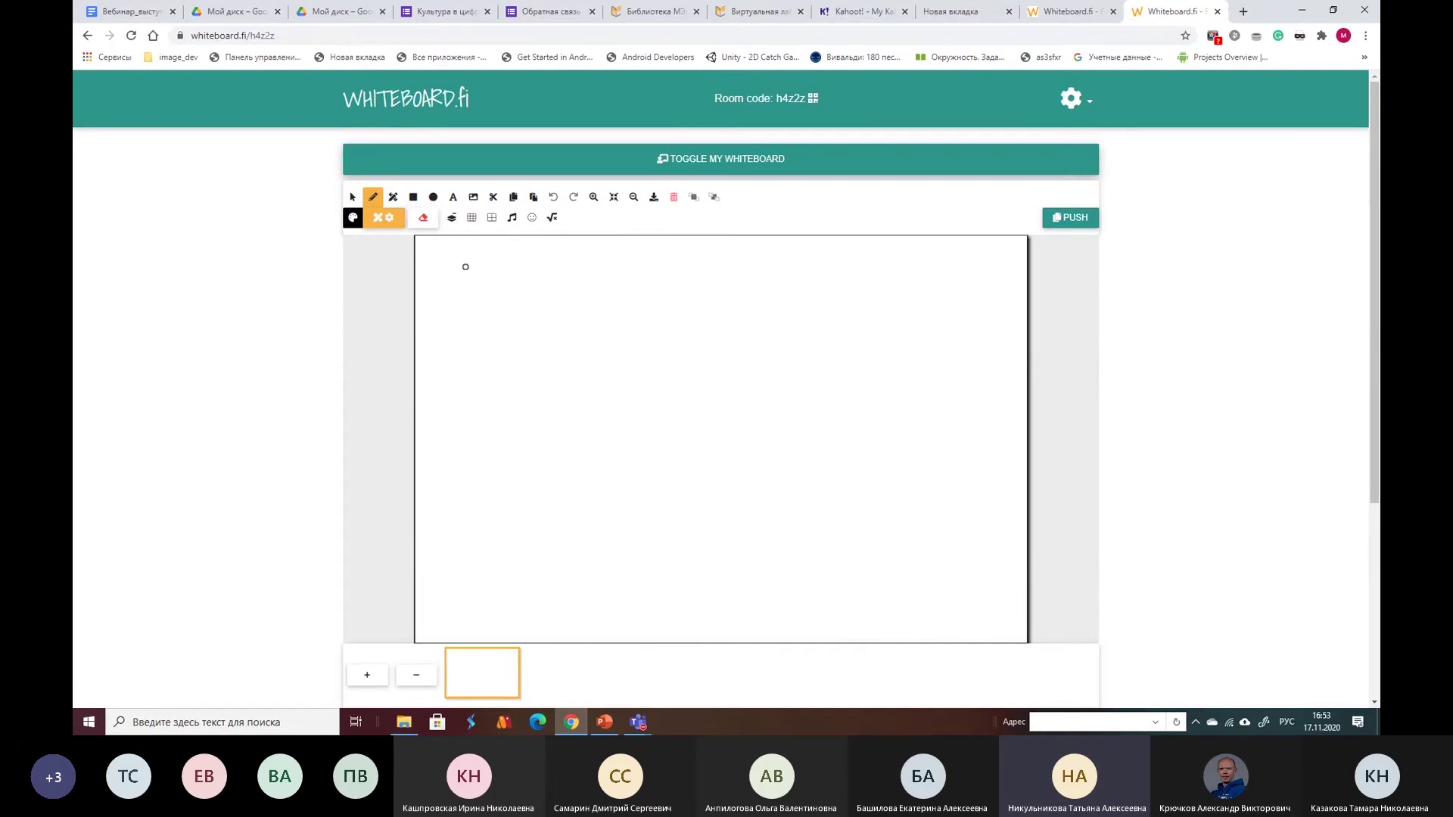
Load the textbook page 8.png from the Мерзляк folder onto the teacher whiteboard.
click(421, 216)
click(473, 197)
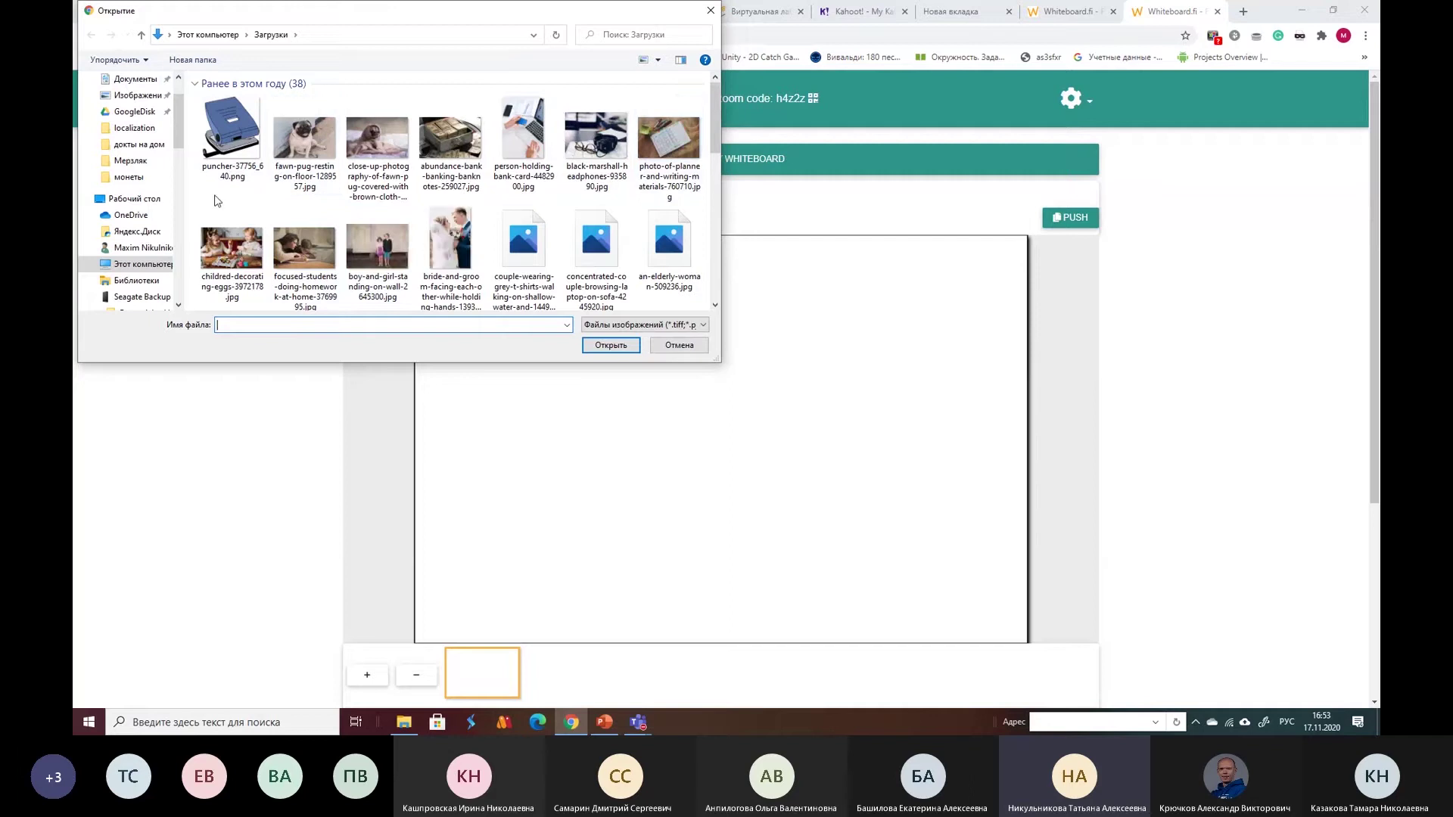
click(130, 160)
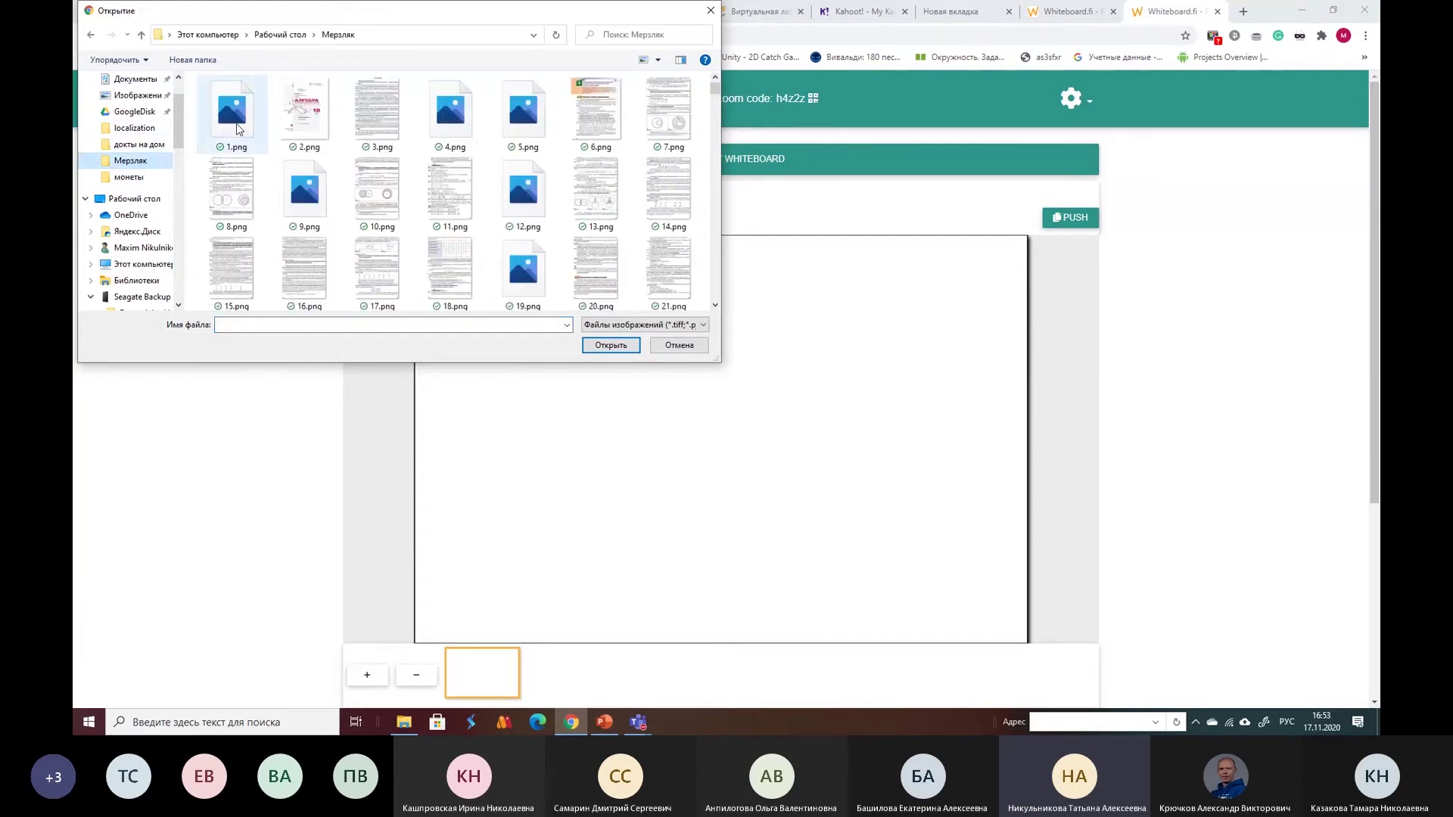
click(242, 199)
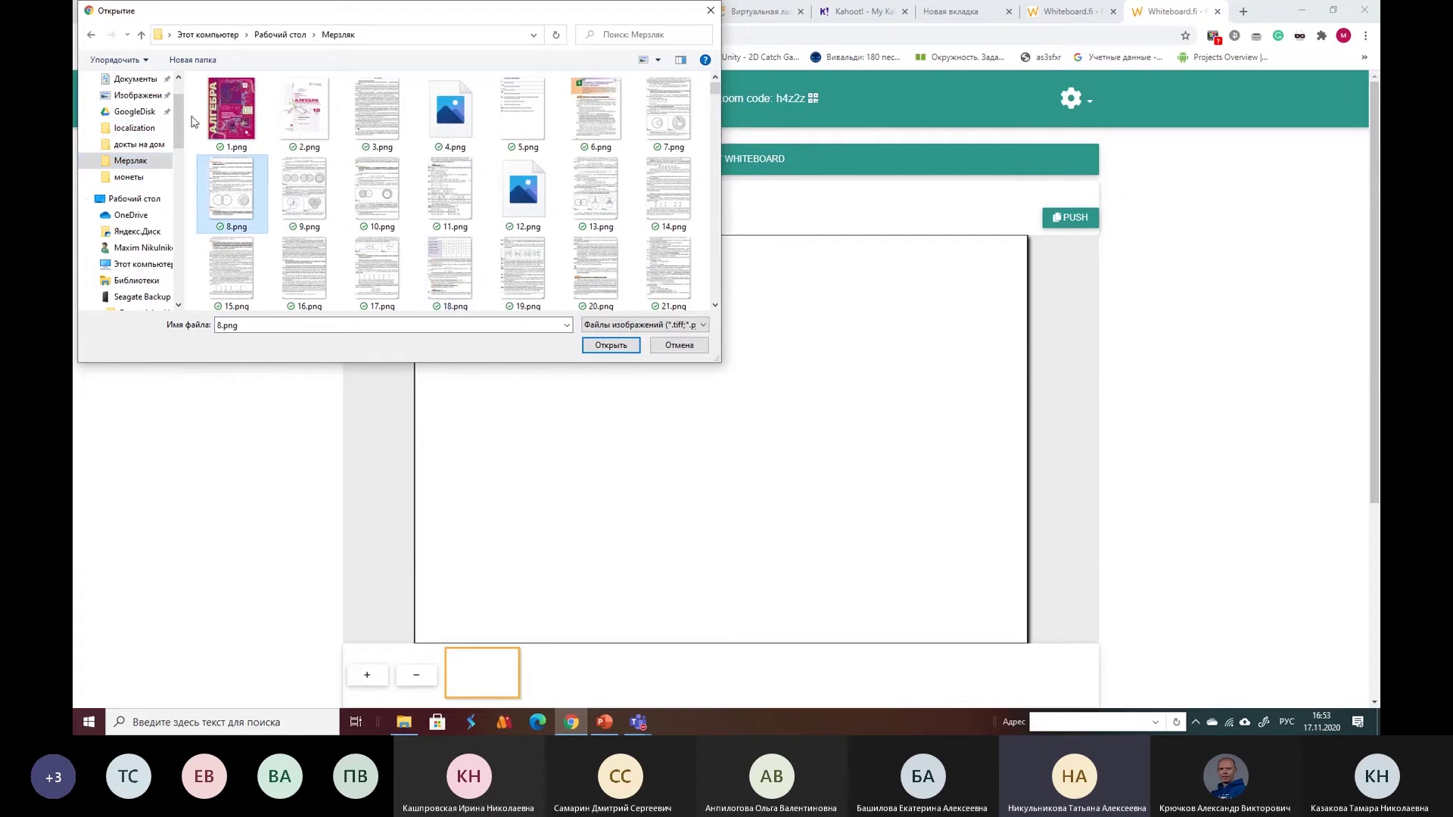
click(602, 344)
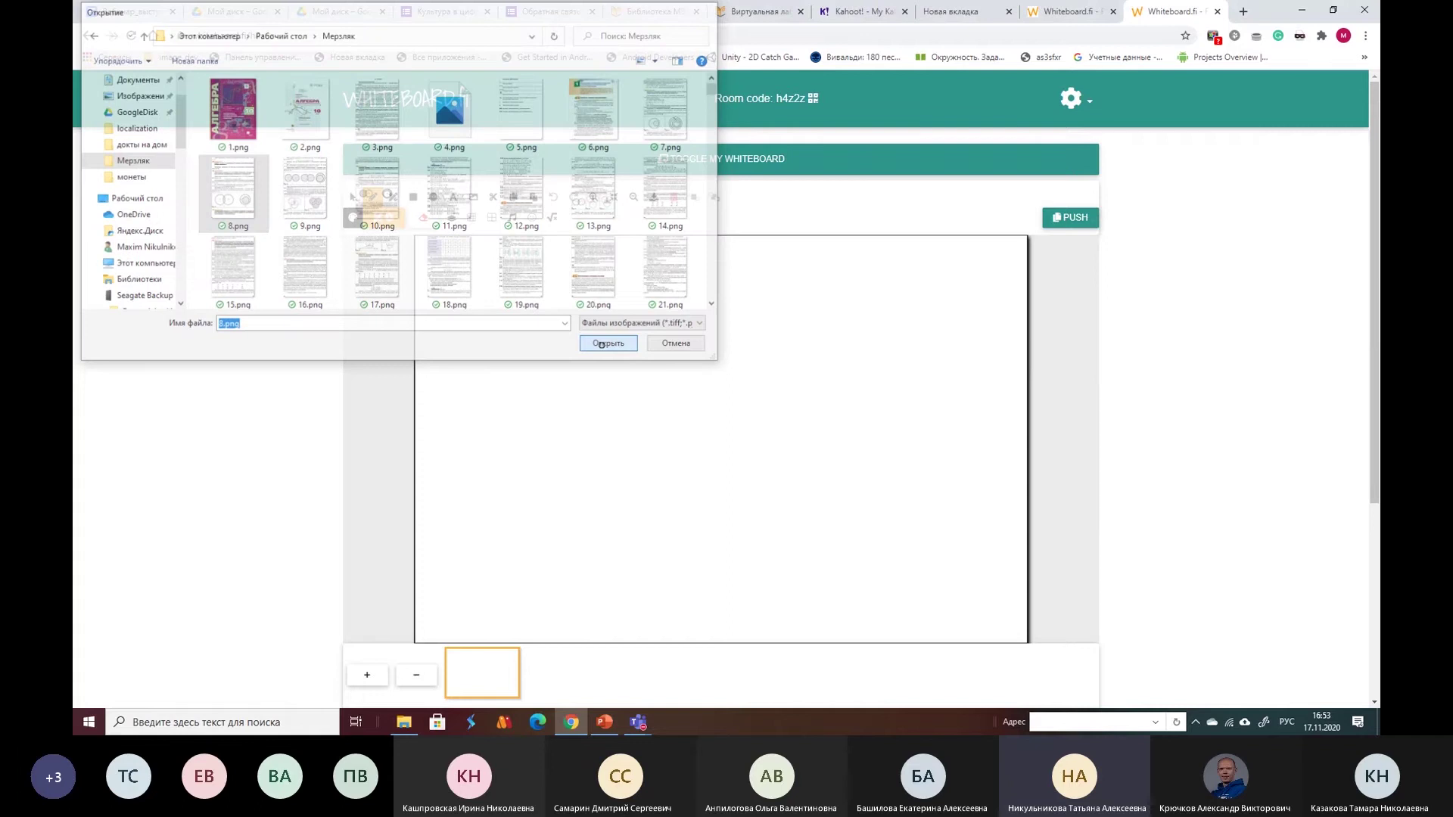
scroll(688, 567, down, 1)
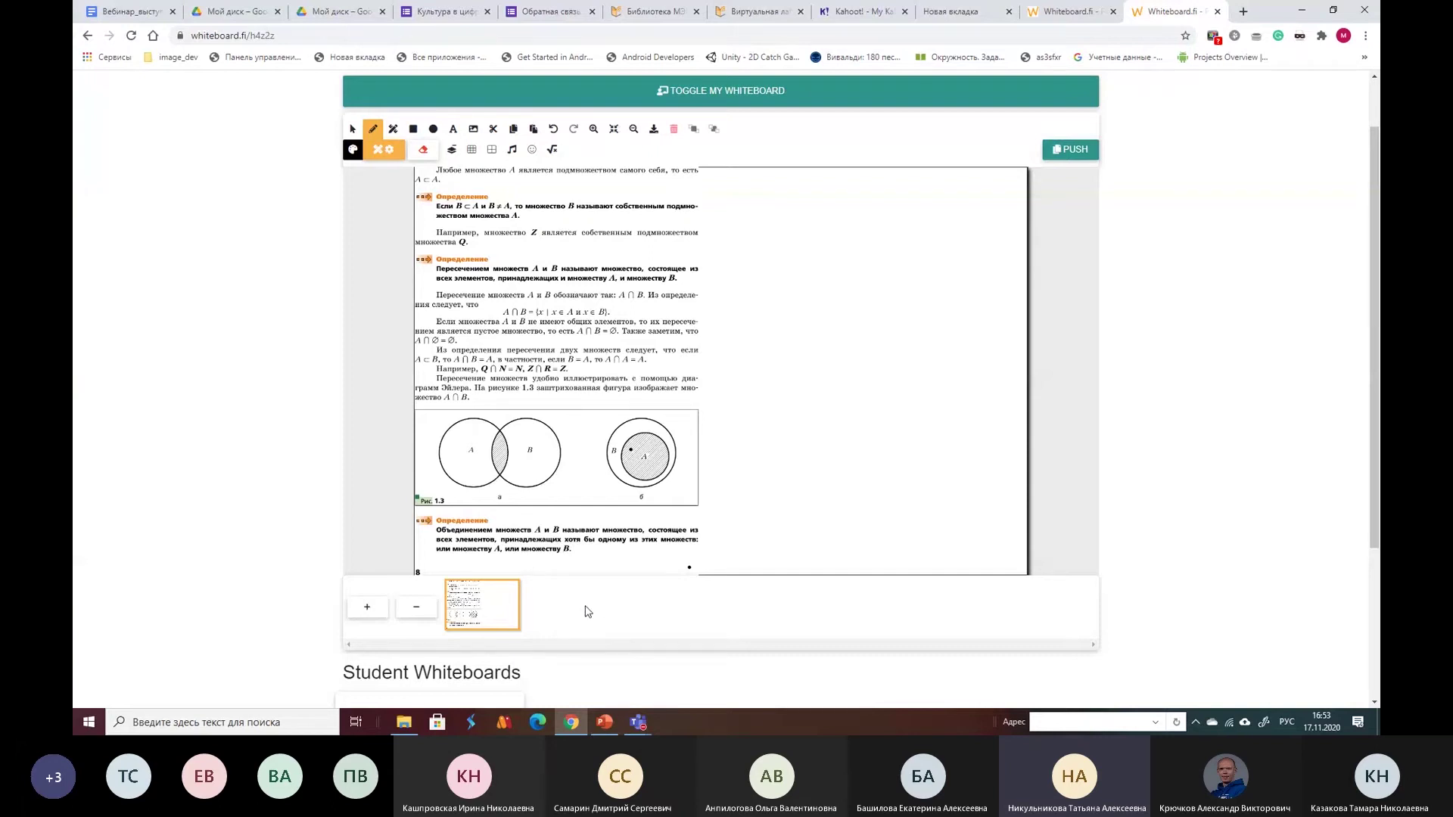
Underline the proper-subset definition and draw a line linking the two diagrams.
scroll(588, 612, down, 3)
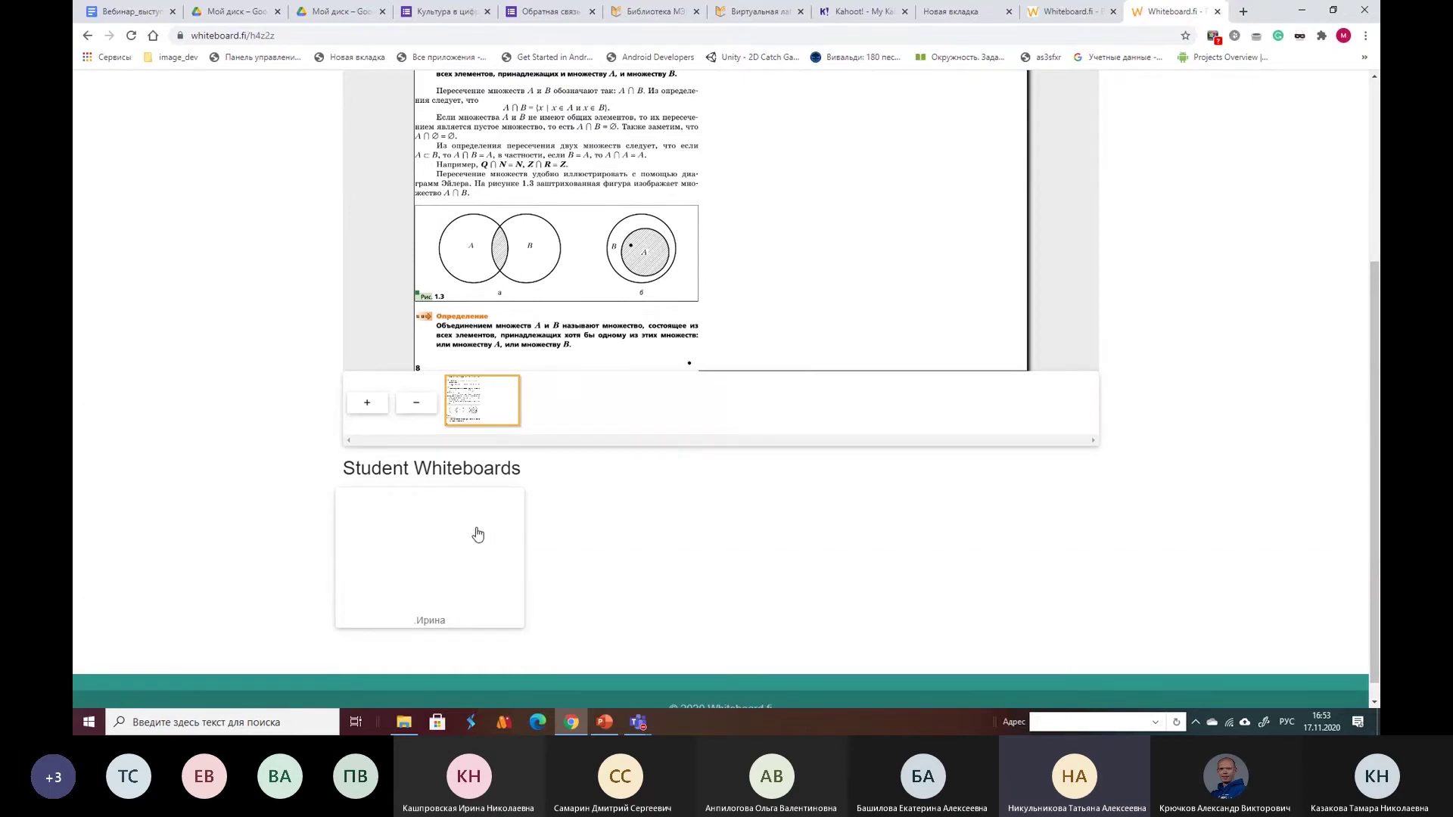
scroll(477, 535, up, 4)
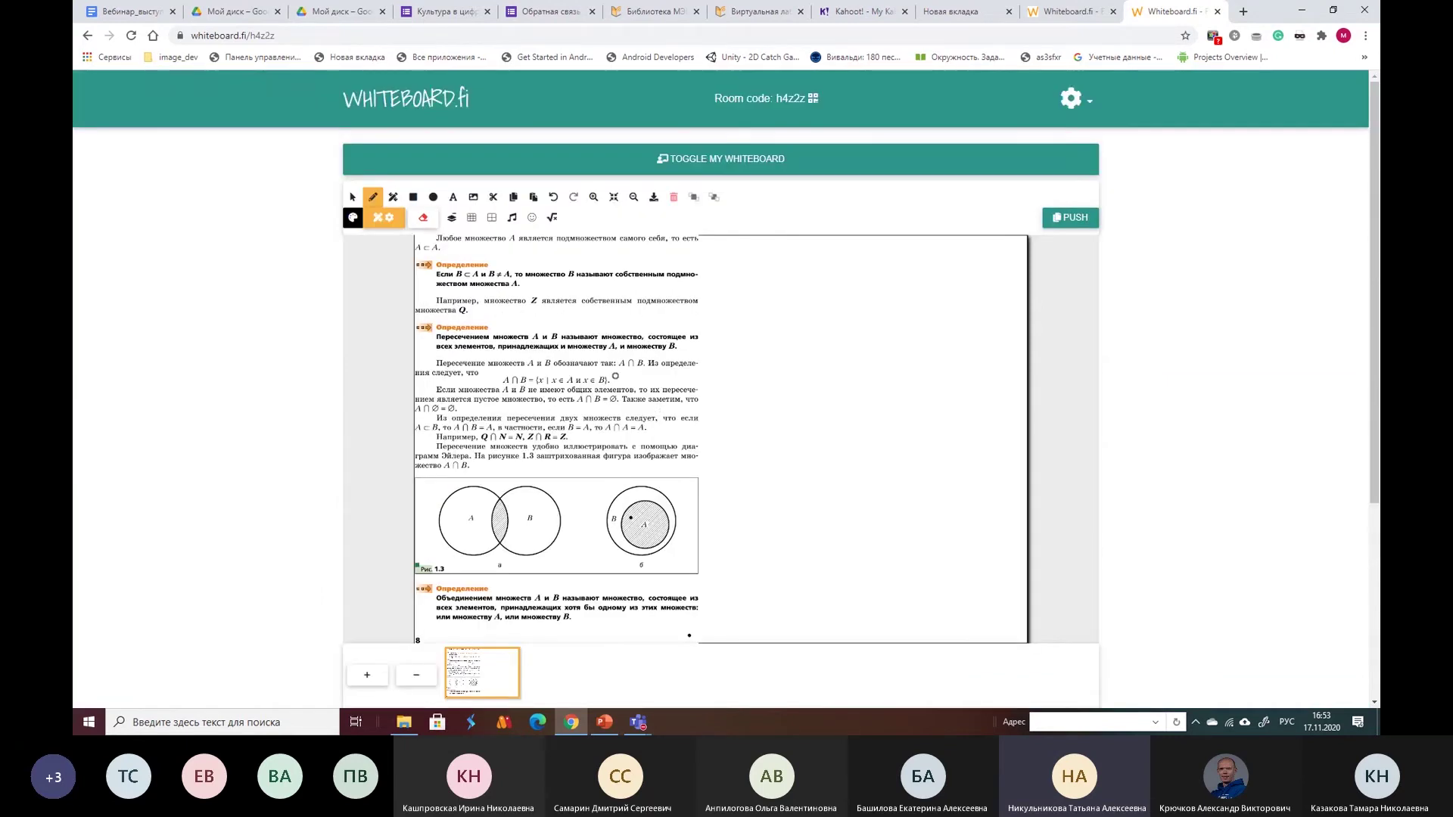
drag(447, 290, 537, 290)
drag(564, 524, 643, 522)
Write 25 beside the page and sketch two overlapping loops below it.
scroll(613, 319, down, 1)
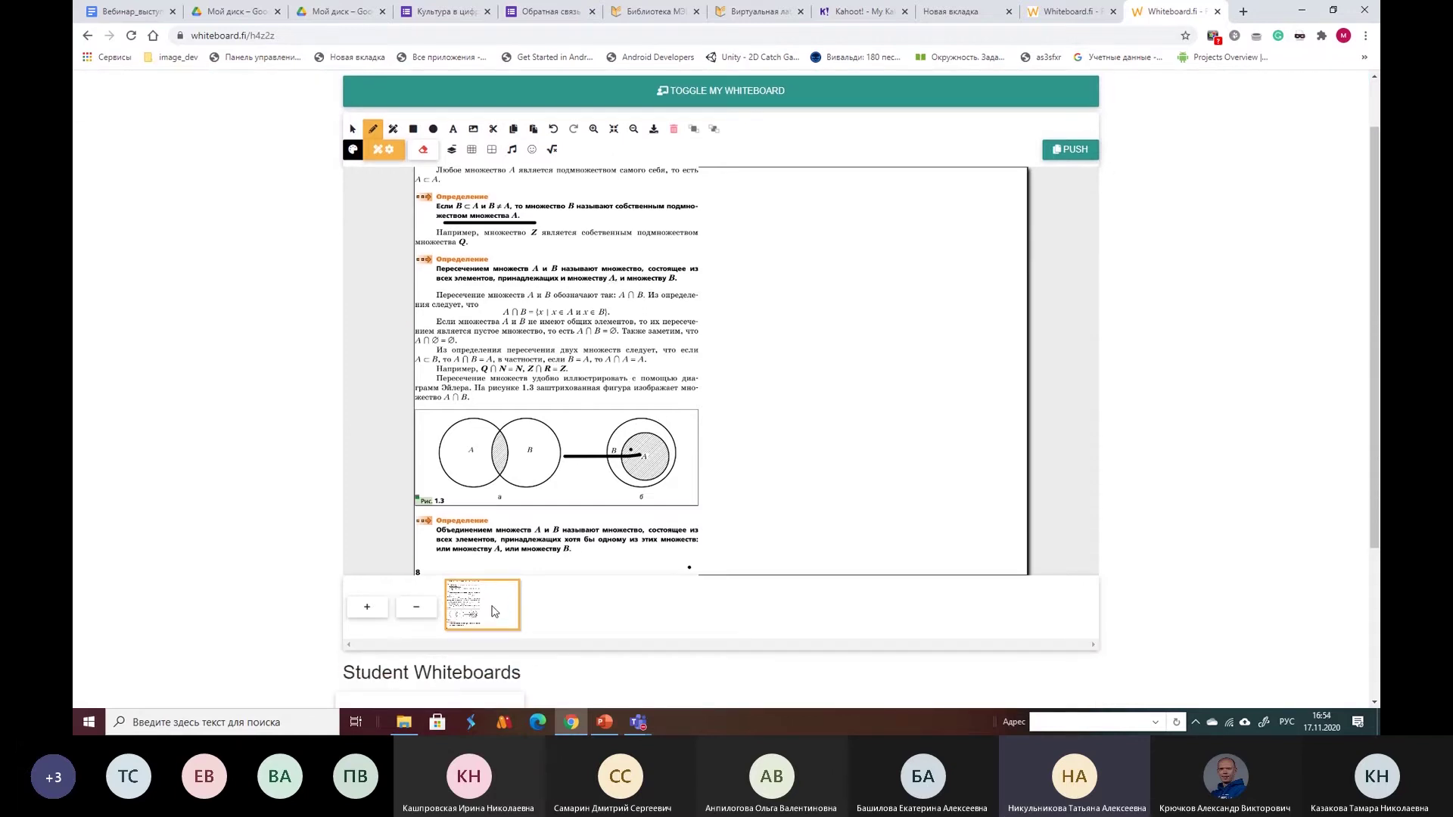
scroll(577, 634, down, 3)
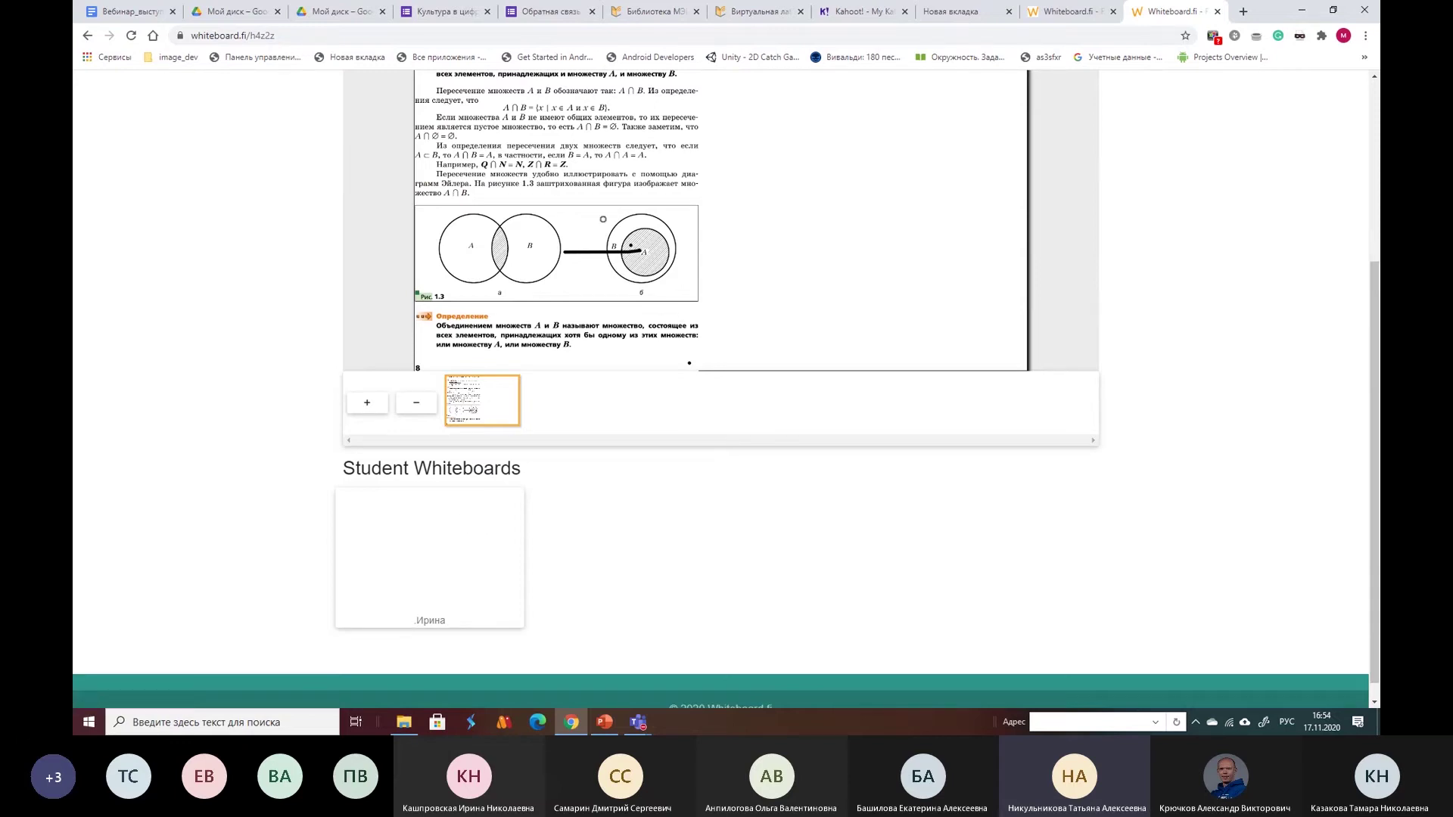
scroll(786, 293, up, 3)
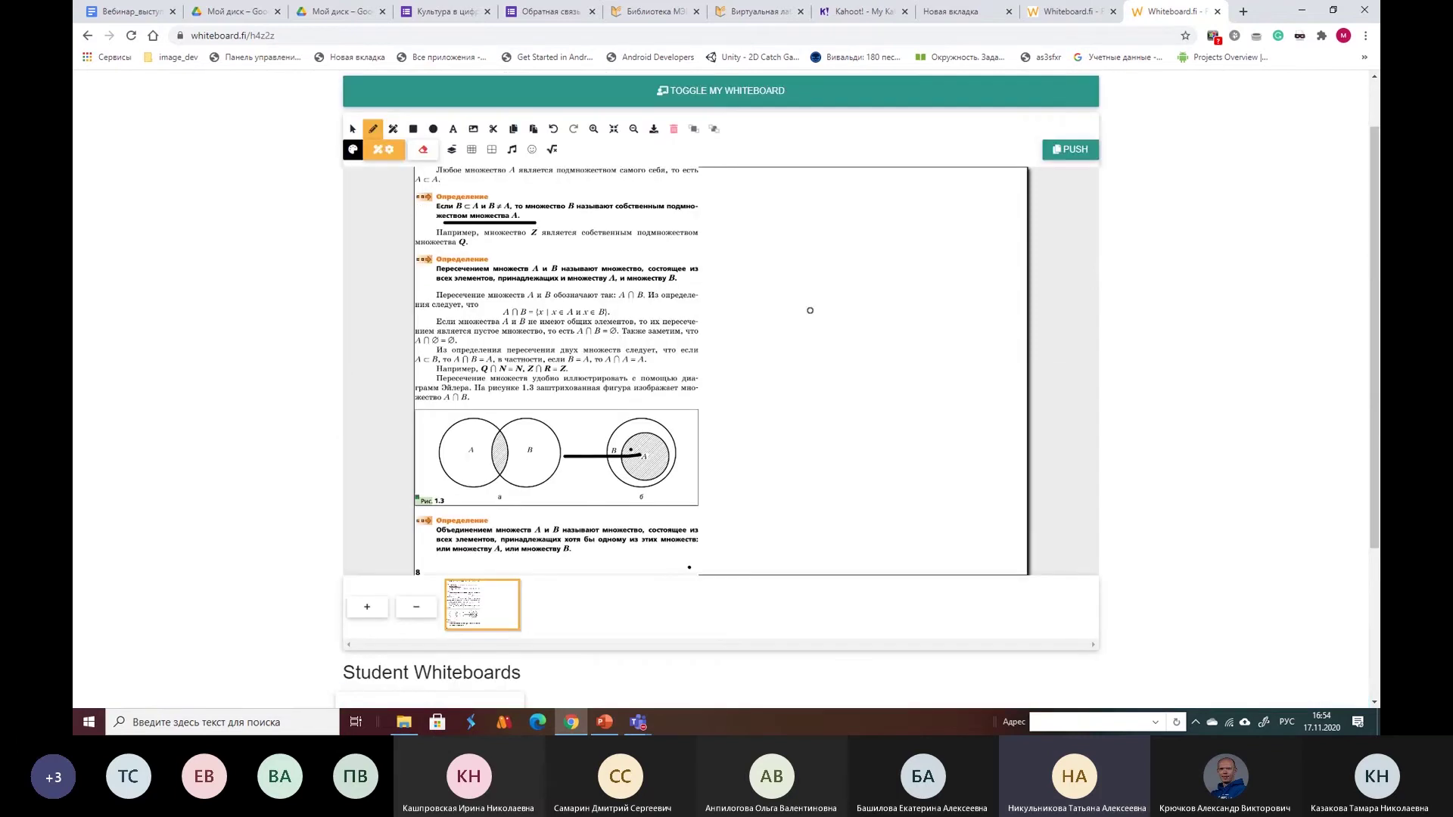
mouse_move(815, 298)
mouse_down()
mouse_move(828, 338)
mouse_move(842, 314)
mouse_move(862, 355)
mouse_up()
drag(842, 304, 885, 299)
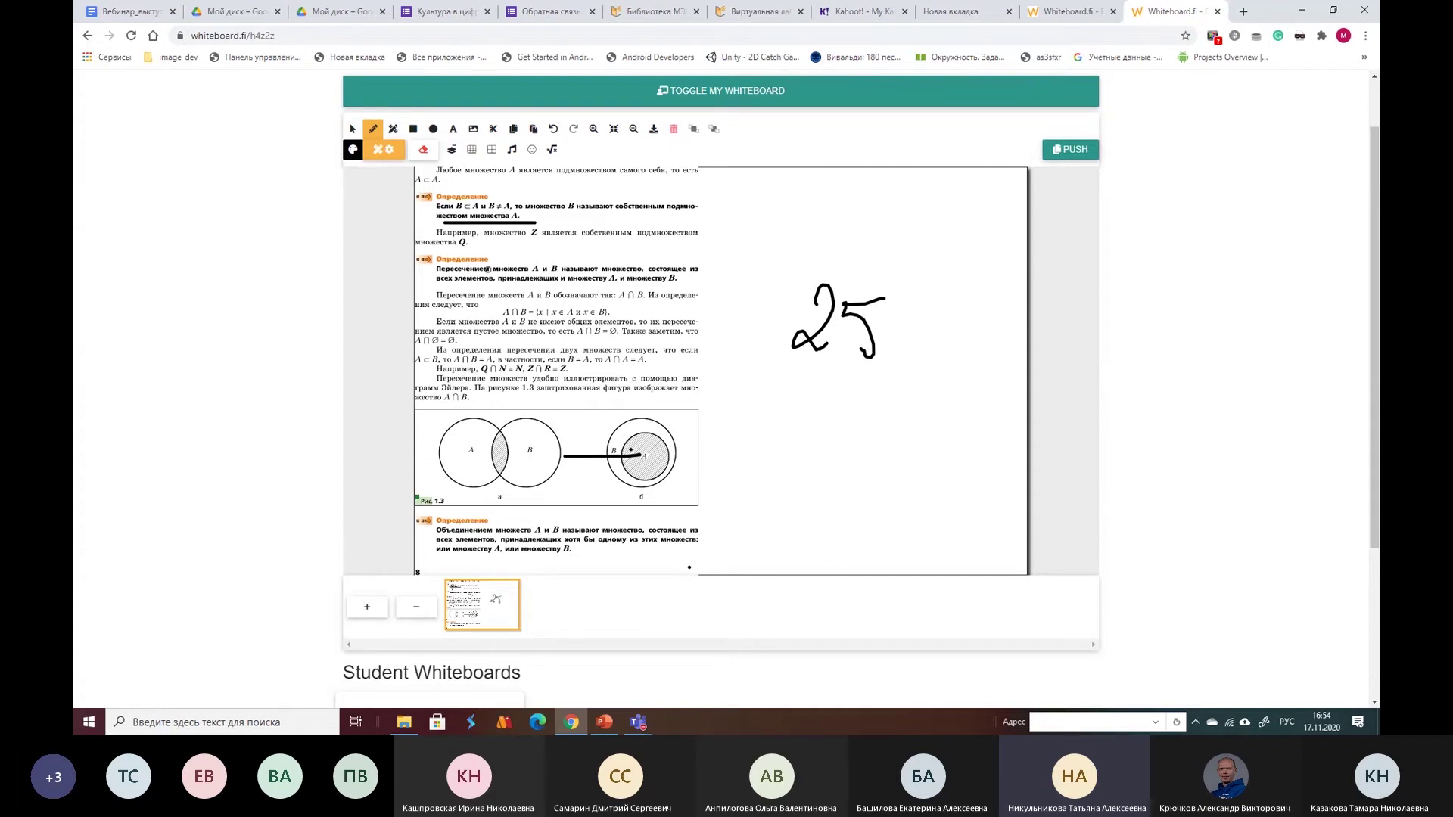
drag(753, 483, 859, 477)
mouse_move(844, 464)
mouse_down()
mouse_move(962, 542)
mouse_move(812, 475)
mouse_up()
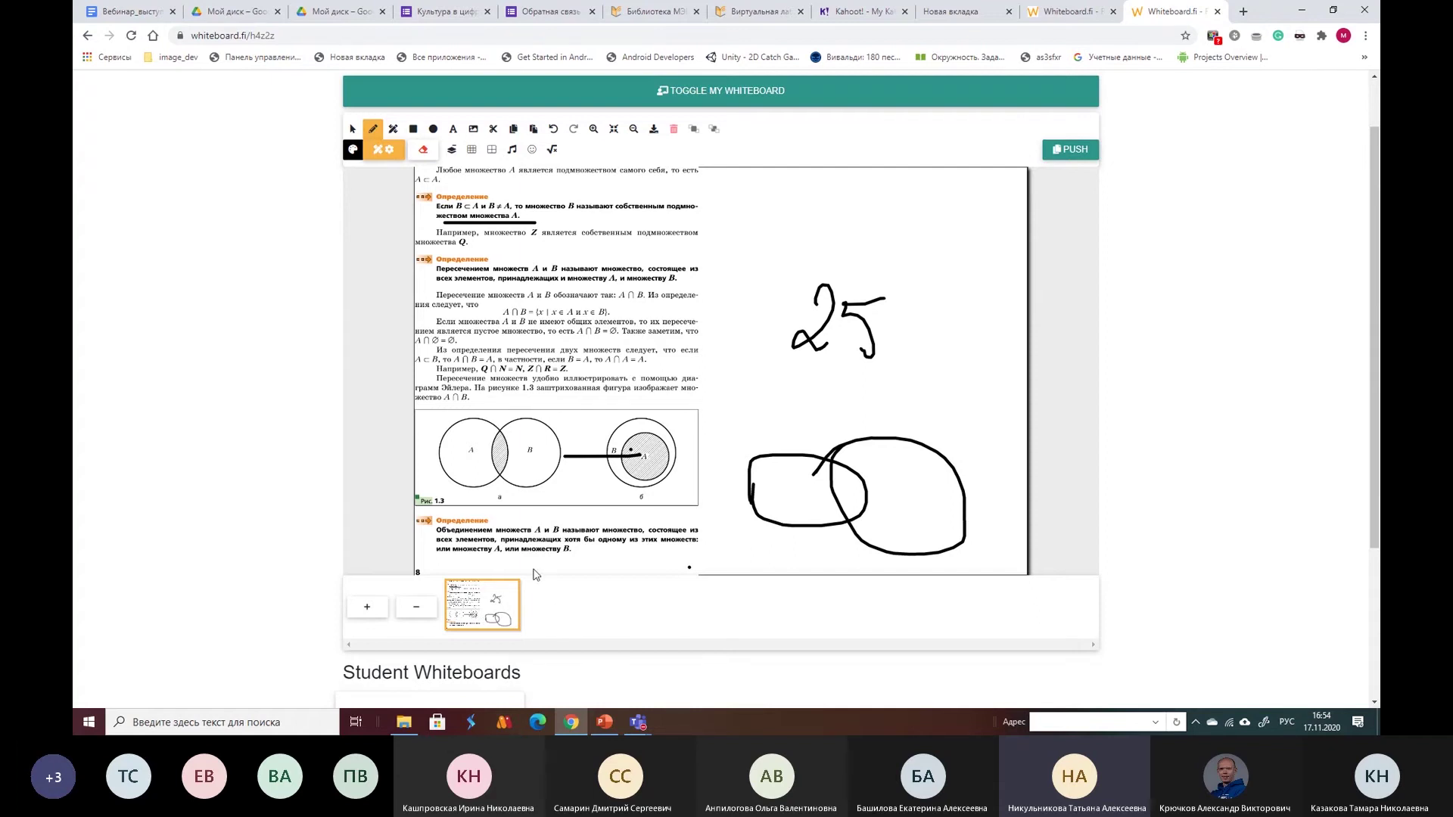
Push the current page only to the students.
click(1079, 158)
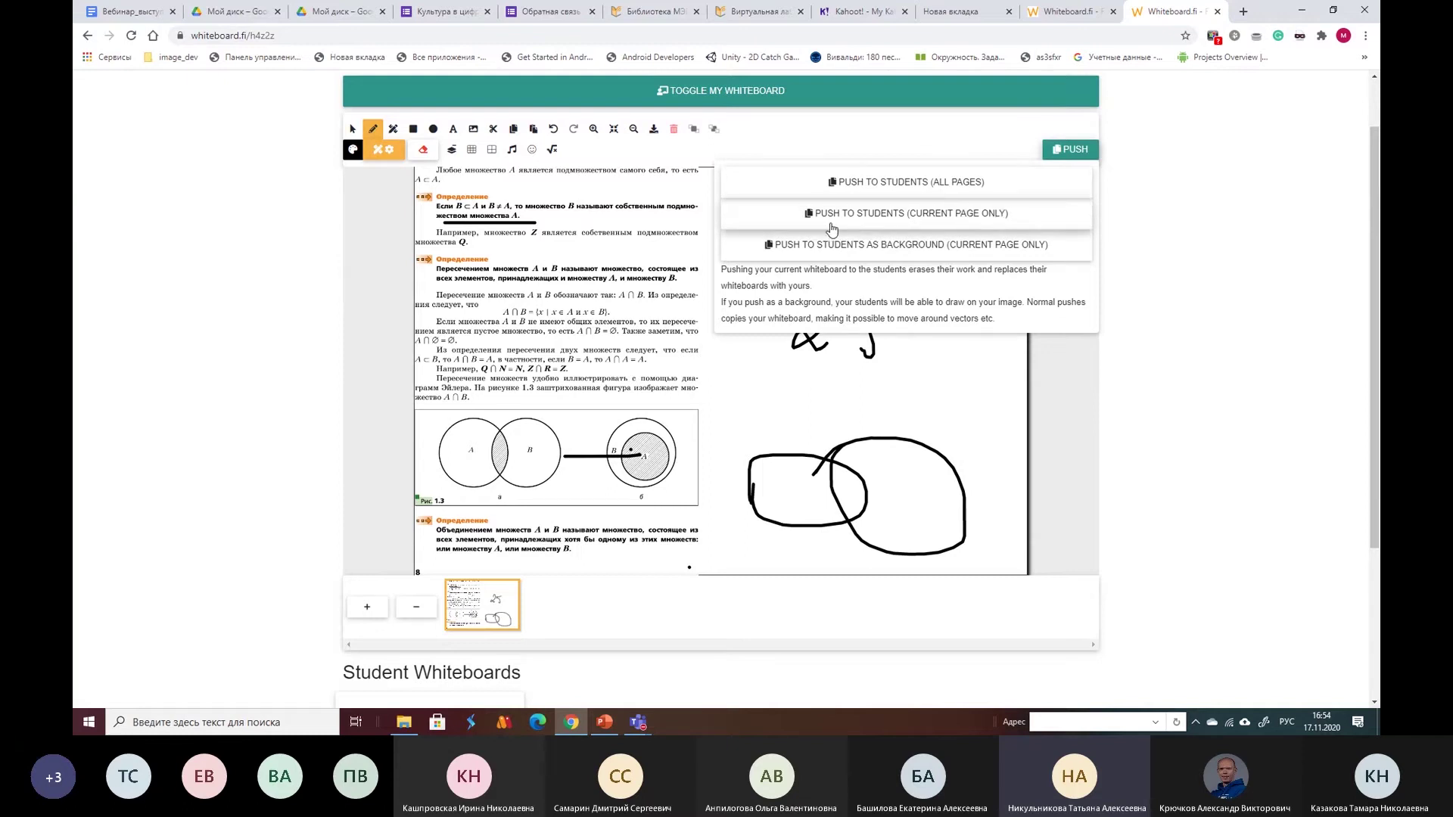
click(899, 216)
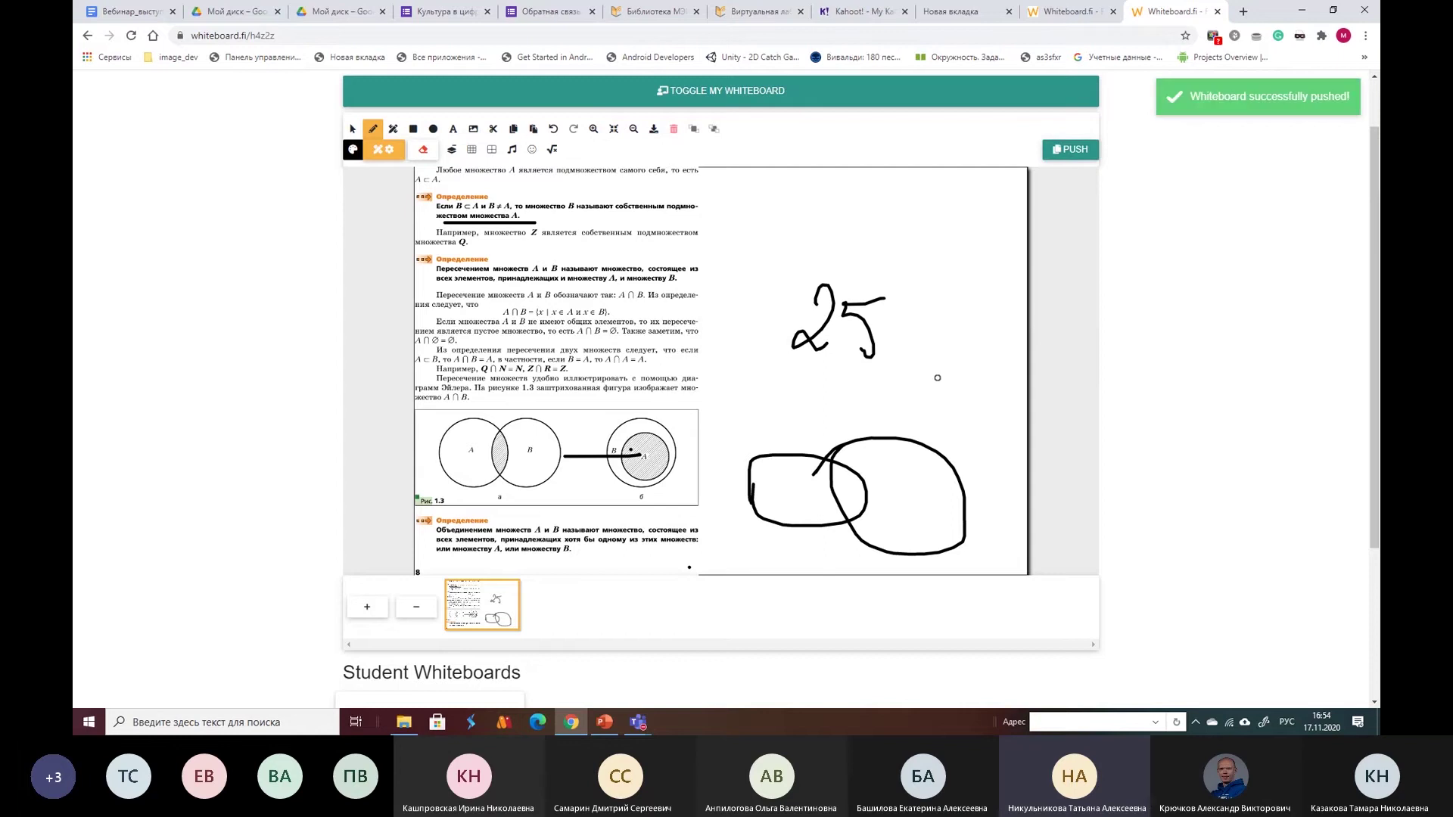
scroll(938, 376, down, 3)
Check the student's board shows the pushed page, then hide the teacher whiteboard.
click(443, 552)
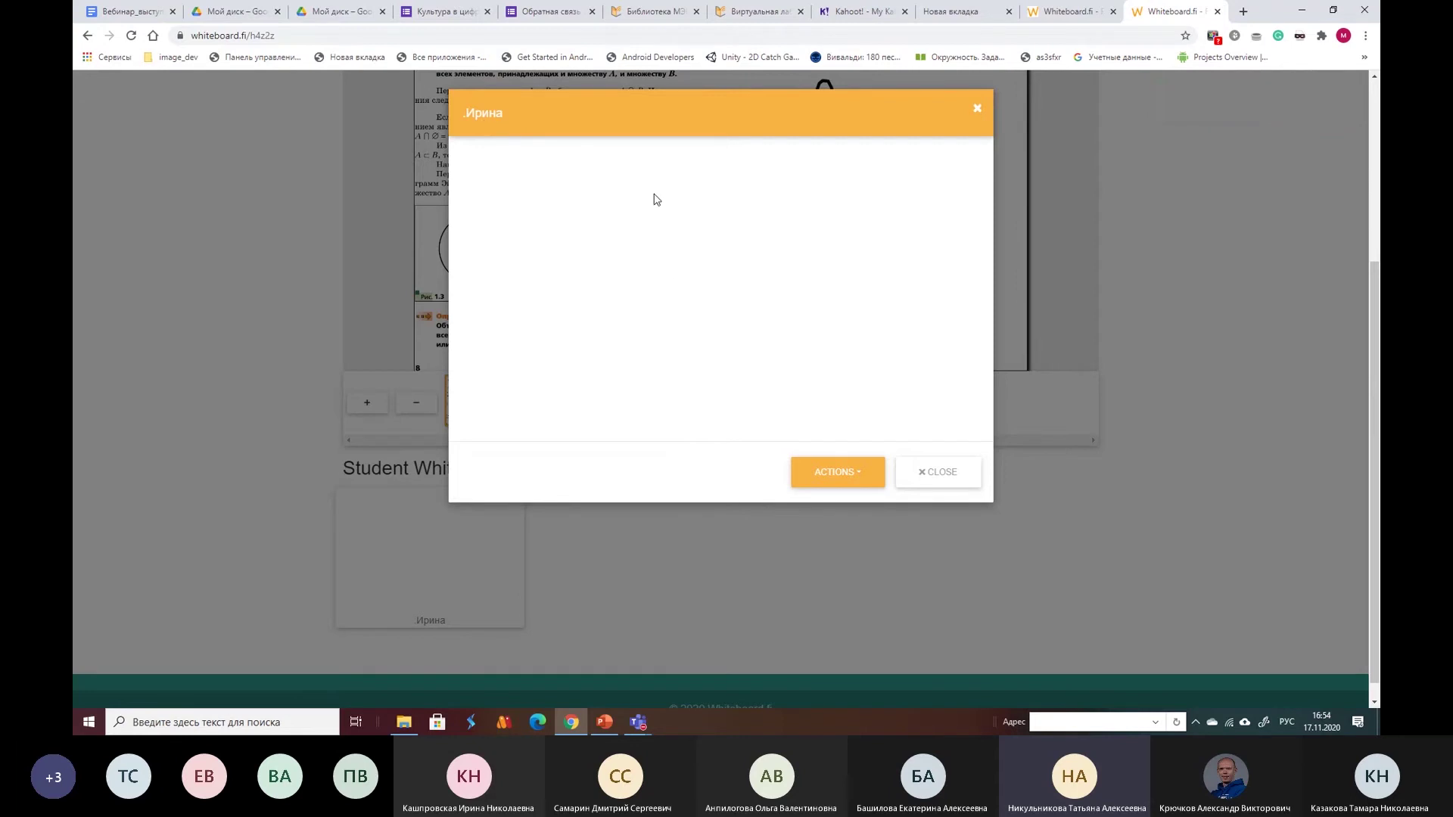
click(936, 485)
scroll(895, 477, up, 4)
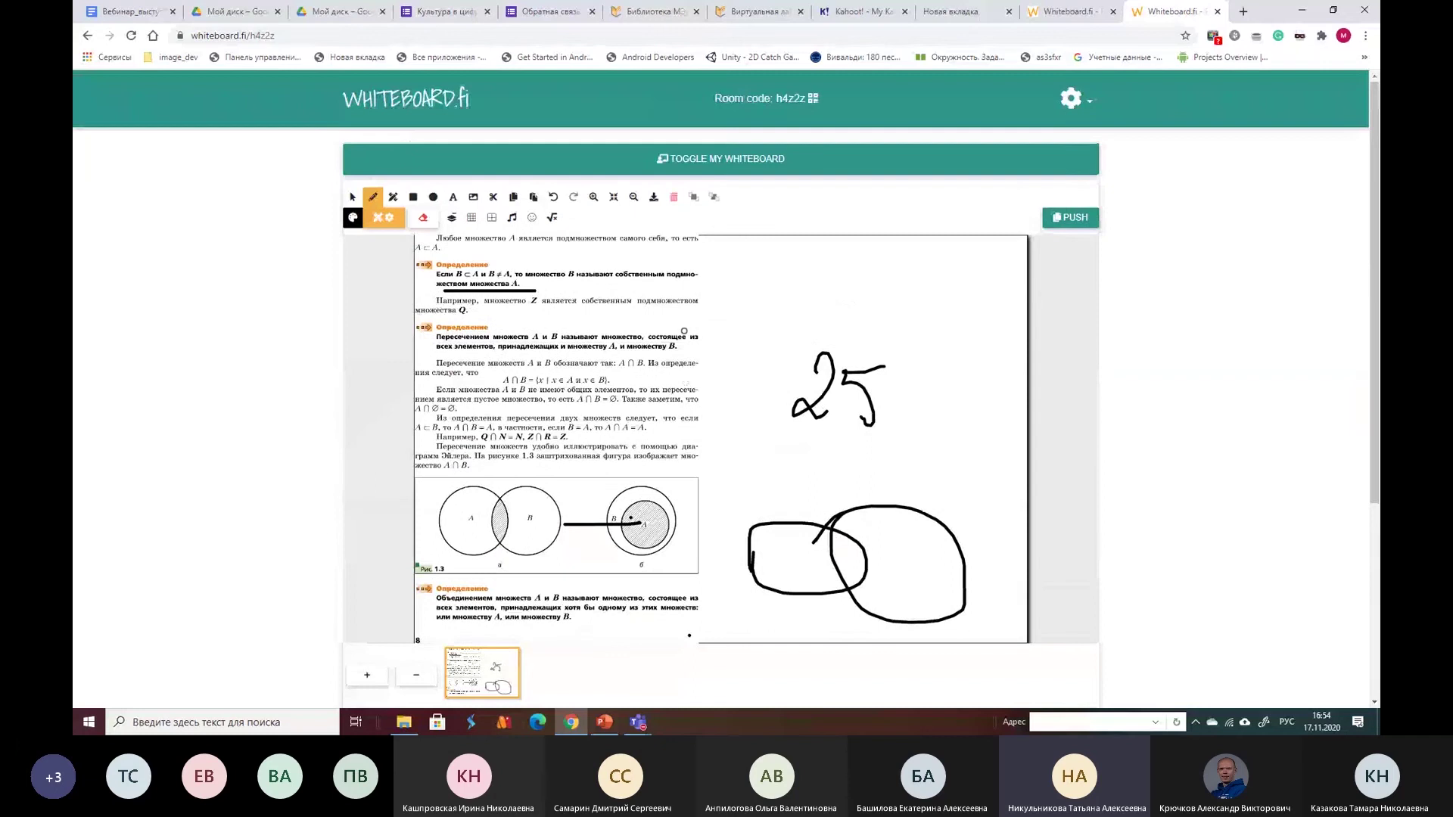
scroll(684, 331, down, 4)
scroll(668, 335, up, 4)
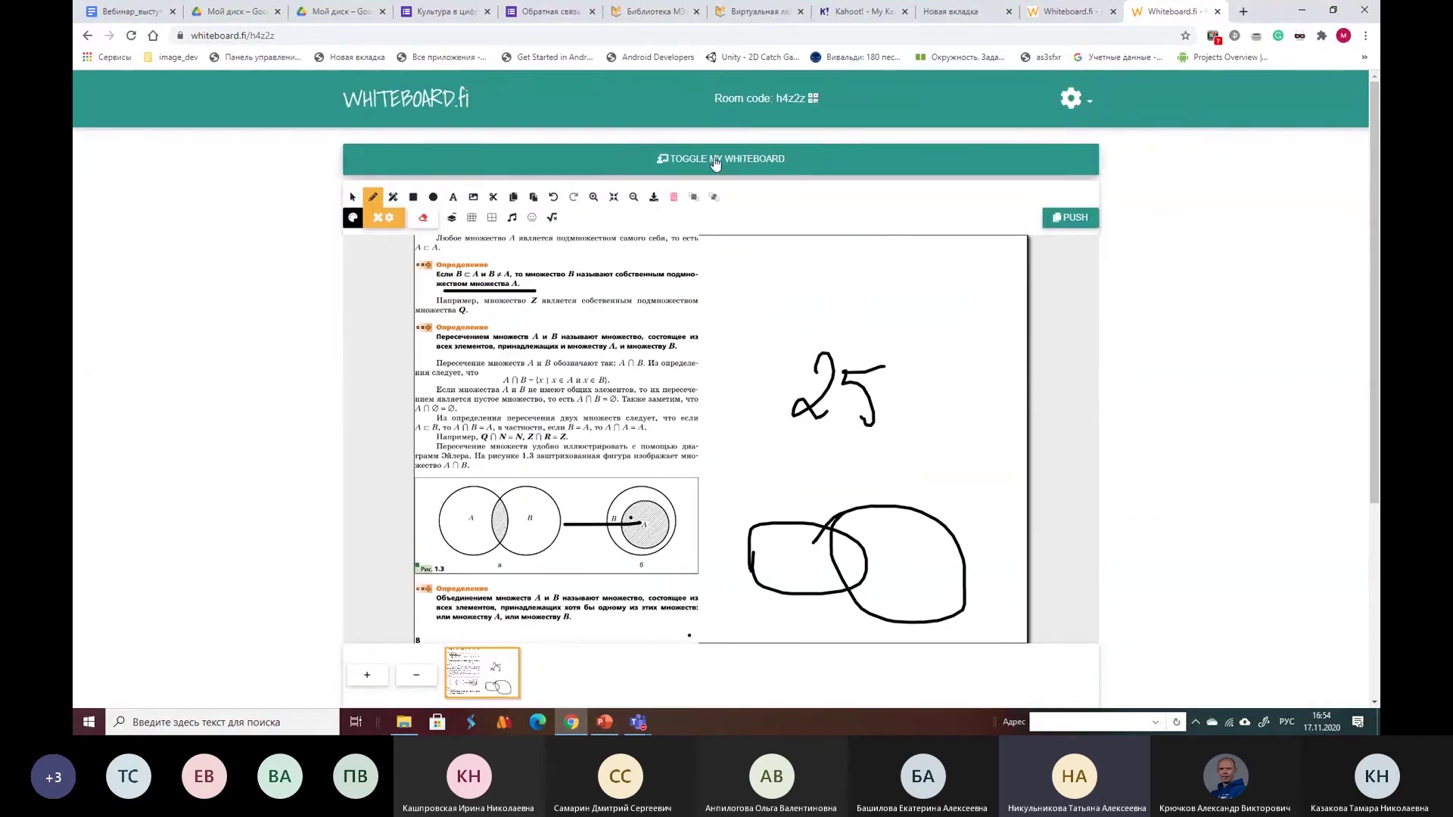
click(670, 161)
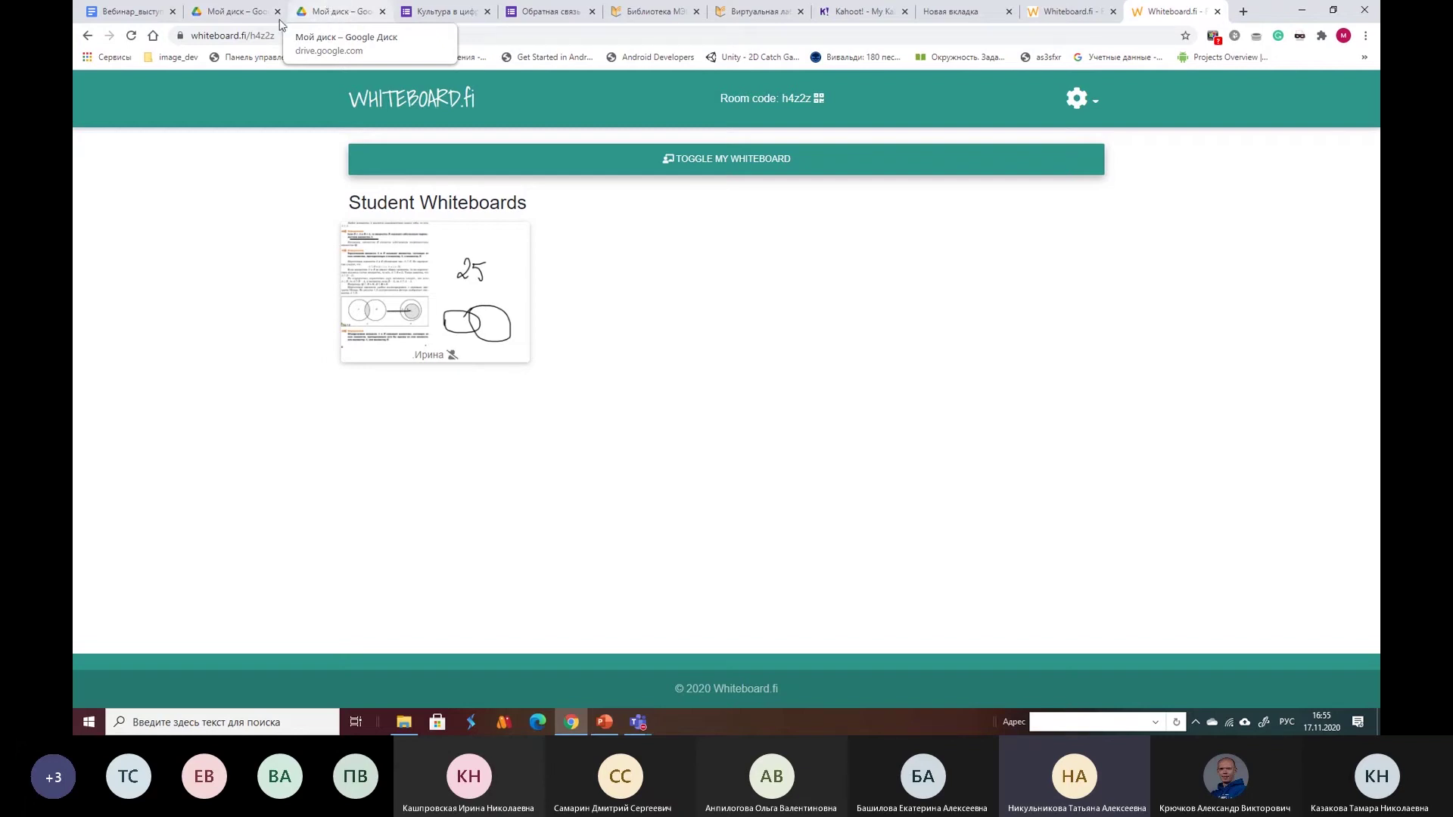
Open the untitled Jam file from Google Drive, then show presentation slide 10.
click(341, 17)
scroll(489, 530, down, 2)
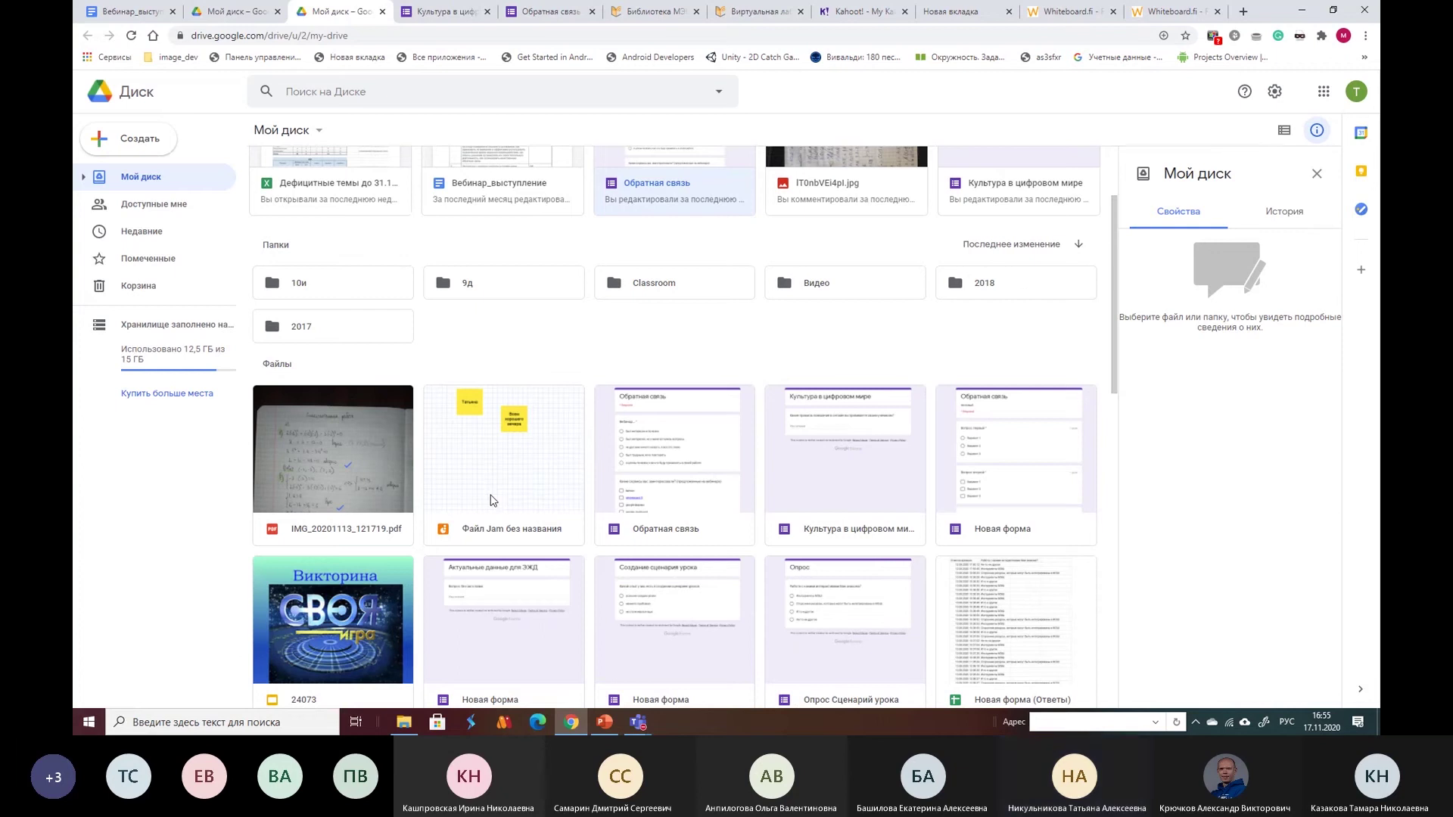
click(495, 498)
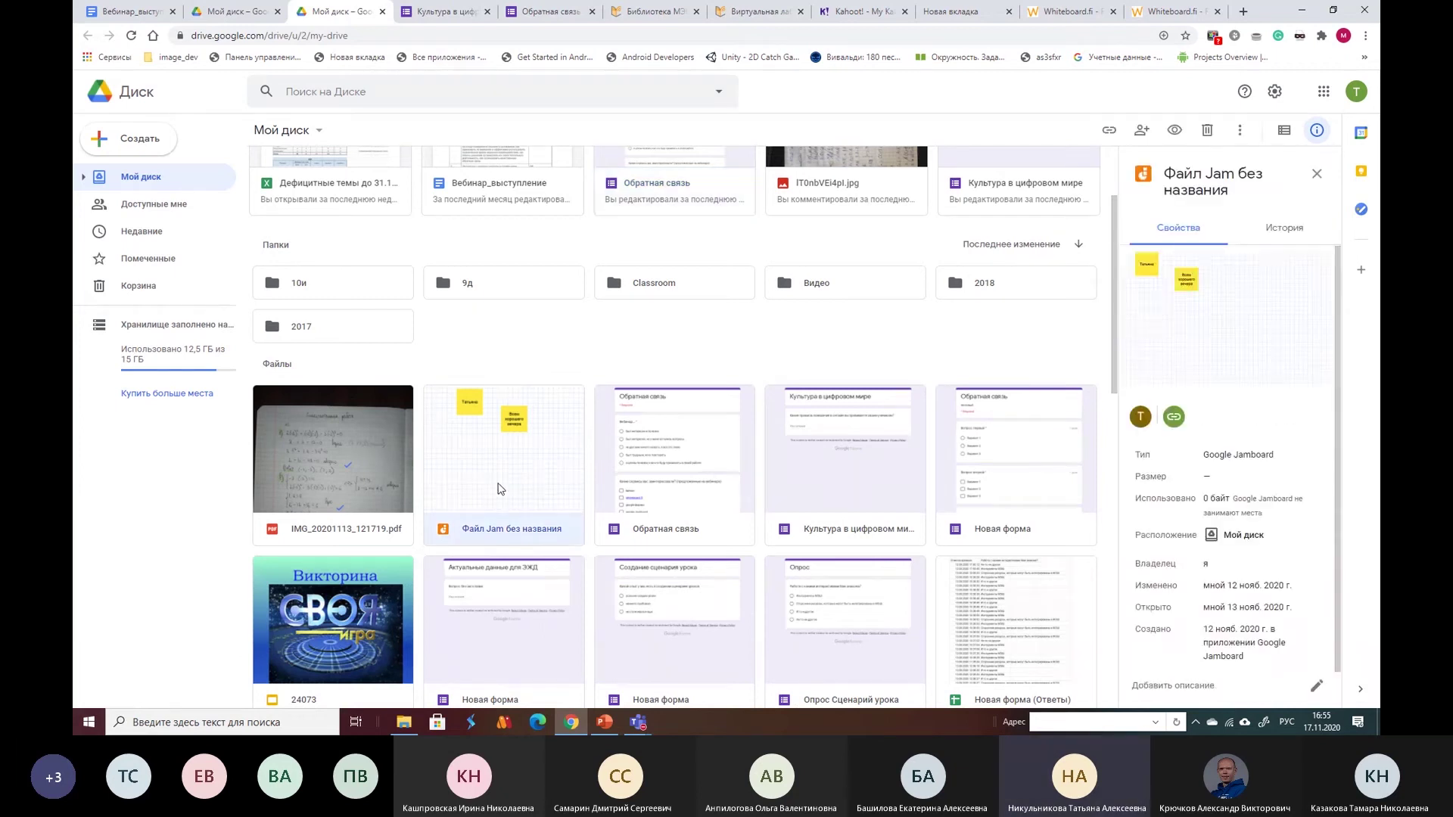
double_click(498, 488)
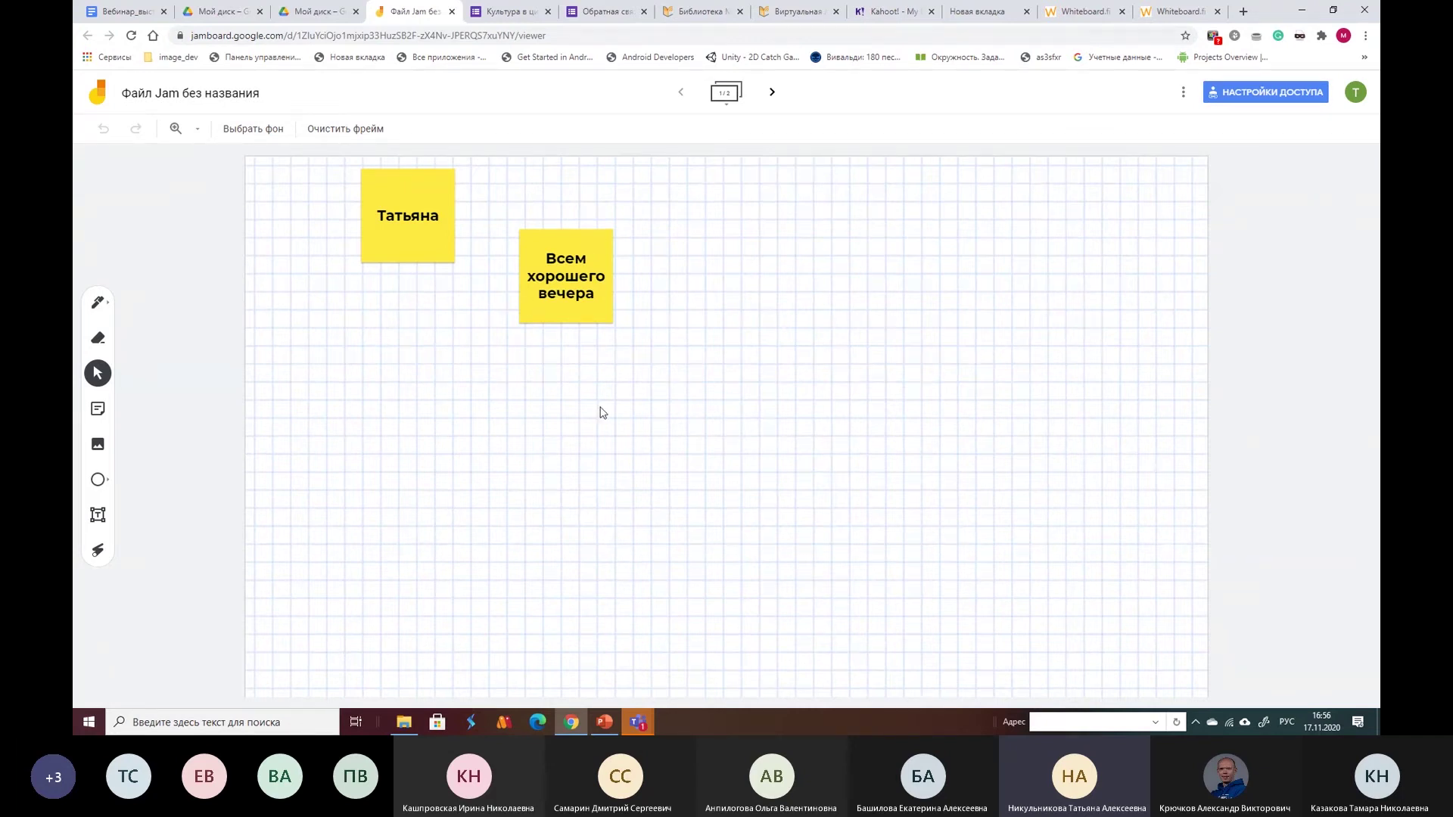
click(603, 724)
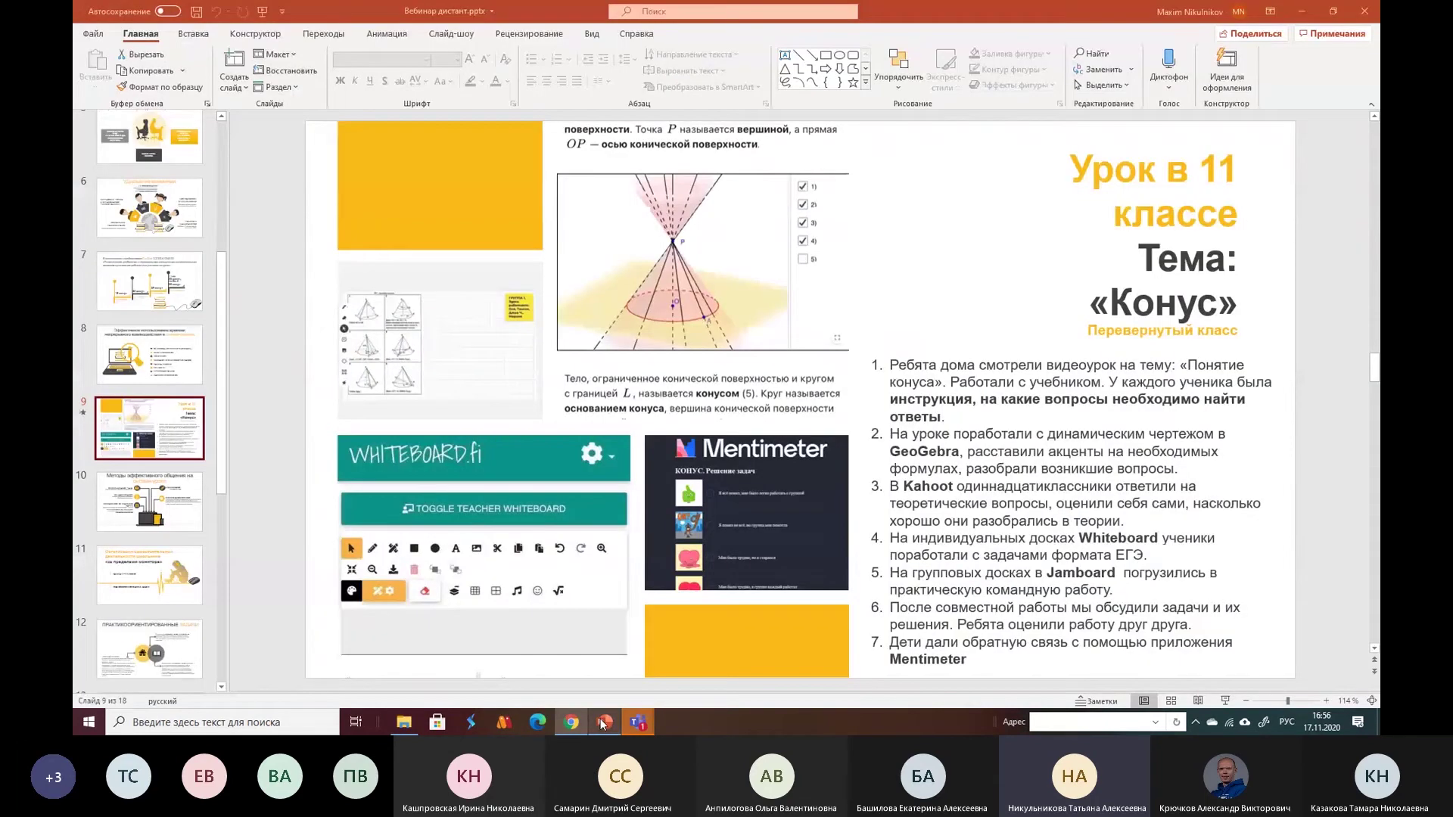
click(175, 521)
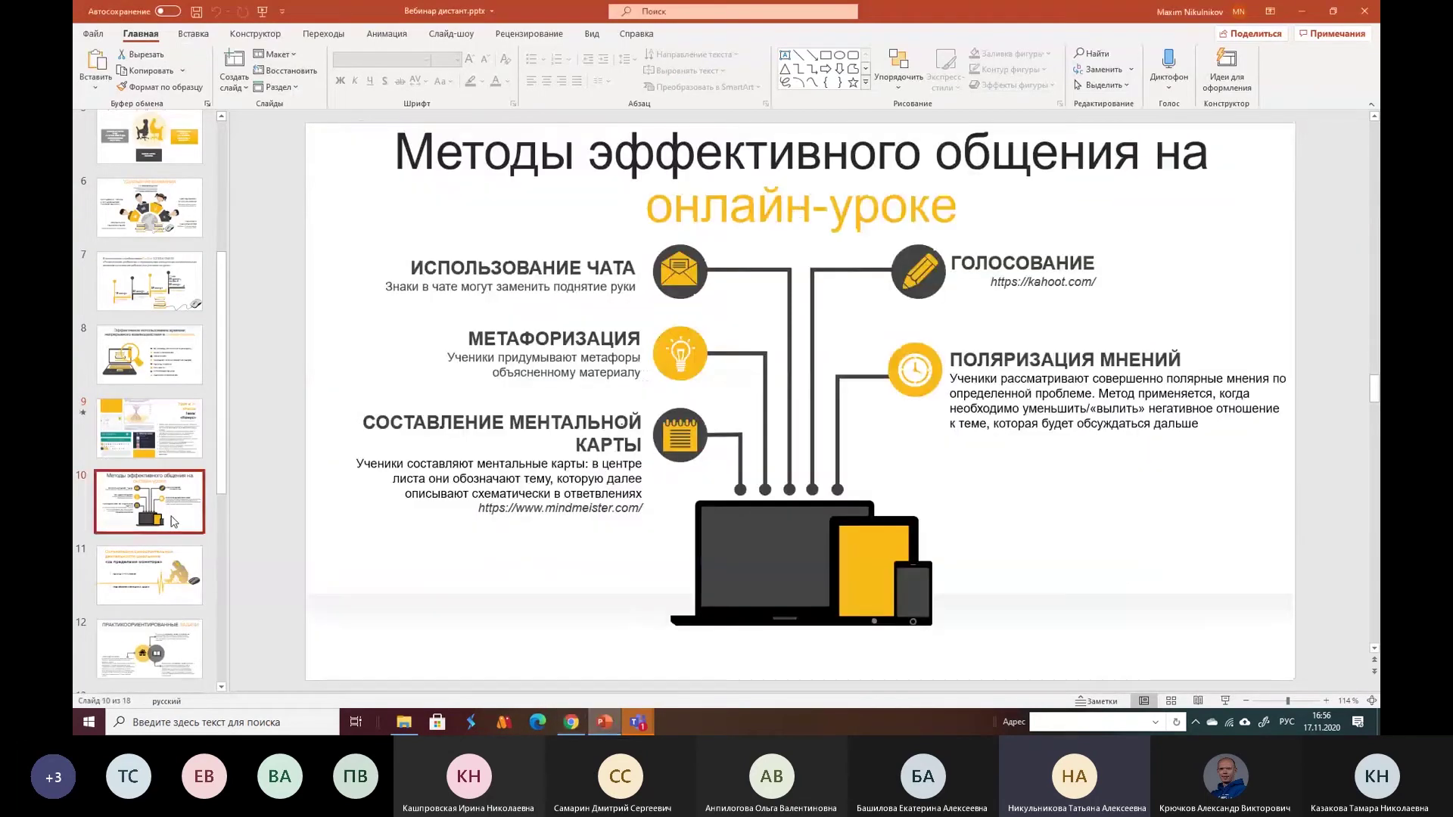
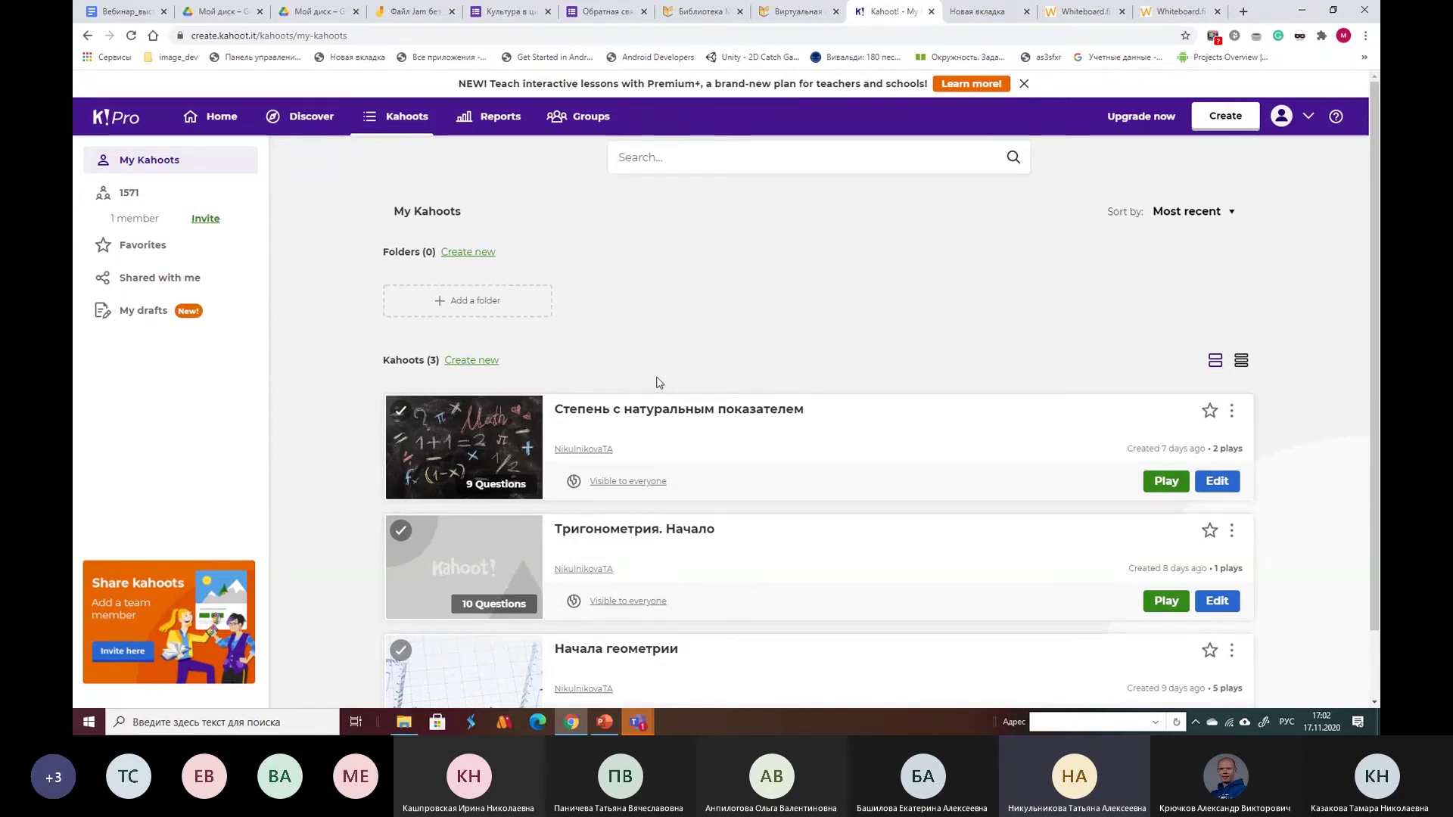
Choose Play on the Степень с натуральным показателем quiz and open a new browser tab.
scroll(682, 402, down, 1)
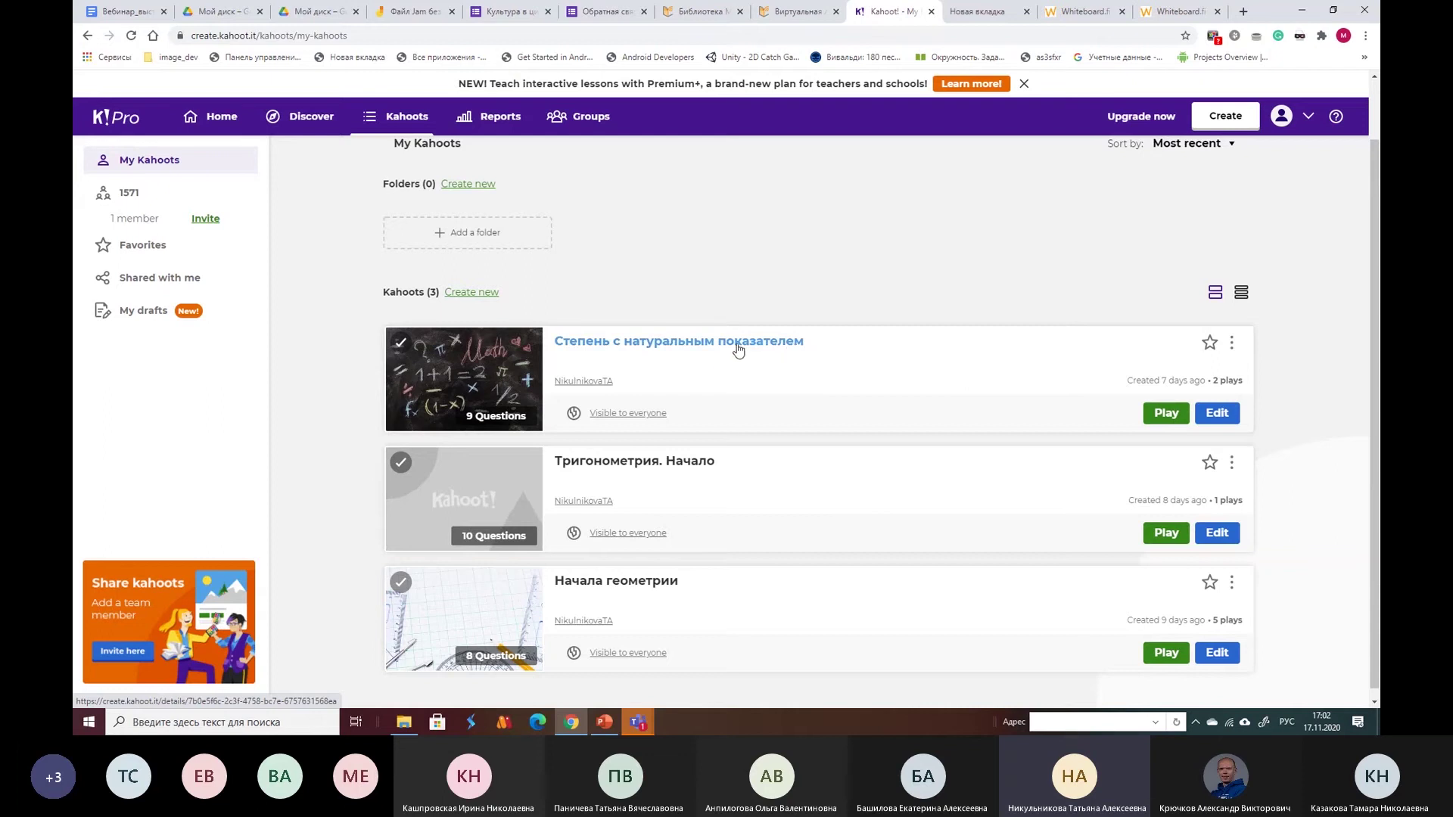
click(1169, 414)
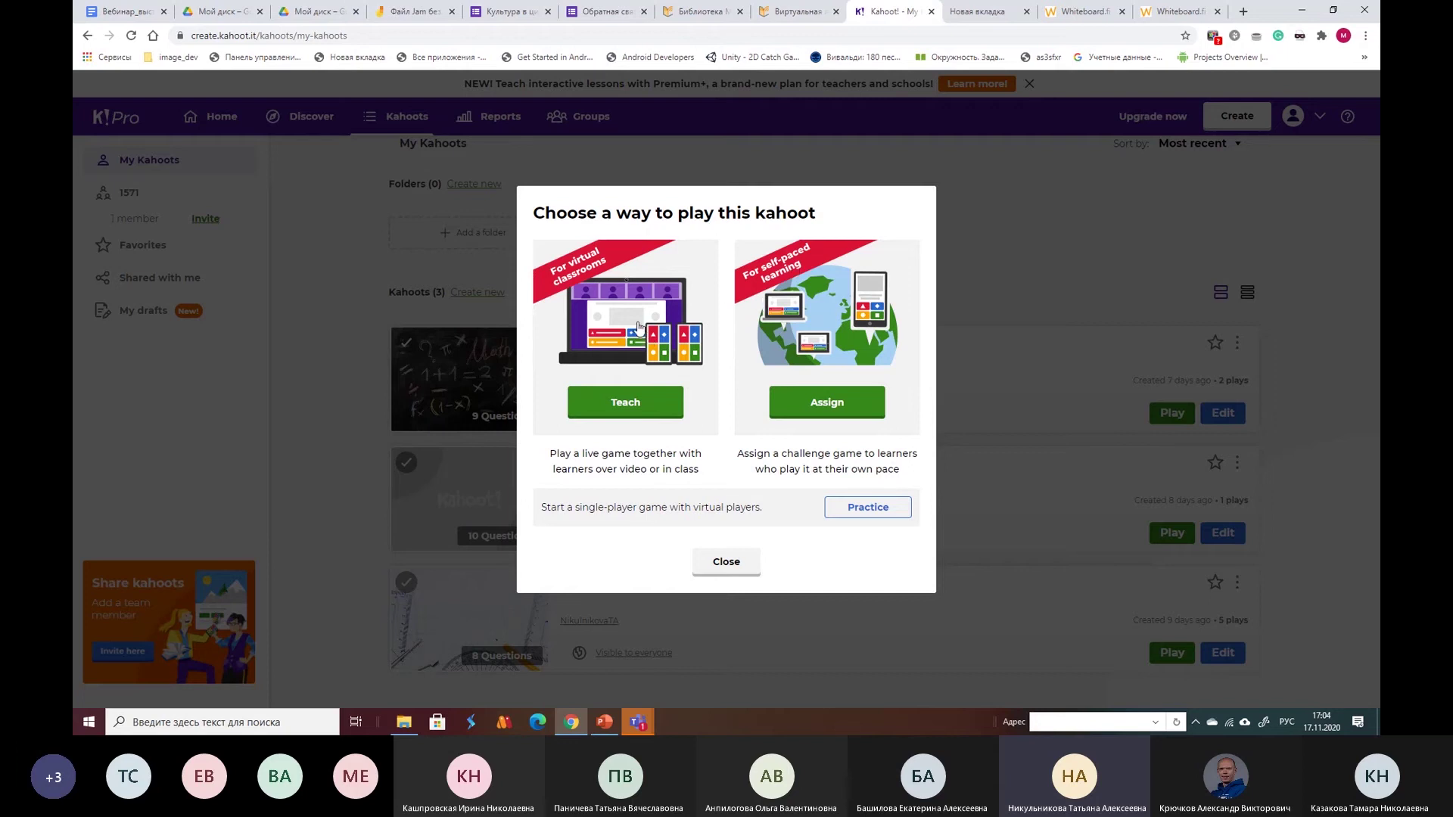
click(1242, 12)
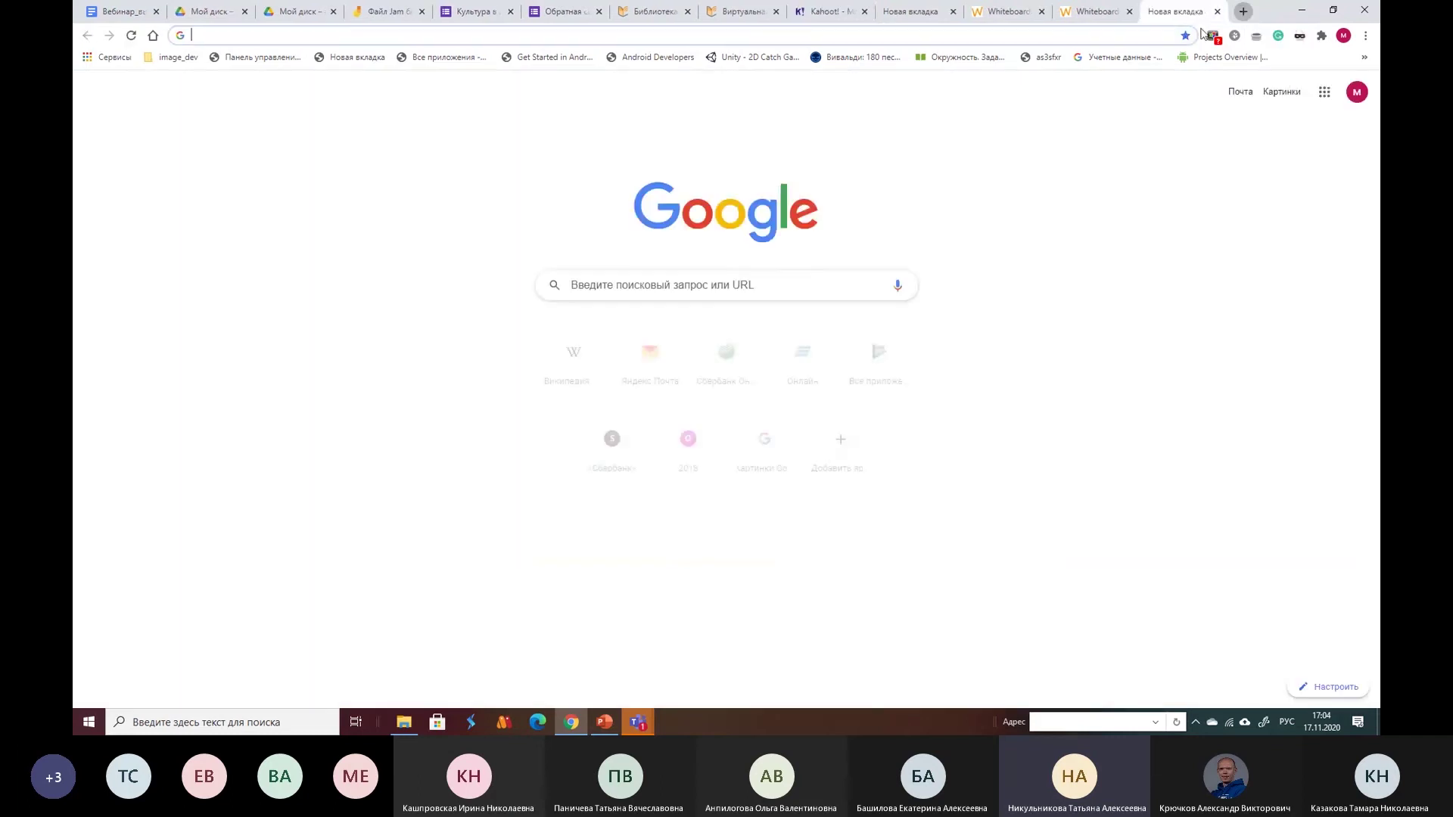
Load kahoot.it in the new tab, then switch to the Whiteboard.fi room.
click(911, 33)
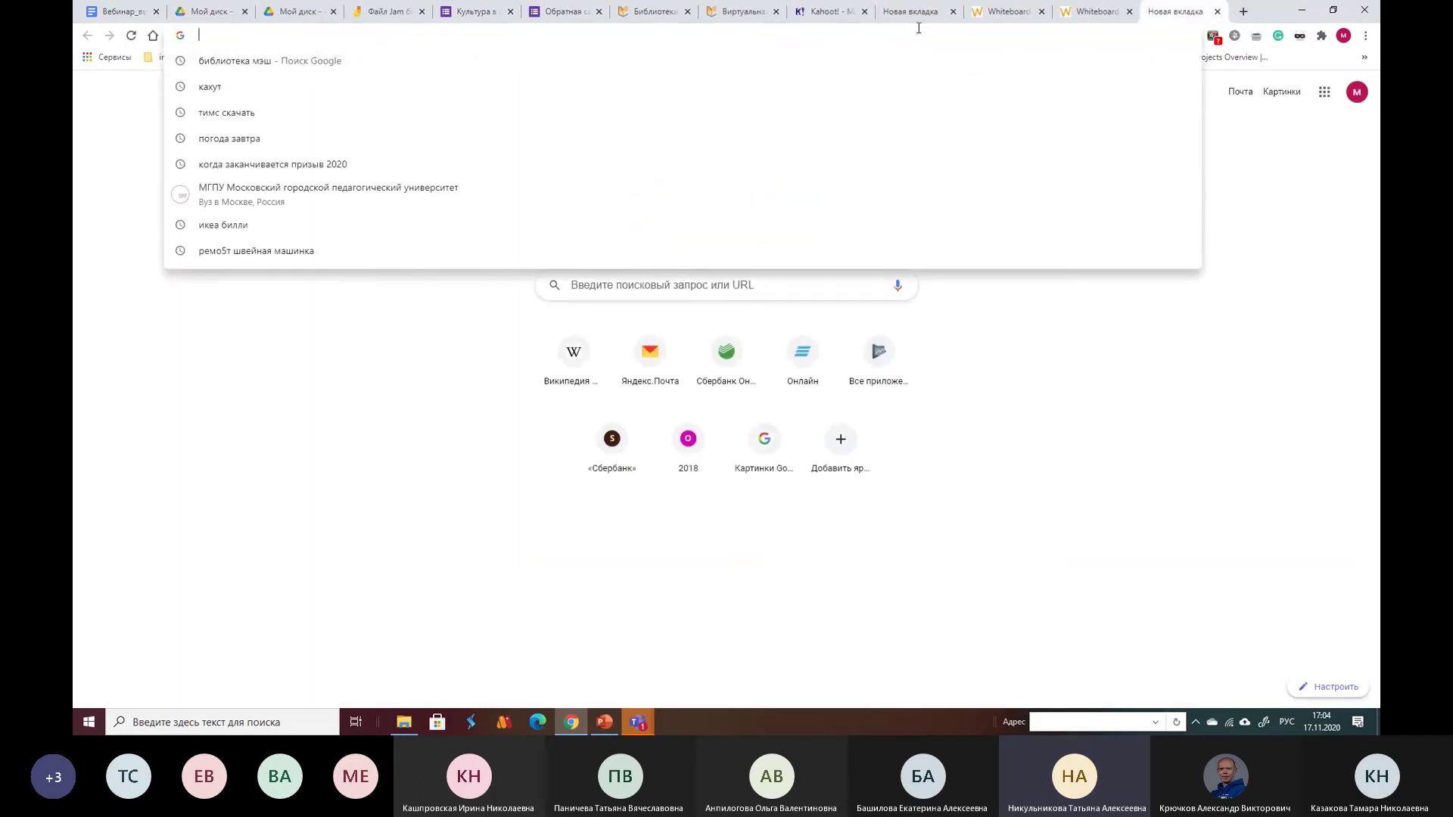
key(alt+shift)
text(k)
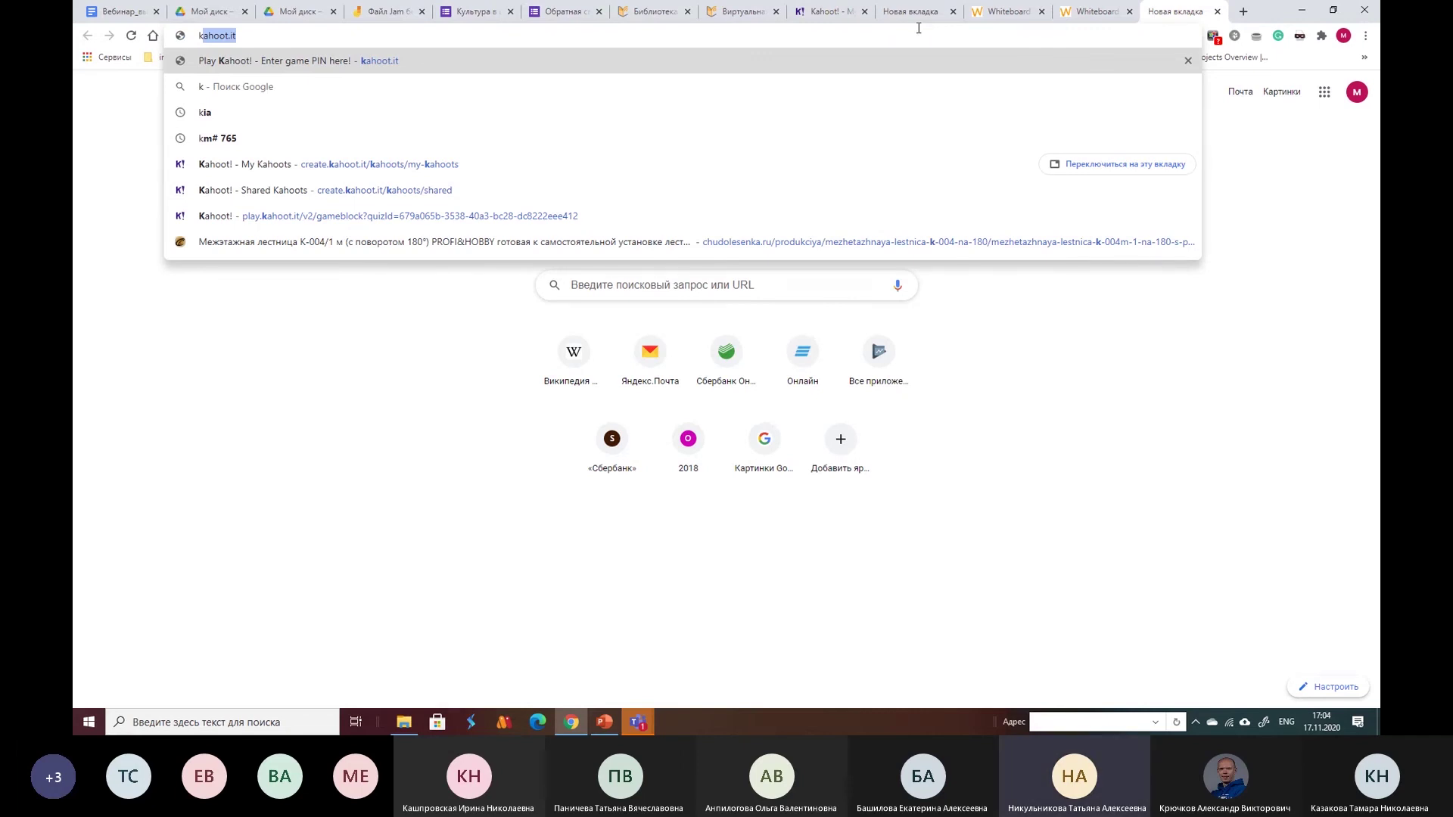
key(Return)
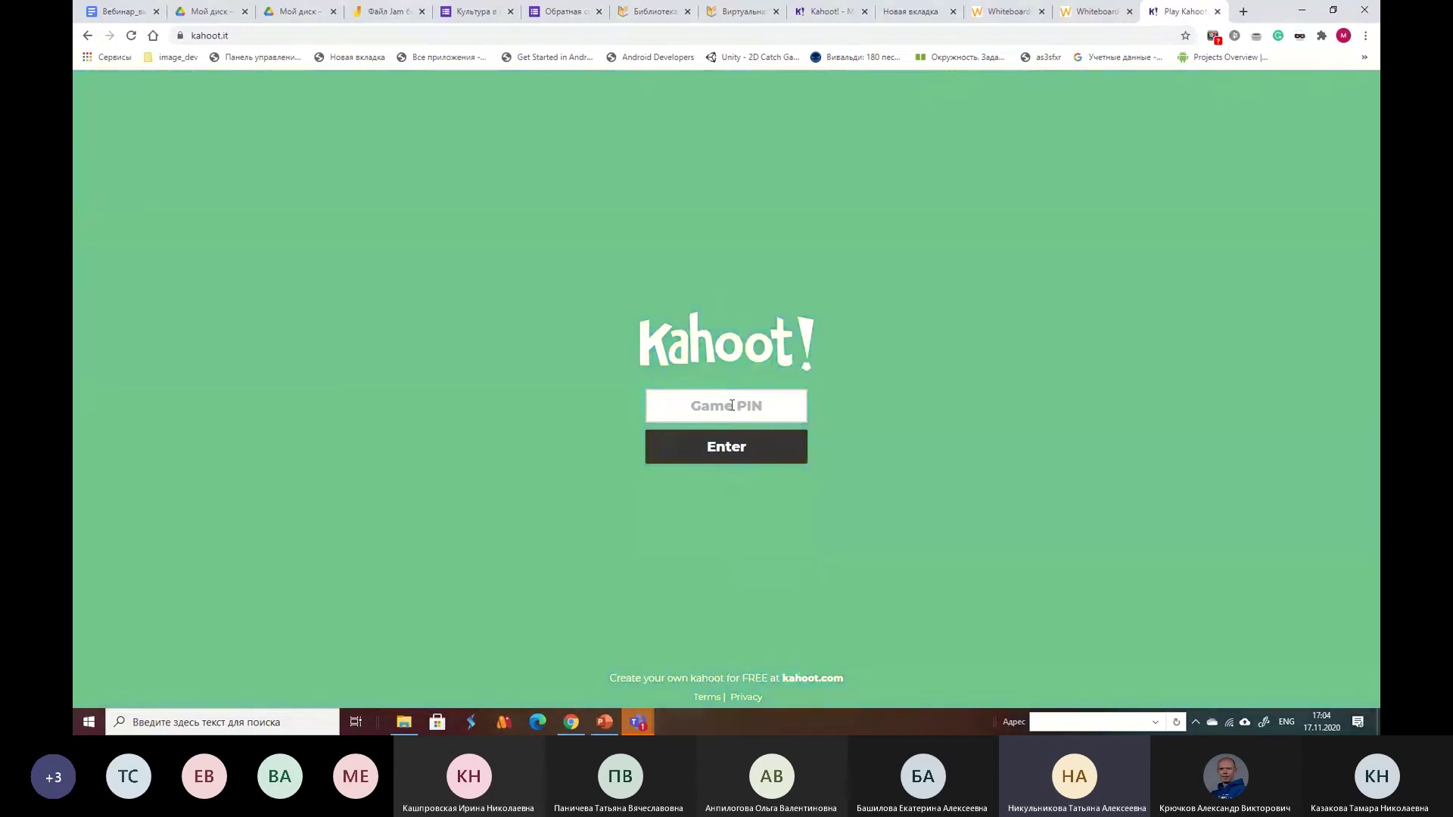
click(1075, 15)
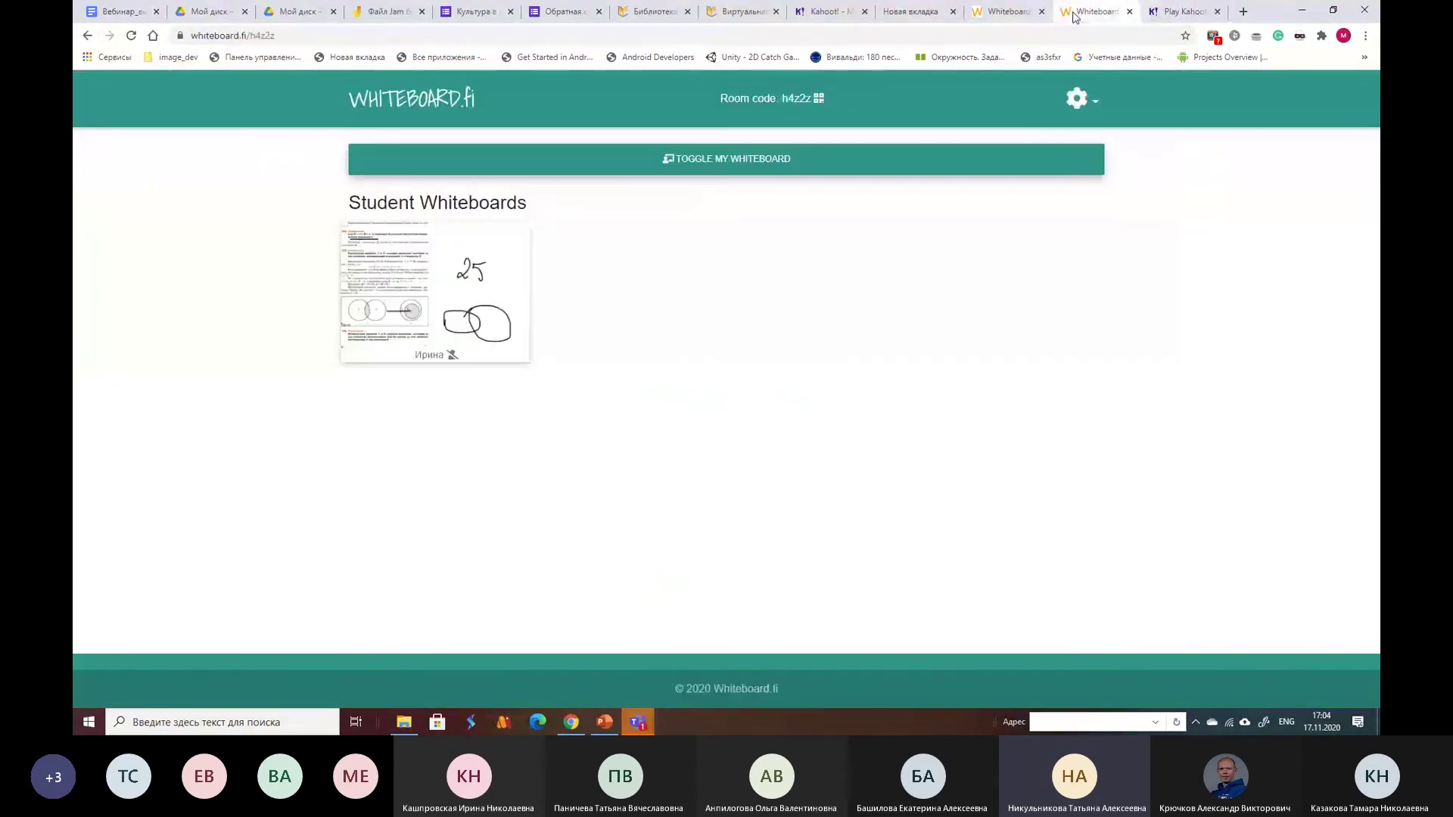
Return to the Kahoot! tab showing the quiz's play options.
click(835, 14)
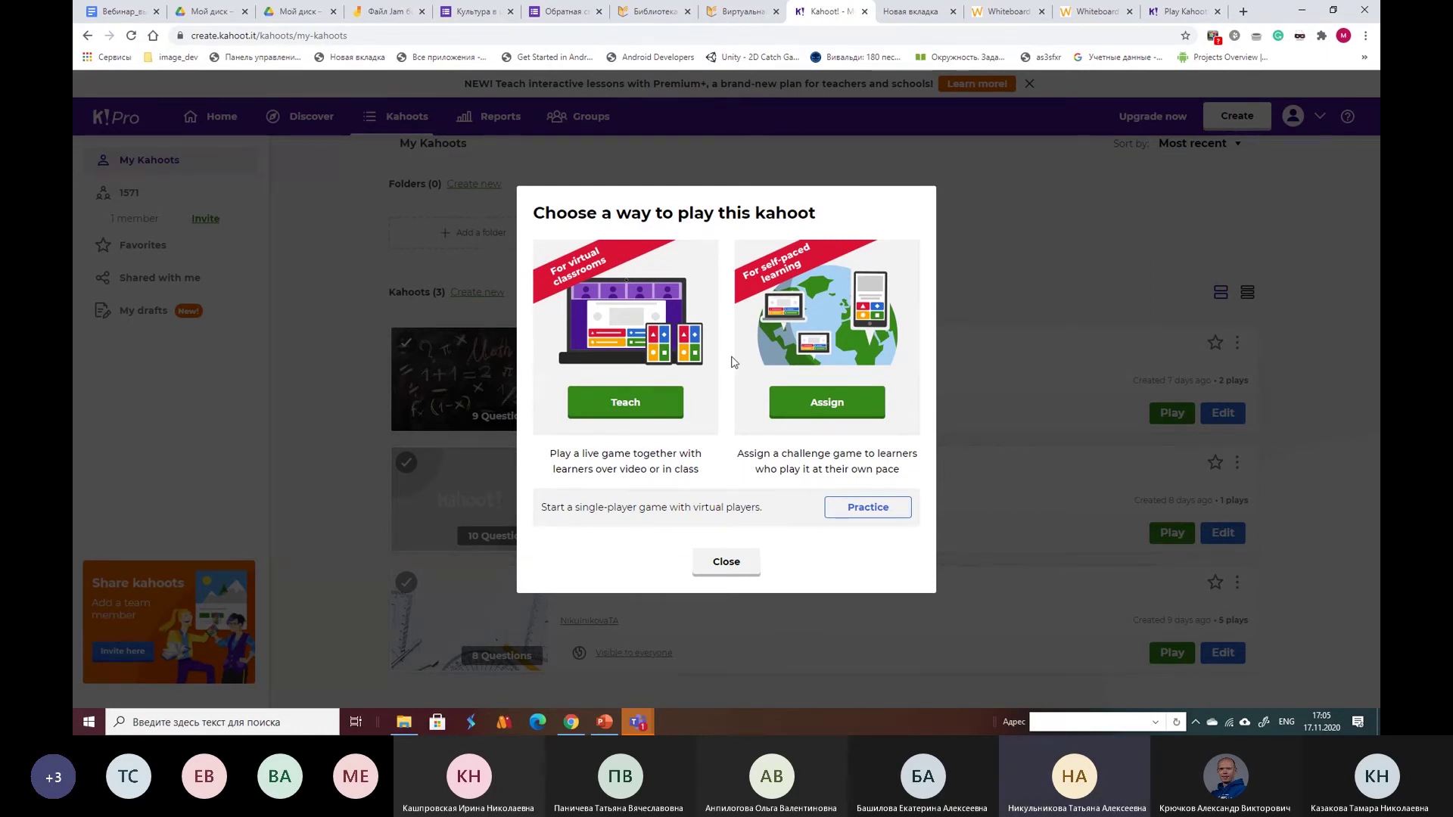
Host a live Classic game (PIN 499 8401), adjust lobby volume, and go to kahoot.it.
click(660, 418)
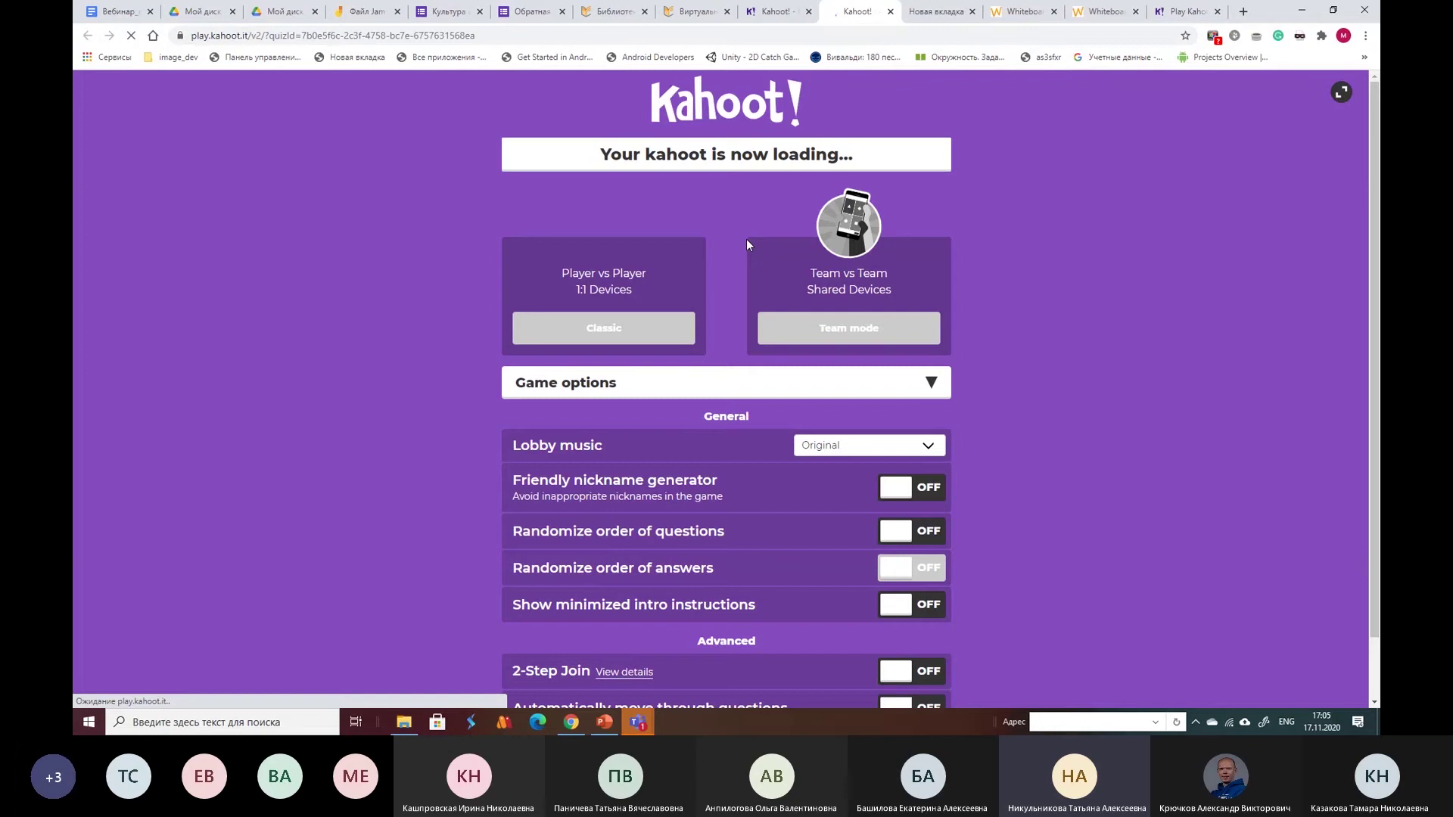
click(692, 328)
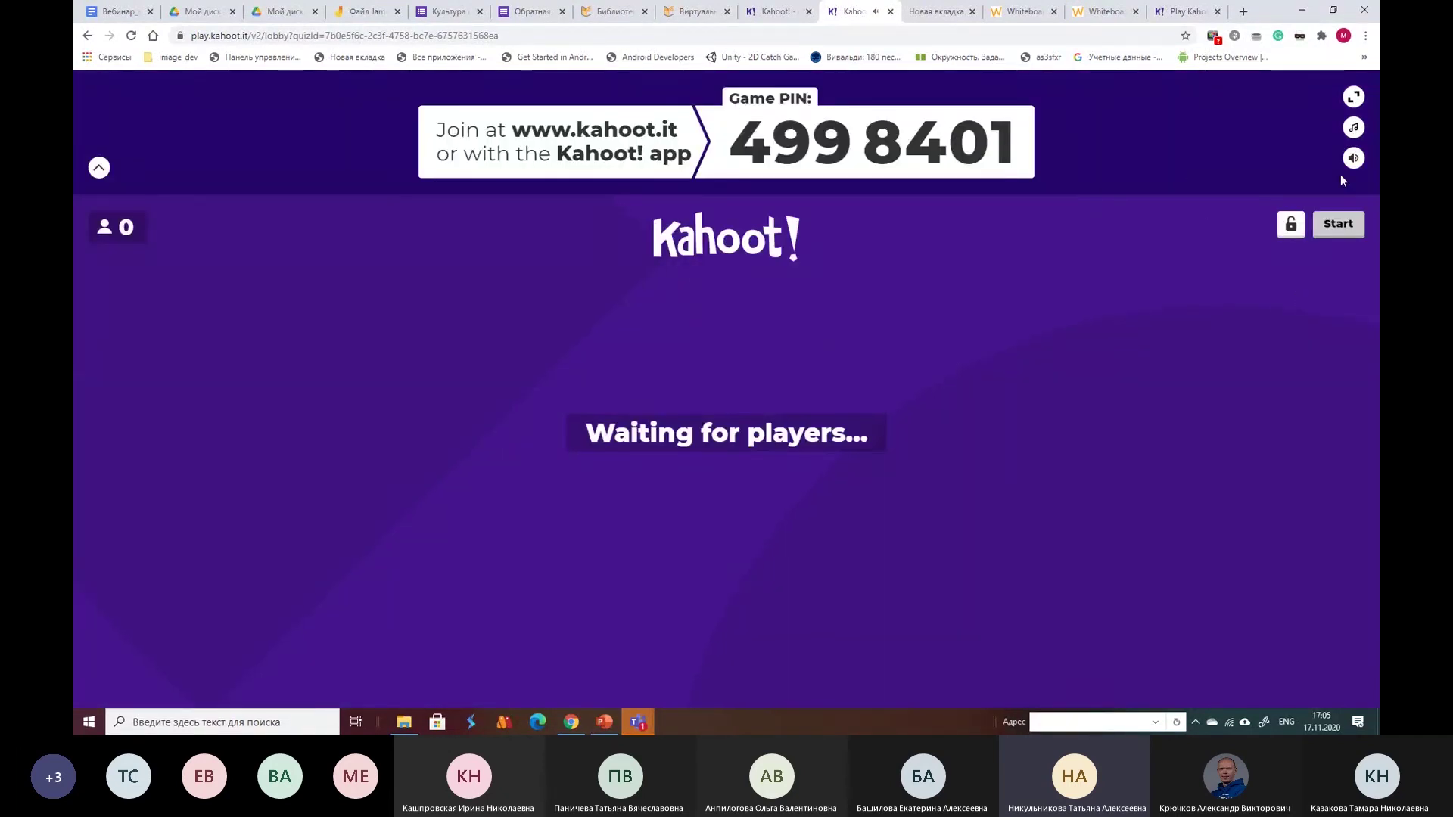
click(1286, 160)
click(1185, 12)
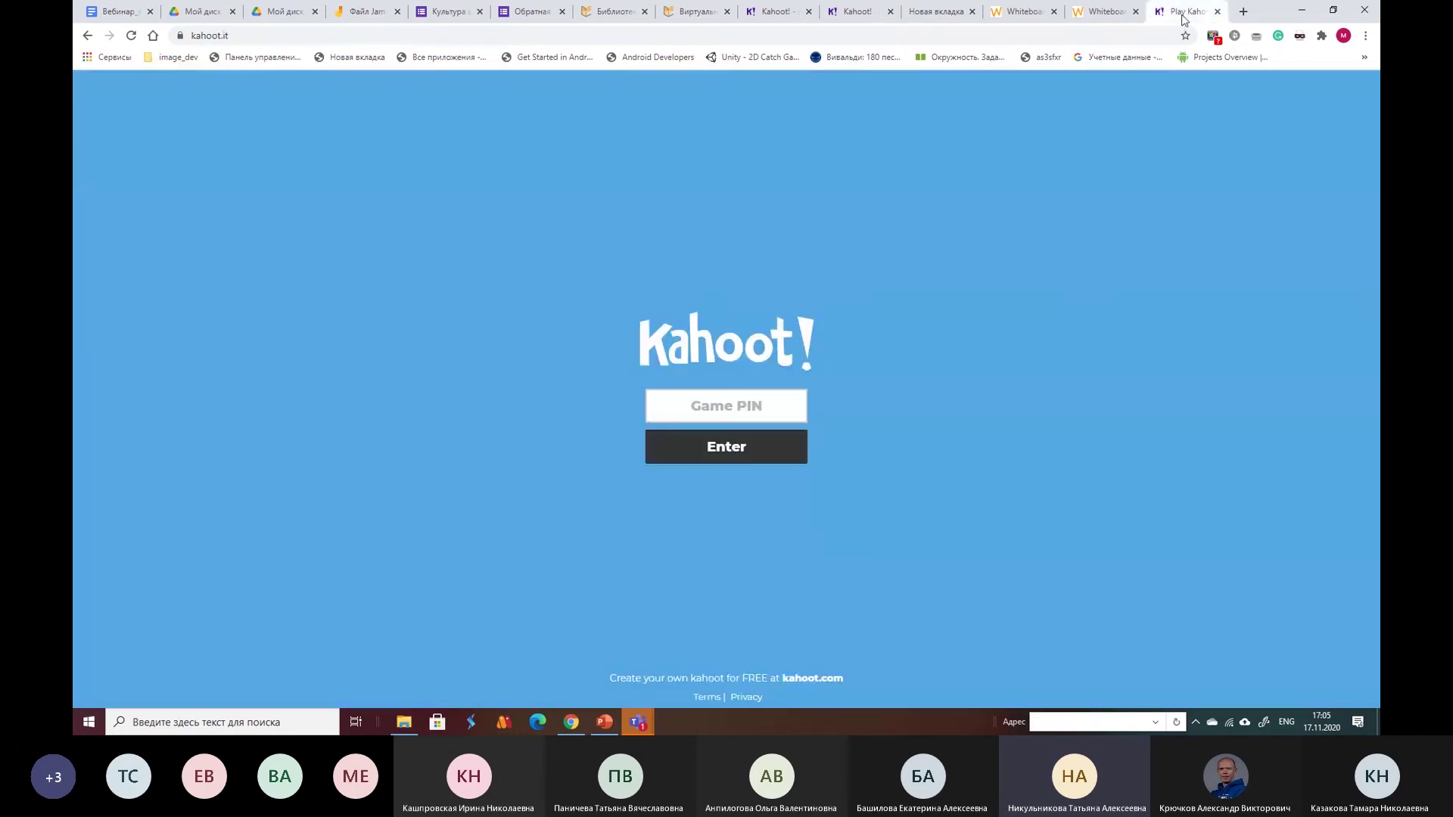
Enter Game PIN 499 8401 on kahoot.it, checking it against the host lobby.
click(751, 414)
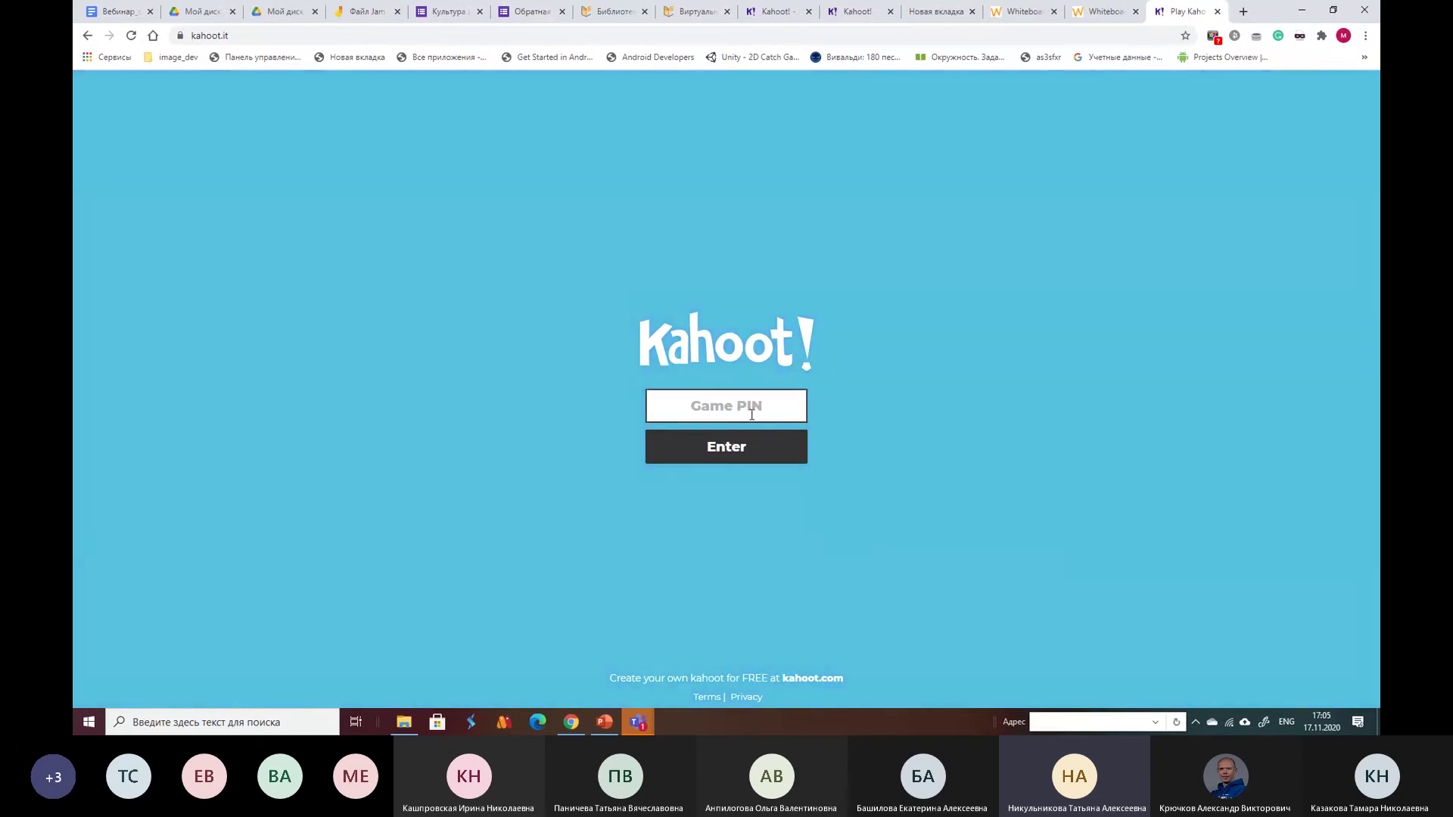
text(499)
click(1102, 11)
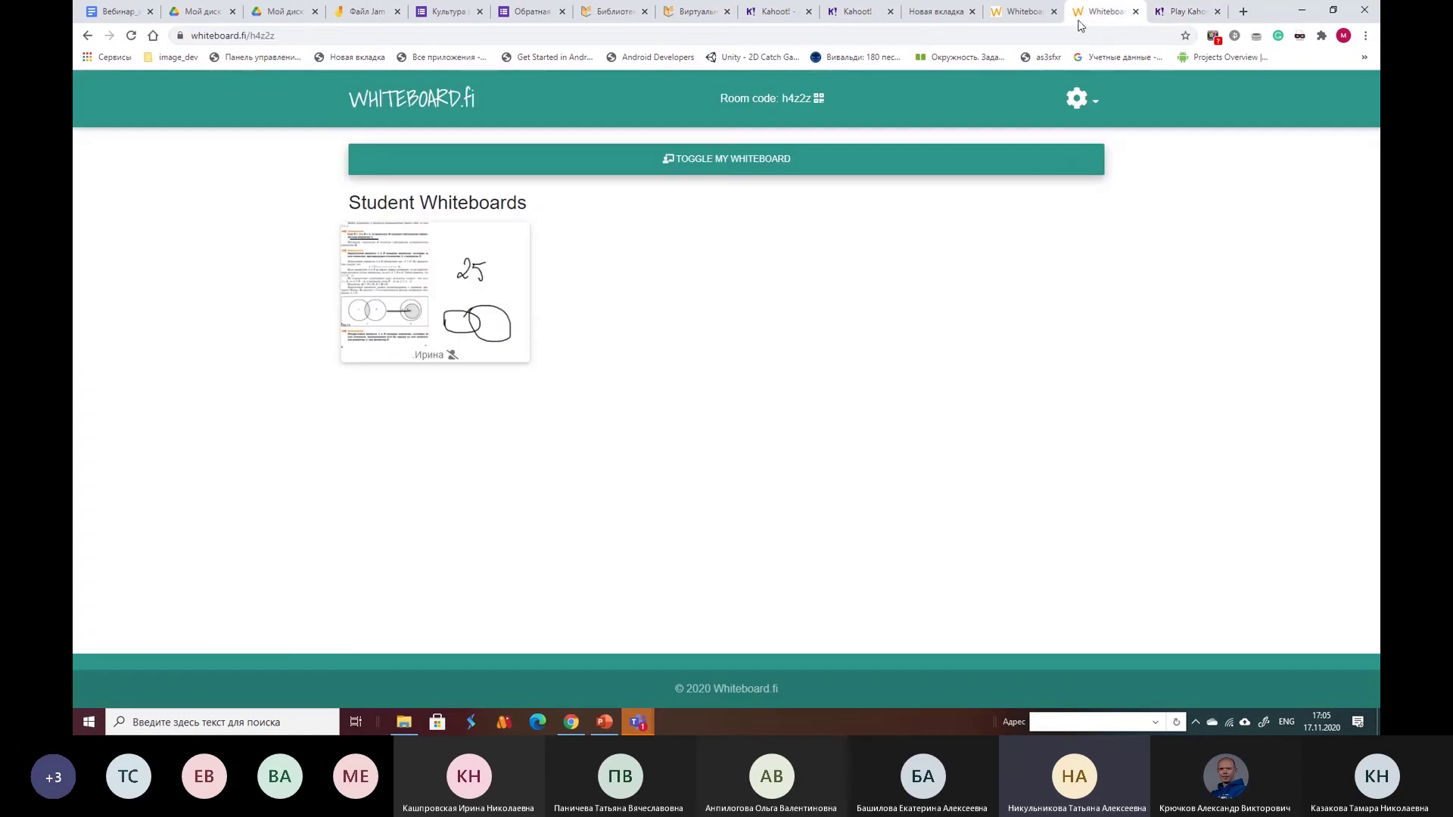
click(779, 17)
click(857, 11)
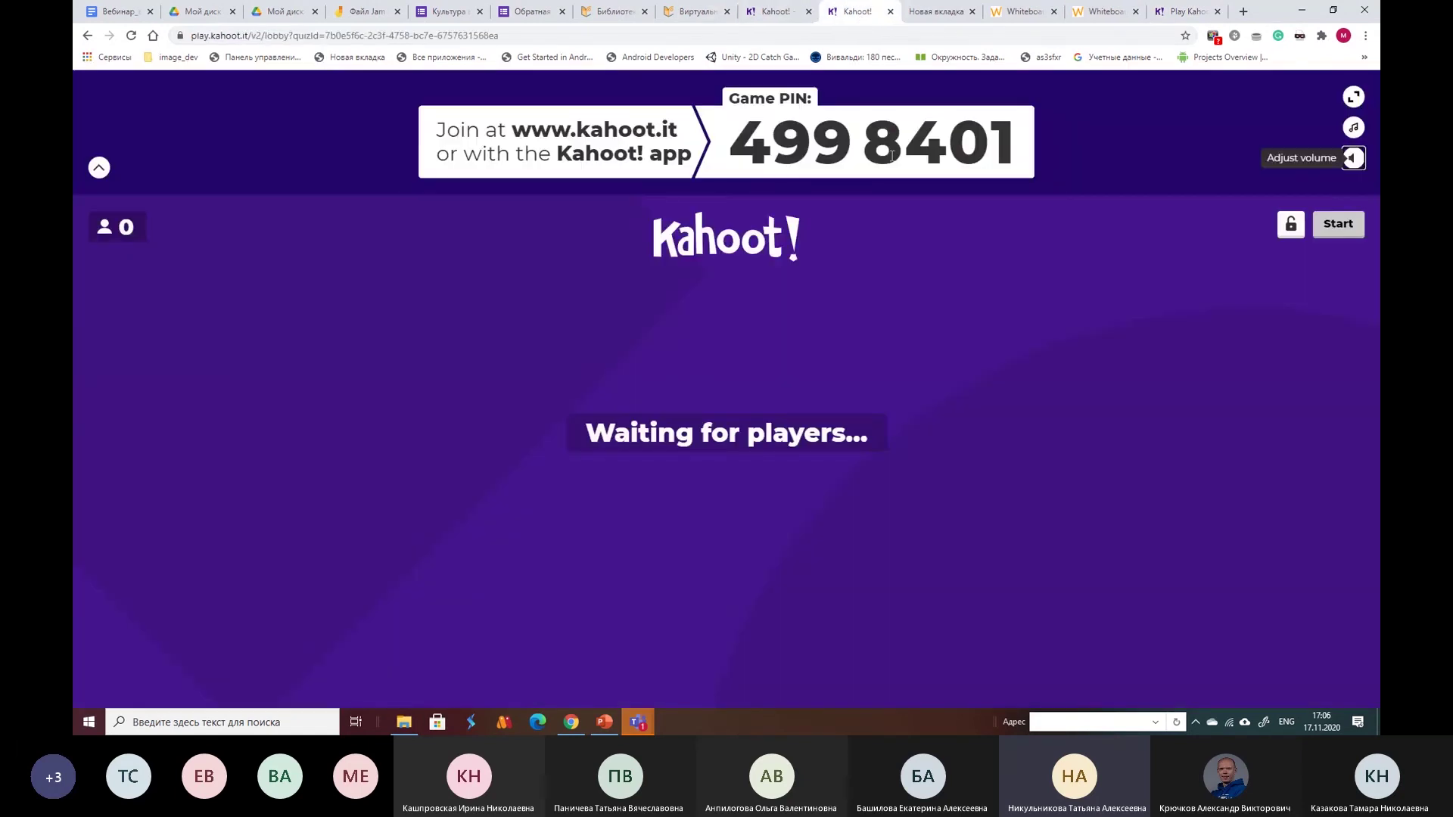
click(1188, 11)
click(764, 406)
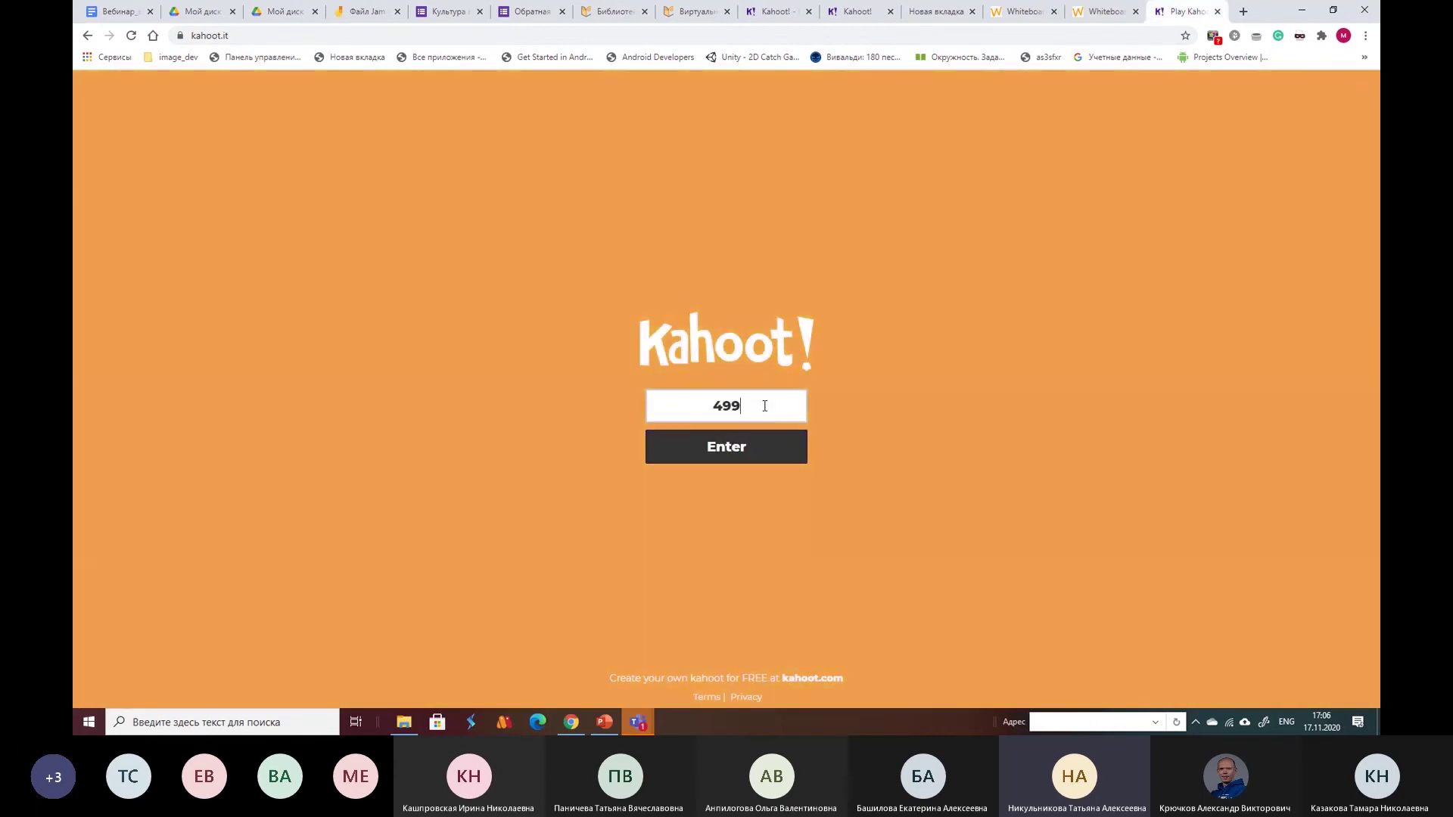
text(84)
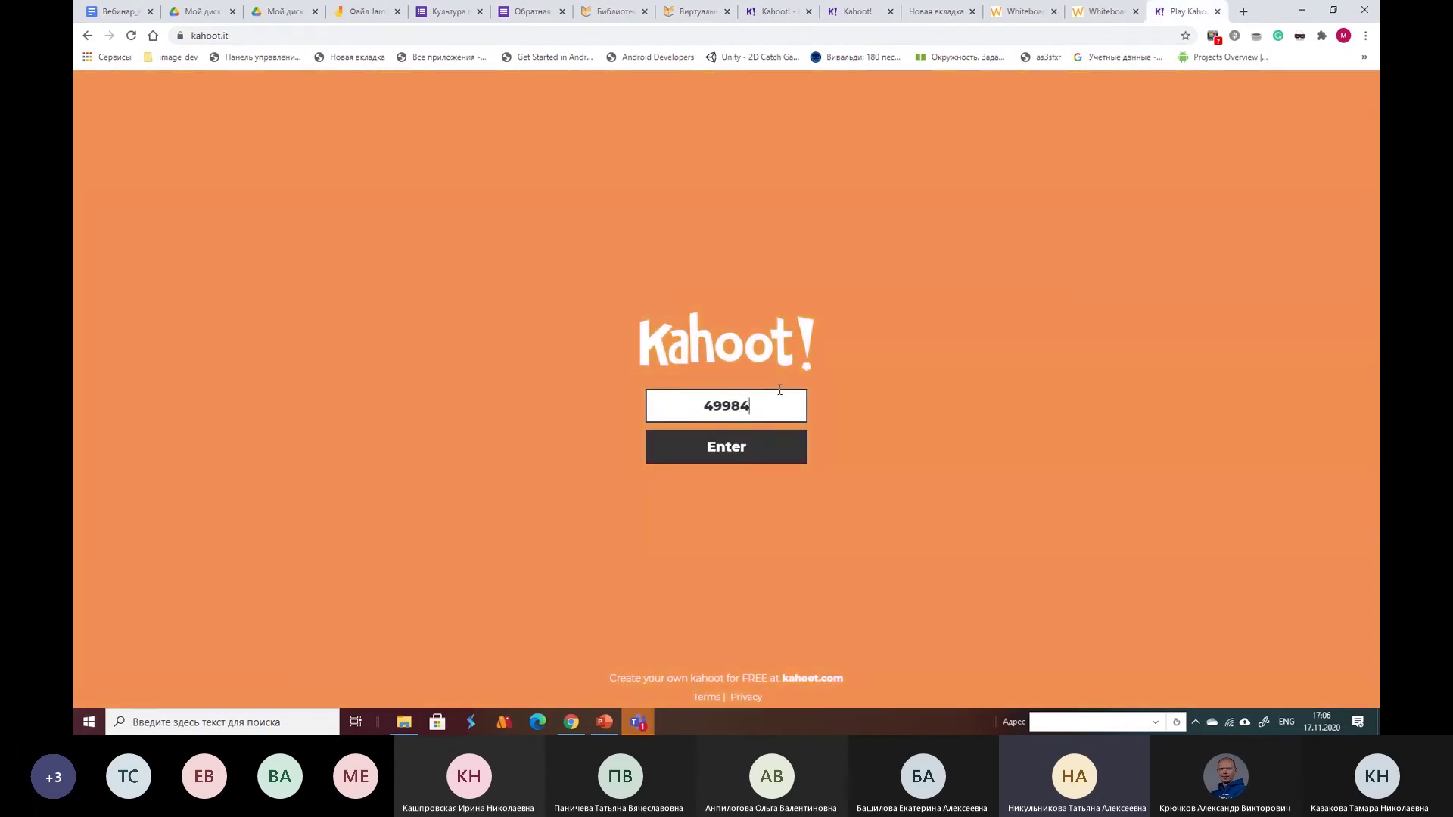
text(01)
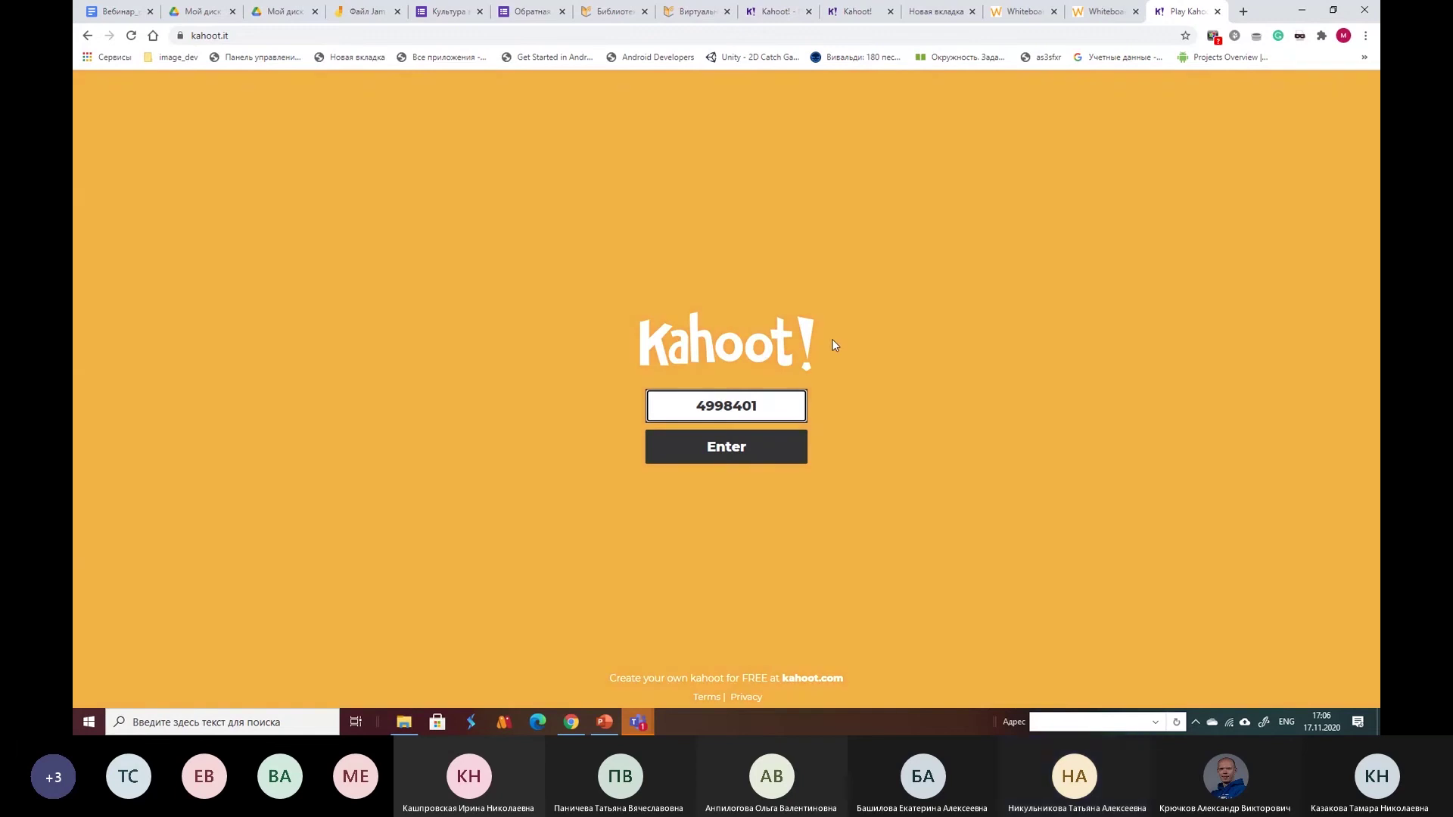
click(775, 456)
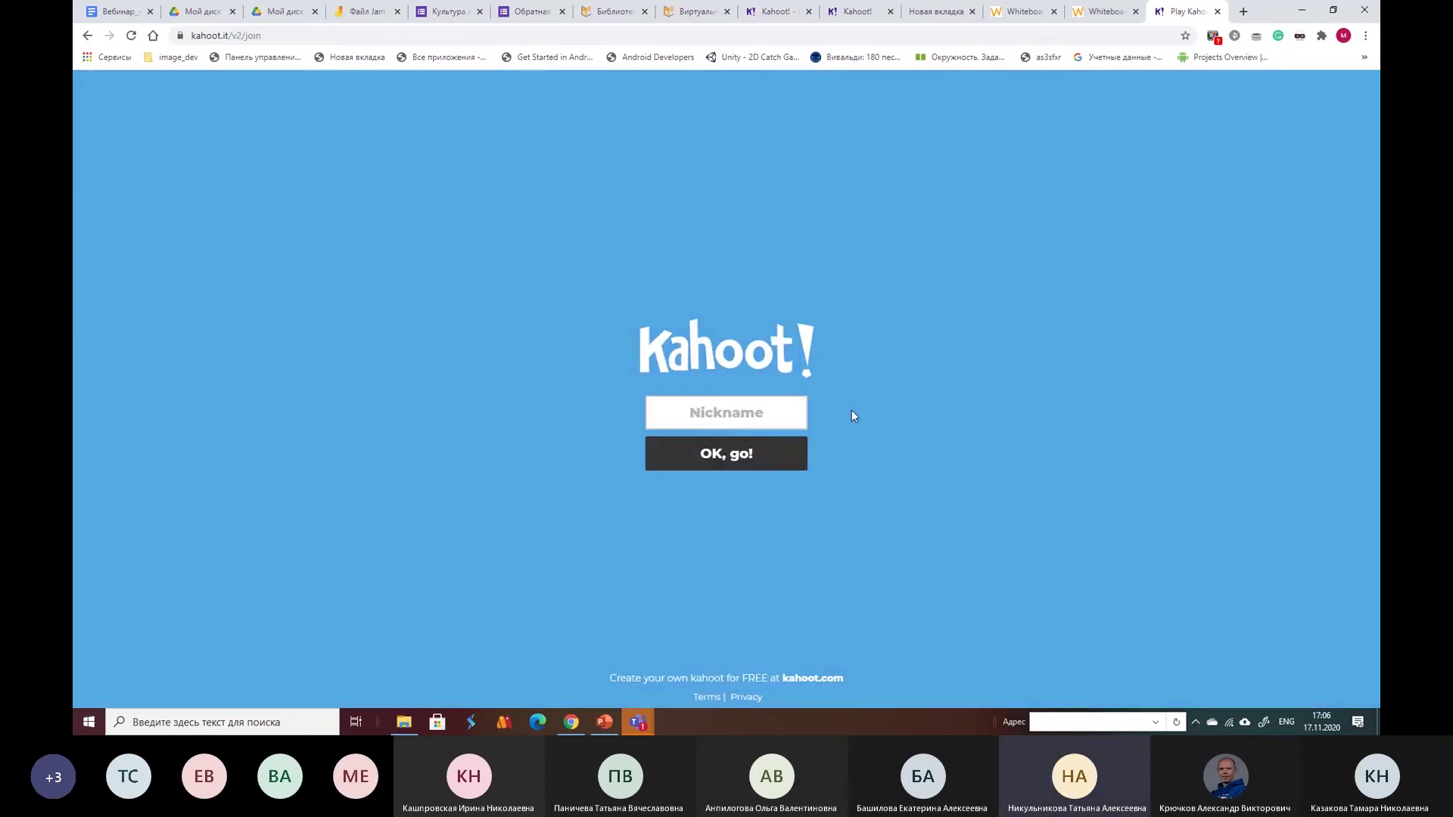
Enter a nickname, join the game, and return to the host lobby.
click(774, 419)
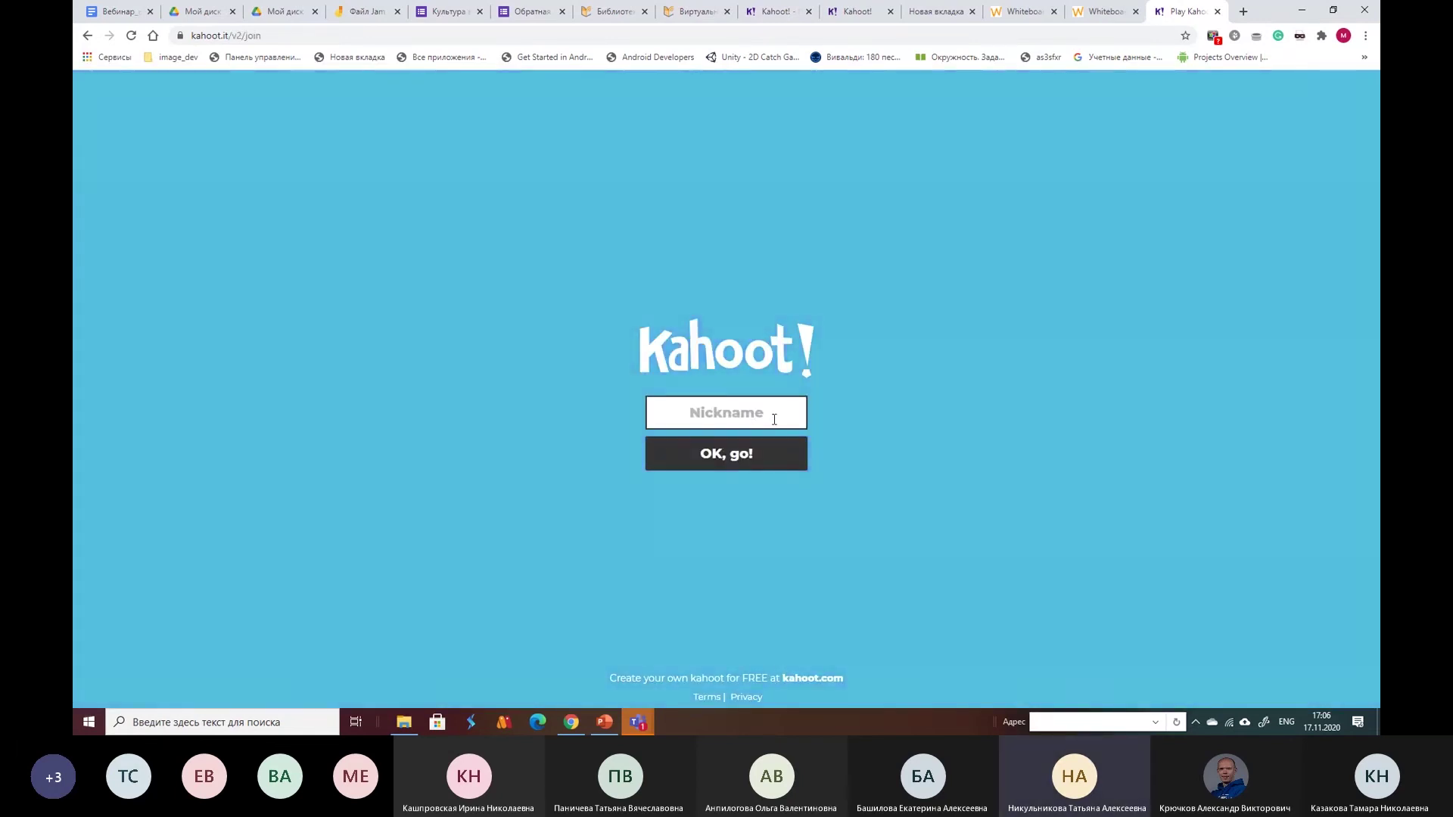
text(N)
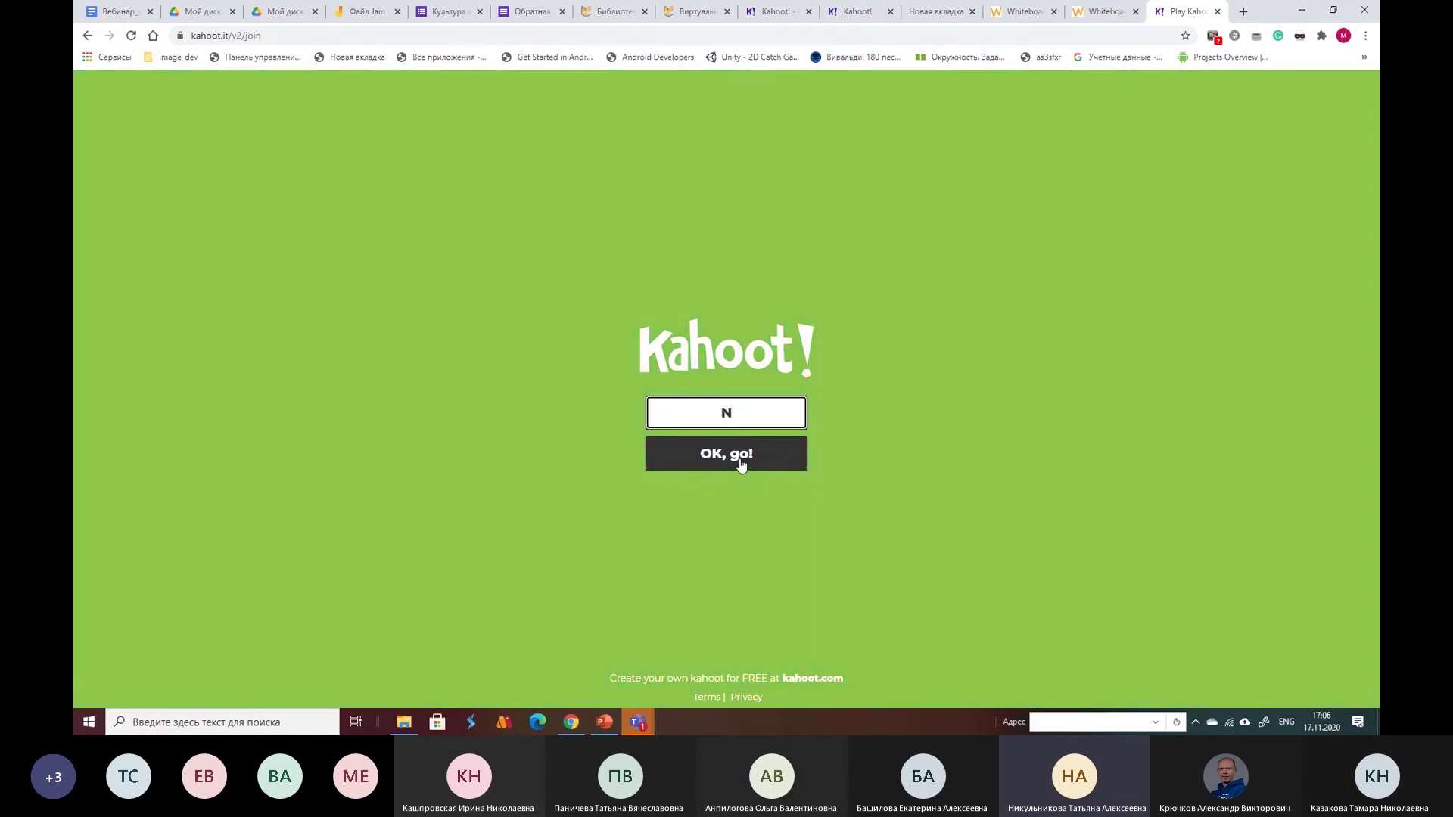
click(745, 466)
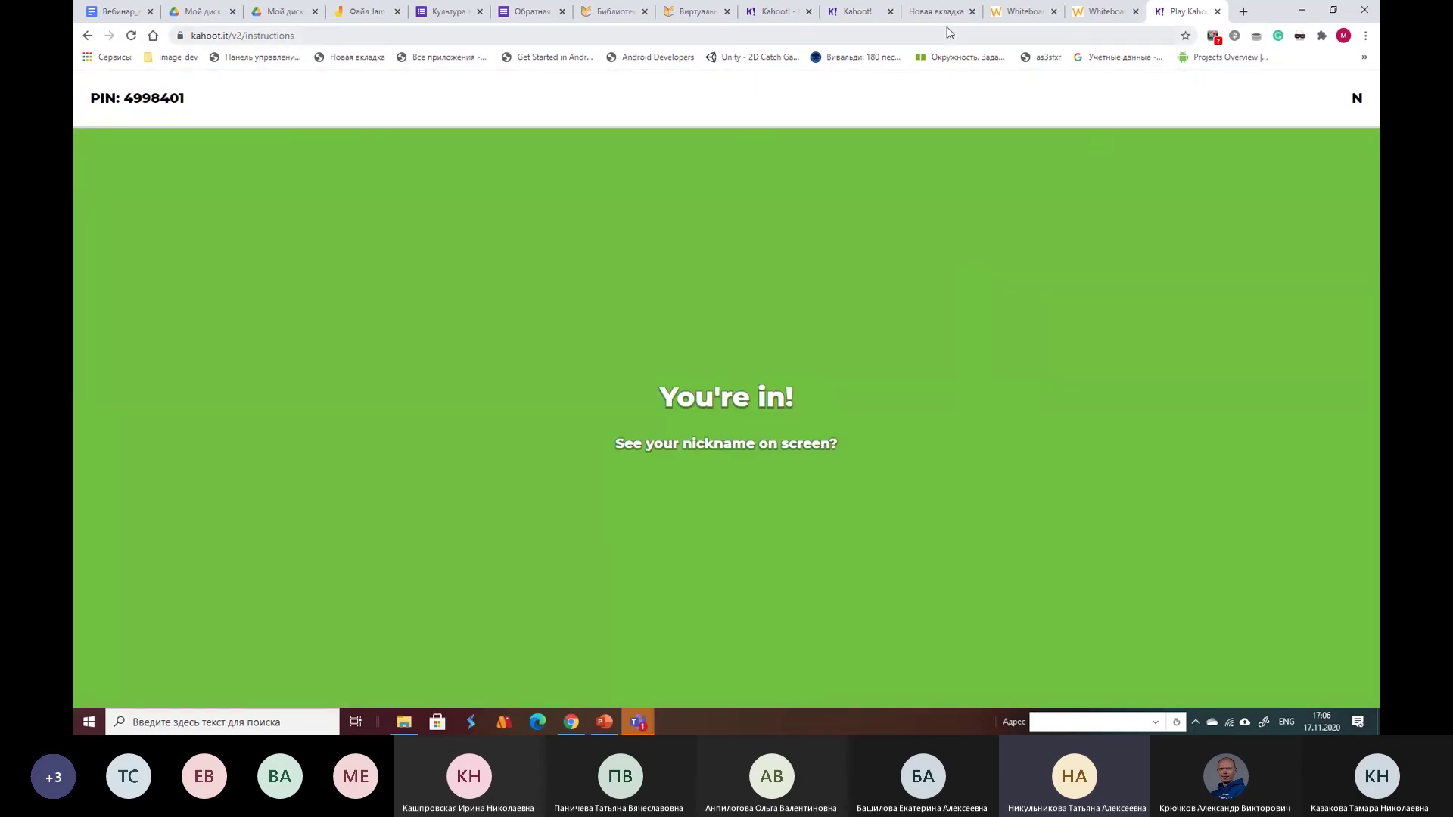
click(855, 15)
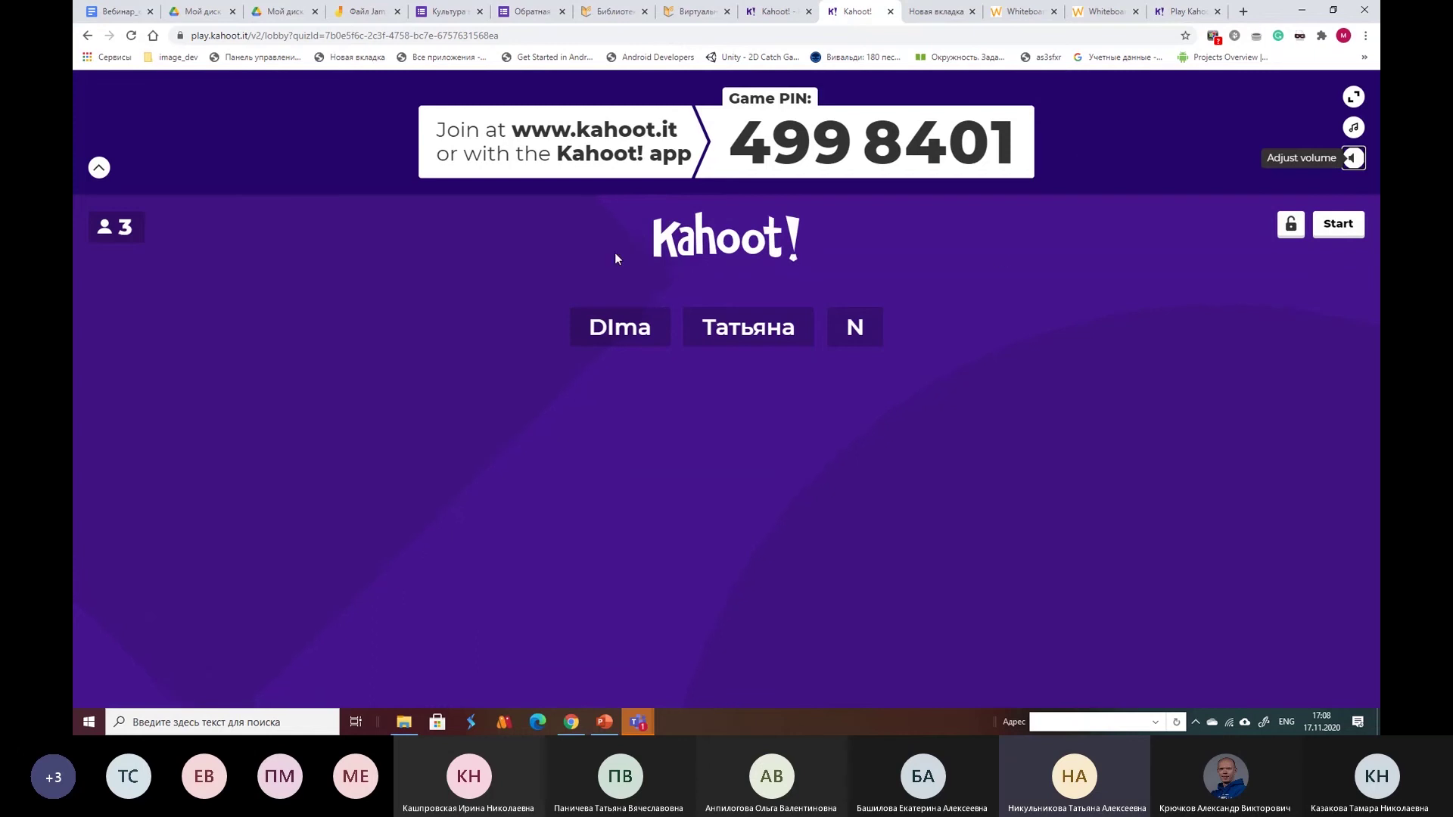
Start the game and step through questions 1 and 2 with their scoreboards.
click(1341, 224)
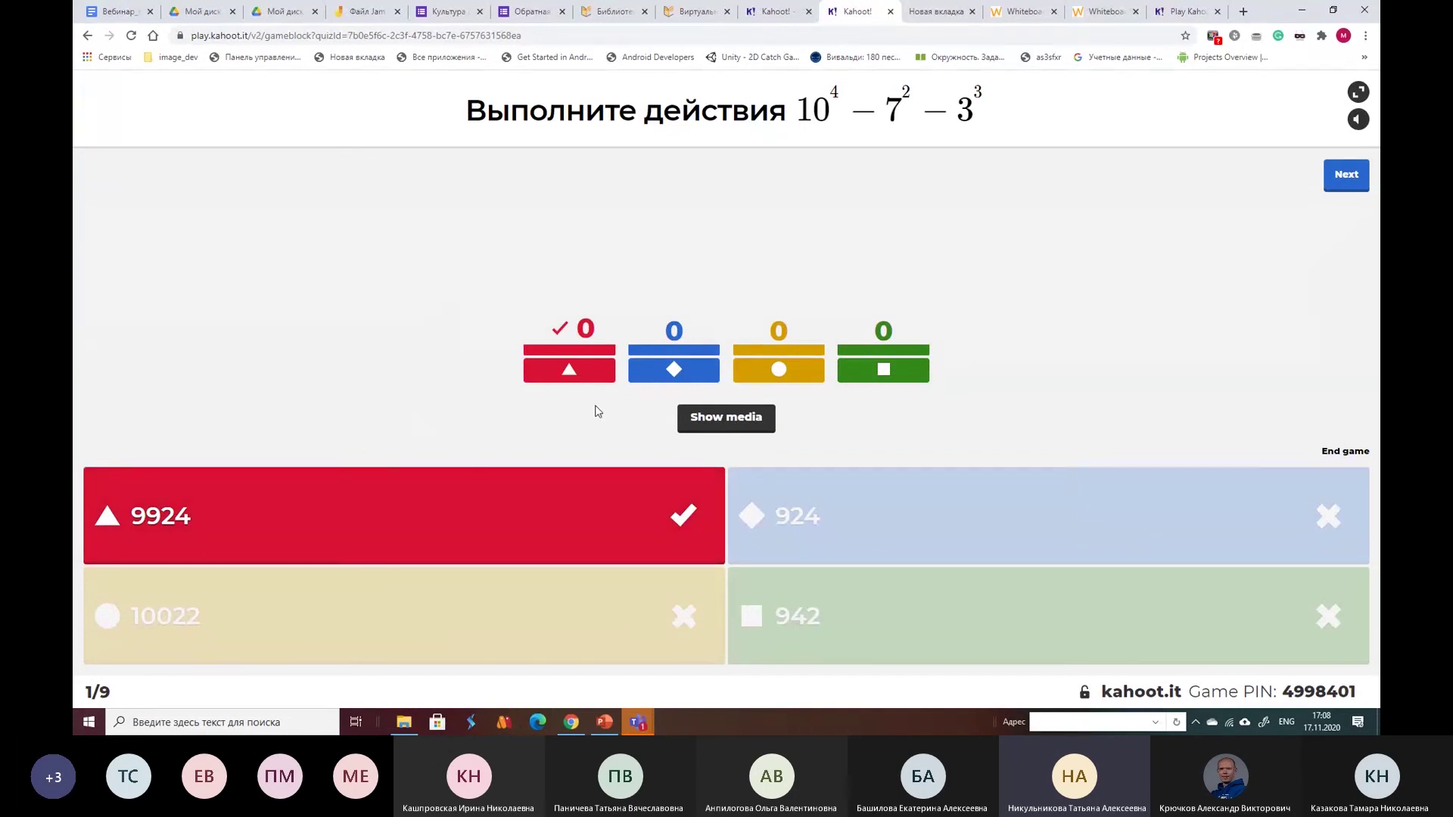
click(1344, 175)
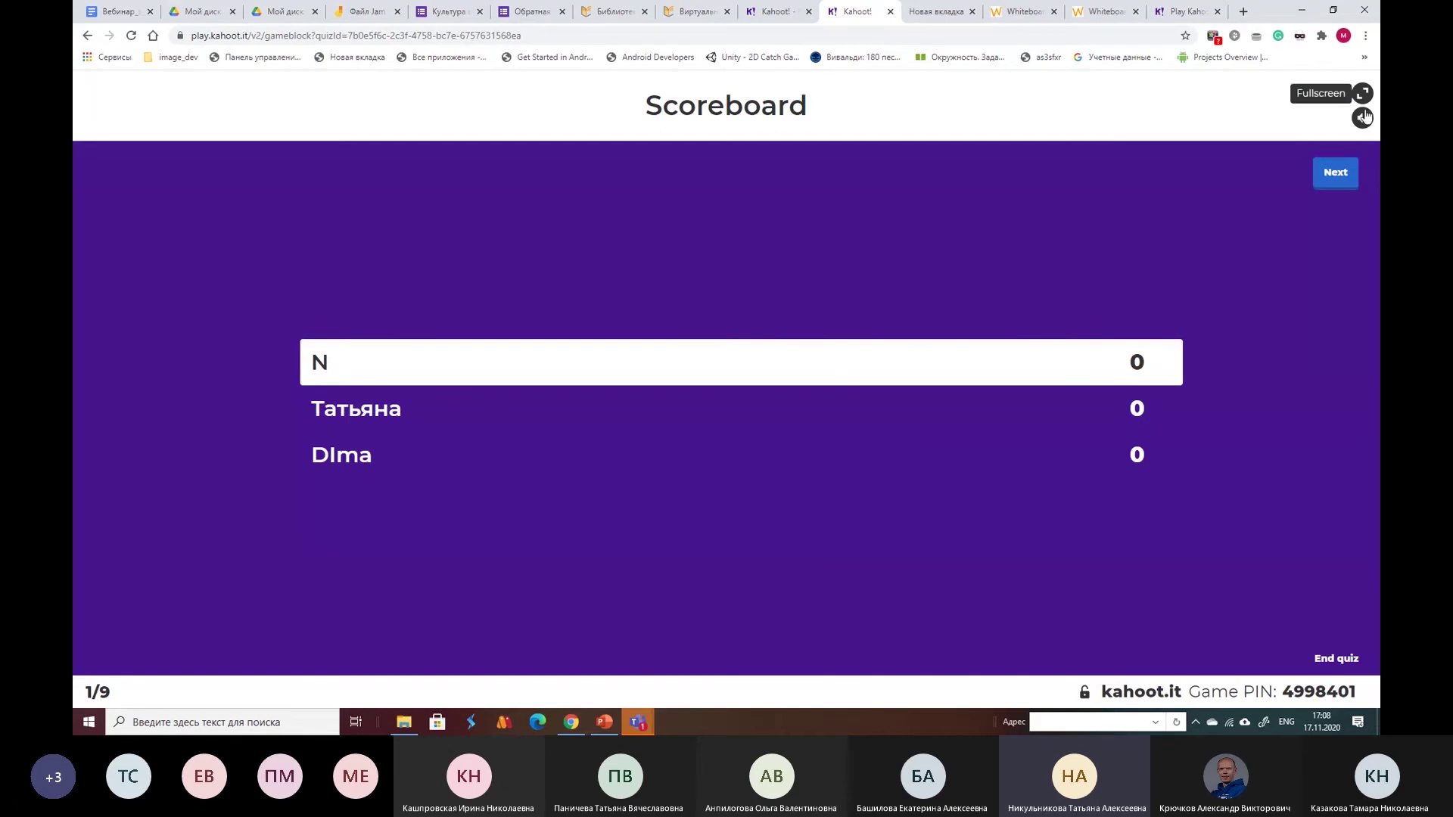
click(1335, 173)
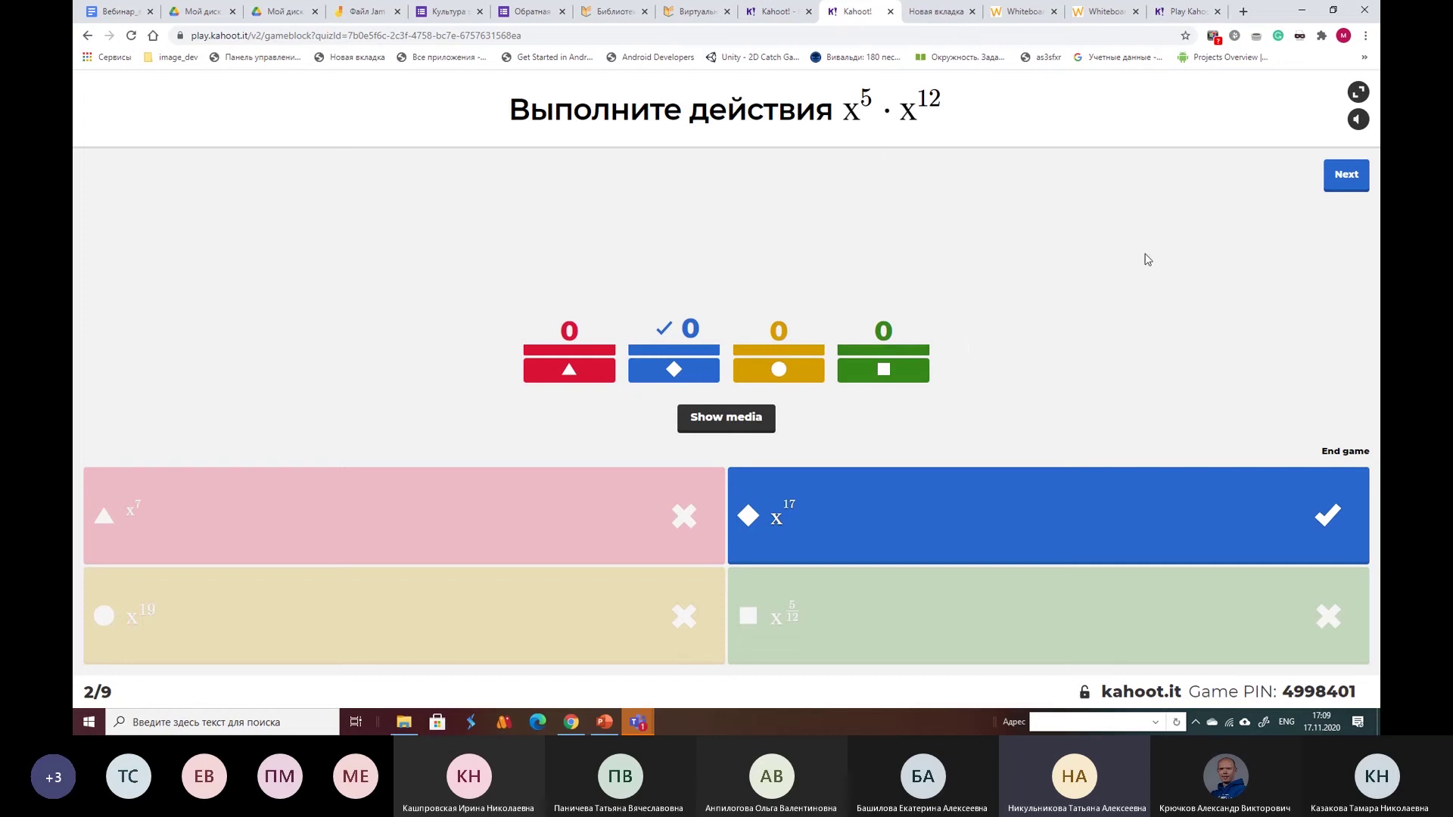
click(1336, 192)
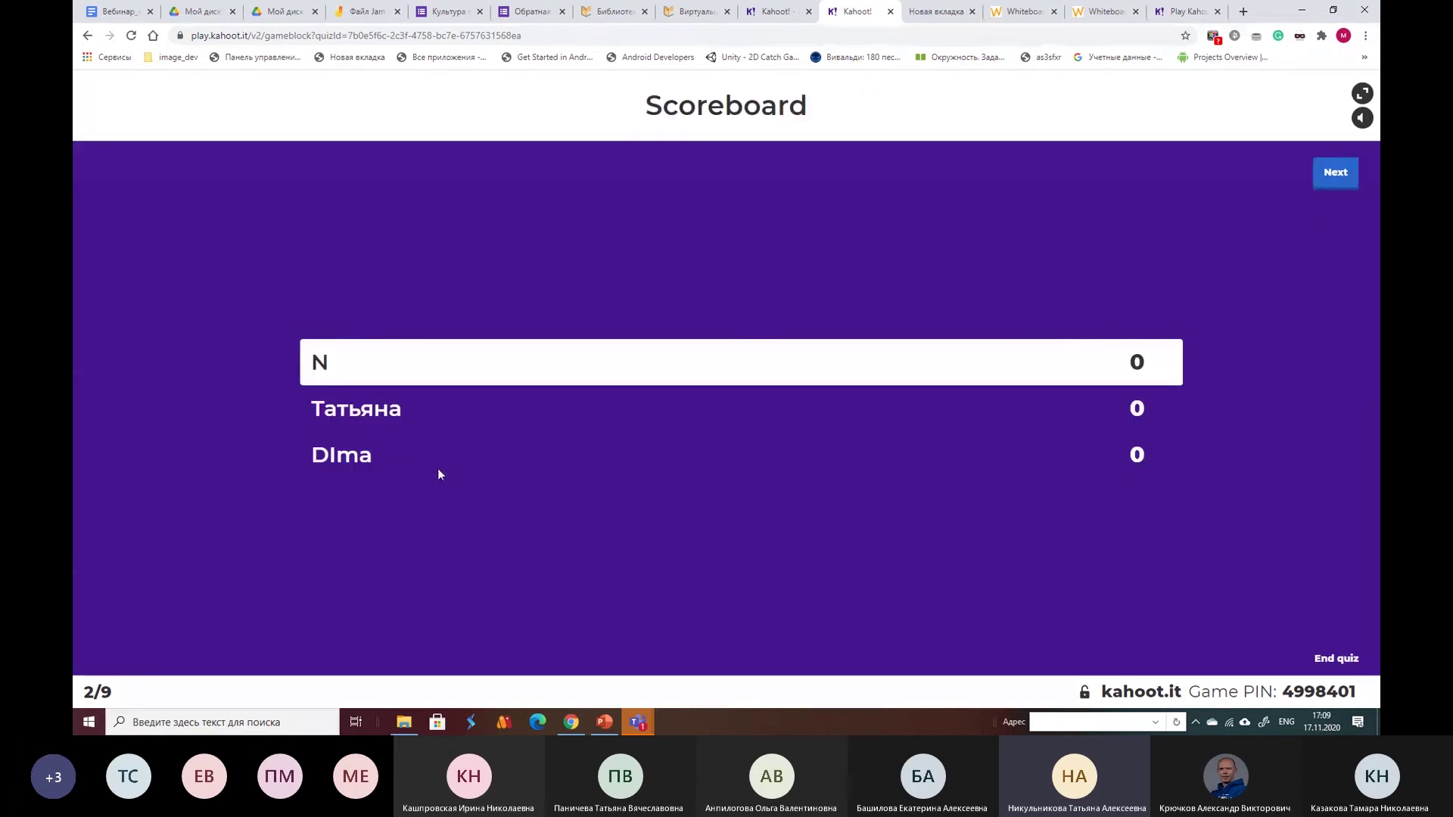
click(1334, 180)
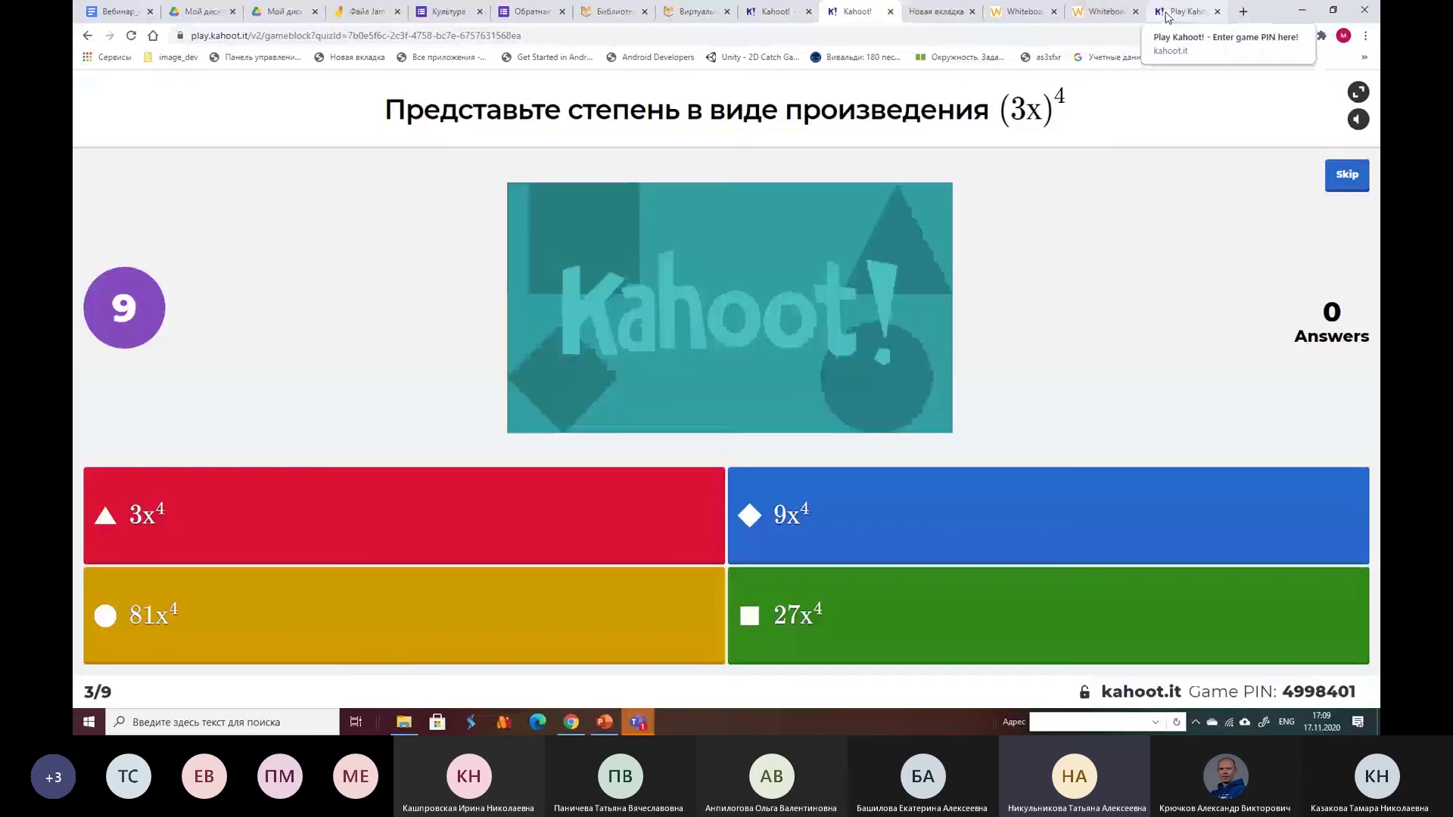
Answer question 3 with the yellow circle option in the player tab.
click(1167, 17)
click(1114, 18)
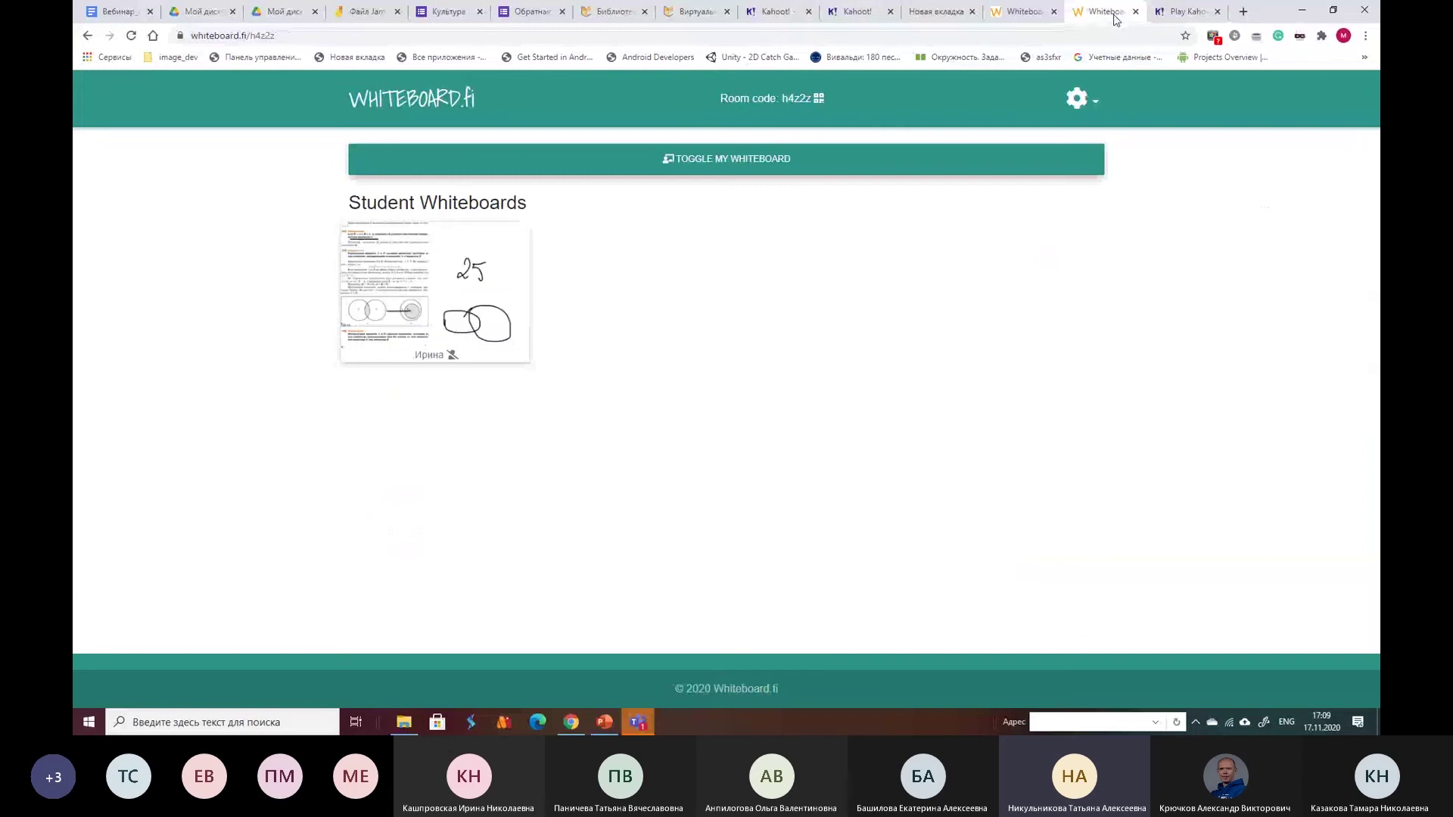
click(844, 21)
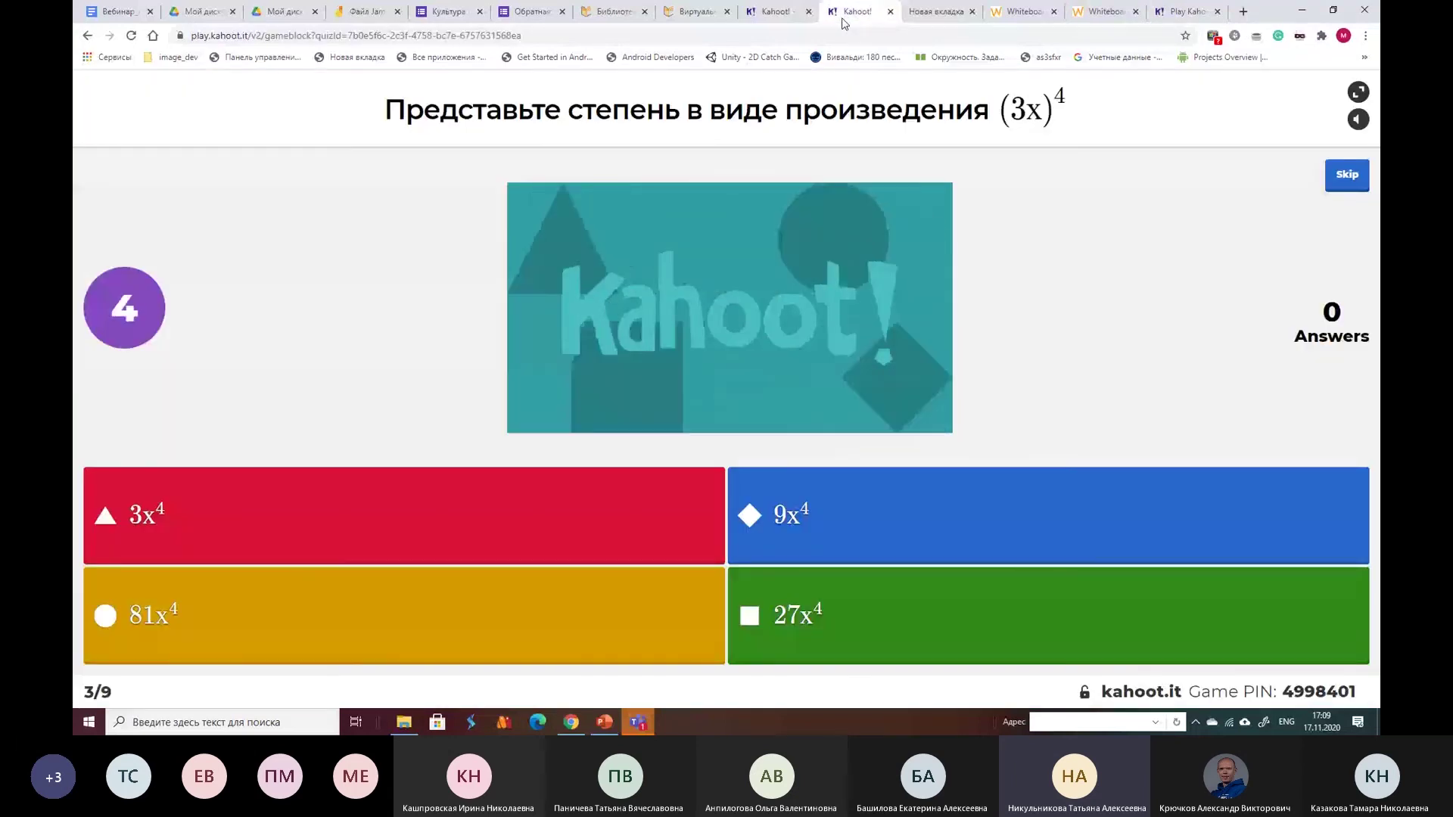
click(1187, 11)
click(658, 480)
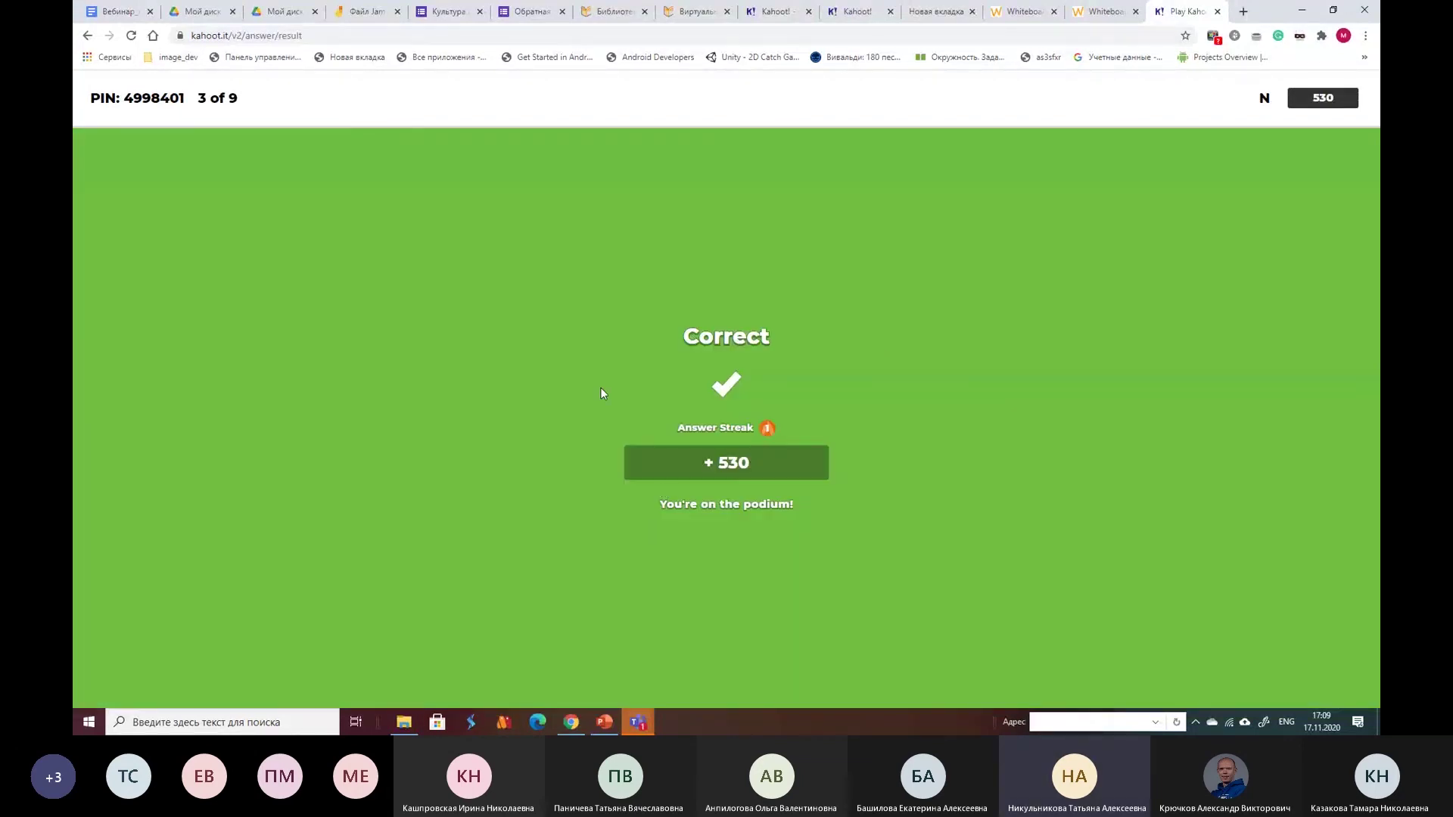
Show question 3's results and scoreboard (530 points), then advance to question 4.
click(846, 13)
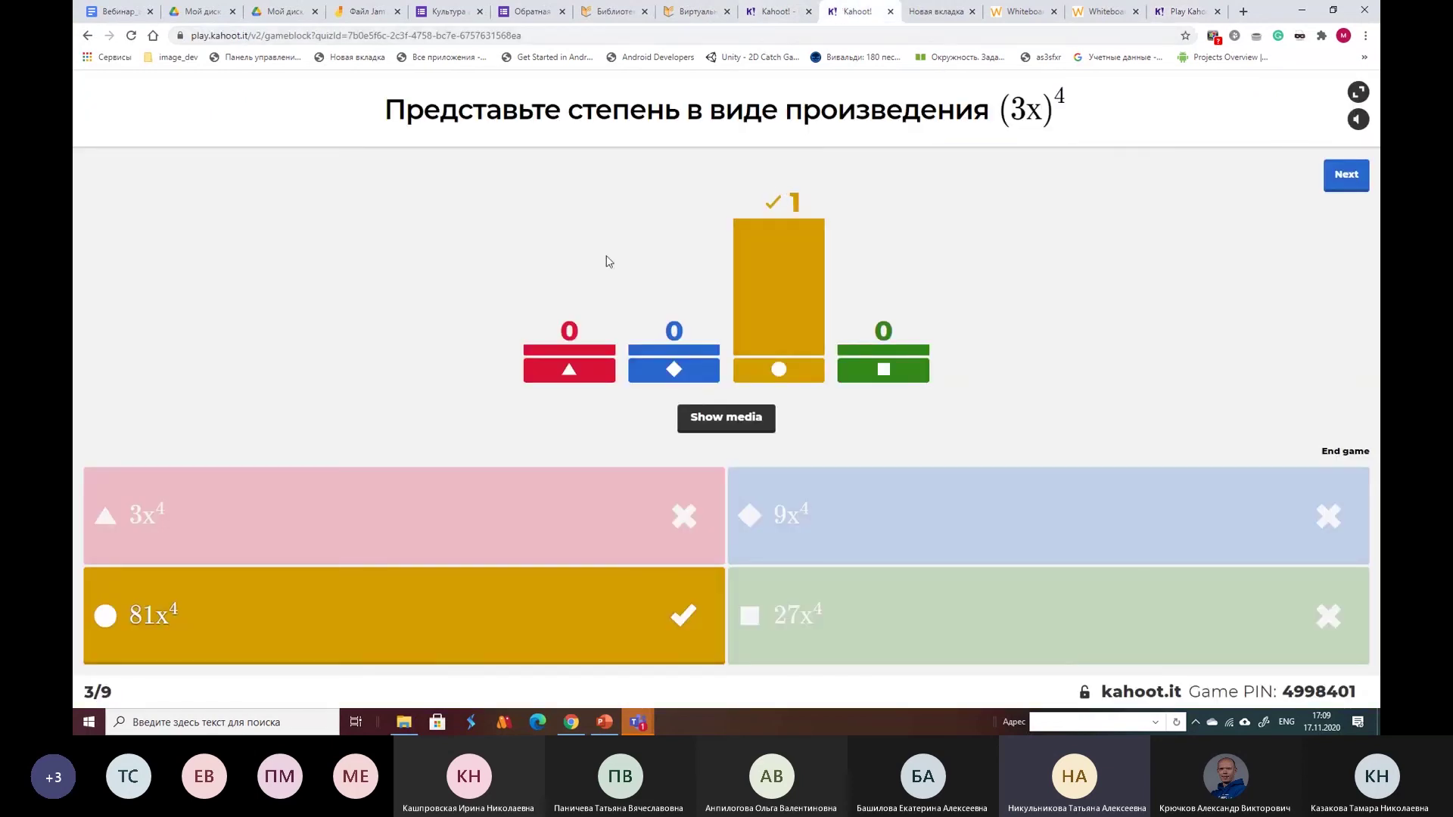
click(1341, 176)
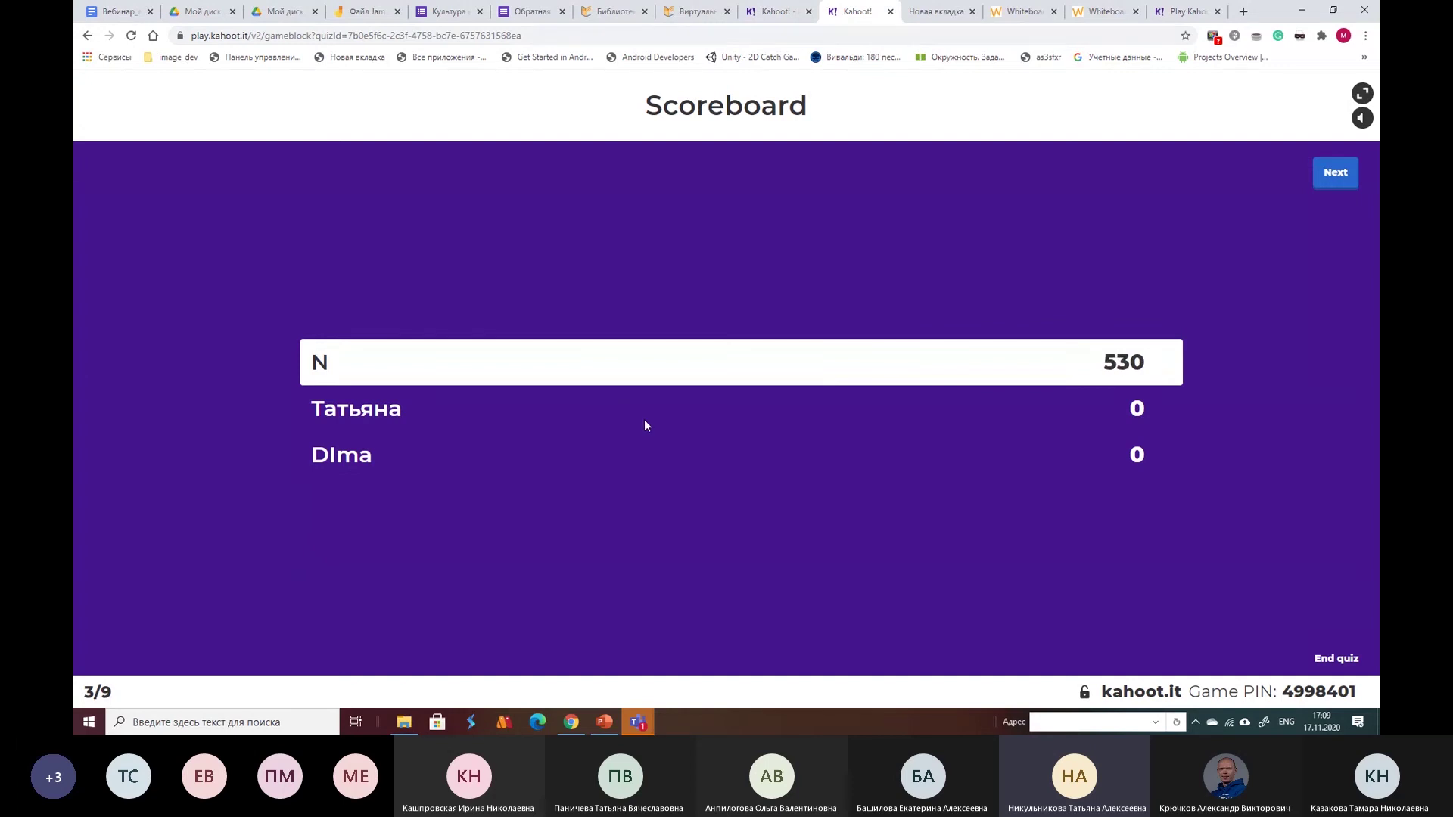
click(1341, 174)
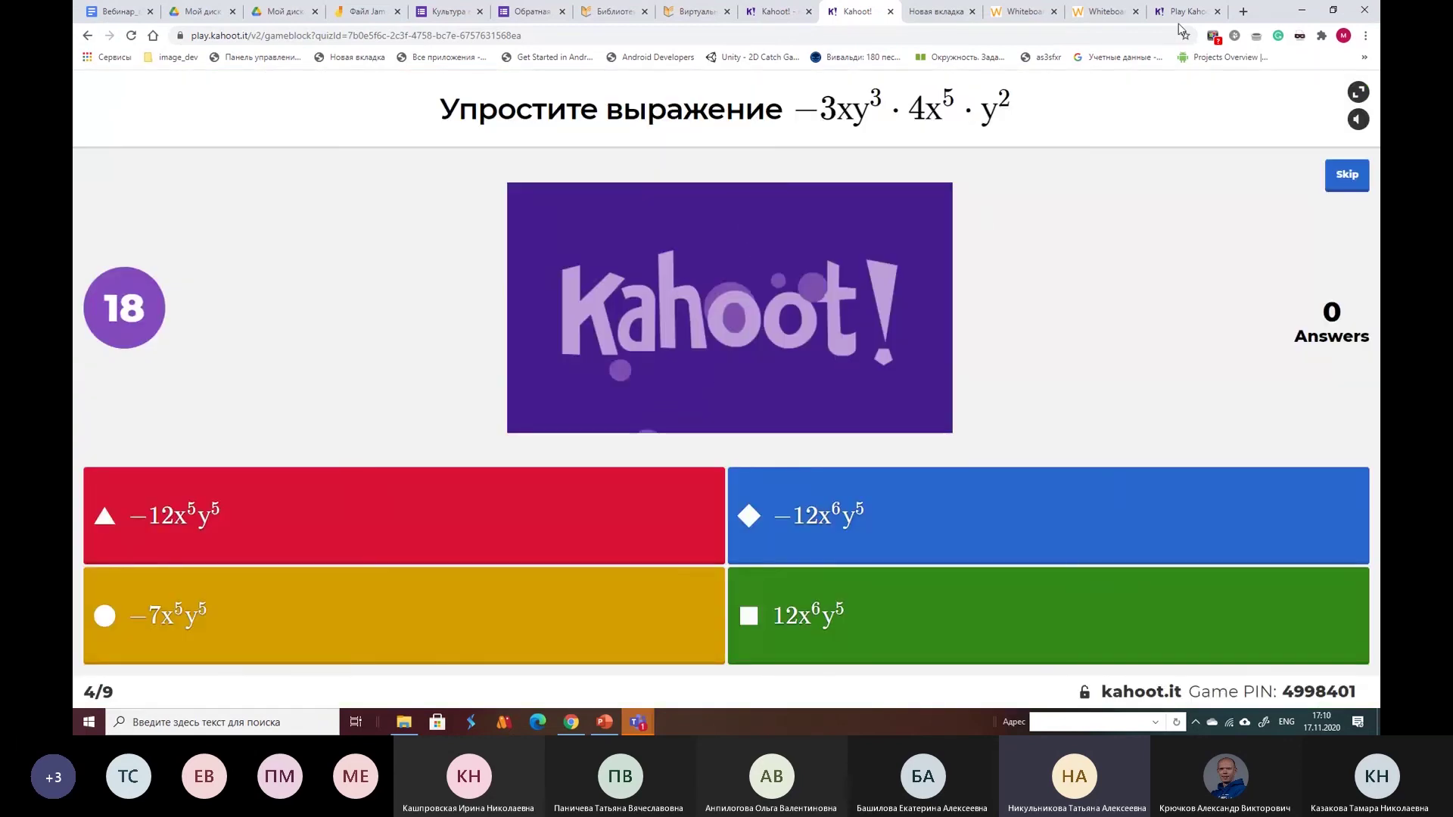
Submit the green square answer (12x⁶y⁵) to question 4 and view the host results.
click(1181, 12)
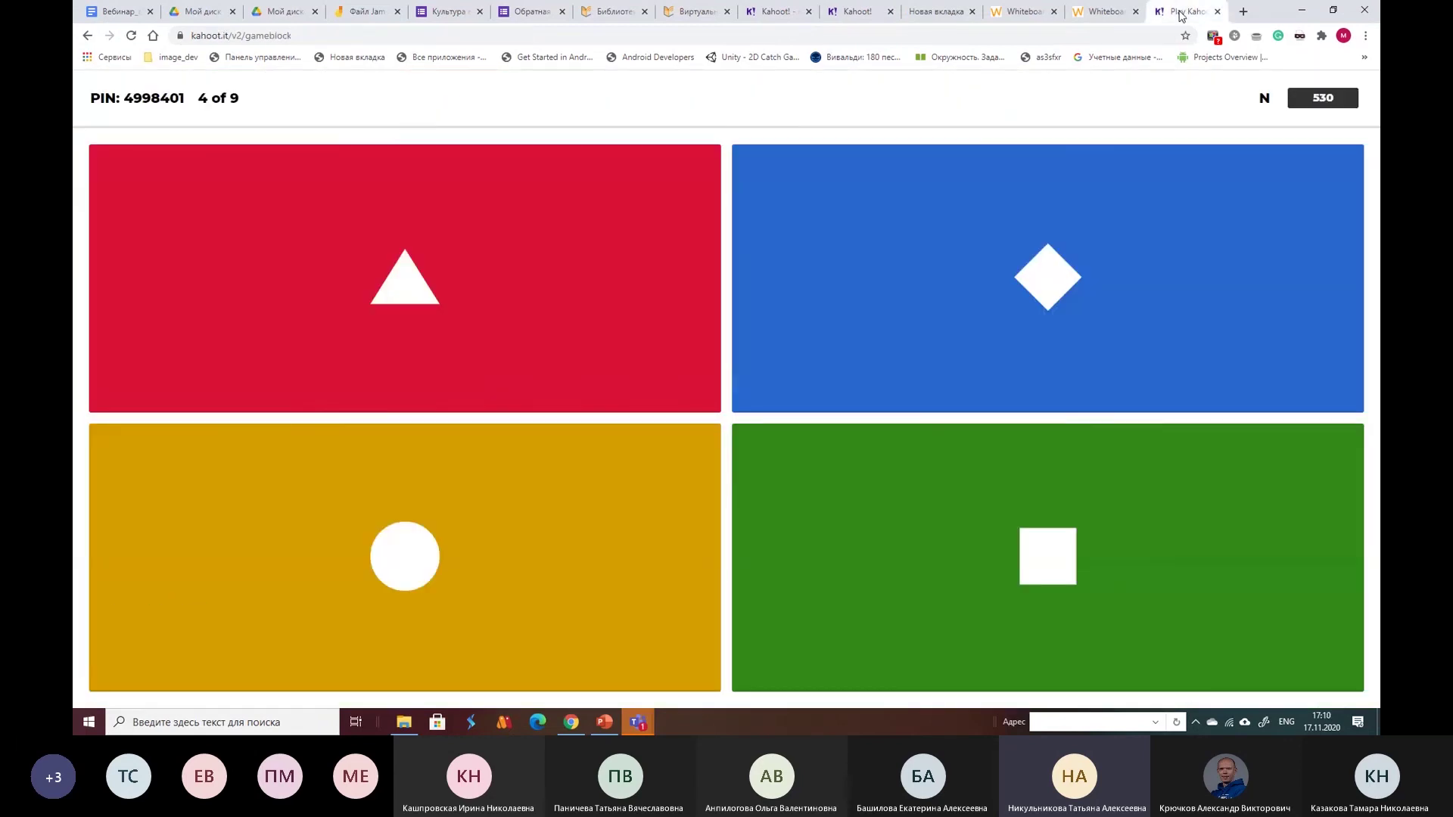
click(793, 494)
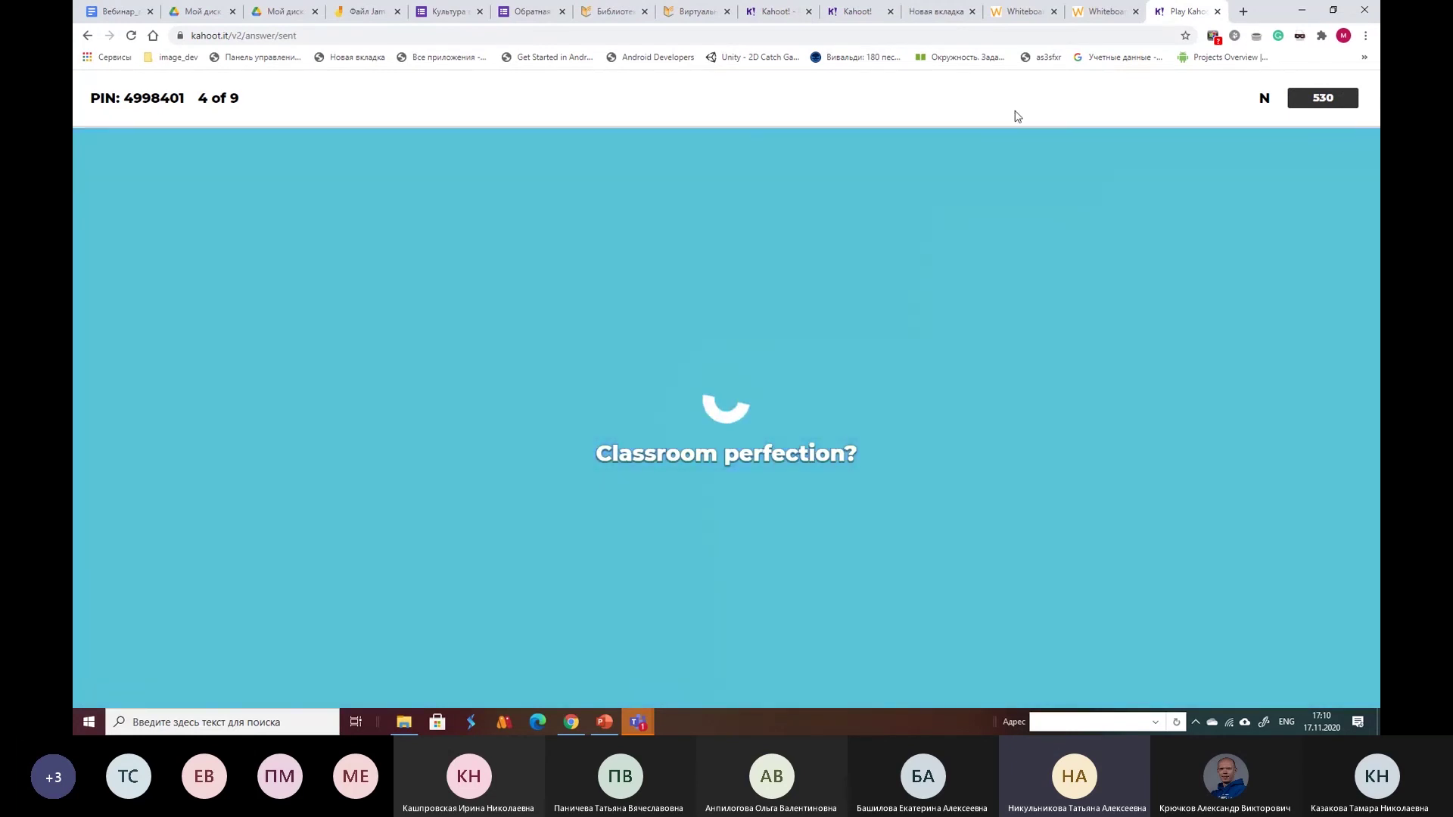
click(849, 13)
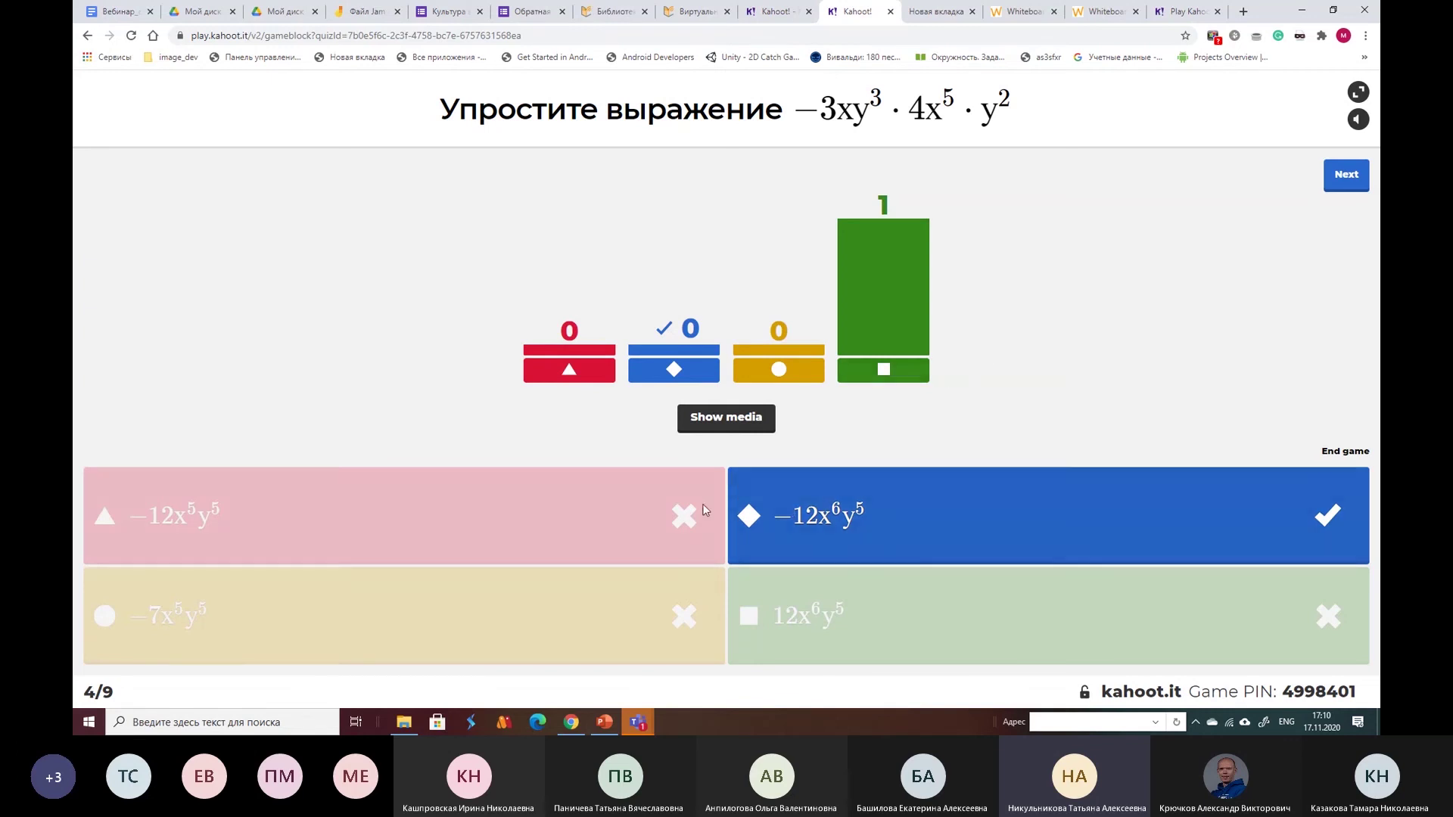
Open Shared with me in My Kahoots, showing the two Многочлен quizzes.
click(773, 14)
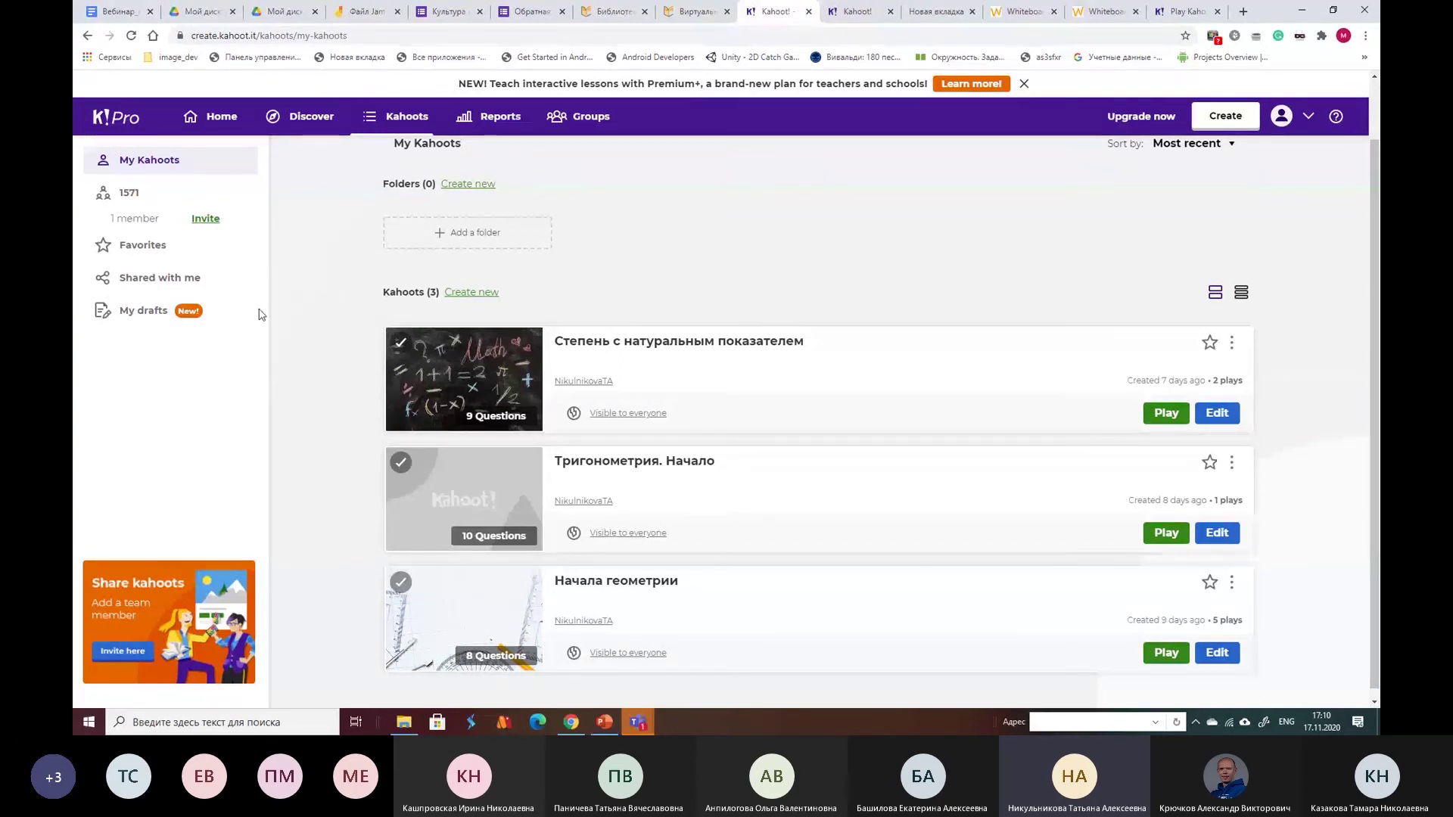
click(171, 286)
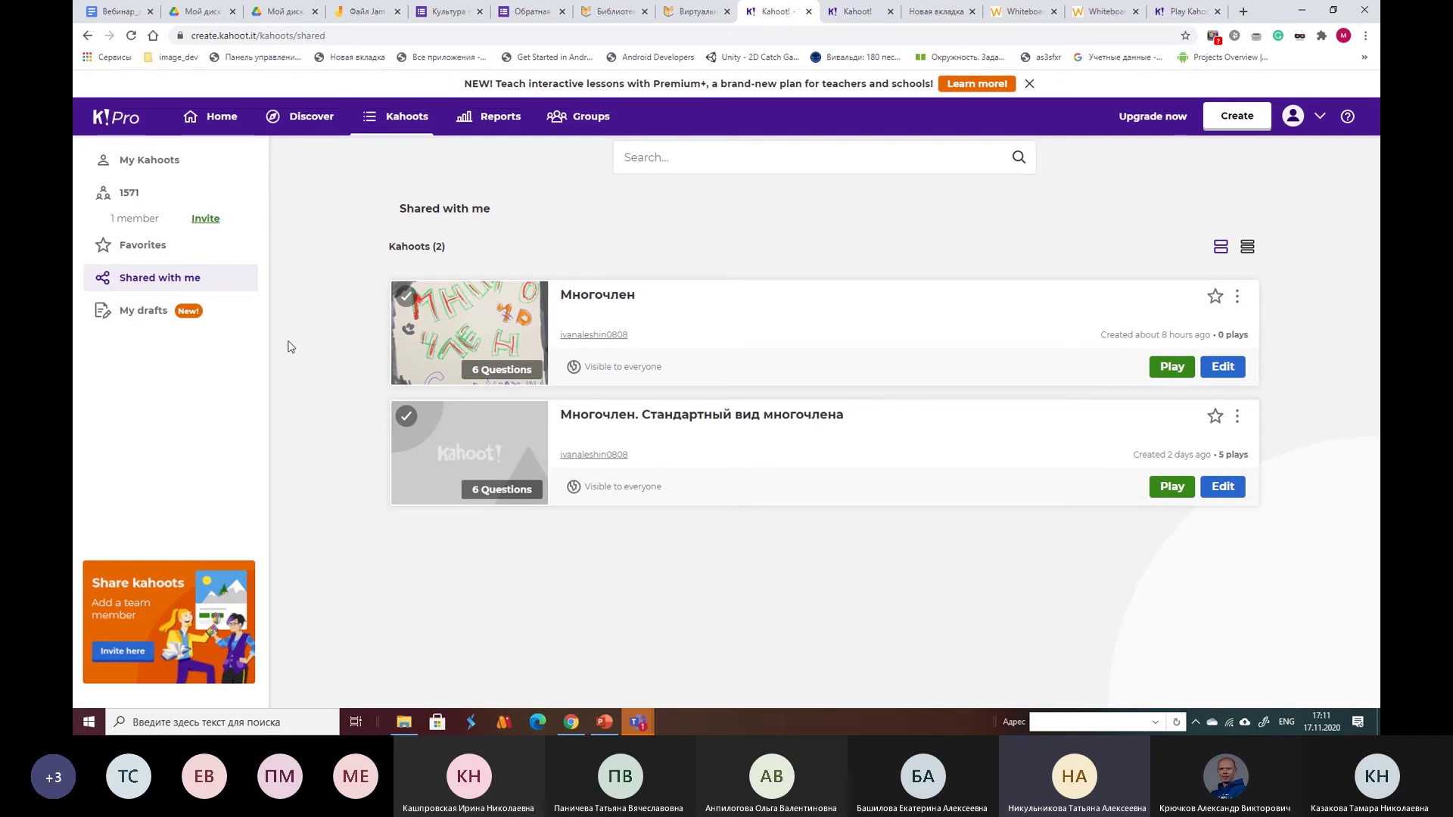
click(613, 727)
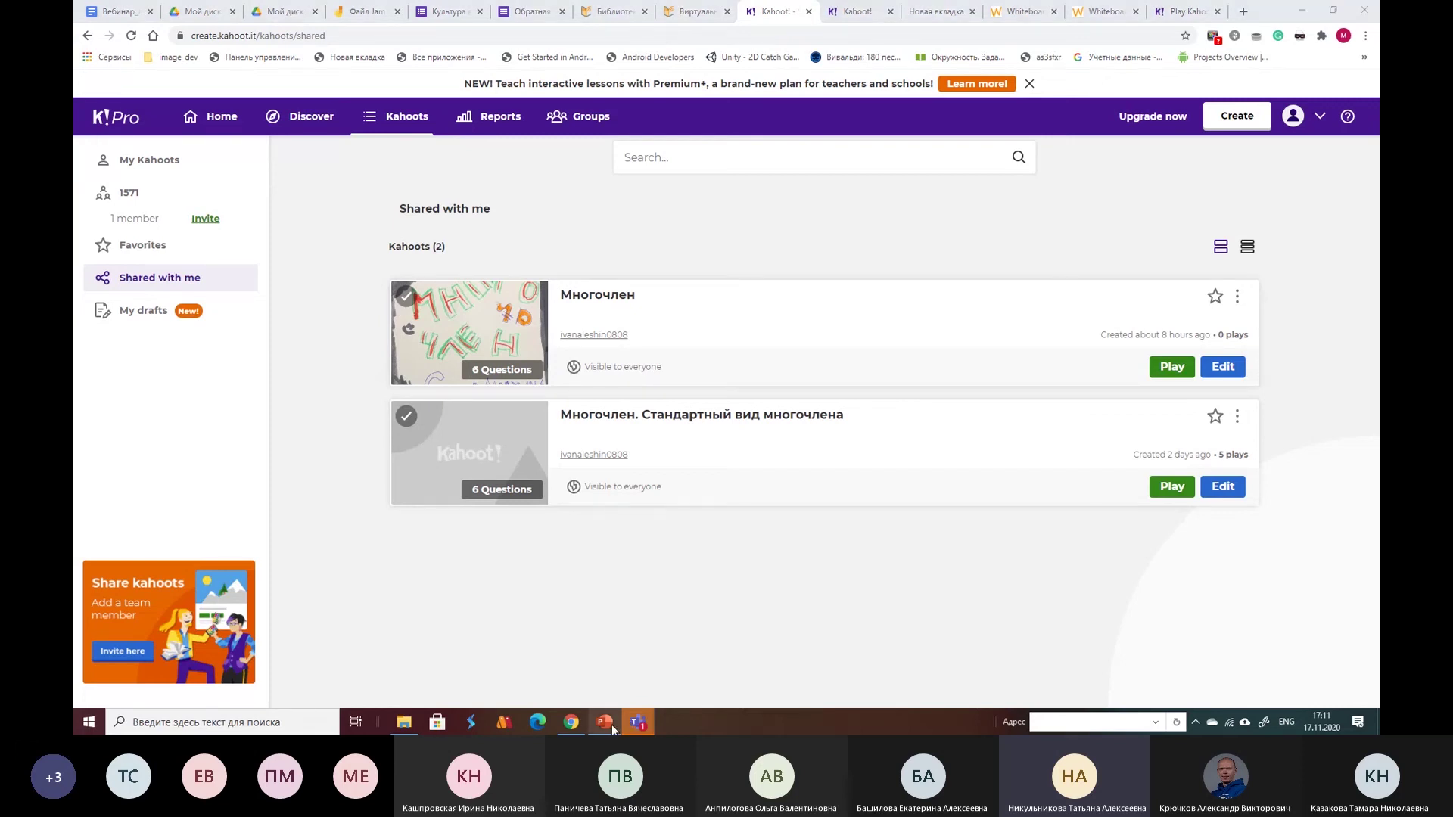
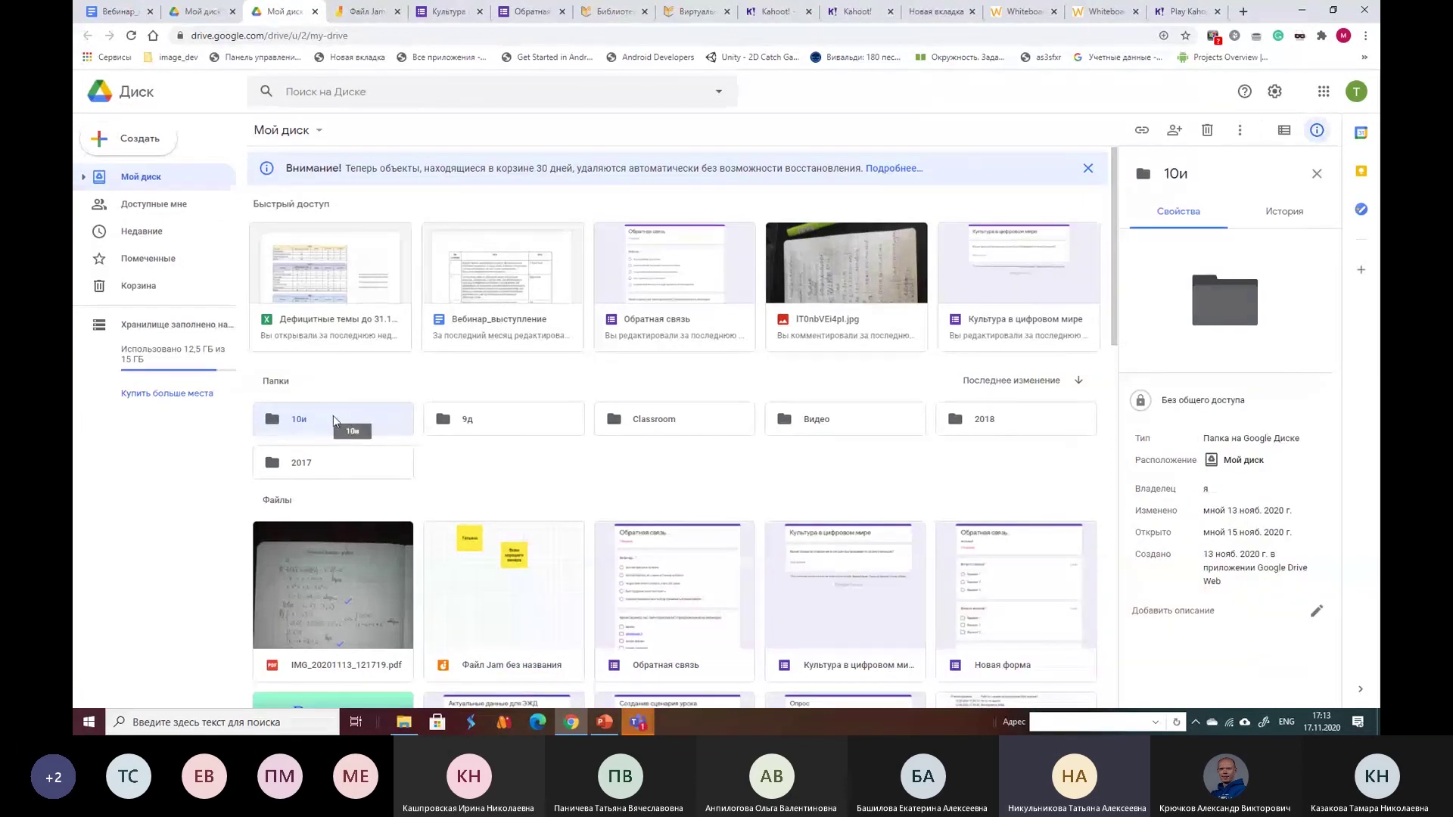
Open the 10и class folder and bring up the context menu on its empty area.
double_click(337, 418)
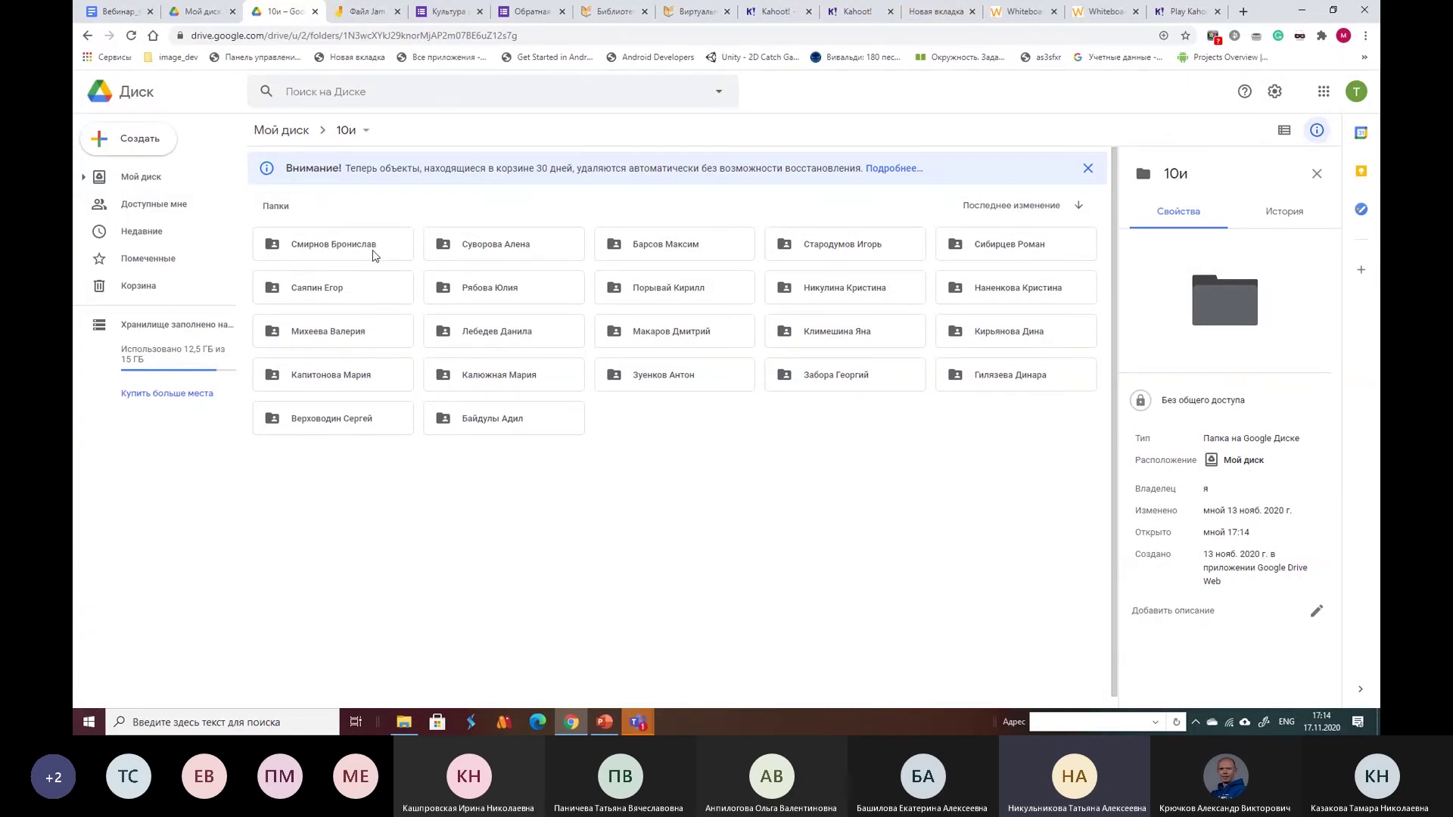
right_click(628, 415)
Create a folder named 'тесовая' in 10и, correcting the mistyped name first.
click(690, 444)
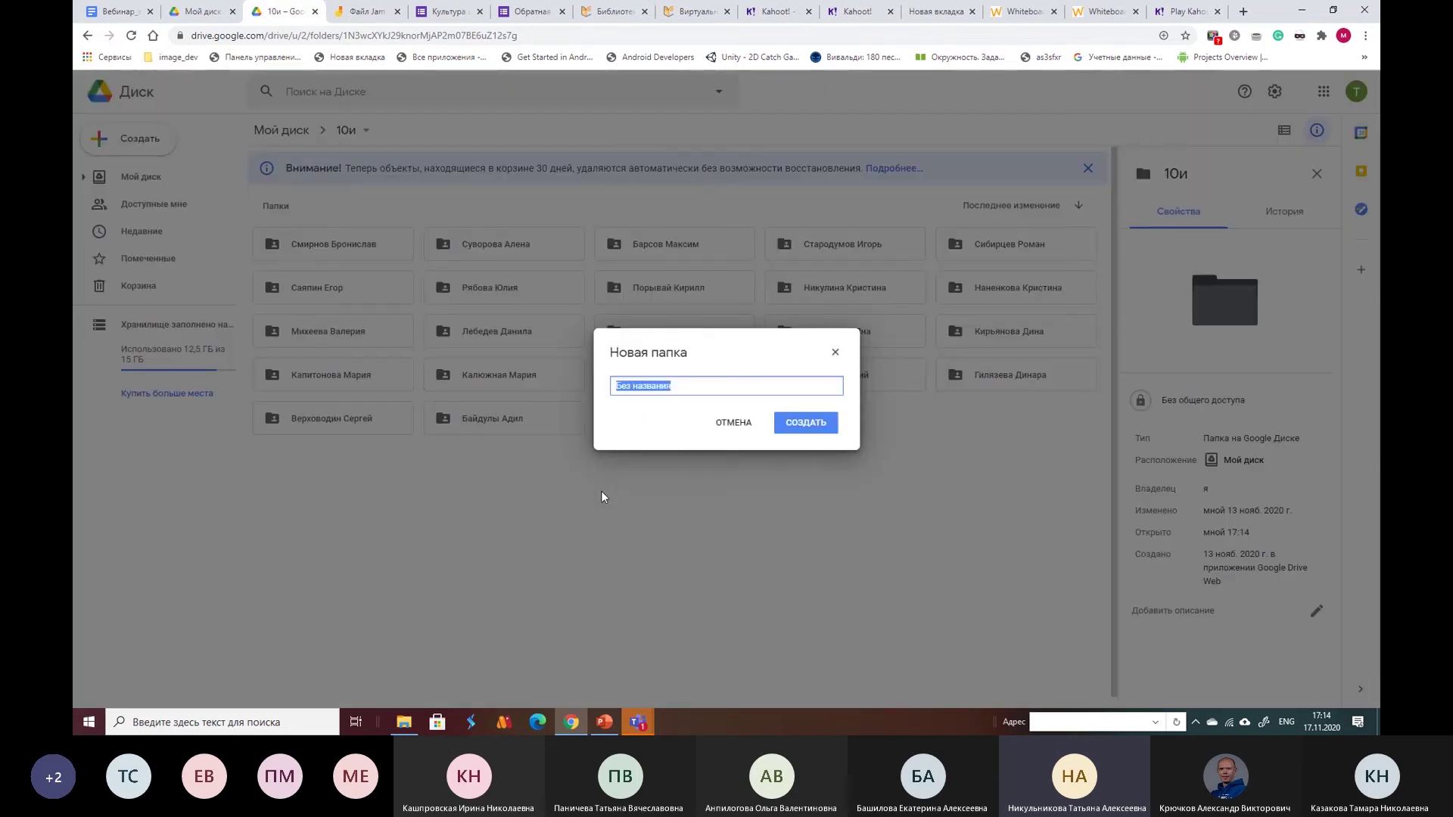
text(ntcjdfz)
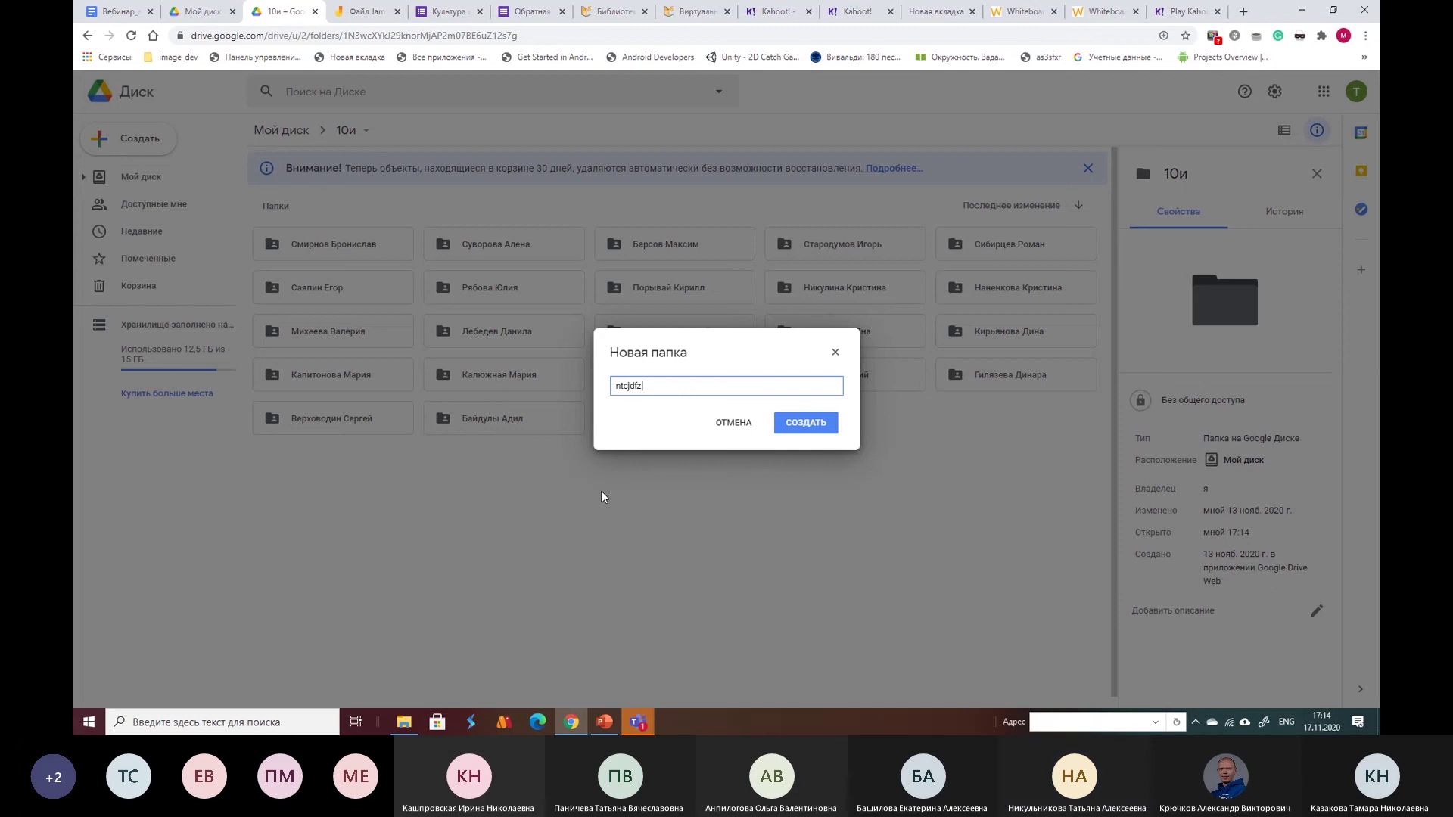
key(BackSpace)
key(BackSpace)
key(BackSpace)
key(BackSpace)
key(BackSpace)
key(BackSpace)
key(BackSpace)
key(alt+shift)
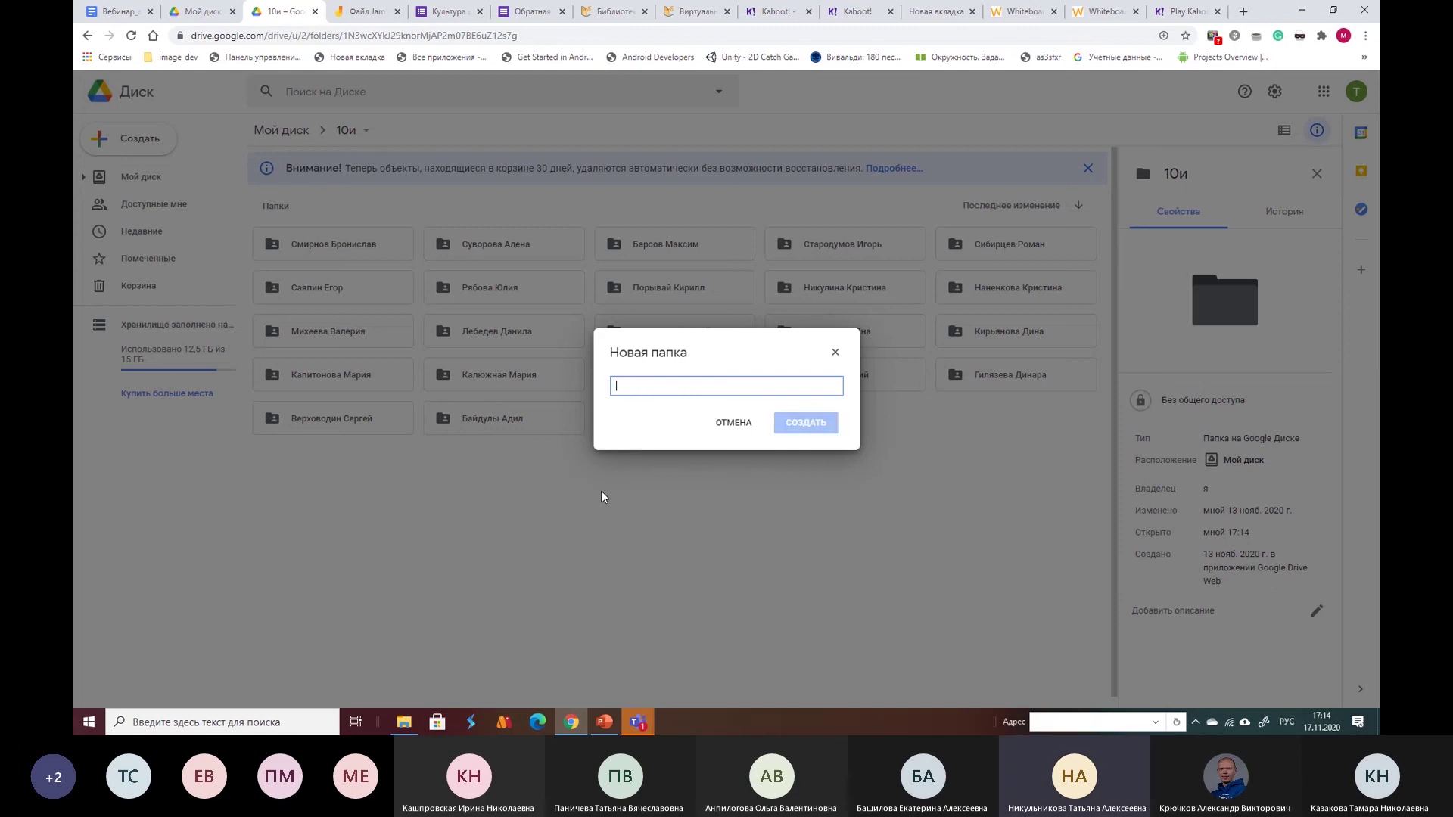
text(тесовая)
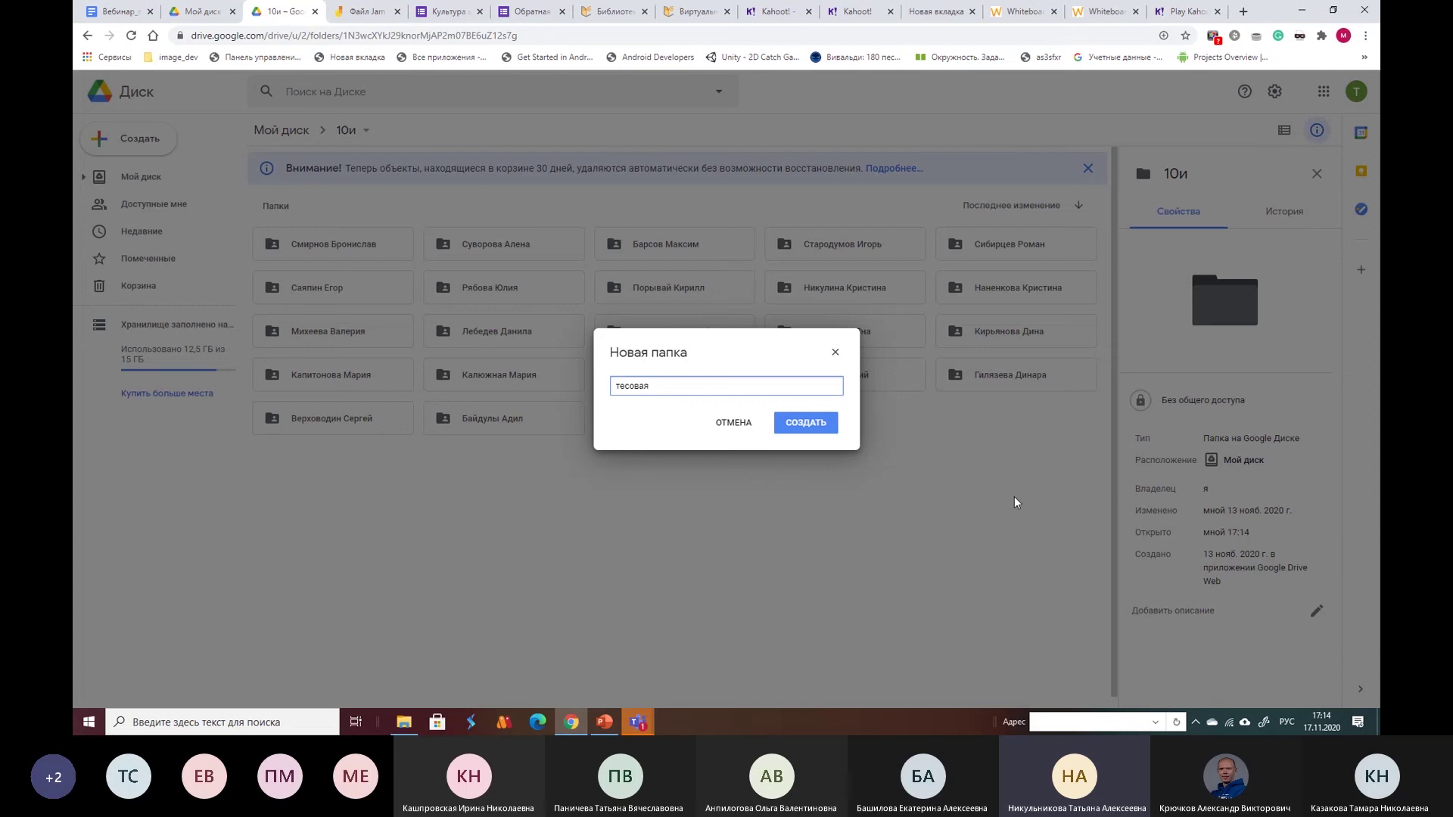
click(806, 422)
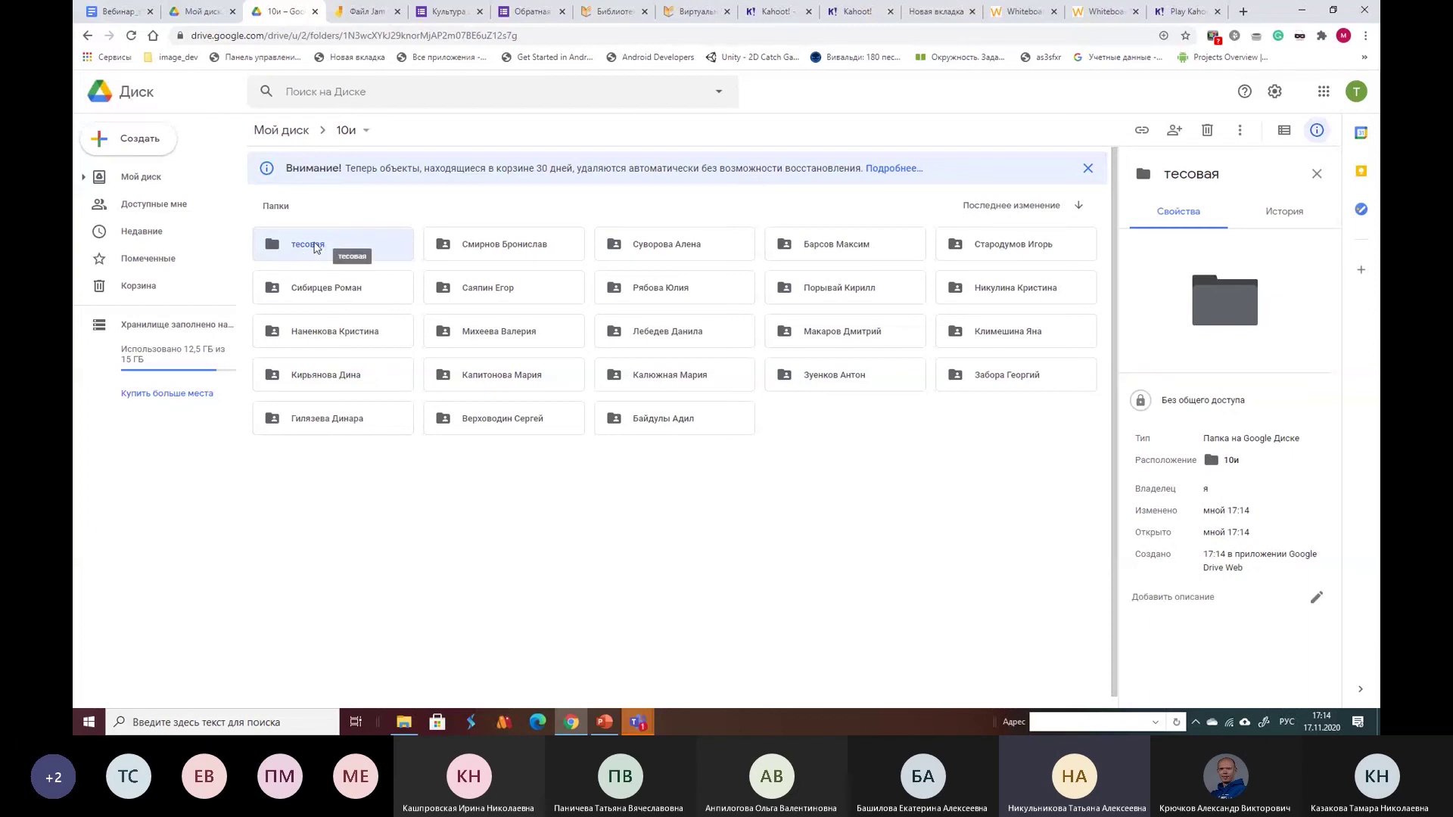
Share 'тесовая' so anyone with the link is an Editor (Редактор), and copy its link.
right_click(328, 243)
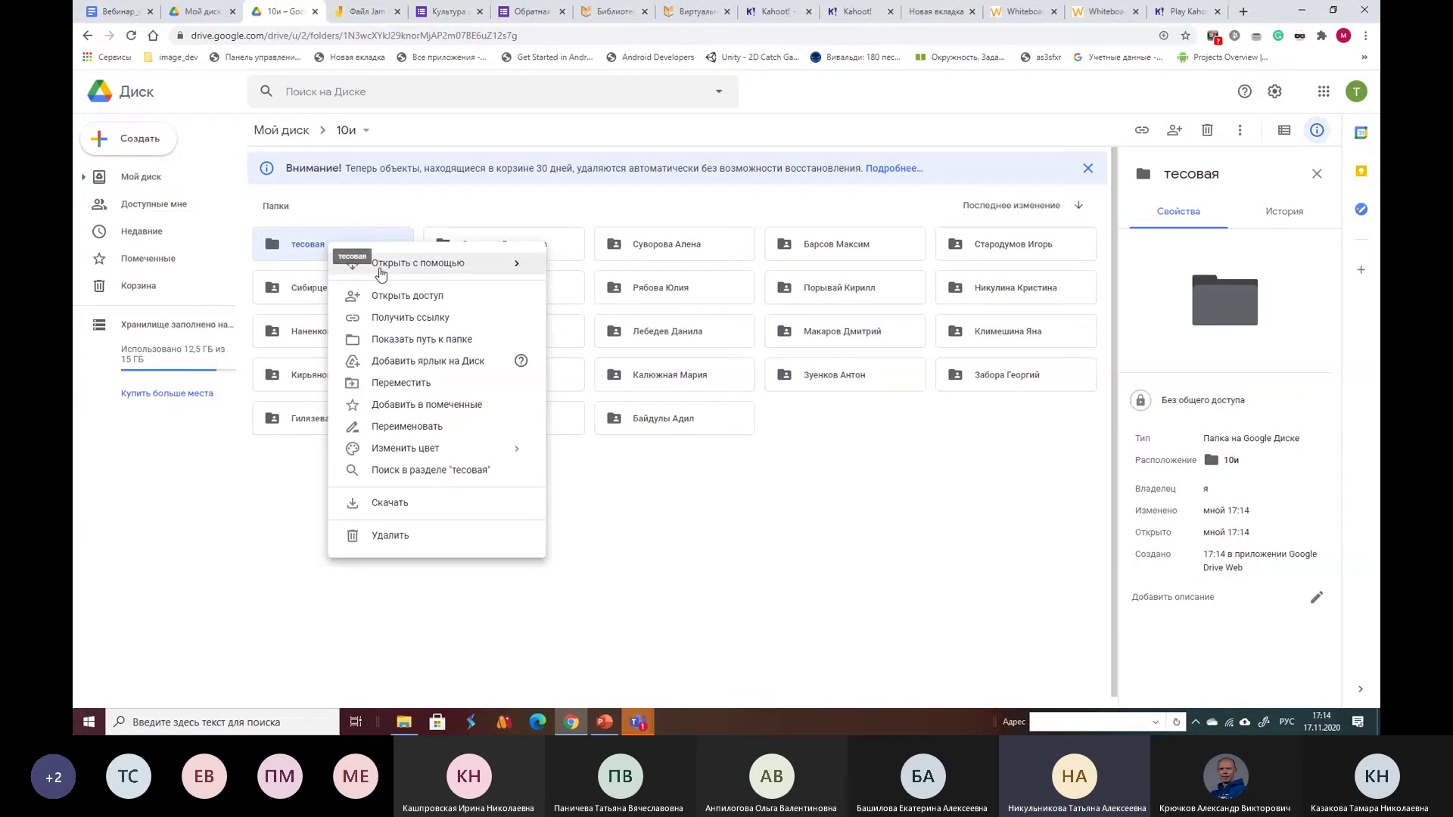
click(399, 299)
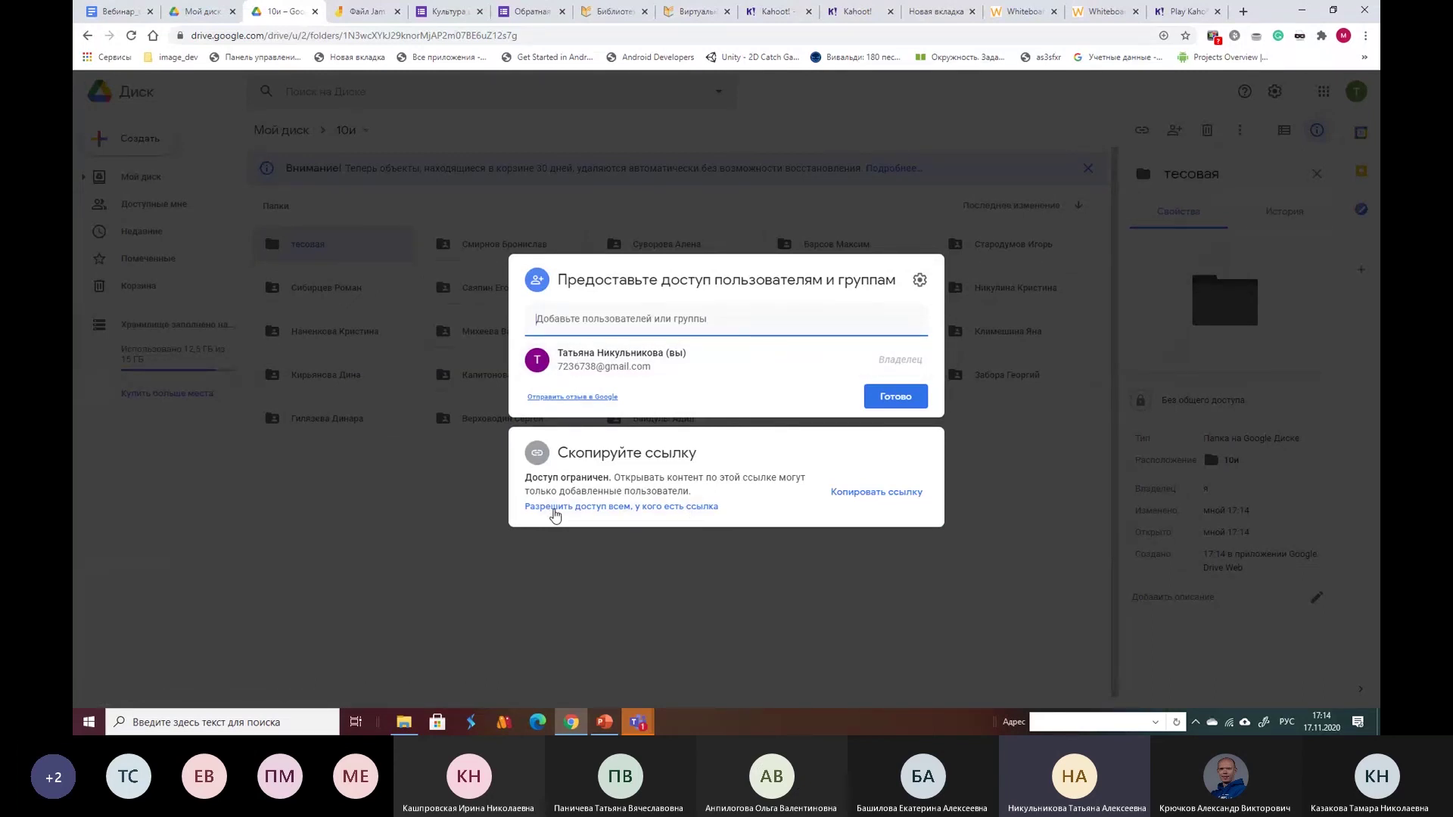
click(607, 510)
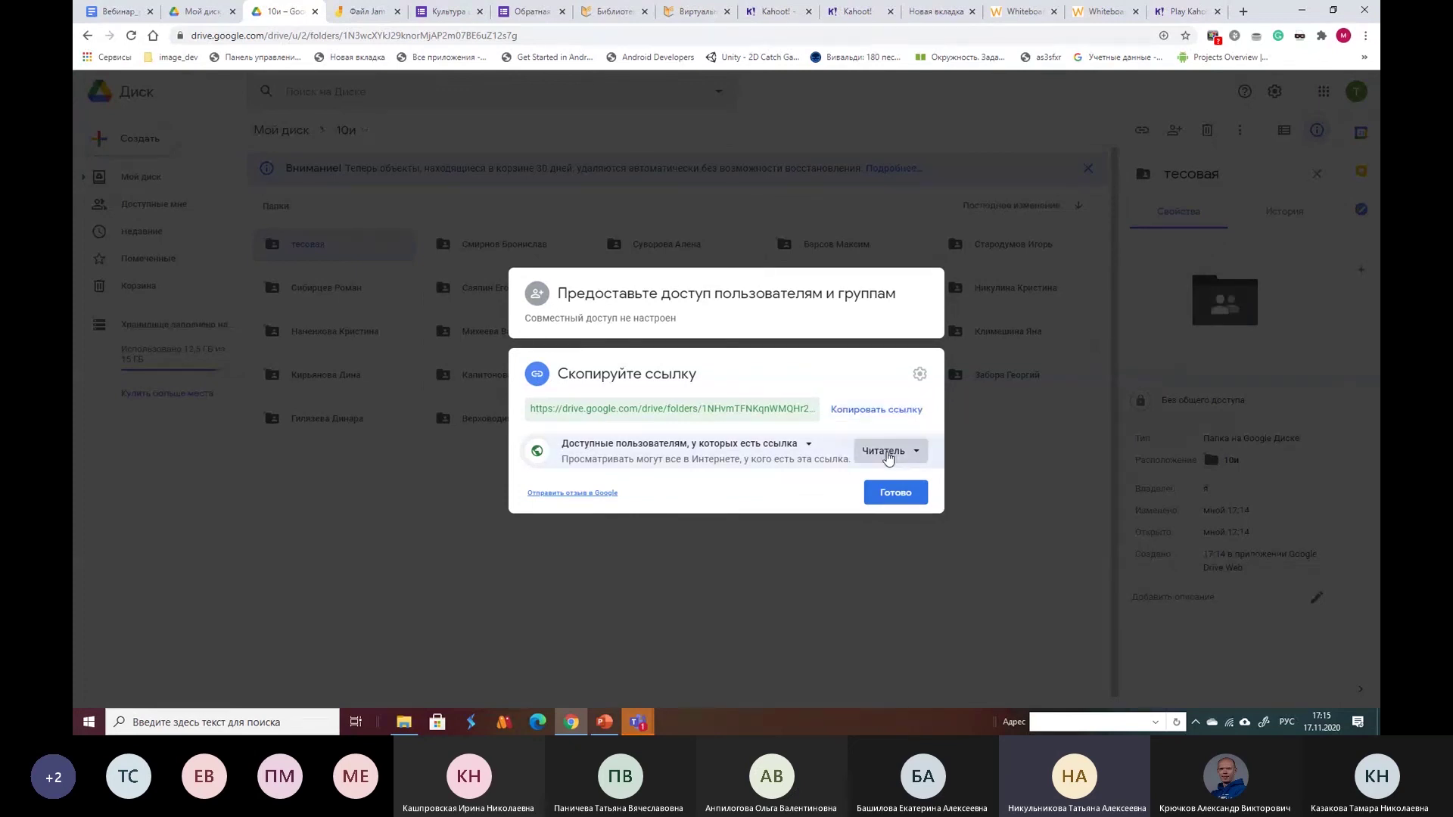
click(888, 454)
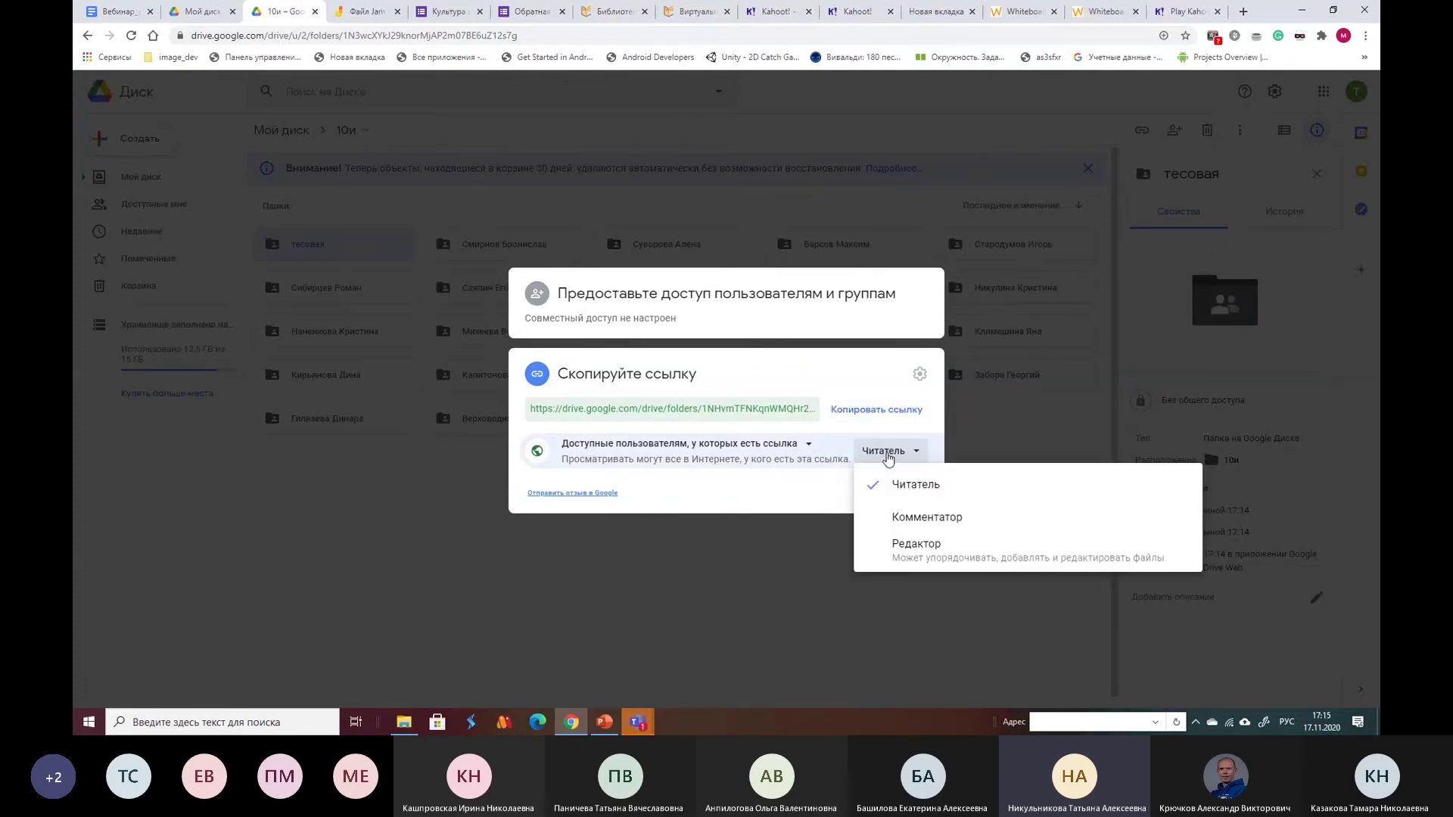
click(936, 552)
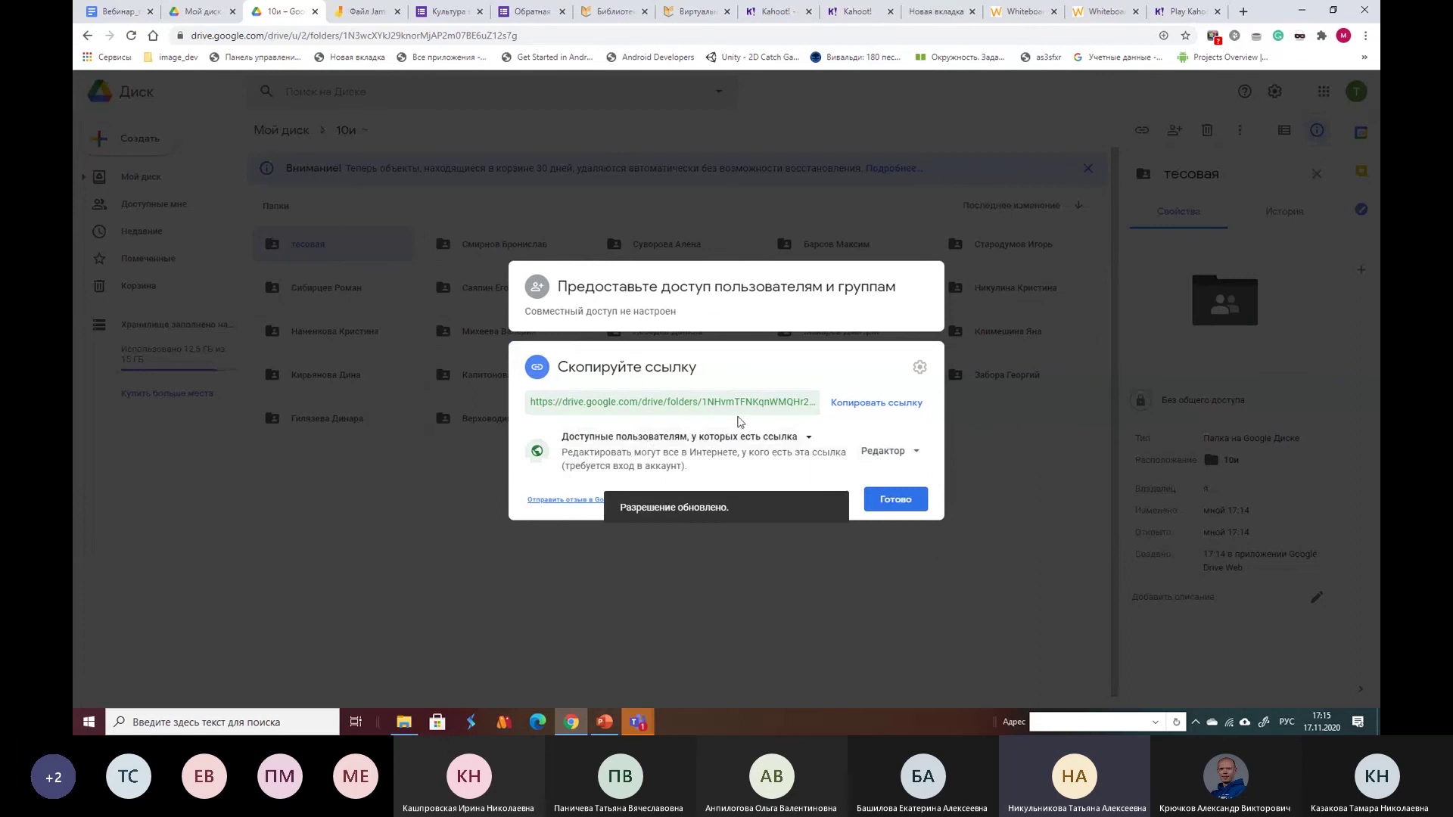
click(888, 411)
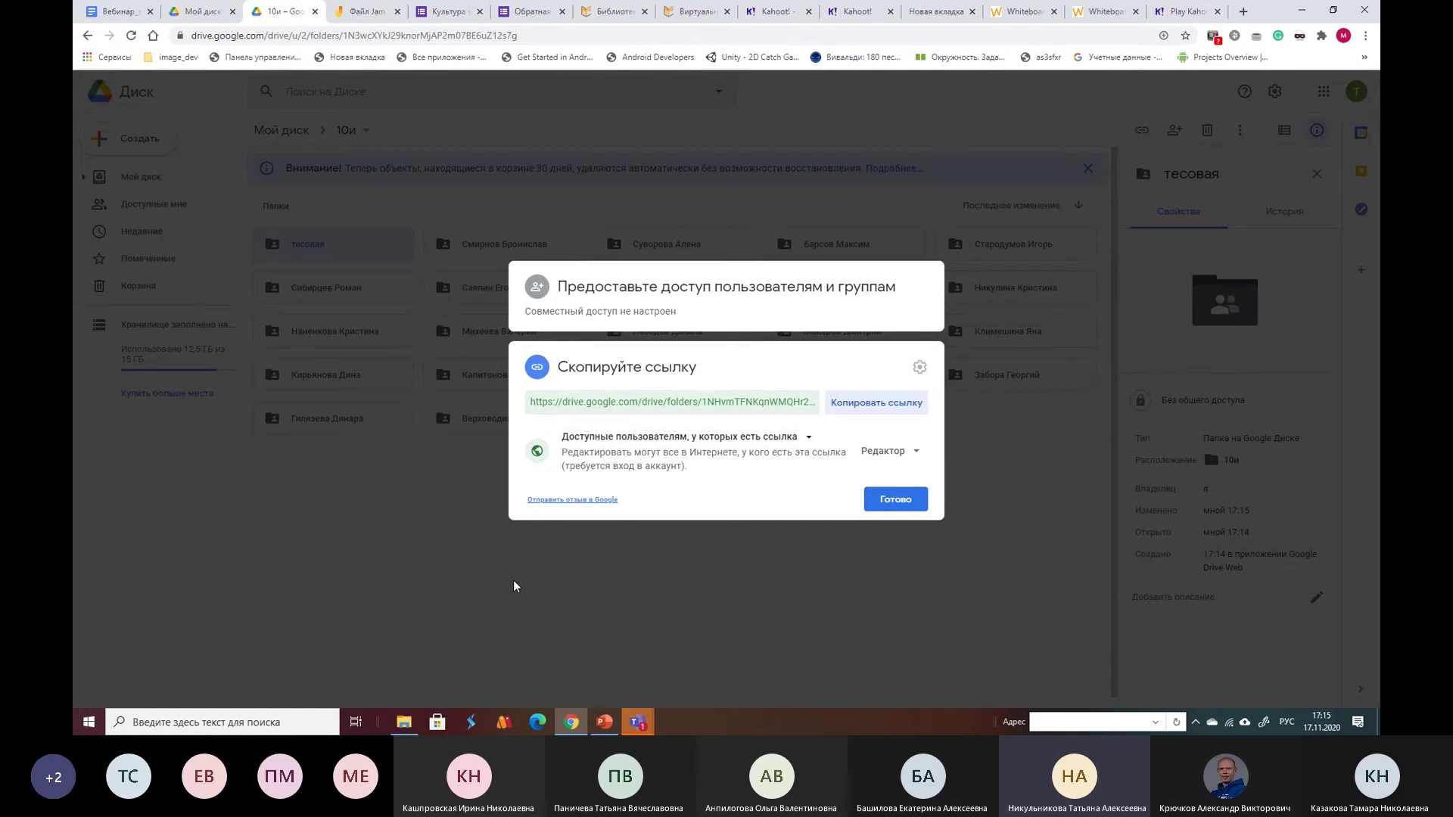
click(895, 500)
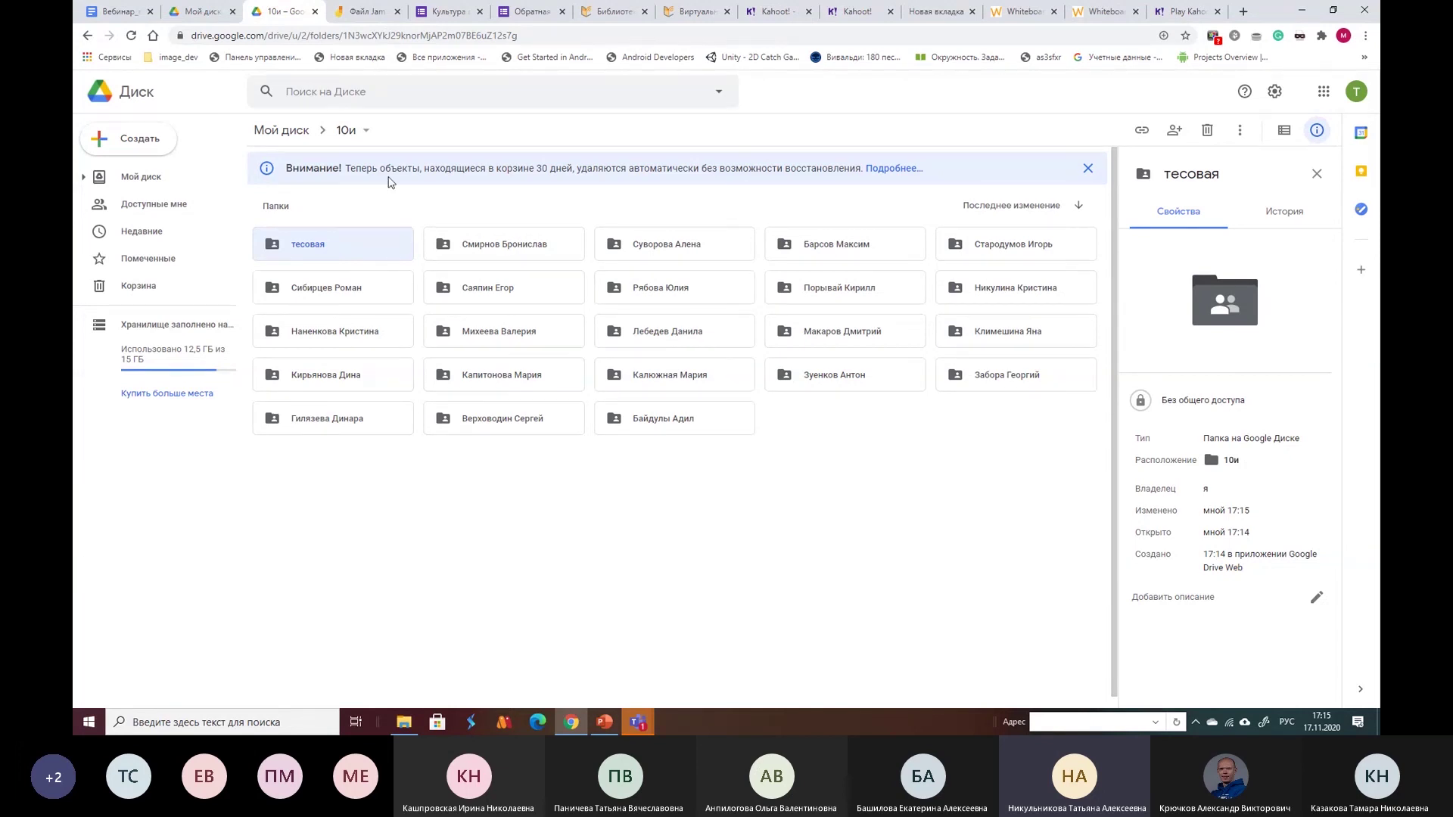
Open the first student's work photo and post the comment '5' on its lower-right corner.
double_click(503, 250)
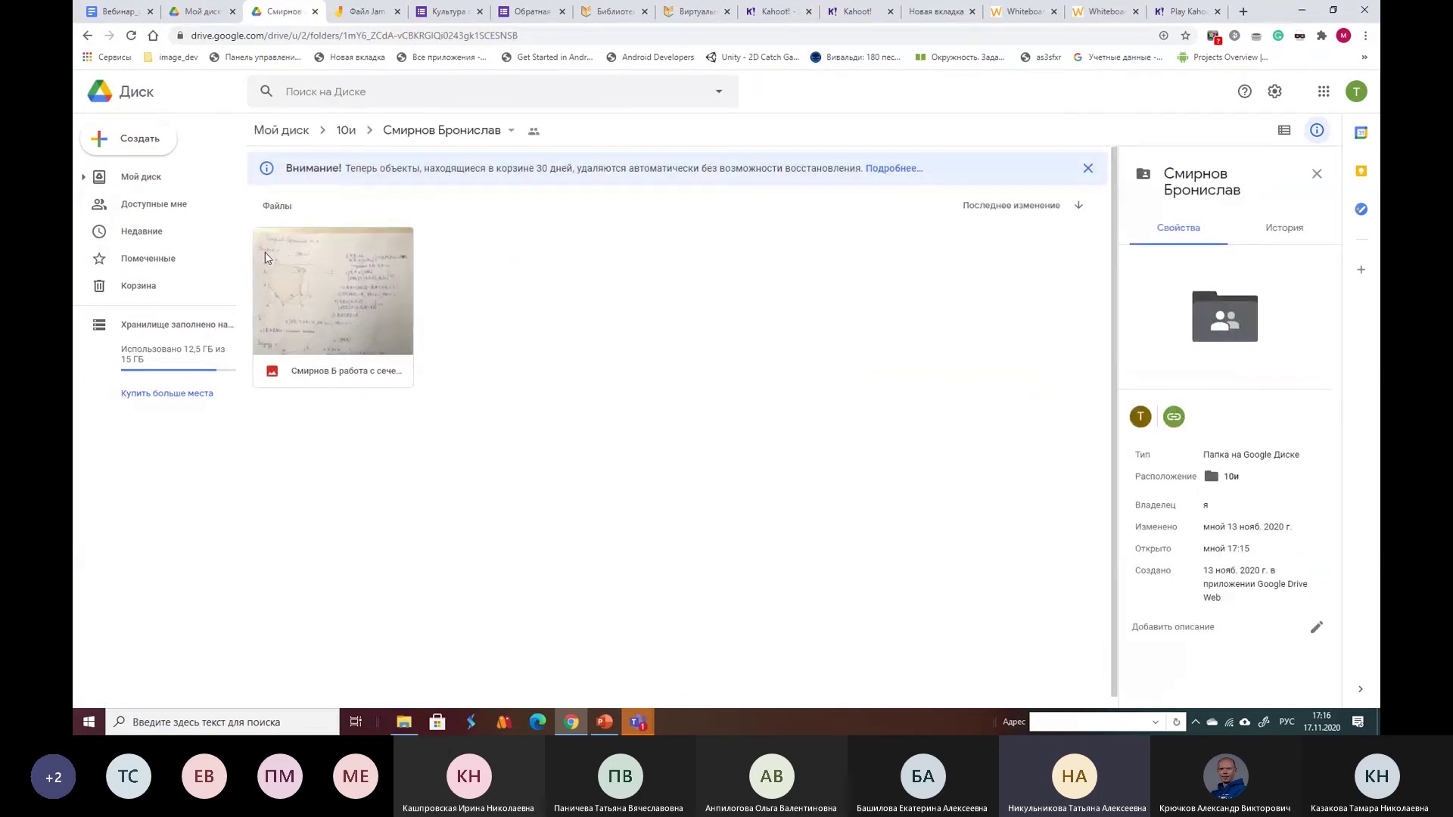
double_click(326, 299)
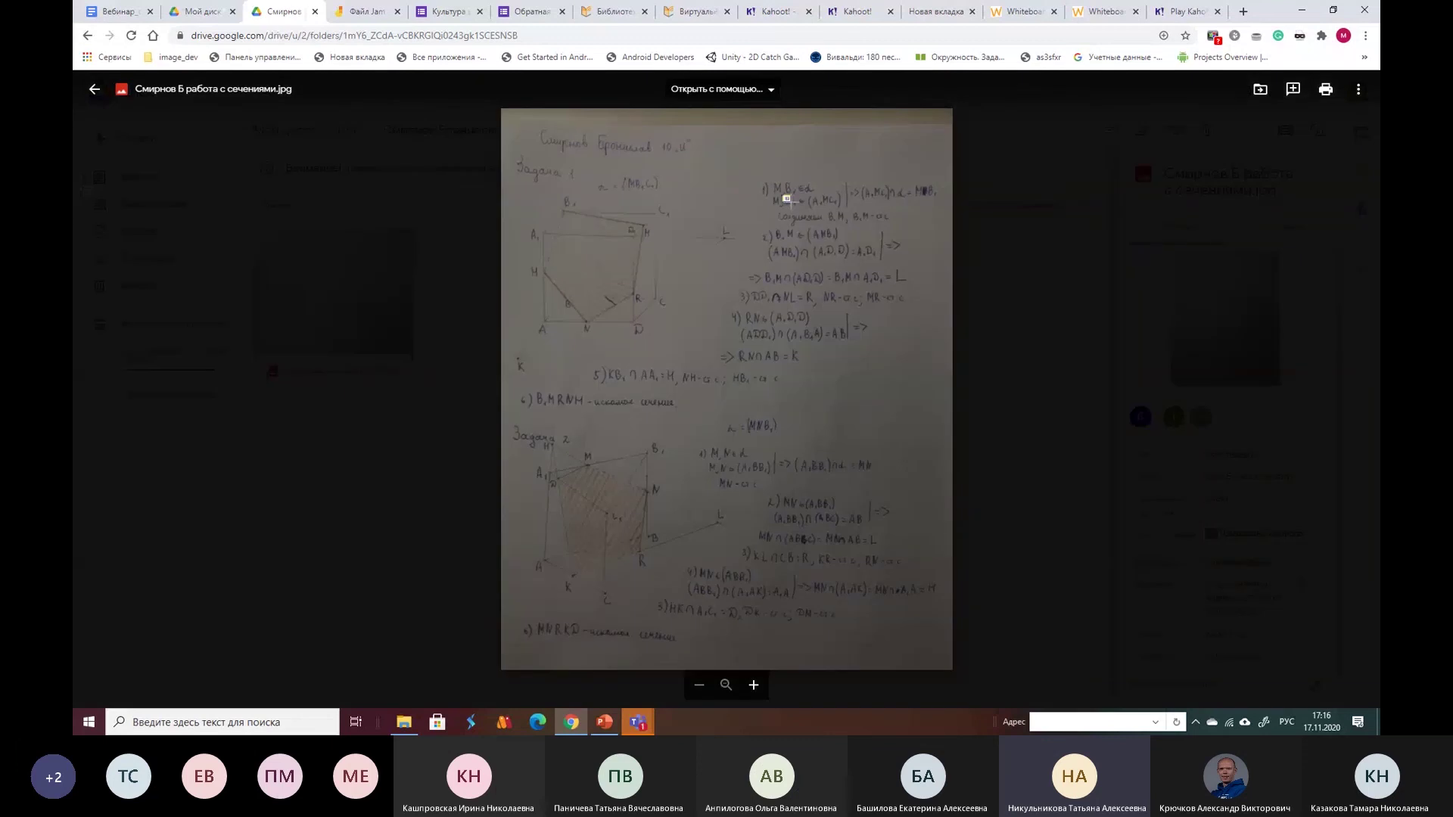
drag(784, 195, 802, 208)
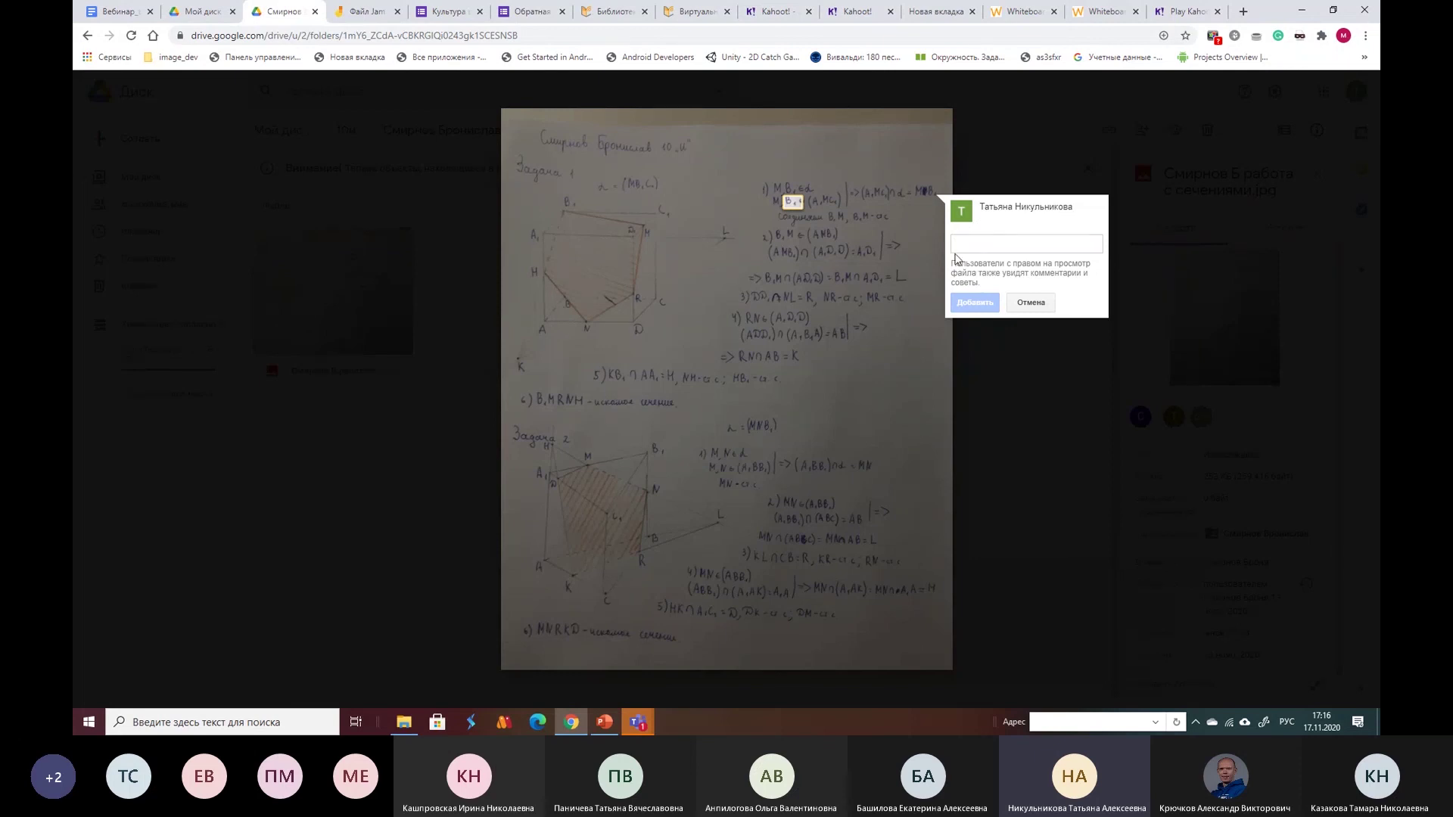
click(1015, 300)
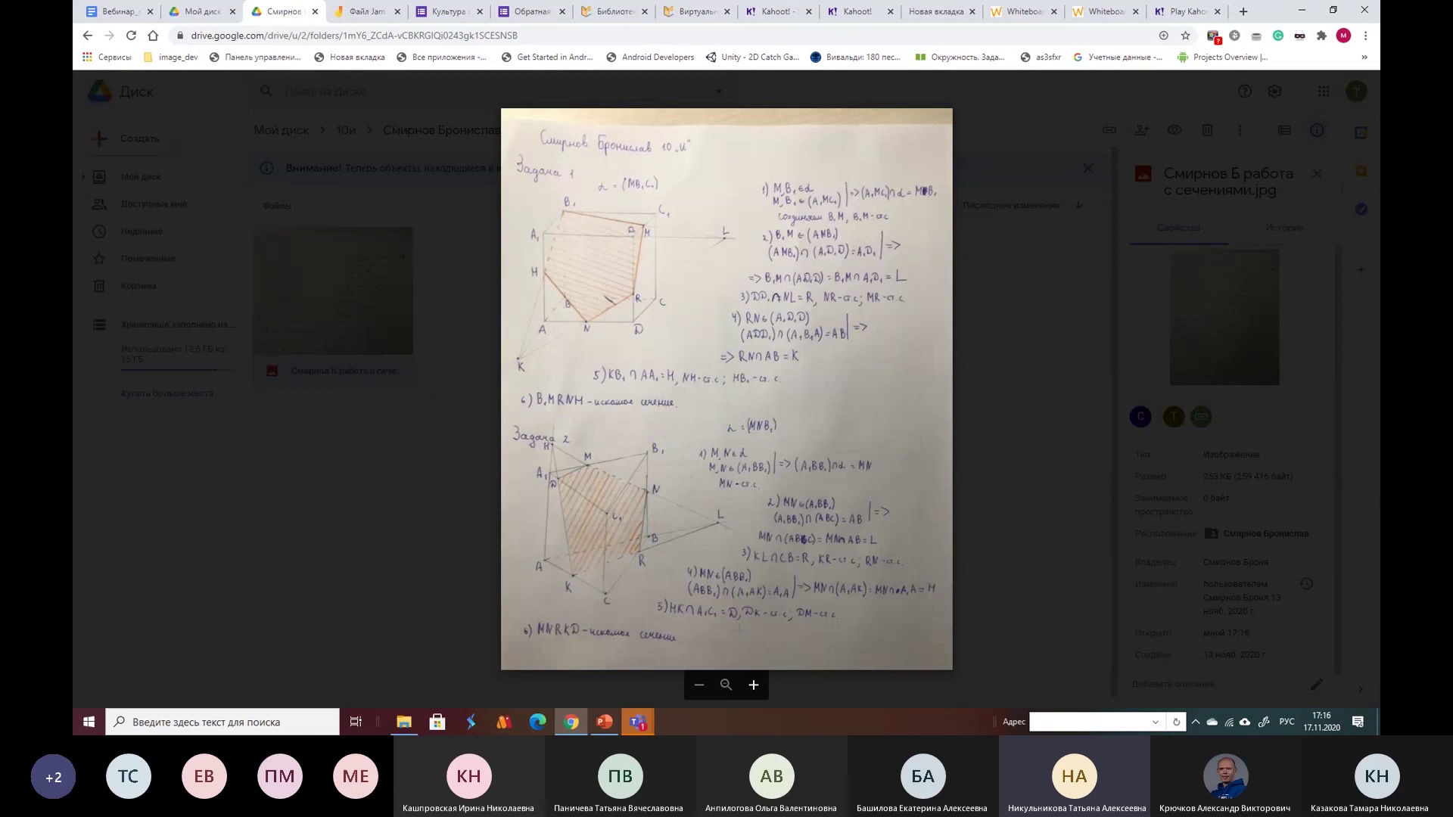
click(865, 645)
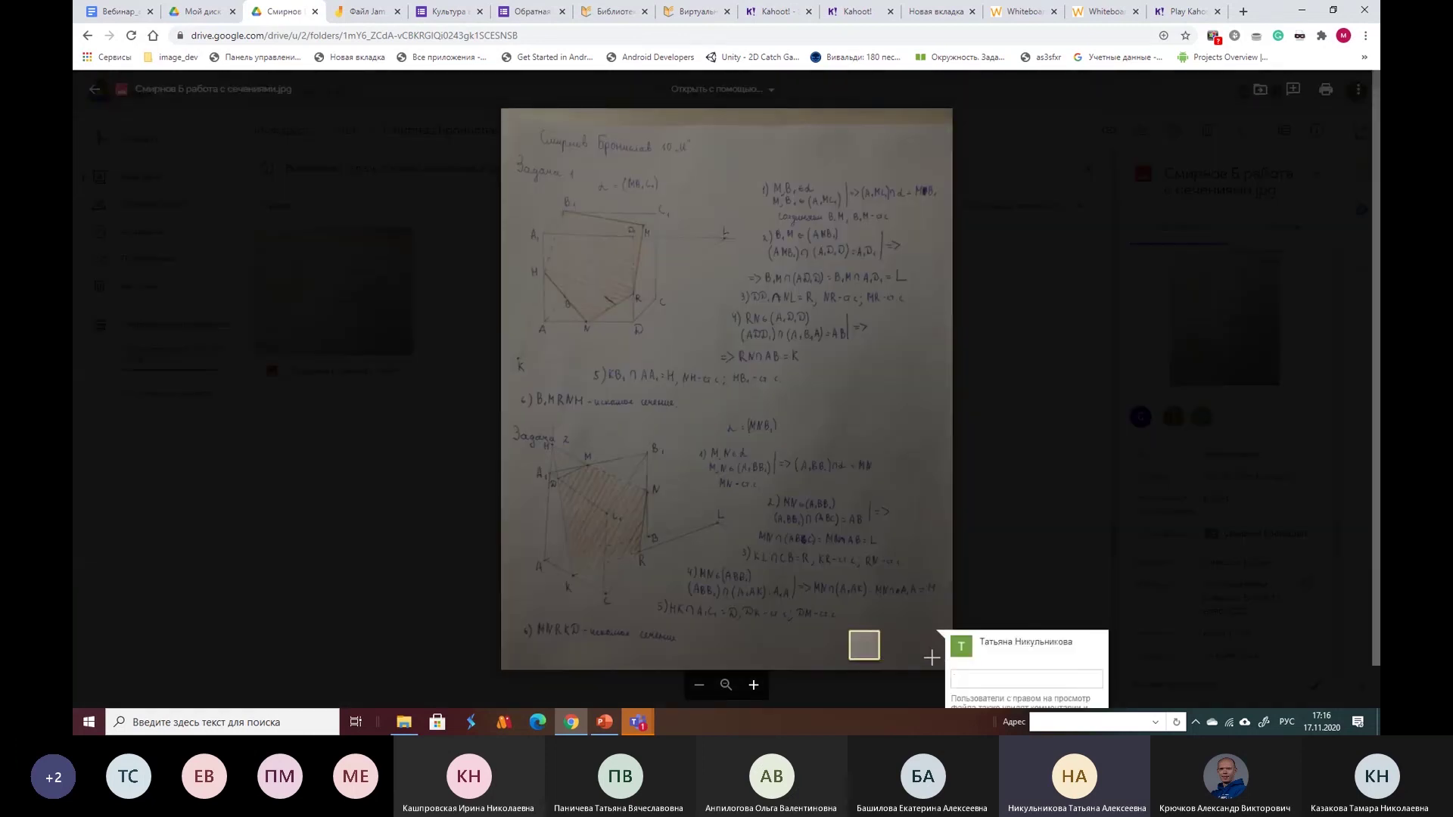
text(5)
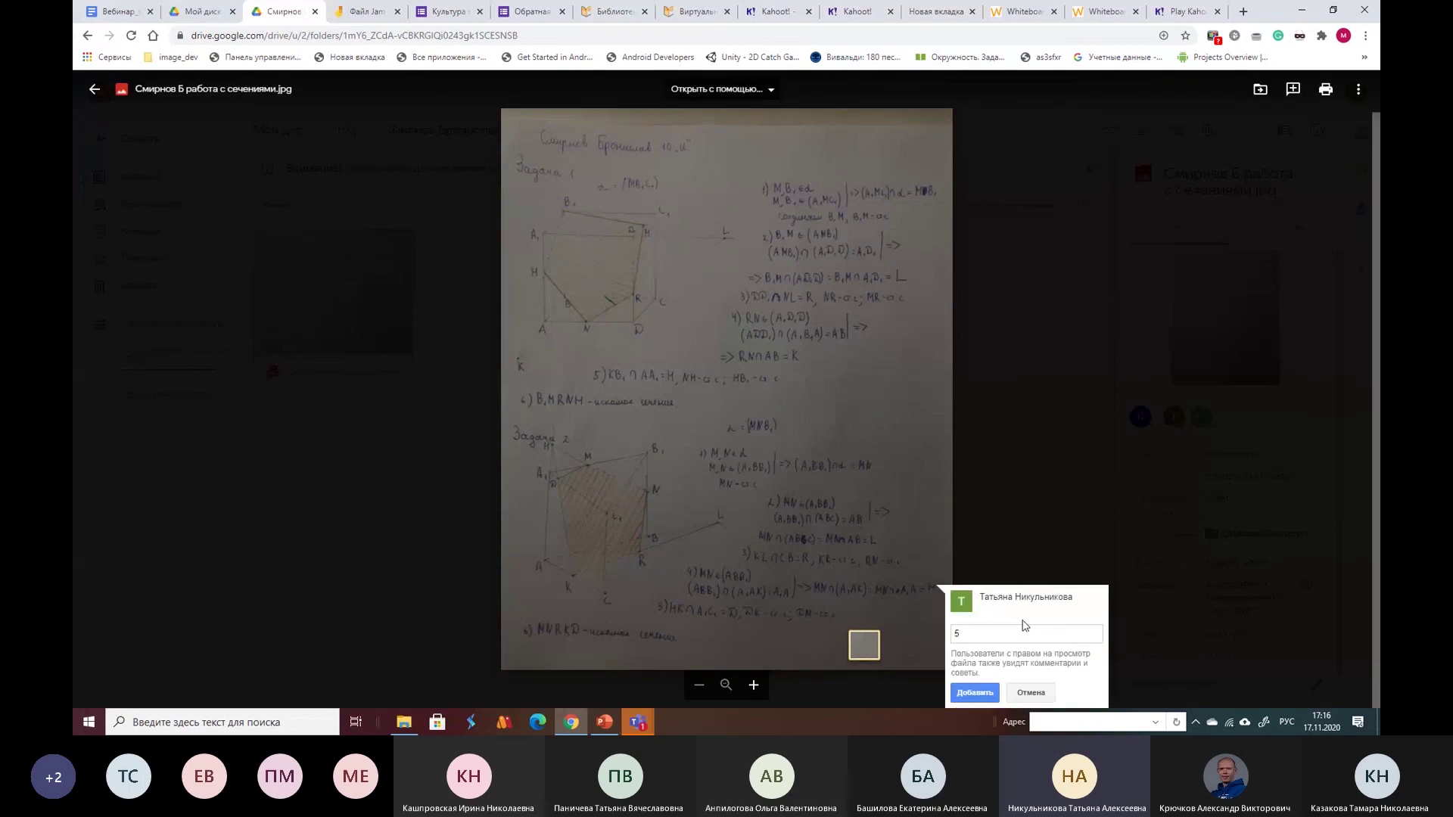
click(970, 692)
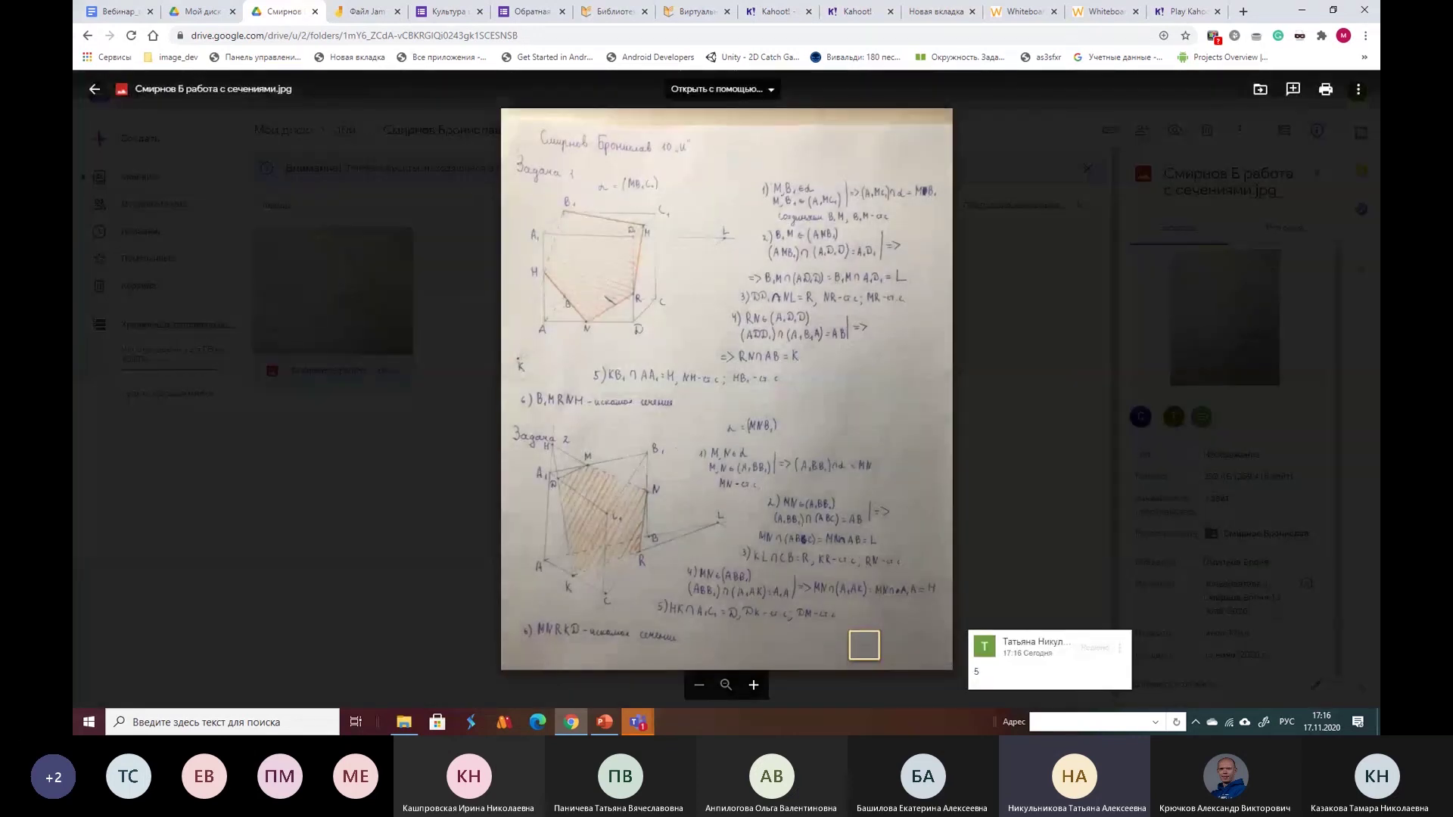
click(1056, 562)
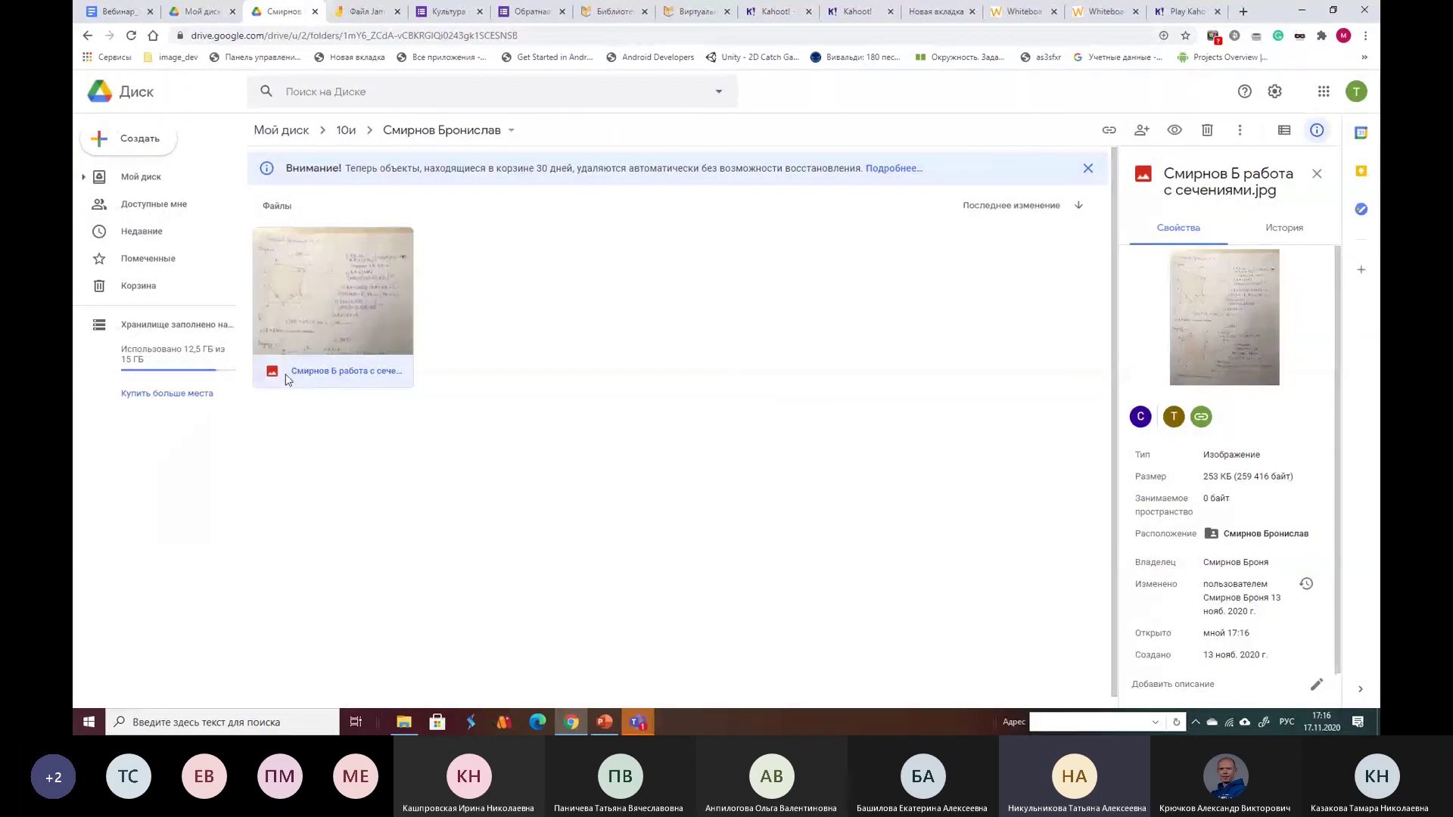
Reopen the student's work photo and star it with Добавить пометку.
double_click(321, 307)
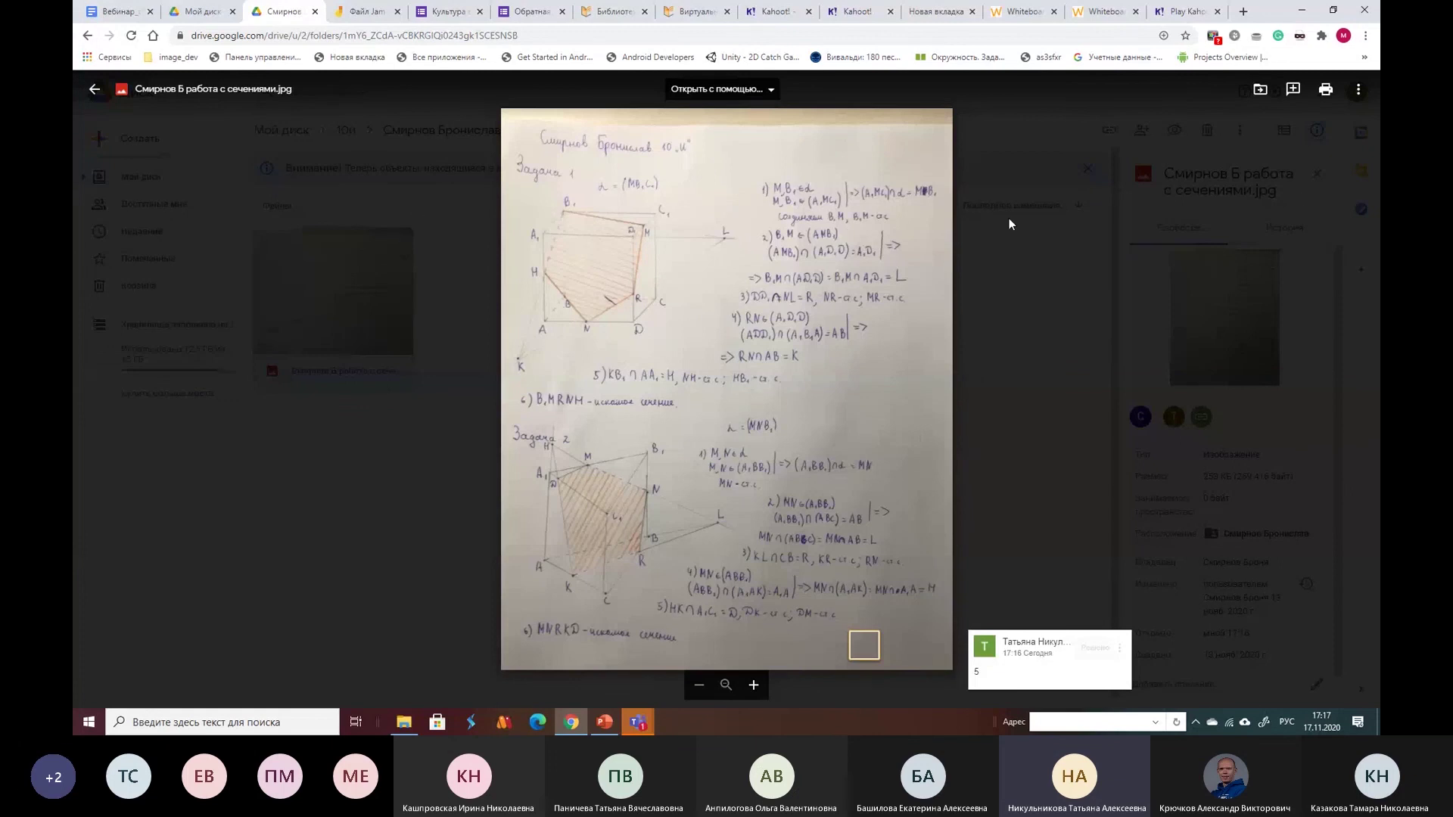
click(1359, 91)
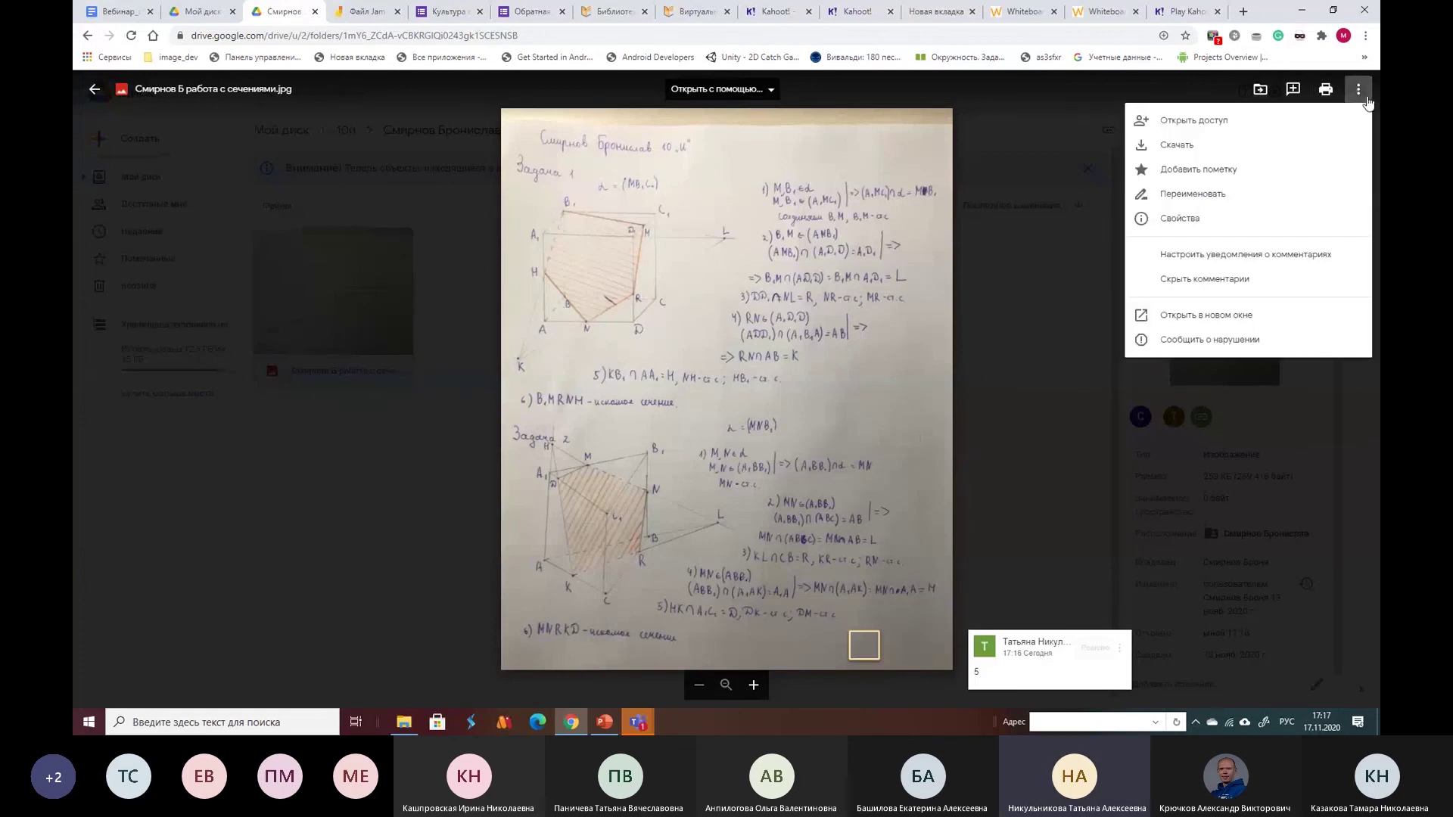
click(1238, 168)
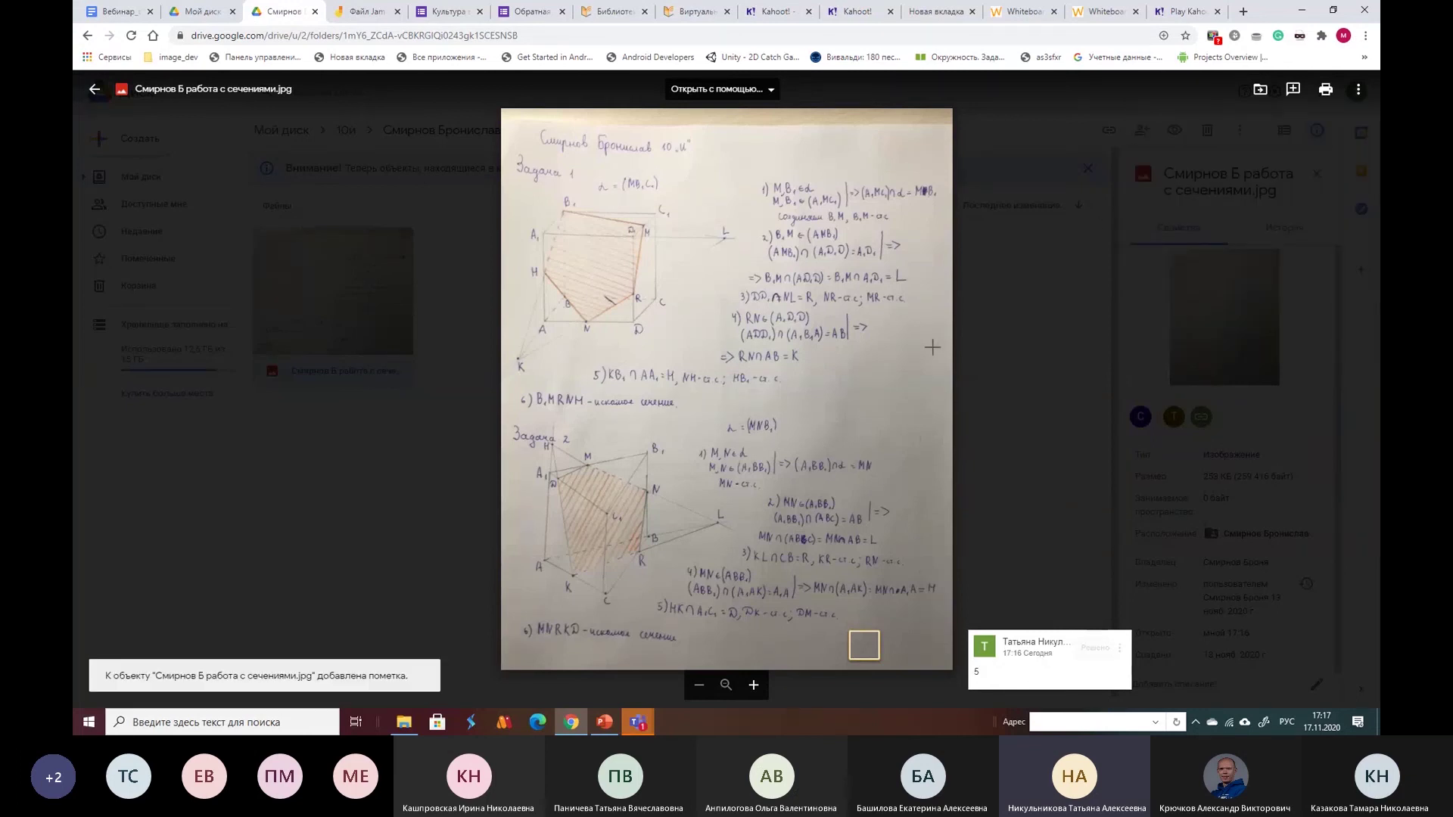
click(94, 91)
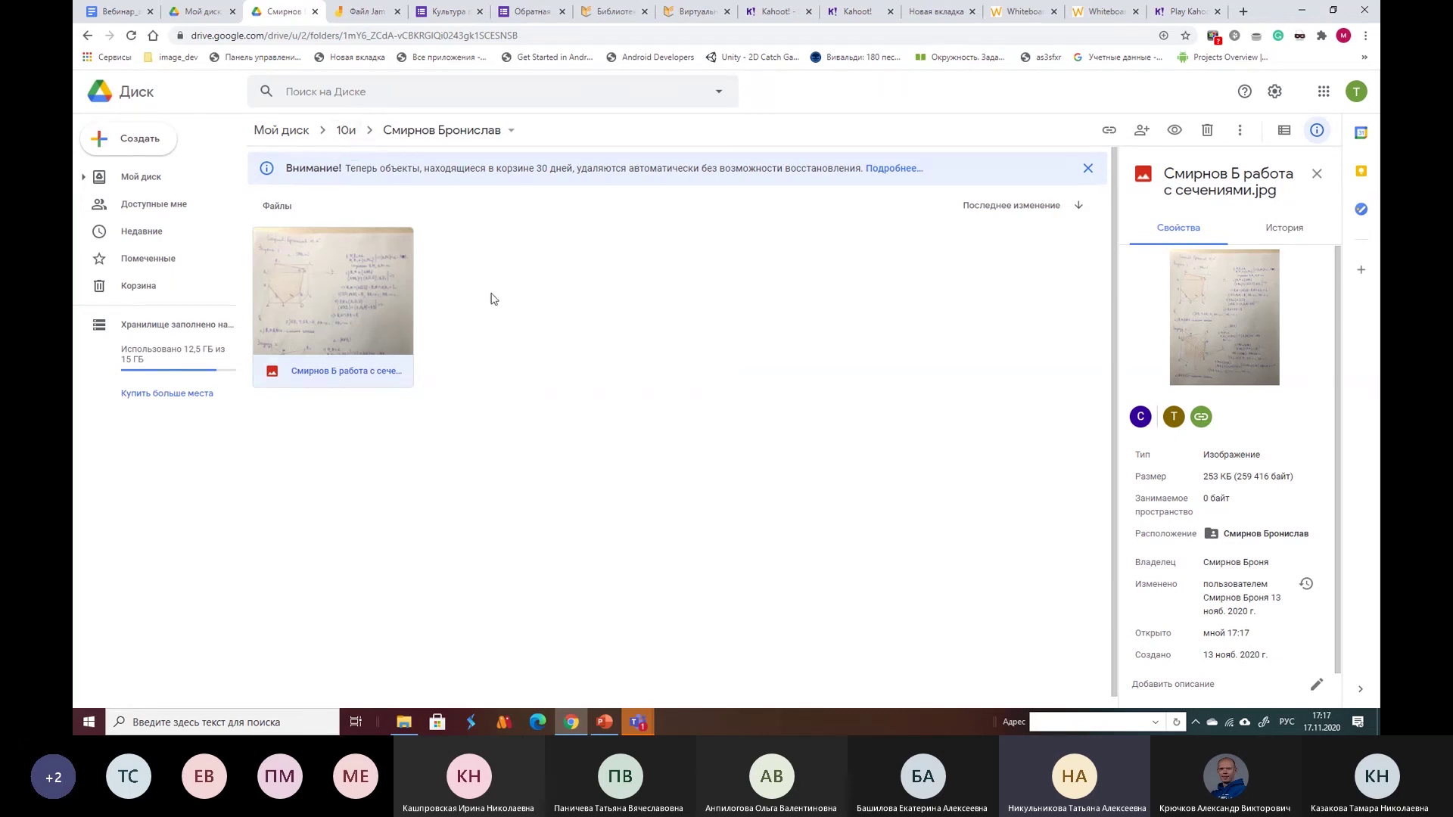
Return to the 10и folder, then show presentation slide 16, 'МИНИМИЗИРУЕМ СПИСЫВАНИЕ'.
click(346, 131)
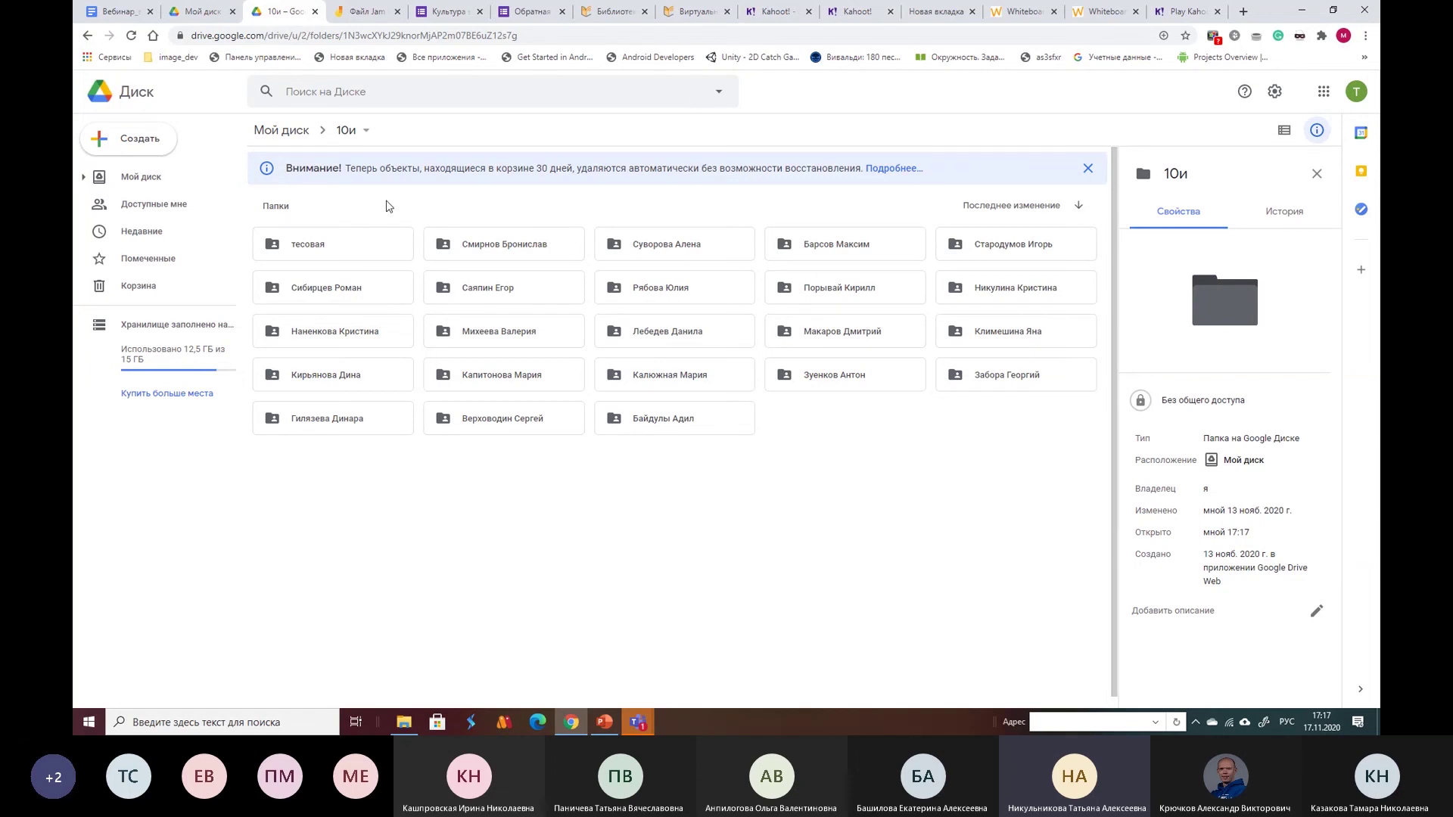
click(605, 724)
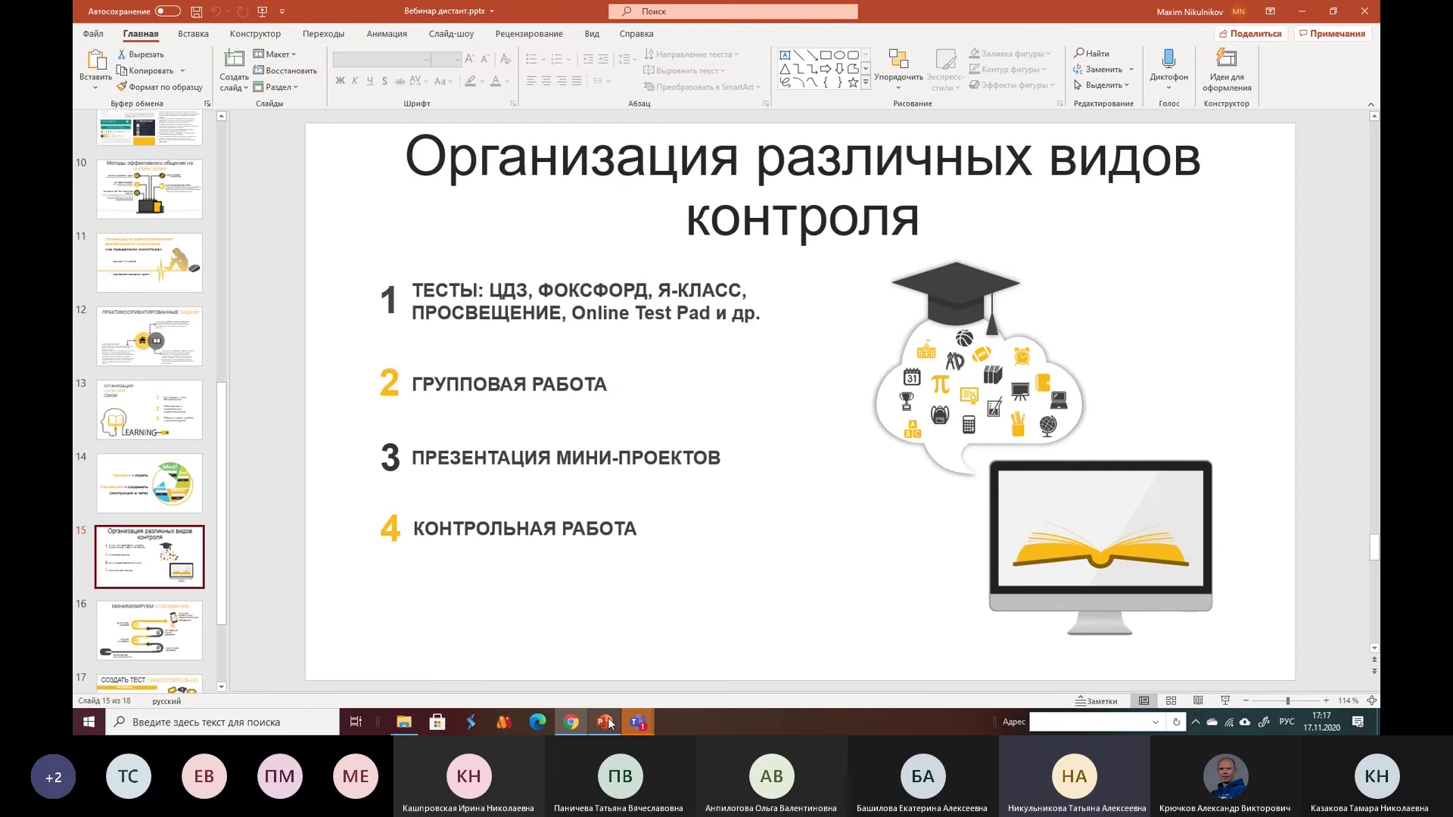
click(168, 648)
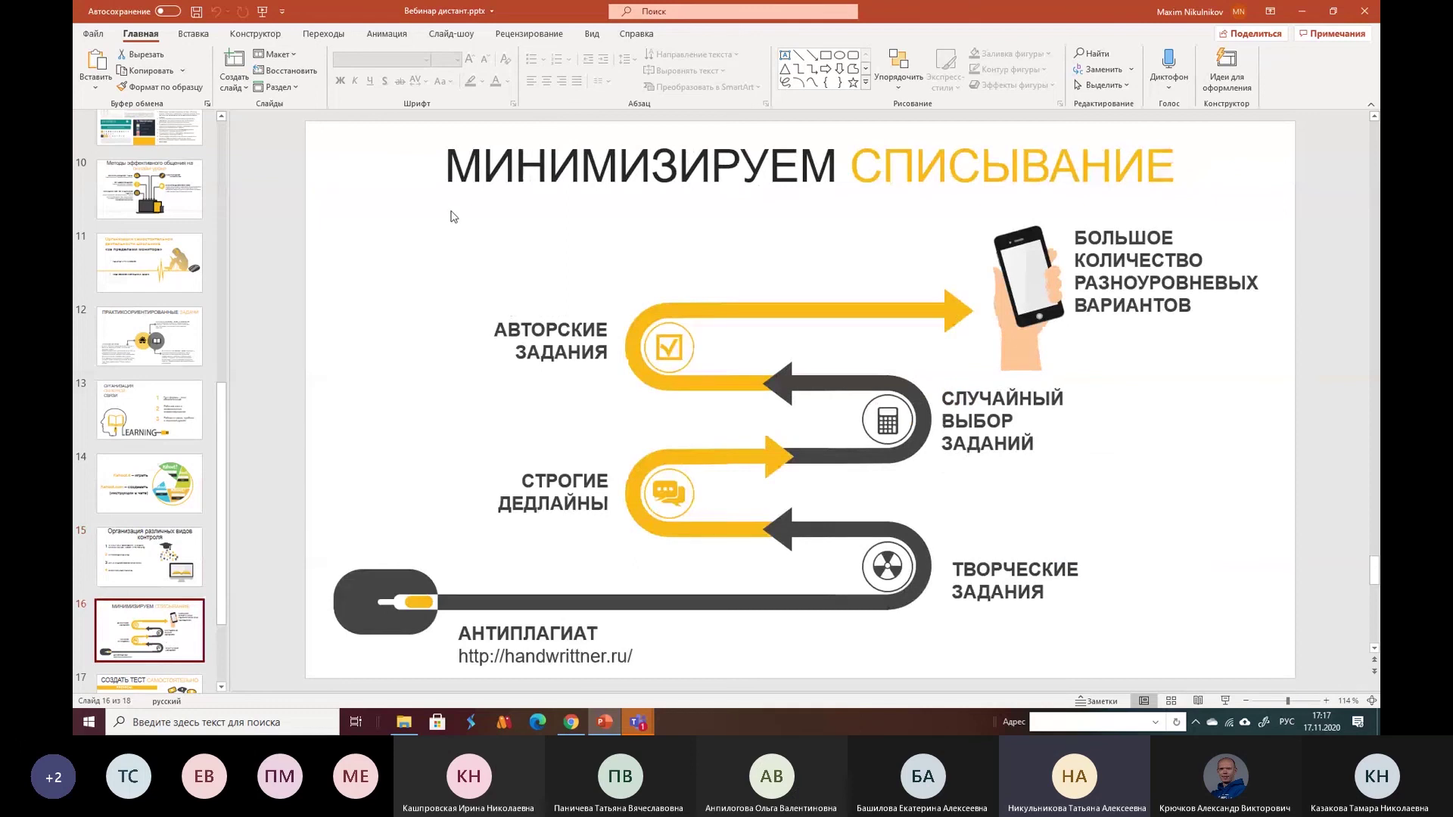